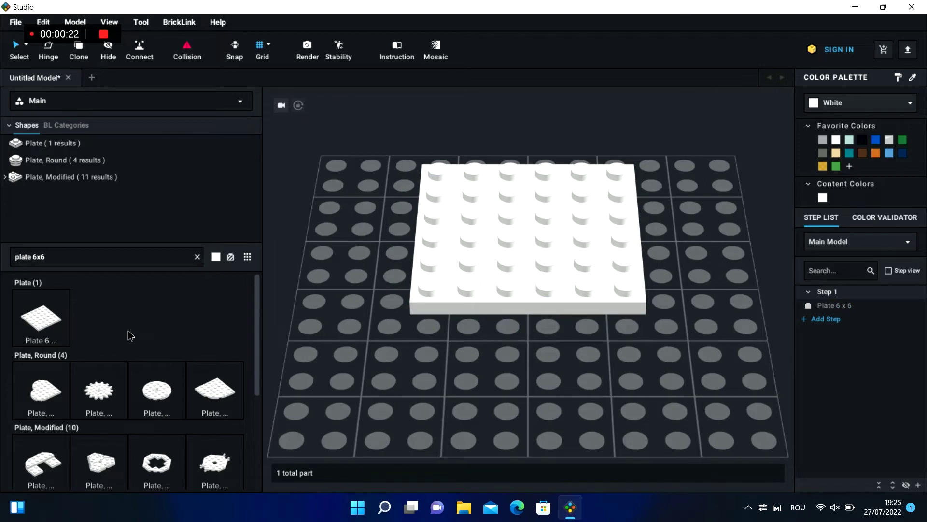
- Delete the 6 x 6 plate from the grid and search the part library for "plate 8x8"
{"action": "left_click", "coordinate": [557, 300]}
{"action": "key", "text": "Delete"}
{"action": "left_click", "coordinate": [63, 258]}
{"action": "key", "text": "BackSpace"}
{"action": "key", "text": "BackSpace"}
{"action": "key", "text": "BackSpace"}
{"action": "key", "text": "BackSpace"}
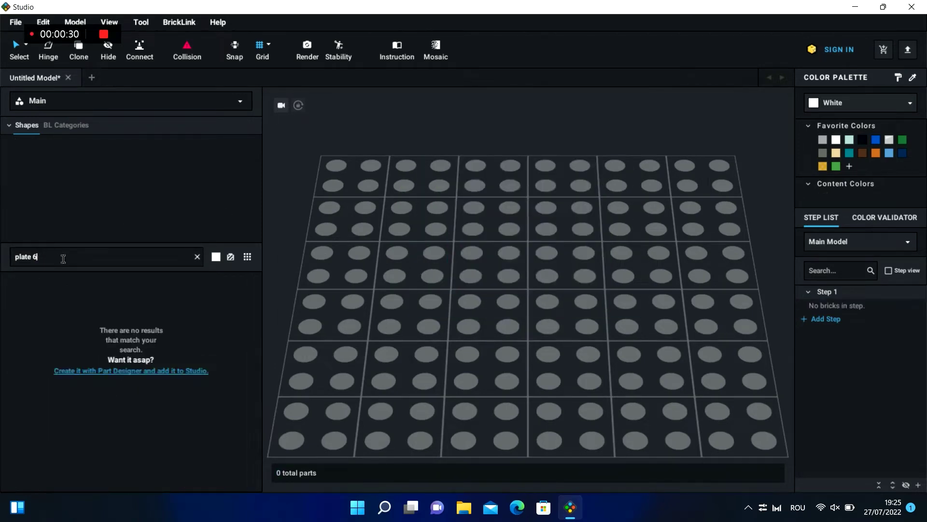
{"action": "type", "text": "8x8"}
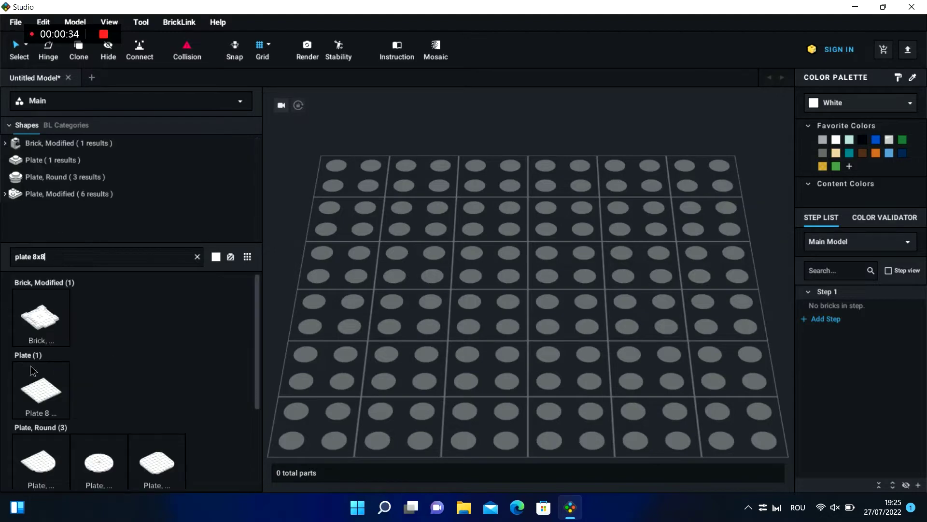
- Place a white Plate 8 x 8 on the grid and add a second step to the step list
{"action": "left_click", "coordinate": [36, 382]}
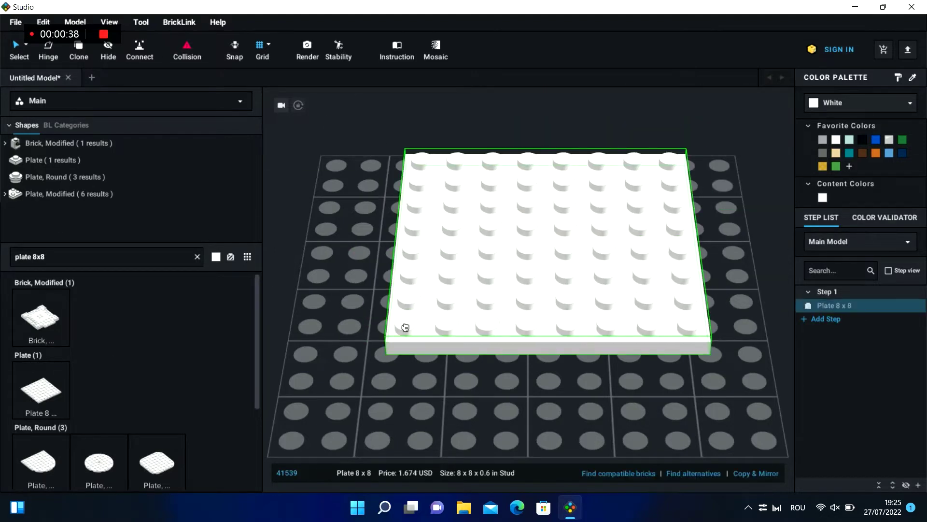
{"action": "left_click", "coordinate": [315, 257]}
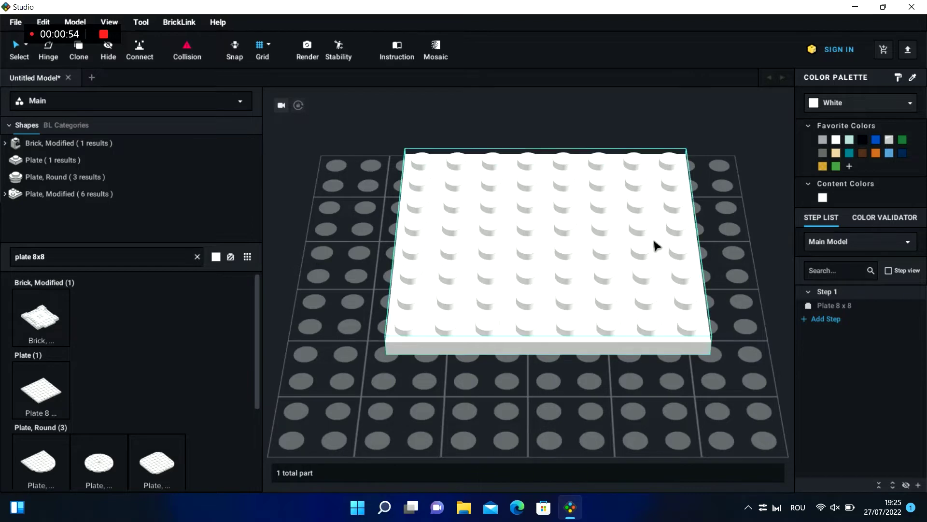
{"action": "left_click", "coordinate": [596, 337]}
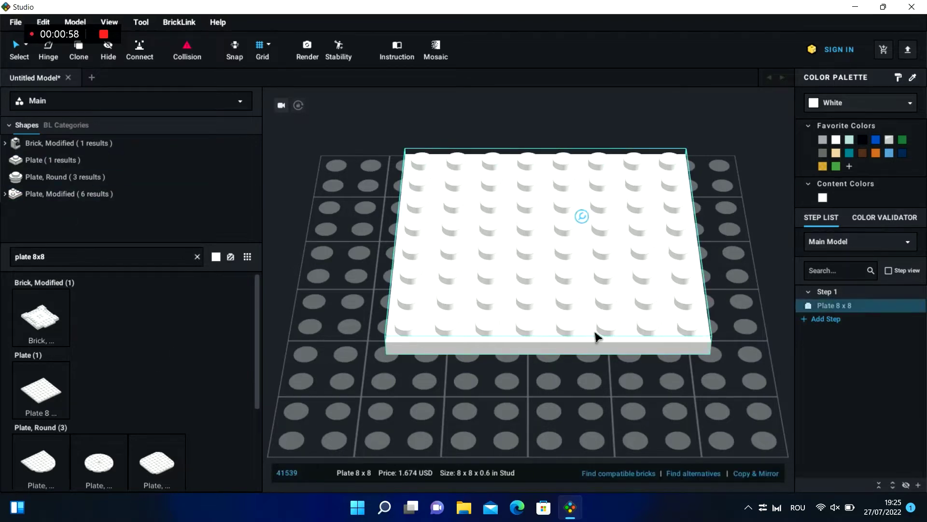
{"action": "left_click", "coordinate": [735, 271]}
{"action": "left_click", "coordinate": [826, 320]}
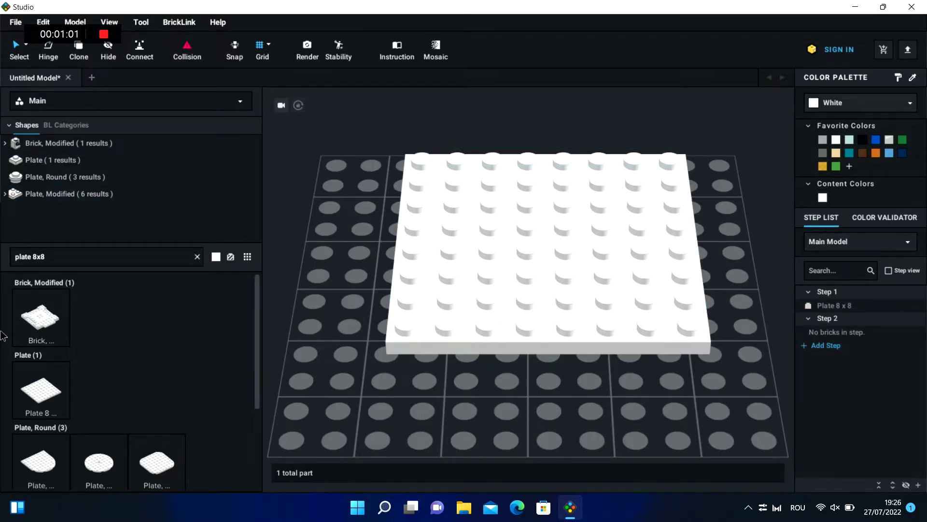
- Search the part library for "brick 1" and browse the Brick category for the one-stud-wide bricks
{"action": "type", "text": "tile"}
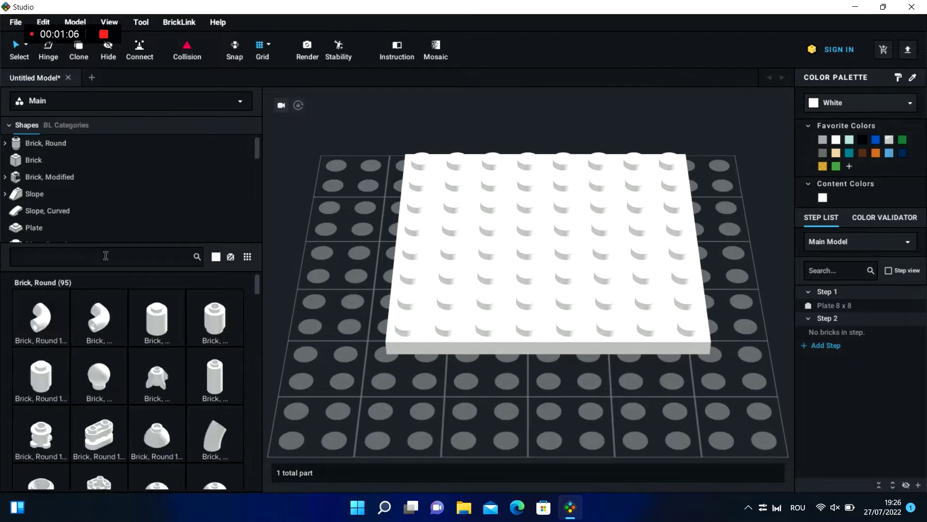
{"action": "key", "text": "BackSpace"}
{"action": "key", "text": "BackSpace"}
{"action": "key", "text": "BackSpace"}
{"action": "type", "text": "bri"}
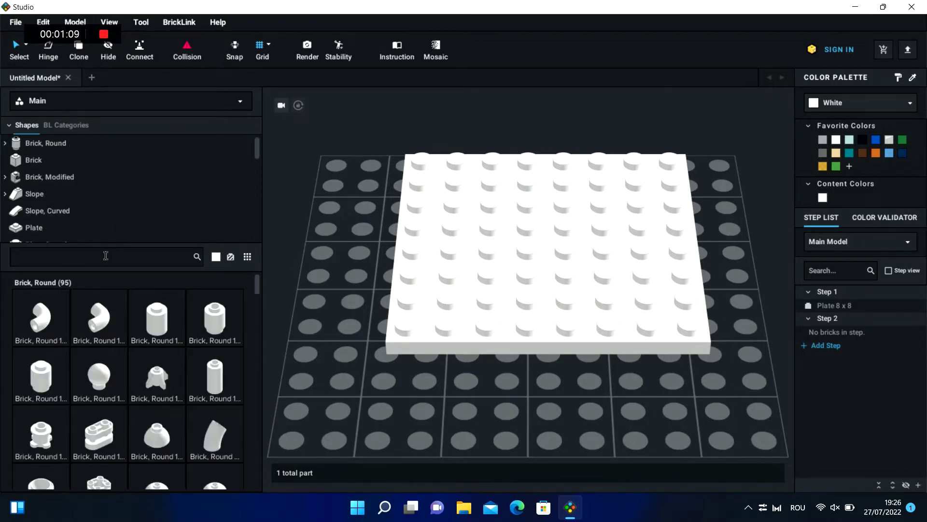
{"action": "type", "text": "ck"}
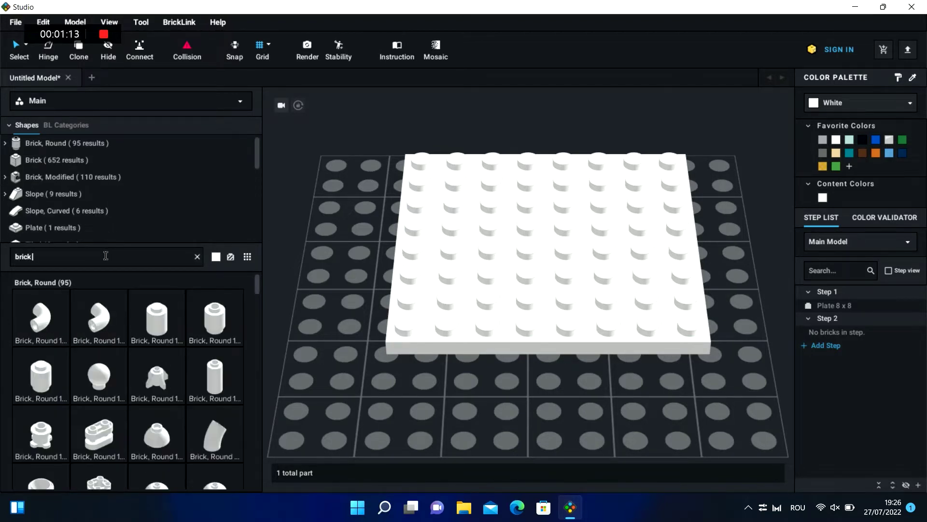
{"action": "type", "text": " 1x"}
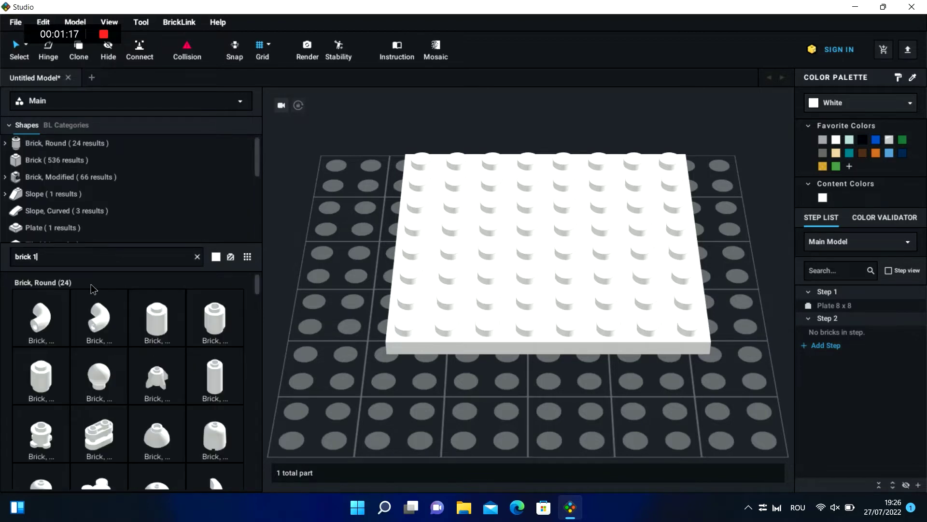
{"action": "left_click", "coordinate": [48, 159]}
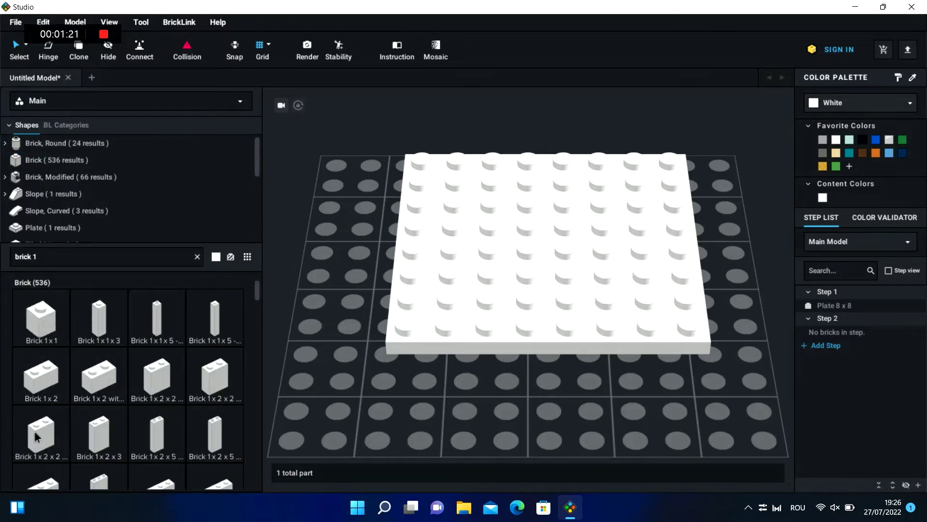
{"action": "scroll", "coordinate": [260, 292], "scroll_direction": "down", "scroll_amount": 3}
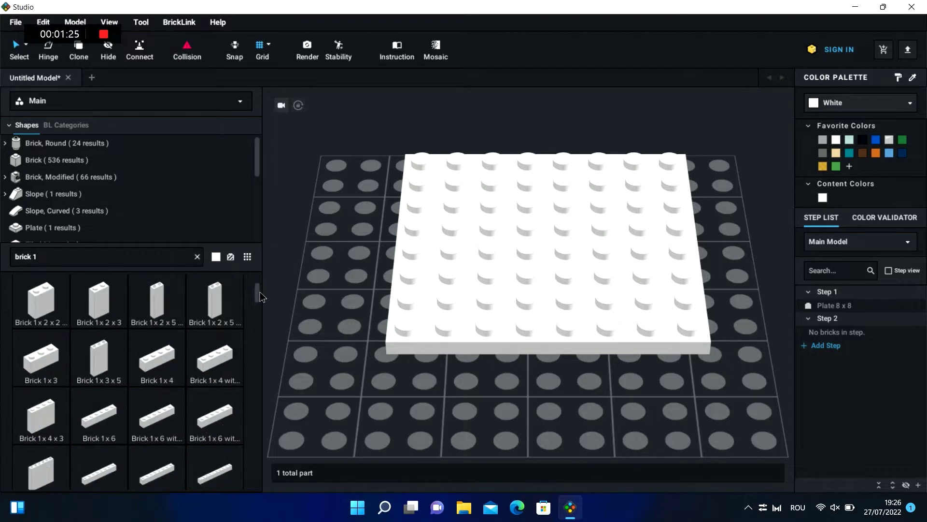
- Place a white Brick 1 x 3, rotated along the plate's edge, flush in one corner of the 8 x 8 plate
{"action": "left_click_drag", "start_coordinate": [38, 389], "coordinate": [685, 297]}
{"action": "key", "text": "Right"}
{"action": "left_click", "coordinate": [752, 331]}
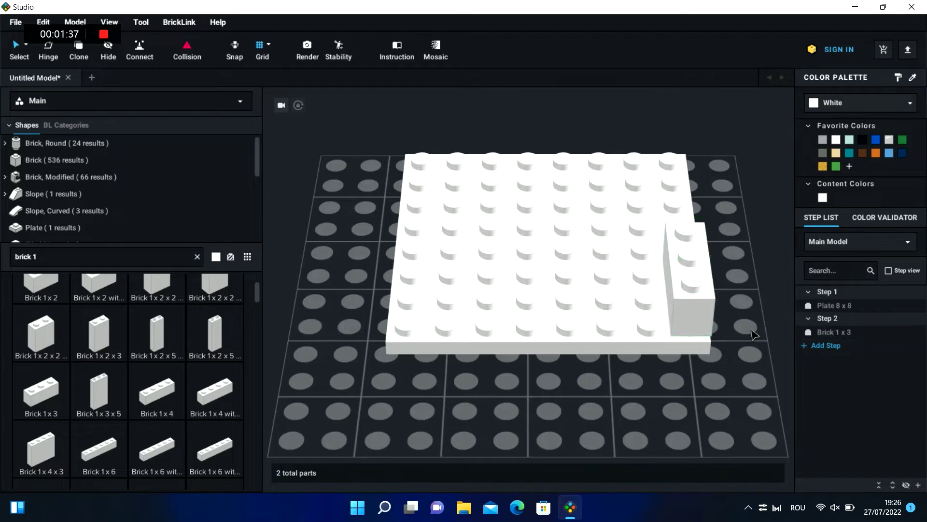
{"action": "right_click_drag", "start_coordinate": [752, 330], "coordinate": [725, 313]}
{"action": "left_click_drag", "start_coordinate": [636, 280], "coordinate": [637, 314]}
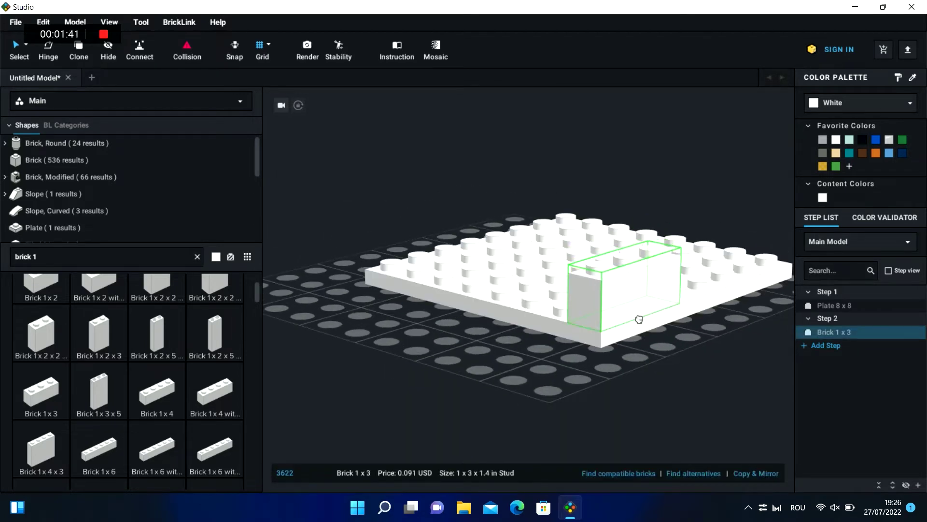
{"action": "left_click", "coordinate": [542, 404]}
- Place a second white Brick 1 x 3 at the other end of the same edge, leaving a two-stud gap
{"action": "right_click_drag", "start_coordinate": [542, 404], "coordinate": [414, 366]}
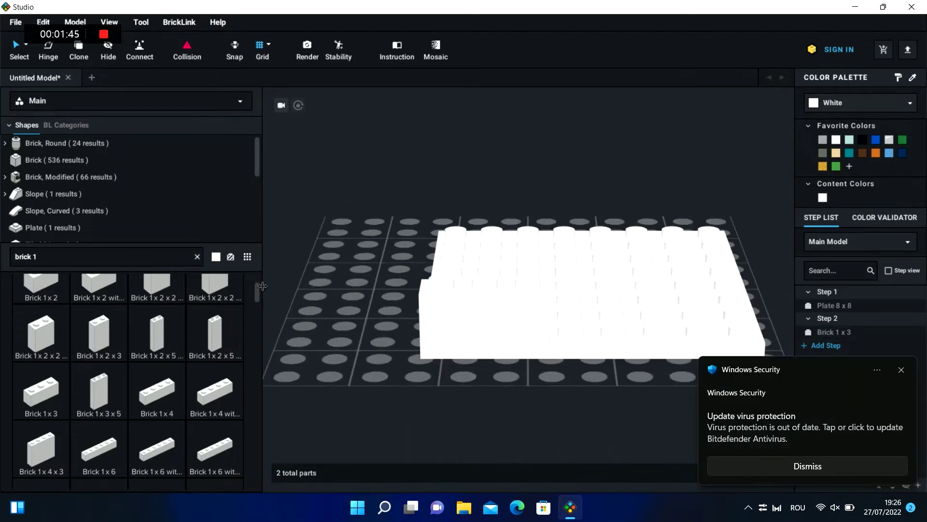
{"action": "left_click_drag", "start_coordinate": [52, 386], "coordinate": [679, 347]}
{"action": "left_click", "coordinate": [326, 217]}
{"action": "right_click_drag", "start_coordinate": [327, 217], "coordinate": [285, 205]}
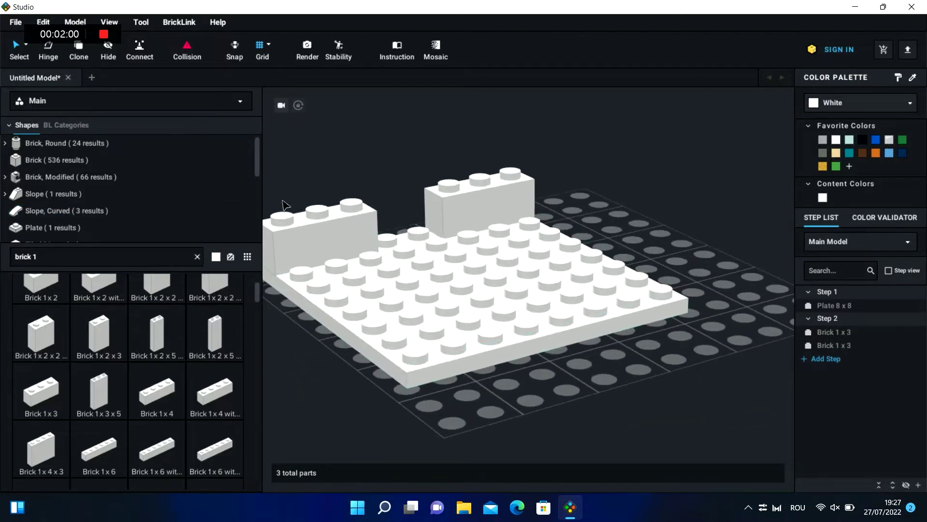
- Copy both 1 x 3 bricks and place the copies flush along the opposite edge of the plate
{"action": "left_click", "coordinate": [320, 241]}
{"action": "left_click", "coordinate": [482, 200], "text": "shift"}
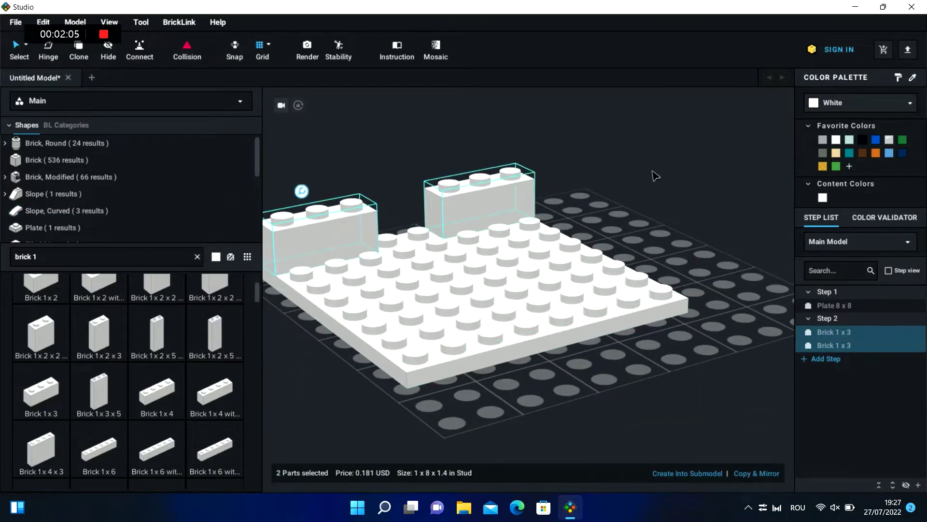
{"action": "key", "text": "ctrl+c"}
{"action": "key", "text": "ctrl+v"}
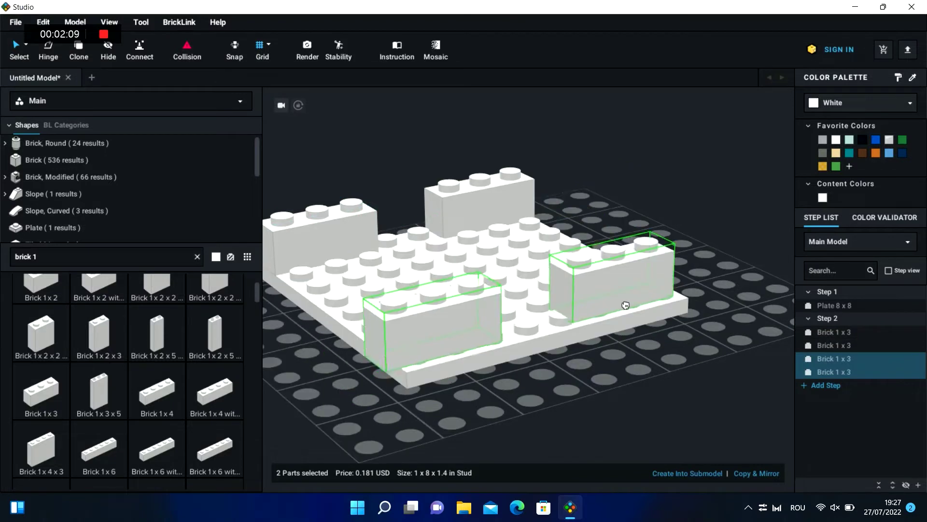
{"action": "left_click", "coordinate": [632, 309]}
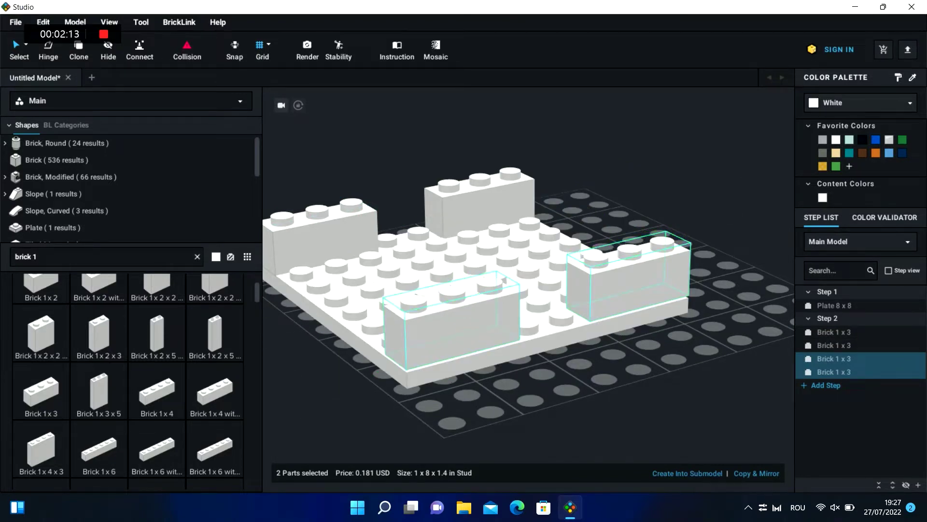
{"action": "right_click", "coordinate": [707, 178]}
{"action": "left_click", "coordinate": [484, 334]}
{"action": "left_click_drag", "start_coordinate": [468, 317], "coordinate": [472, 353]}
{"action": "left_click", "coordinate": [706, 237]}
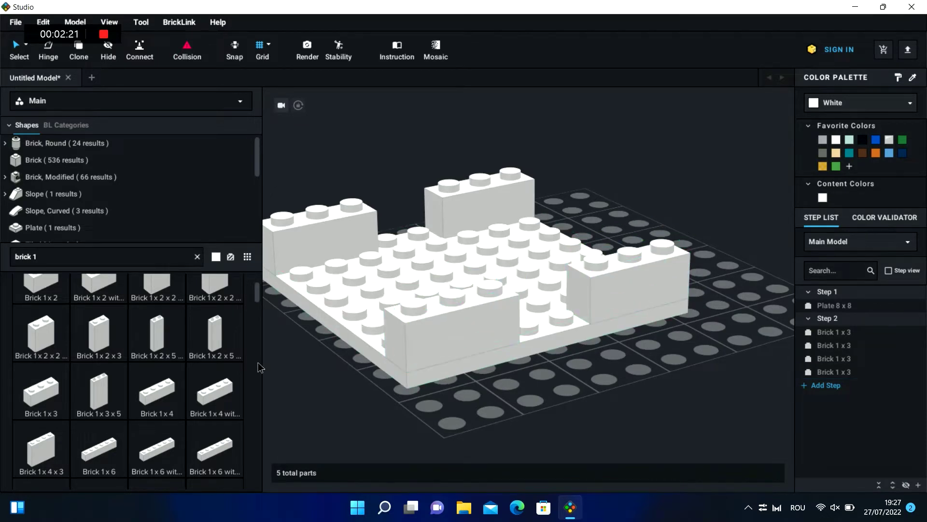
- Try a white Brick 1 x 6 between the two corner bricks on an open edge and delete it again
{"action": "right_click_drag", "start_coordinate": [299, 347], "coordinate": [411, 351]}
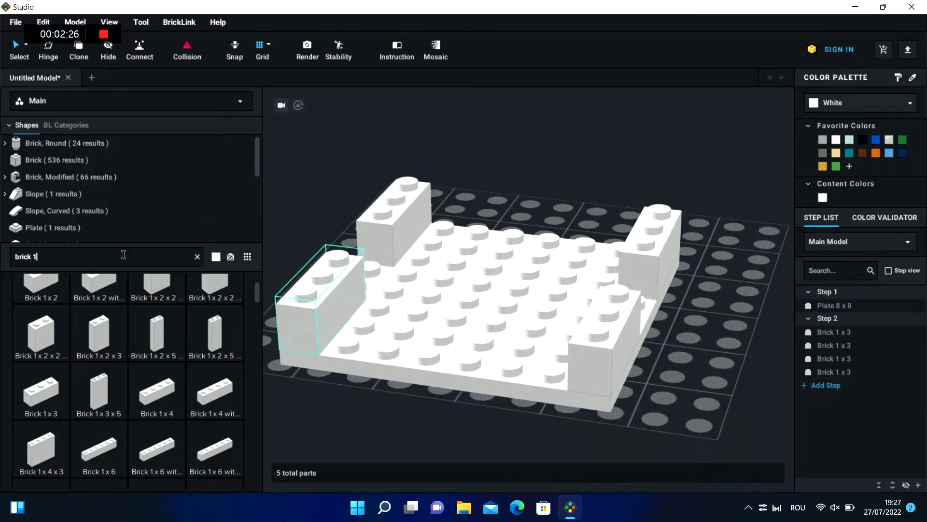
{"action": "type", "text": "6"}
{"action": "left_click_drag", "start_coordinate": [33, 319], "coordinate": [456, 364]}
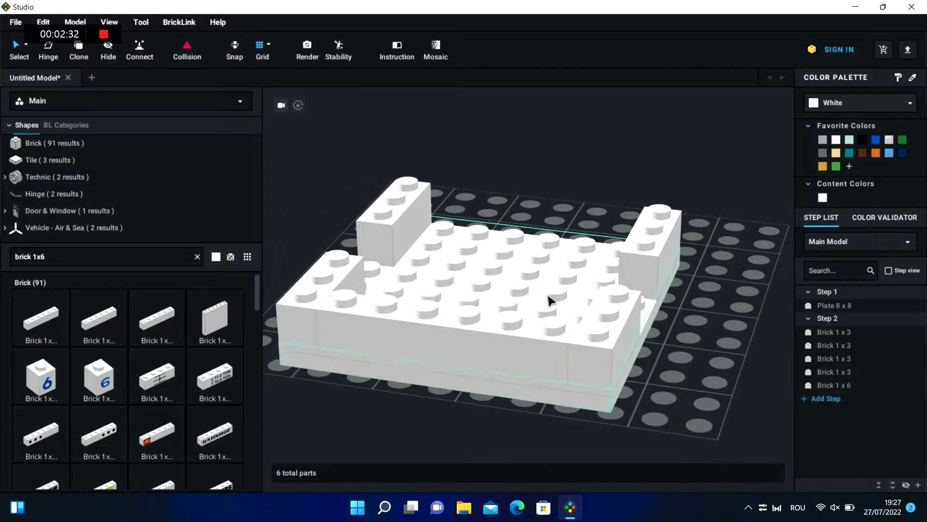
{"action": "left_click", "coordinate": [484, 348]}
{"action": "key", "text": "Delete"}
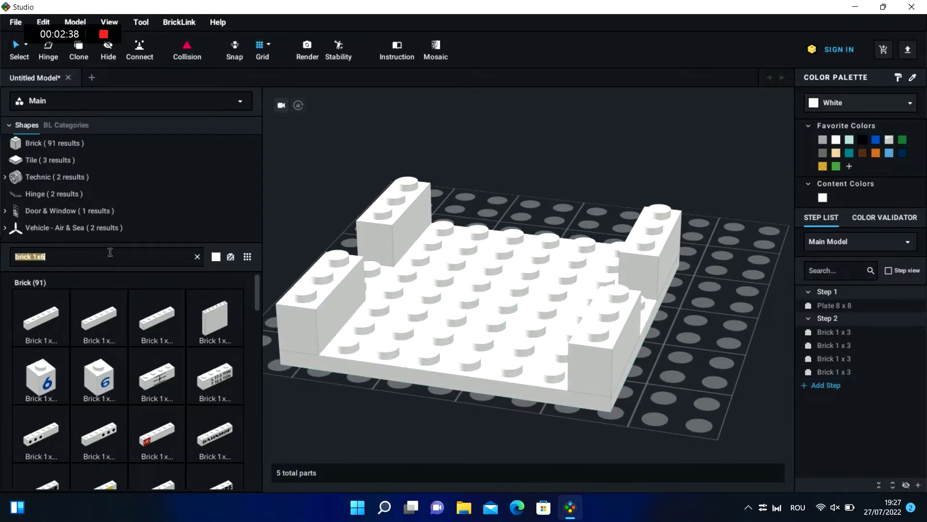
- Search for "brick 1x2" and place two white Brick 1 x 2 on the open edge, one against each corner brick
{"action": "type", "text": "2"}
{"action": "left_click", "coordinate": [53, 160]}
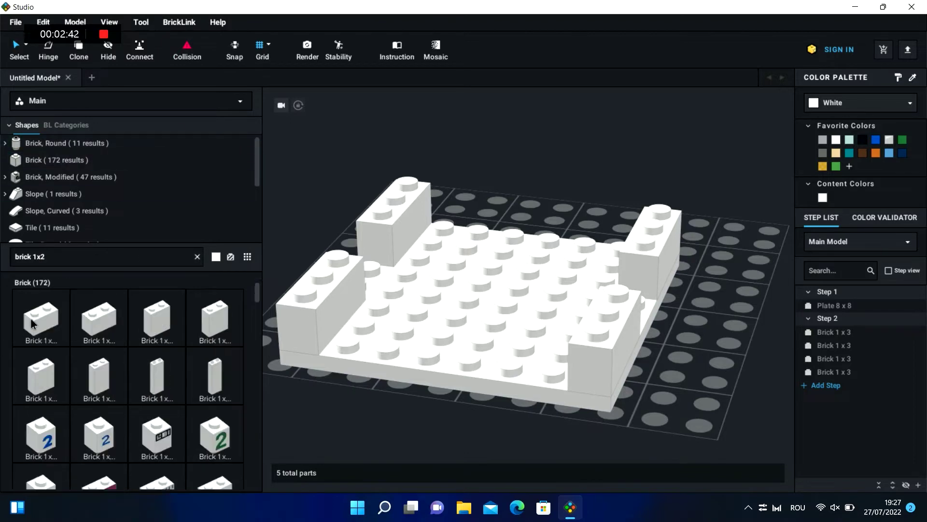
{"action": "left_click_drag", "start_coordinate": [42, 319], "coordinate": [528, 378]}
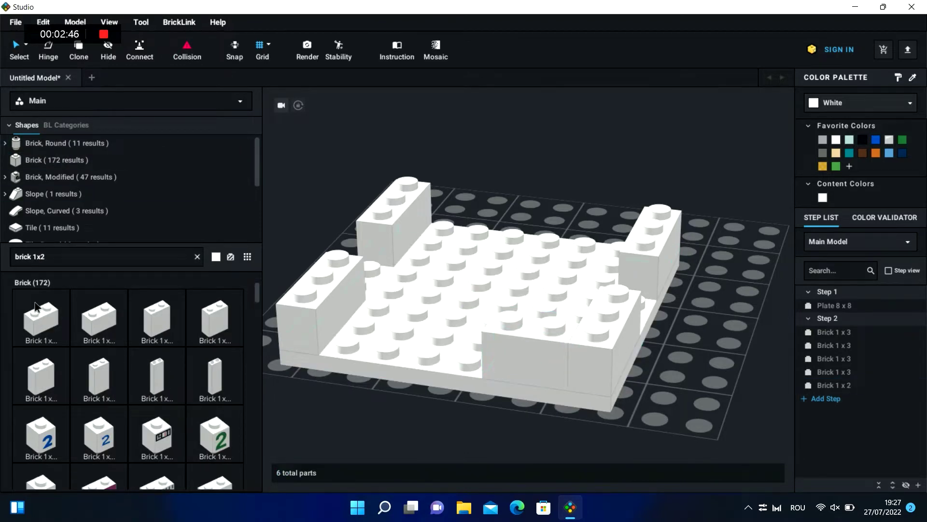
{"action": "left_click_drag", "start_coordinate": [42, 319], "coordinate": [364, 352]}
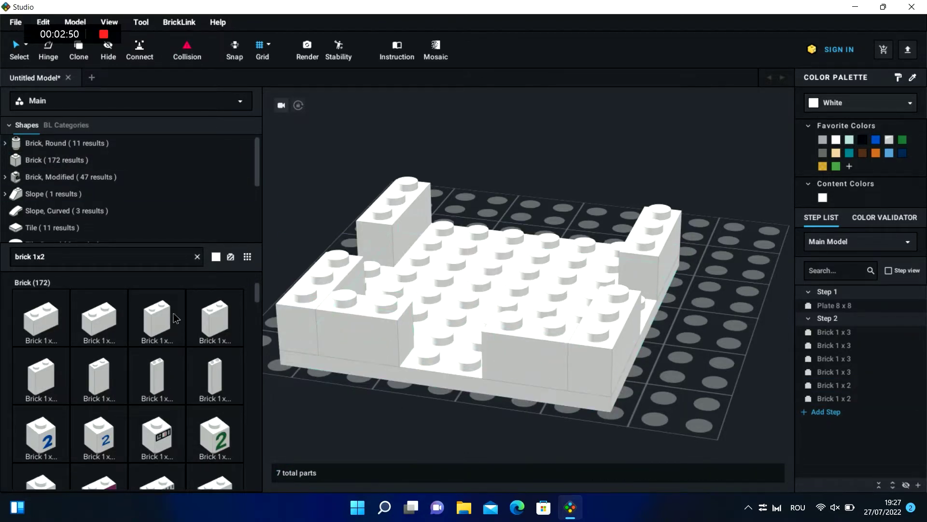
- Add another Brick 1 x 2, colour it Green, and fit it in the gap between the two white 1 x 2 bricks
{"action": "left_click_drag", "start_coordinate": [39, 307], "coordinate": [390, 410]}
{"action": "left_click", "coordinate": [836, 166]}
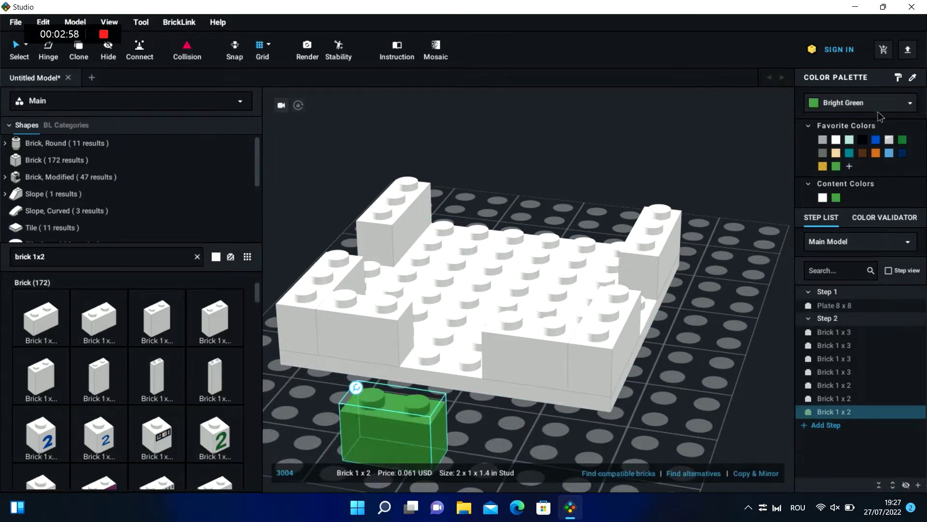
{"action": "left_click", "coordinate": [890, 104]}
{"action": "type", "text": "green"}
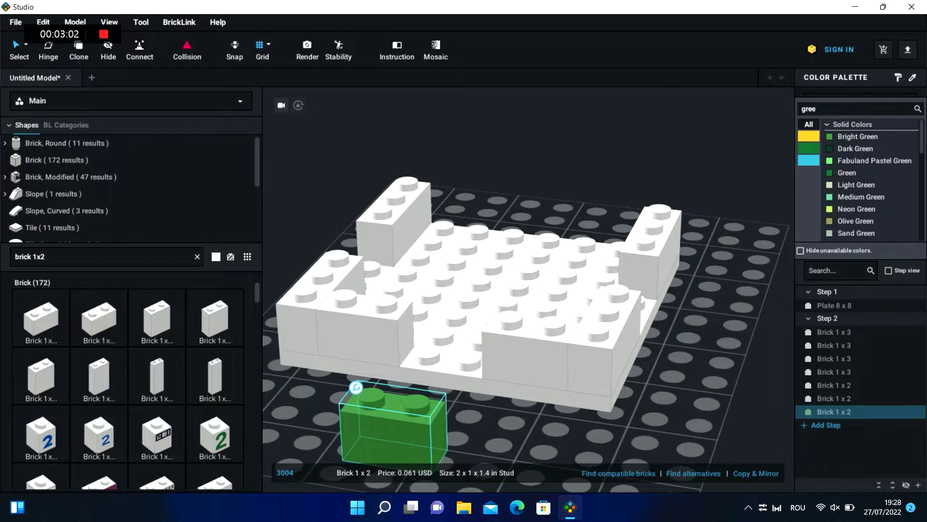
{"action": "left_click", "coordinate": [852, 173]}
{"action": "left_click_drag", "start_coordinate": [418, 402], "coordinate": [458, 377]}
- Copy the green 1 x 2 brick and fit the rotated copy in the gap of the adjacent 1 x 3 brick wall
{"action": "key", "text": "ctrl+c"}
{"action": "key", "text": "ctrl+v"}
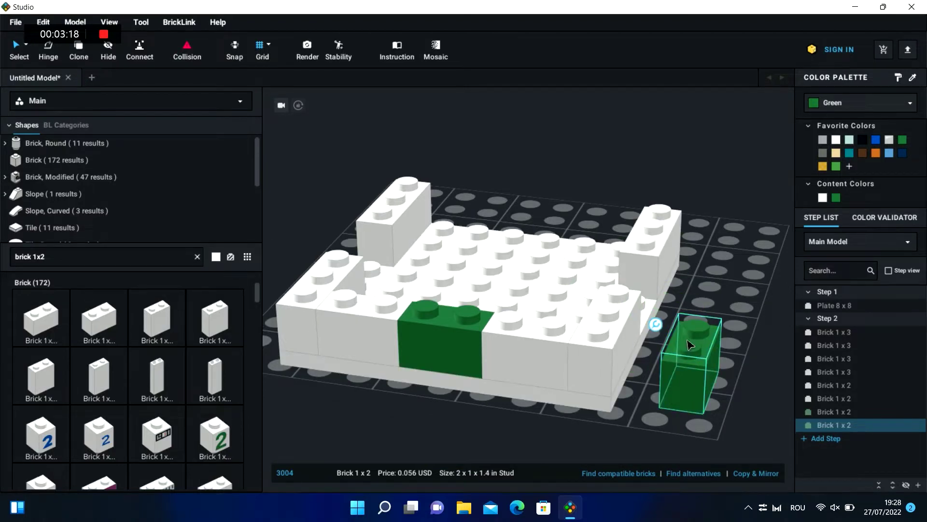
{"action": "right_click_drag", "start_coordinate": [731, 272], "coordinate": [535, 271]}
{"action": "left_click_drag", "start_coordinate": [334, 374], "coordinate": [420, 341]}
{"action": "left_click", "coordinate": [466, 356]}
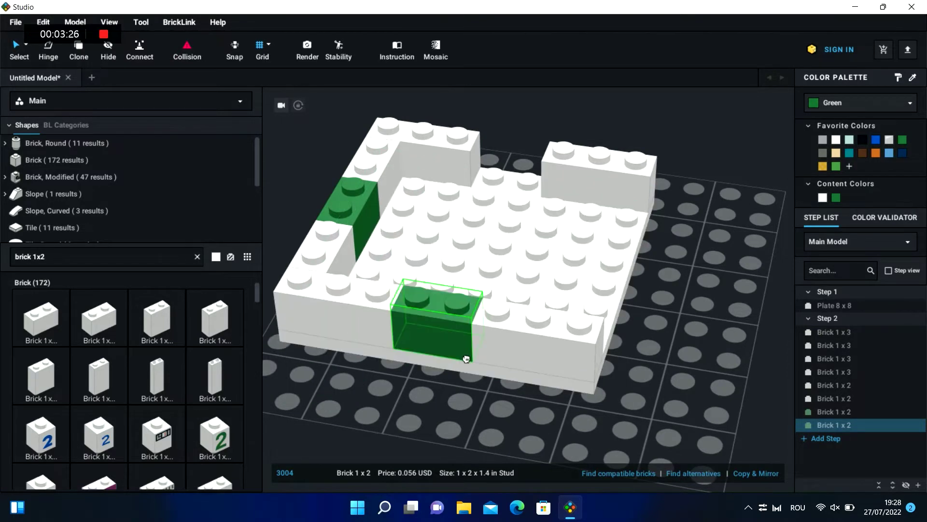
- Paste another green 1 x 2 brick, rotate it, and fit it in the gap of the opposite 1 x 3 brick wall
{"action": "left_click", "coordinate": [660, 323]}
{"action": "key", "text": "ctrl+v"}
{"action": "key", "text": "Right"}
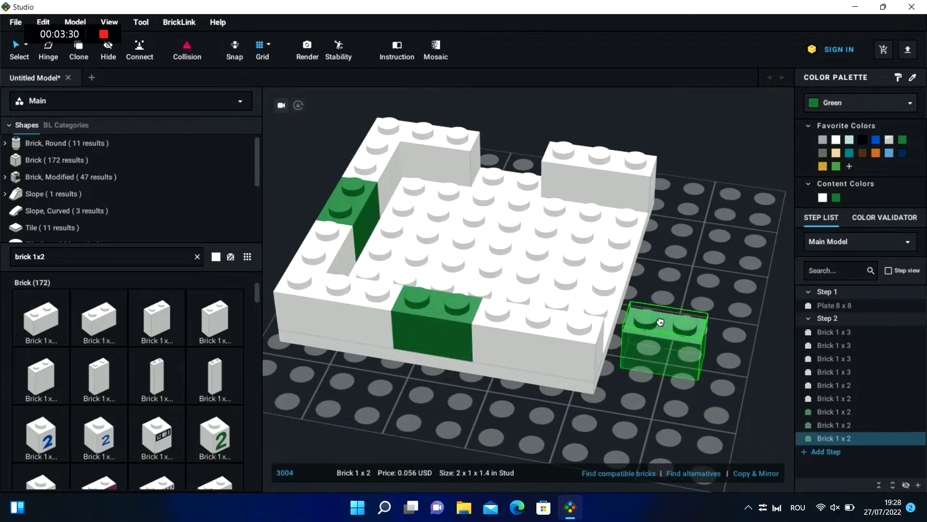
{"action": "left_click", "coordinate": [515, 182]}
{"action": "left_click", "coordinate": [695, 304]}
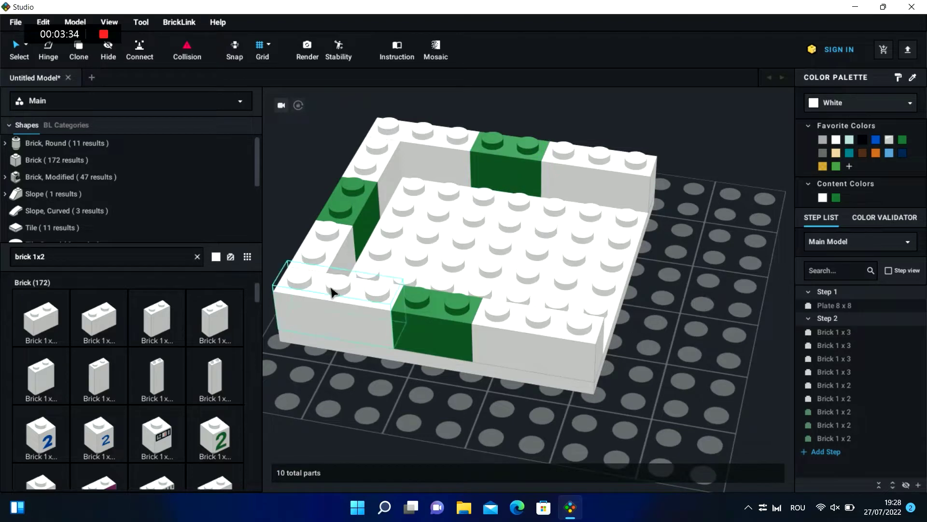
- Search for "tile 1x6" and place a white Tile 1 x 6 on the plate along the inside of the back wall
{"action": "right_click_drag", "start_coordinate": [691, 304], "coordinate": [661, 335]}
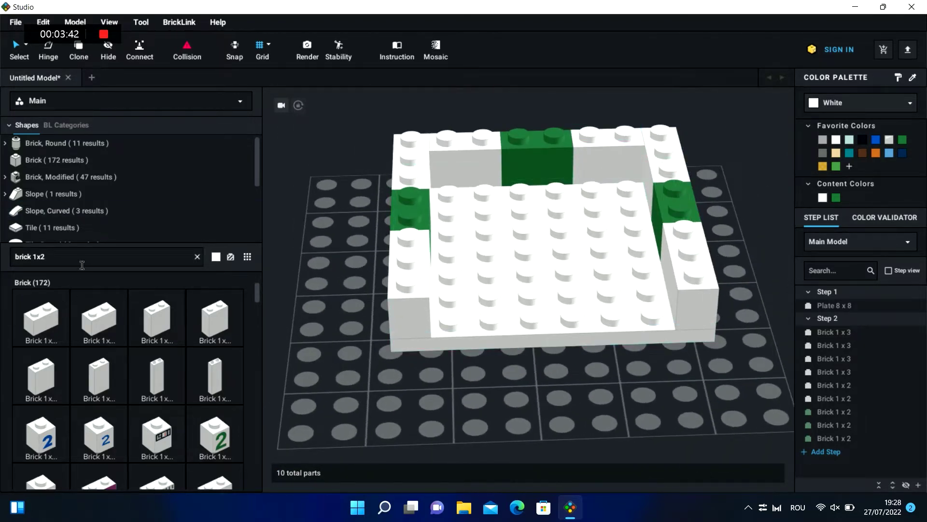
{"action": "type", "text": "tile 1x6"}
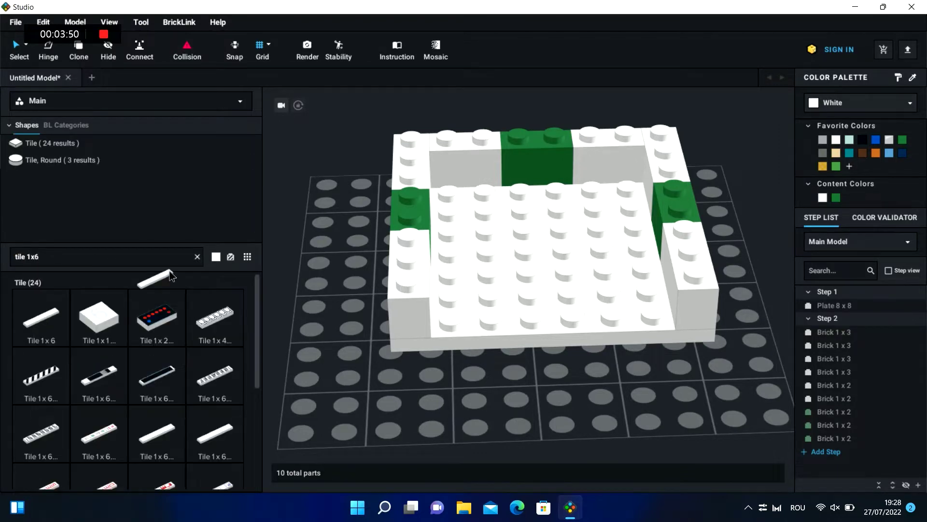
{"action": "left_click_drag", "start_coordinate": [170, 273], "coordinate": [541, 191]}
{"action": "left_click", "coordinate": [547, 189]}
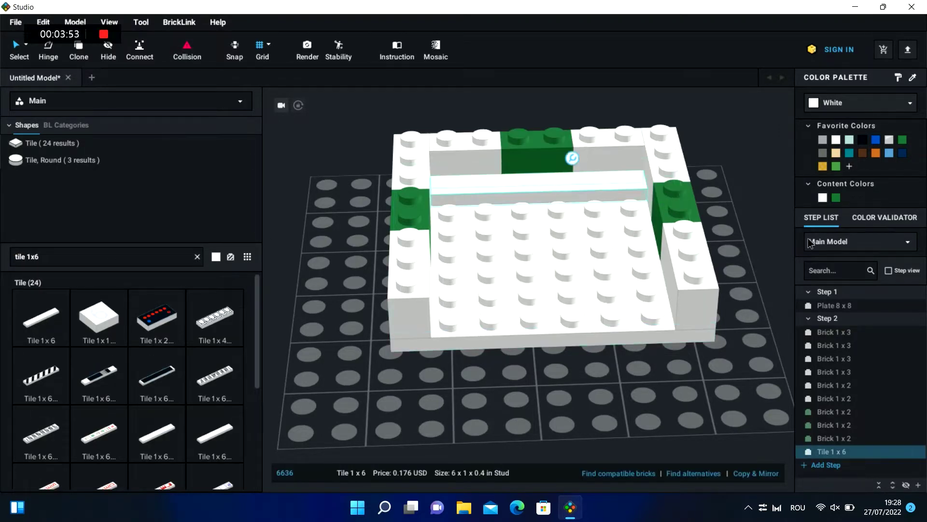
- Colour the Tile 1 x 6 Green and fit a rotated copy of it along the inside of the right wall
{"action": "left_click", "coordinate": [836, 198]}
{"action": "left_click", "coordinate": [753, 174]}
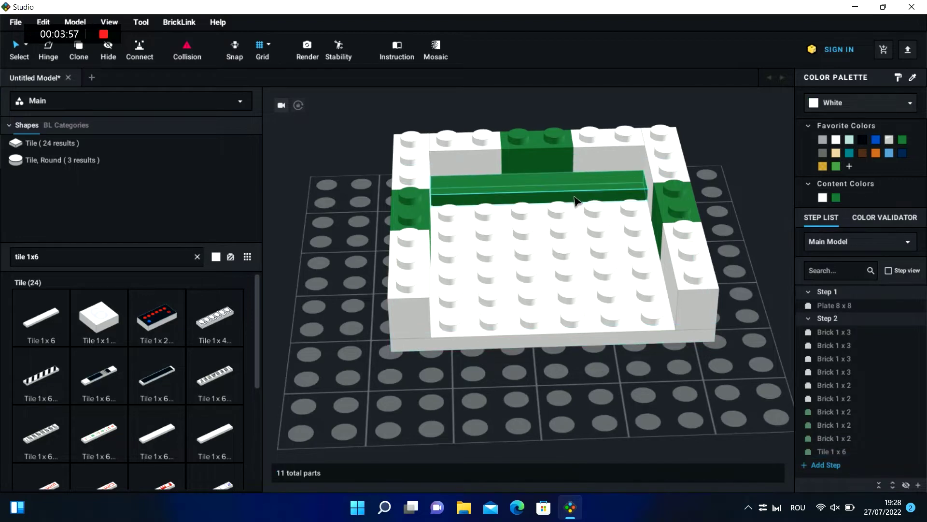
{"action": "left_click", "coordinate": [618, 186]}
{"action": "key", "text": "ctrl+c"}
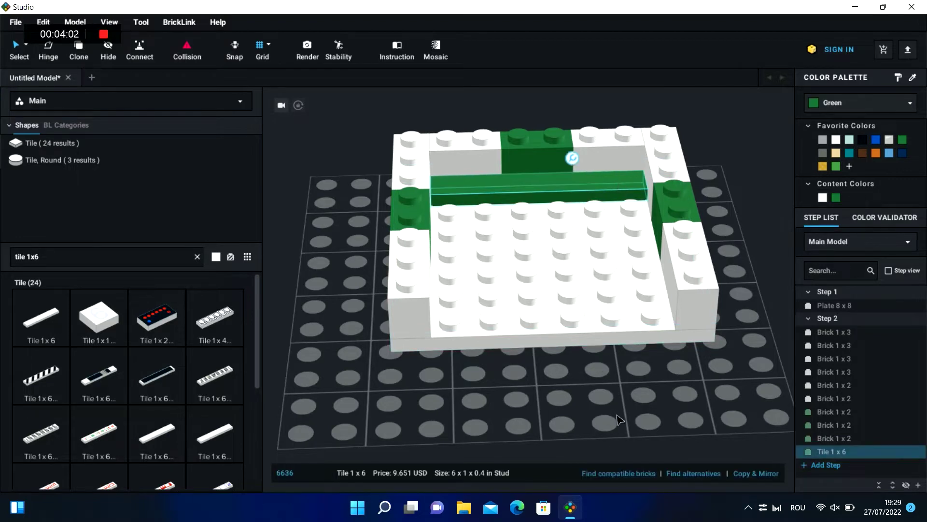
{"action": "key", "text": "ctrl+v"}
{"action": "left_click", "coordinate": [651, 263]}
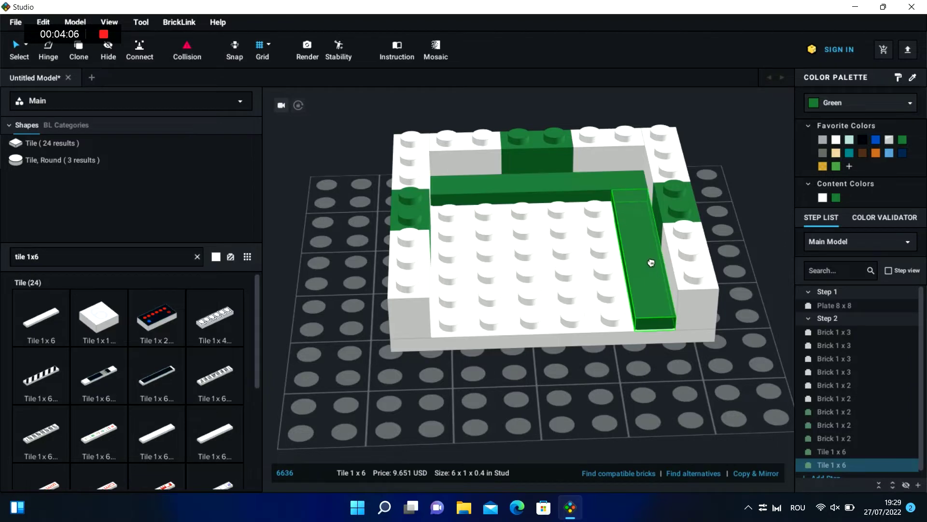
{"action": "key", "text": "Escape"}
- Paste another green Tile 1 x 6, rotate it, and fit it along the inside of the left wall
{"action": "key", "text": "ctrl+v"}
{"action": "key", "text": "Right"}
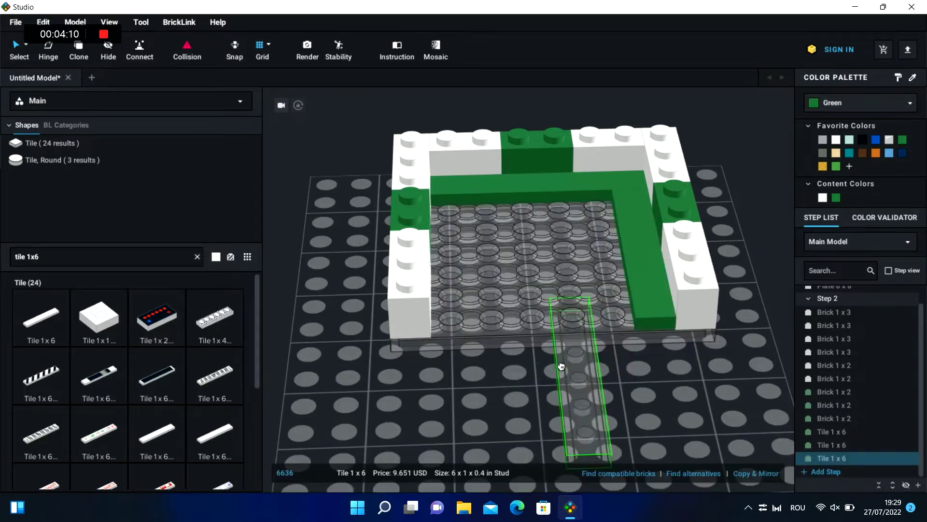
{"action": "left_click", "coordinate": [452, 267]}
{"action": "key", "text": "Escape"}
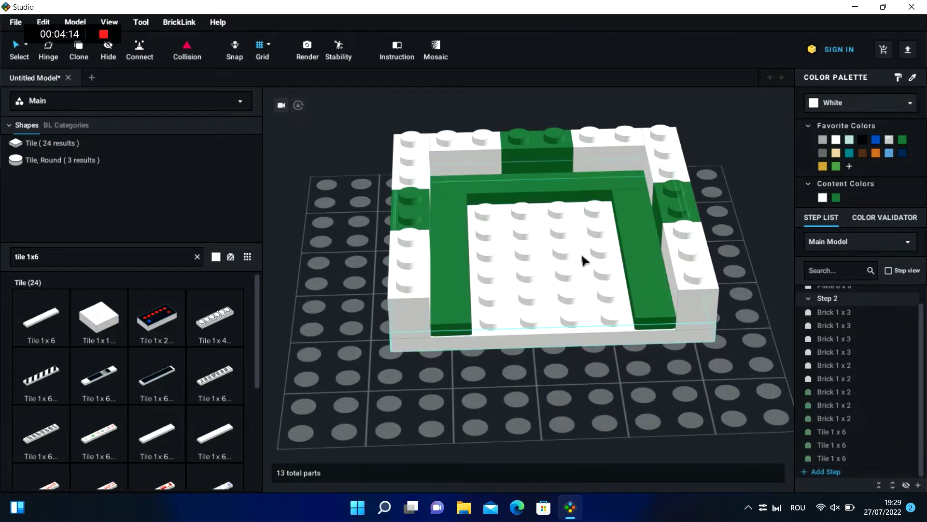
{"action": "left_click", "coordinate": [650, 319]}
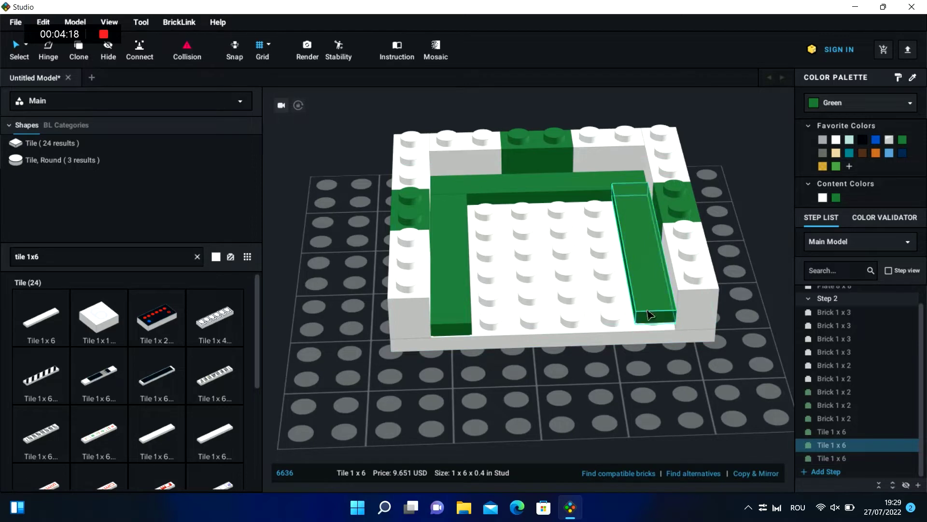
{"action": "key", "text": "Escape"}
{"action": "right_click_drag", "start_coordinate": [650, 316], "coordinate": [657, 354]}
{"action": "left_click", "coordinate": [662, 294]}
{"action": "key", "text": "Escape"}
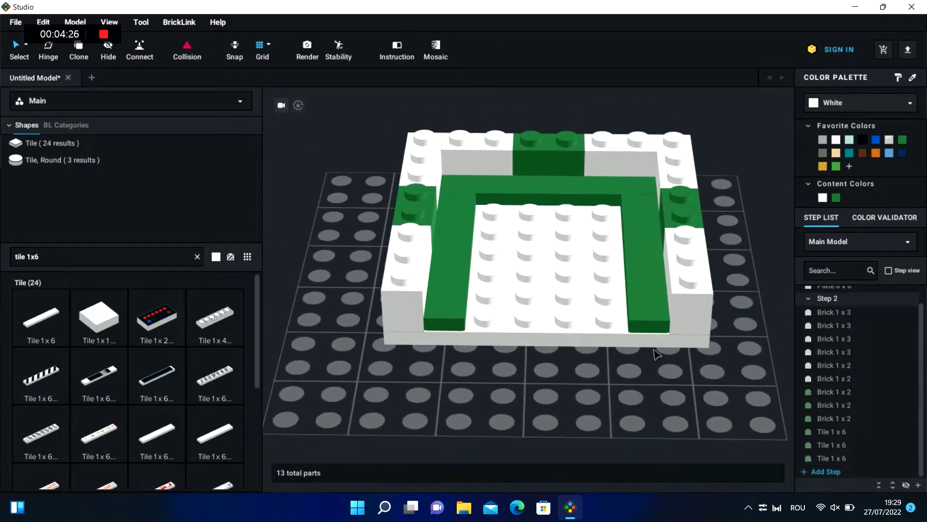
- Search the part library for "tile 1x4"
{"action": "key", "text": "BackSpace"}
{"action": "type", "text": "4"}
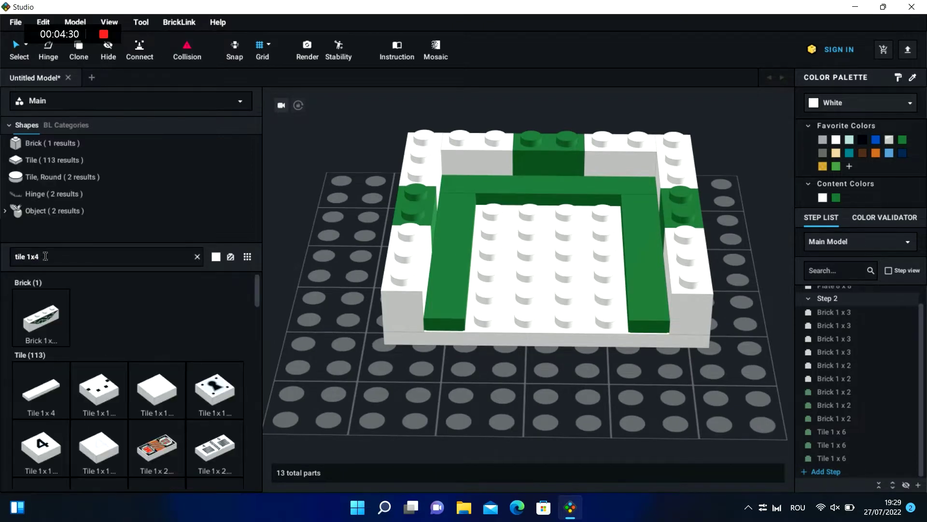
- Add a white Tile 1 x 4 beside the model and try to move it to the front gap
{"action": "left_click_drag", "start_coordinate": [50, 390], "coordinate": [276, 347]}
{"action": "mouse_move", "coordinate": [478, 309]}
{"action": "left_mouse_down"}
{"action": "mouse_move", "coordinate": [533, 305]}
{"action": "mouse_move", "coordinate": [470, 304]}
{"action": "mouse_move", "coordinate": [480, 308]}
{"action": "left_mouse_up"}
{"action": "left_click", "coordinate": [593, 425]}
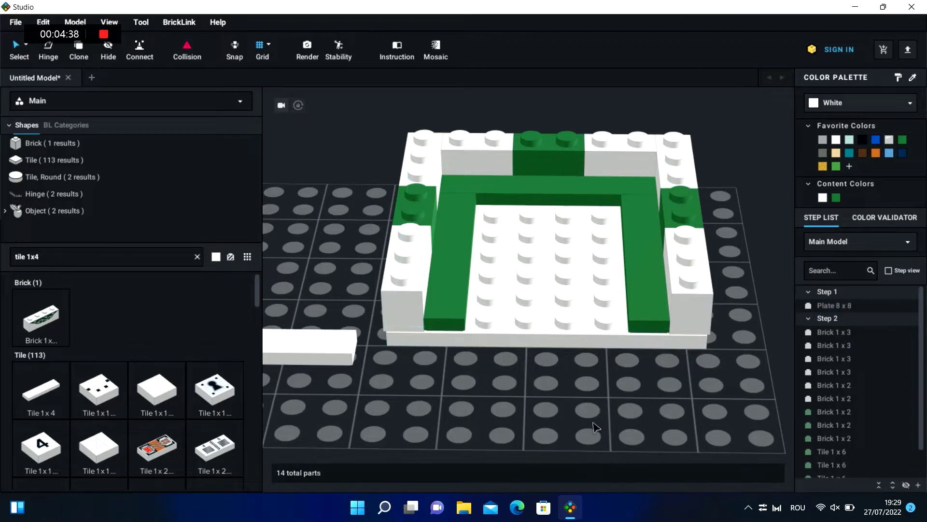
- Try to move the displaced Plate 8 x 8 back under the walls
{"action": "left_click", "coordinate": [41, 23]}
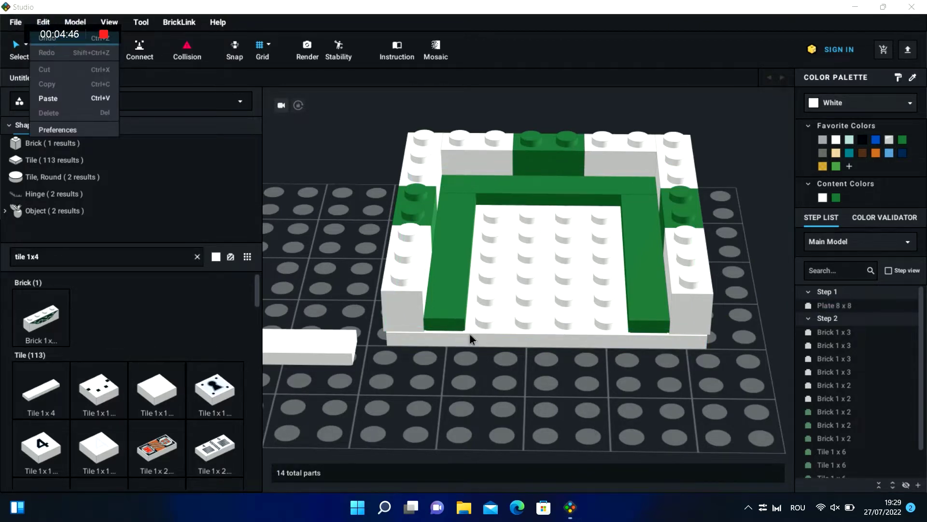
{"action": "left_click", "coordinate": [507, 372]}
{"action": "left_click", "coordinate": [563, 342]}
{"action": "left_click_drag", "start_coordinate": [563, 341], "coordinate": [548, 342]}
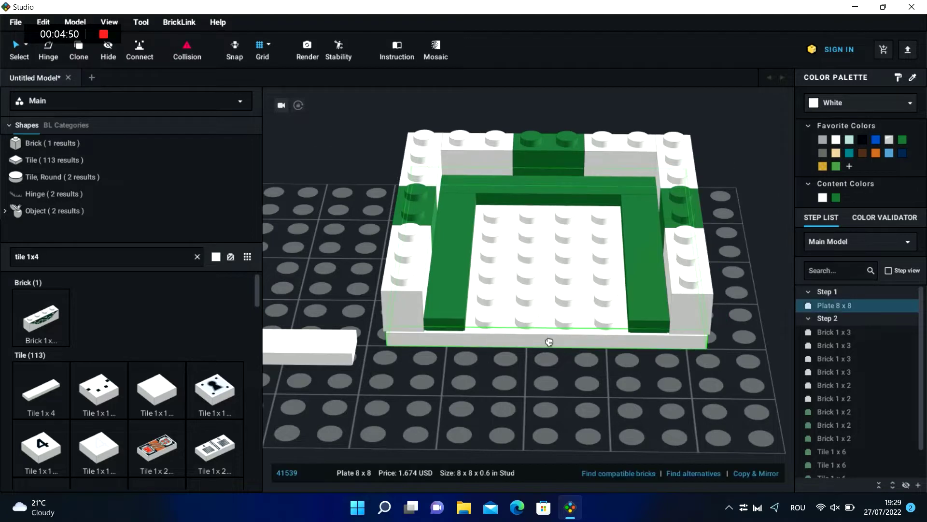
{"action": "left_click", "coordinate": [644, 406]}
{"action": "right_click_drag", "start_coordinate": [642, 401], "coordinate": [637, 395]}
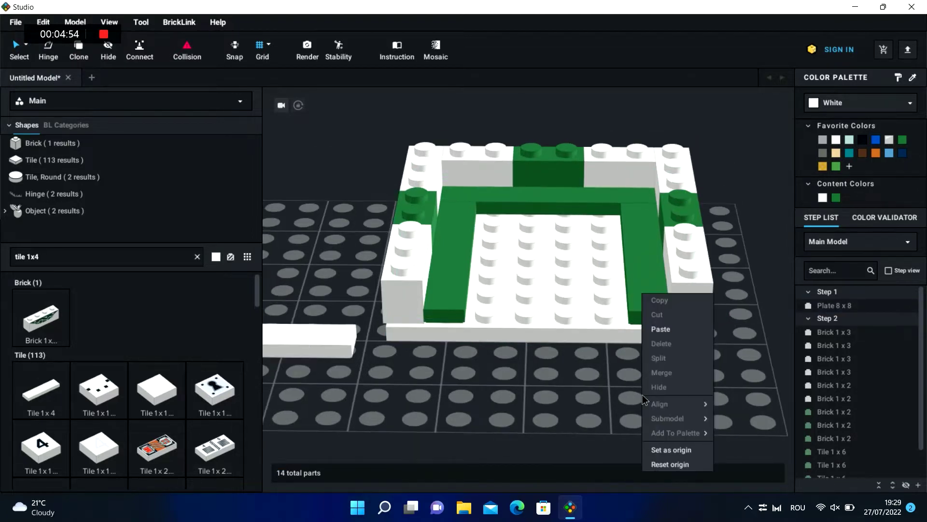
{"action": "left_click", "coordinate": [636, 394]}
{"action": "right_click_drag", "start_coordinate": [623, 360], "coordinate": [621, 349]}
{"action": "left_click_drag", "start_coordinate": [547, 309], "coordinate": [554, 298]}
{"action": "right_click_drag", "start_coordinate": [554, 300], "coordinate": [589, 290]}
{"action": "left_click_drag", "start_coordinate": [589, 290], "coordinate": [589, 279]}
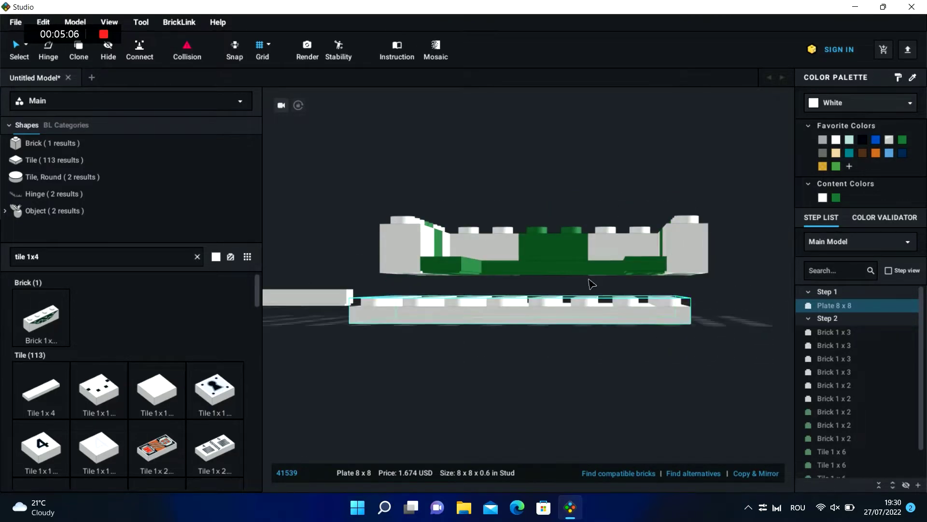
- Try once more to line up the Plate 8 x 8 with the outer edges of the walls
{"action": "left_click", "coordinate": [740, 360]}
{"action": "right_click_drag", "start_coordinate": [734, 244], "coordinate": [738, 267]}
{"action": "left_click_drag", "start_coordinate": [528, 406], "coordinate": [559, 329]}
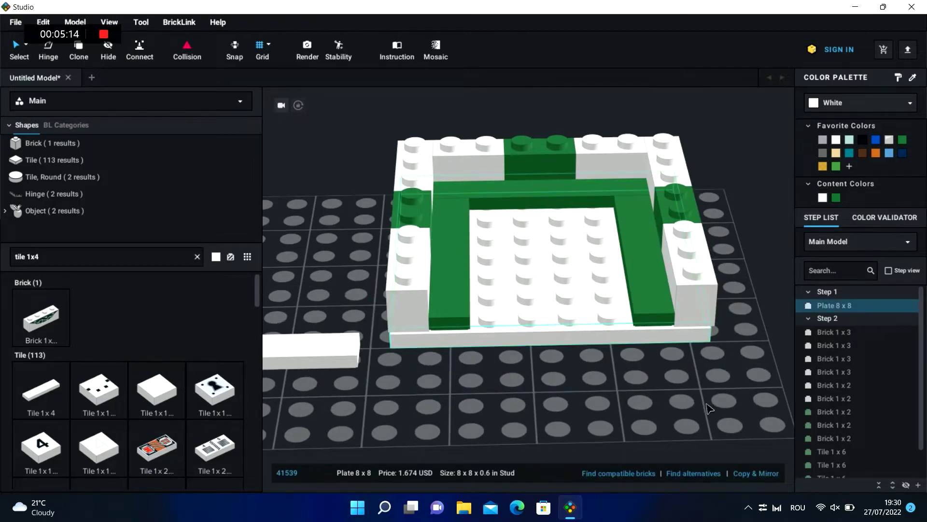
{"action": "left_click", "coordinate": [705, 404]}
{"action": "right_click_drag", "start_coordinate": [705, 404], "coordinate": [709, 386]}
- Undo the moves of the Plate 8 x 8 and the addition of the Tile 1 x 4
{"action": "left_click", "coordinate": [43, 22]}
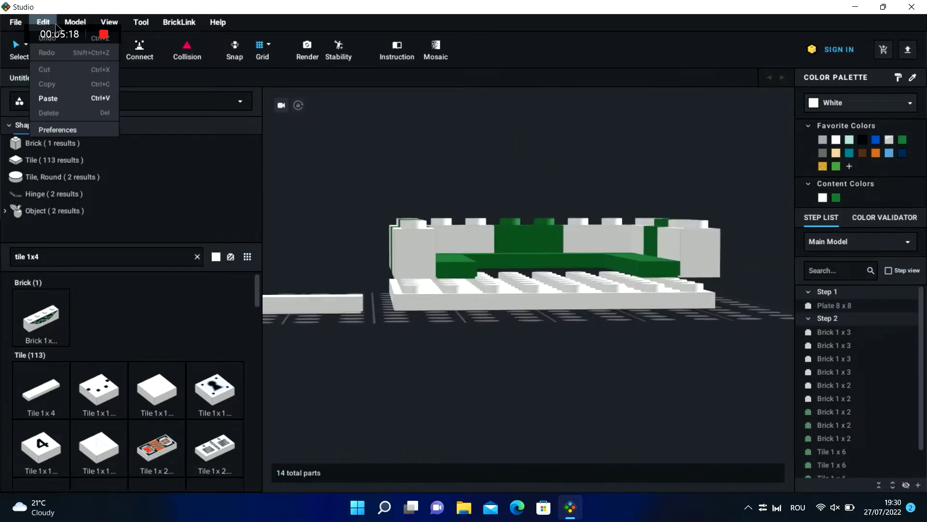
{"action": "left_click", "coordinate": [433, 348]}
{"action": "key", "text": "ctrl+z"}
{"action": "key", "text": "ctrl+z"}
{"action": "key", "text": "ctrl+z"}
{"action": "key", "text": "ctrl+z"}
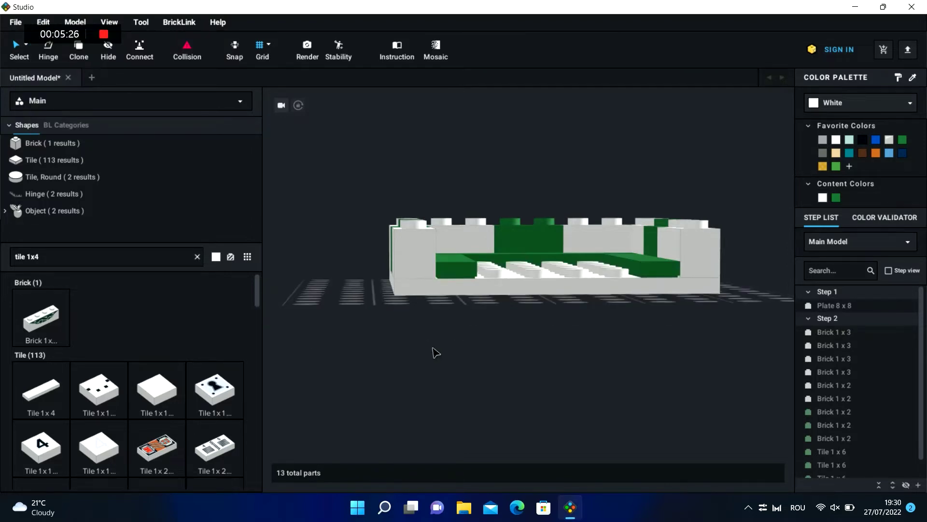
{"action": "right_click_drag", "start_coordinate": [435, 351], "coordinate": [428, 381]}
{"action": "left_click_drag", "start_coordinate": [30, 394], "coordinate": [547, 310]}
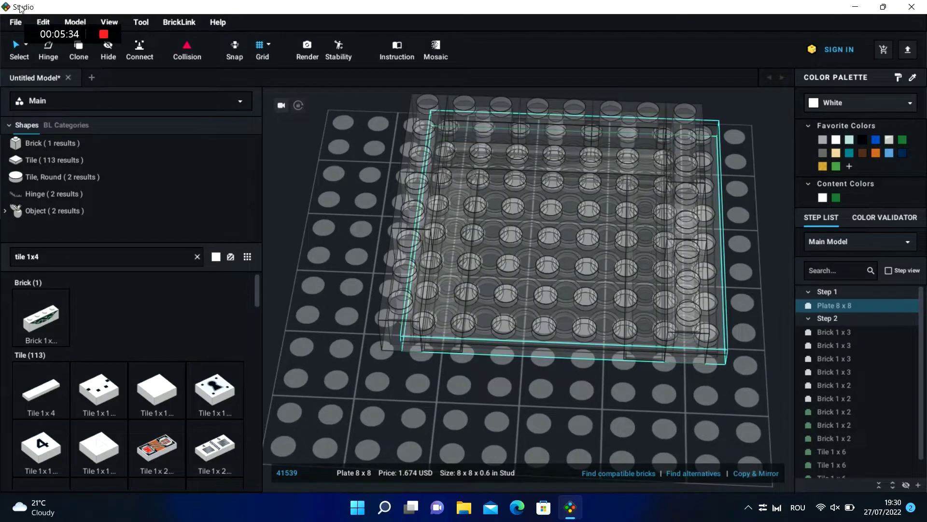
{"action": "left_click", "coordinate": [357, 458]}
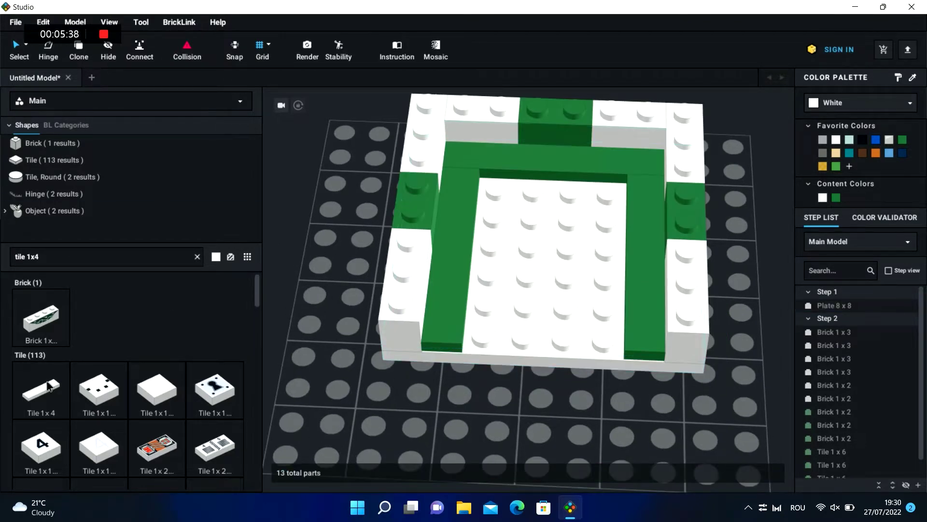
- Fit a Tile 1 x 4 in the front gap between the two side tiles and colour it Green
{"action": "left_click_drag", "start_coordinate": [48, 387], "coordinate": [549, 341]}
{"action": "left_click", "coordinate": [580, 311]}
{"action": "left_click", "coordinate": [836, 197]}
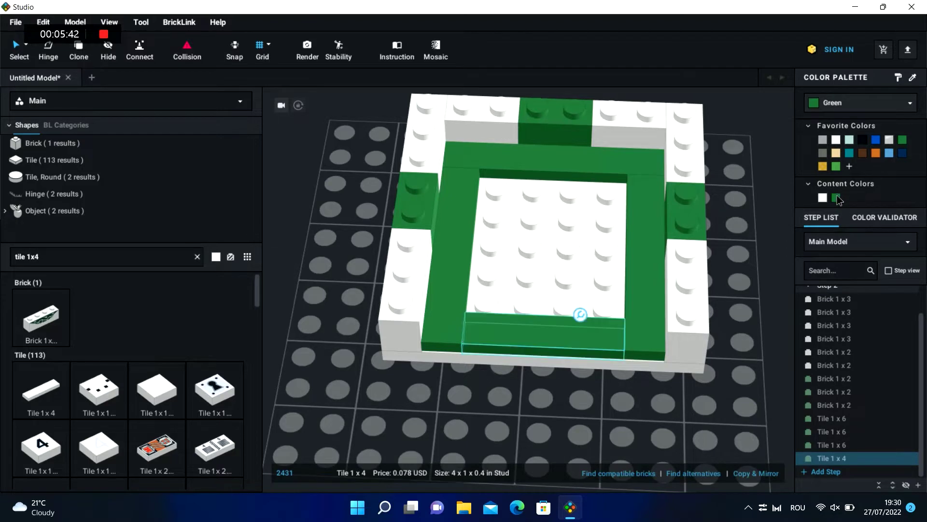
{"action": "right_click_drag", "start_coordinate": [715, 309], "coordinate": [570, 270]}
{"action": "left_click", "coordinate": [532, 389]}
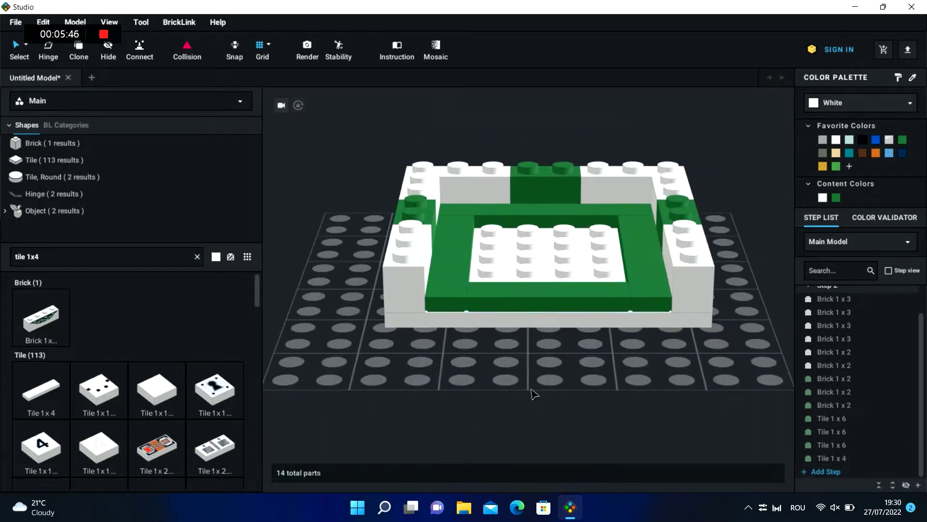
- Search the part library for "plate 6x6" and add a third building step to the model
{"action": "mouse_move", "coordinate": [556, 369]}
{"action": "right_mouse_down"}
{"action": "mouse_move", "coordinate": [547, 385]}
{"action": "mouse_move", "coordinate": [554, 380]}
{"action": "right_mouse_up"}
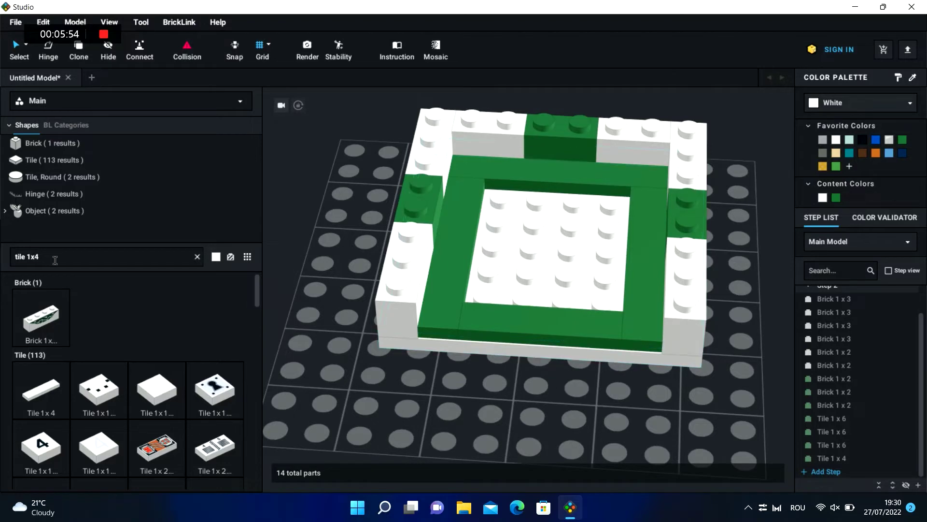
{"action": "type", "text": "pl"}
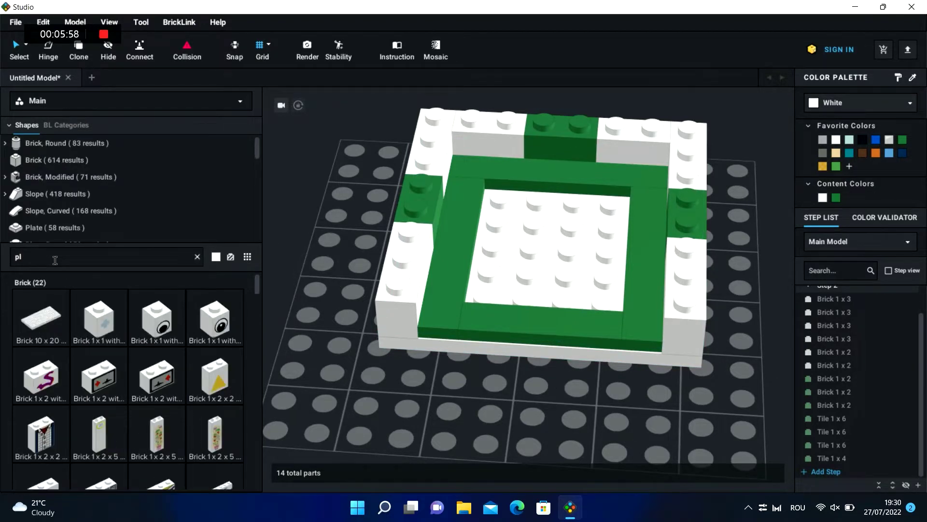
{"action": "type", "text": "ate 6x6"}
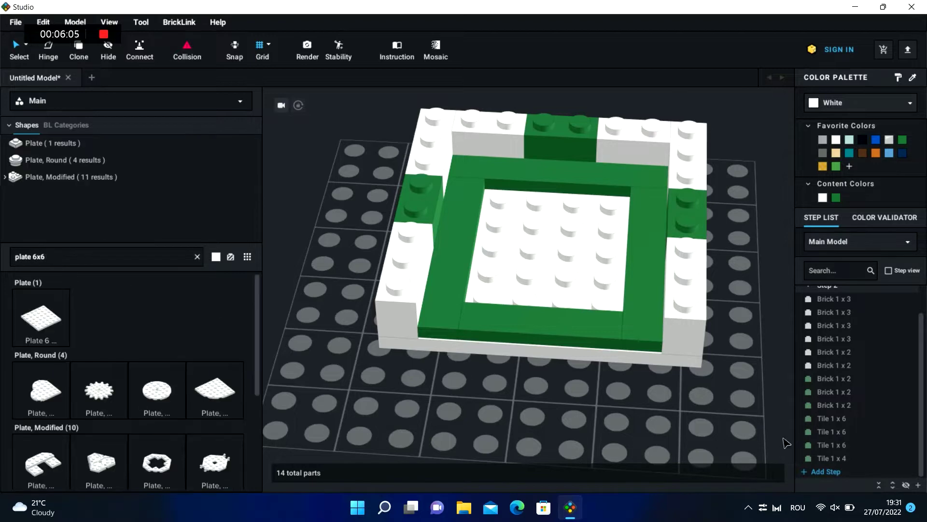
{"action": "left_click", "coordinate": [823, 472]}
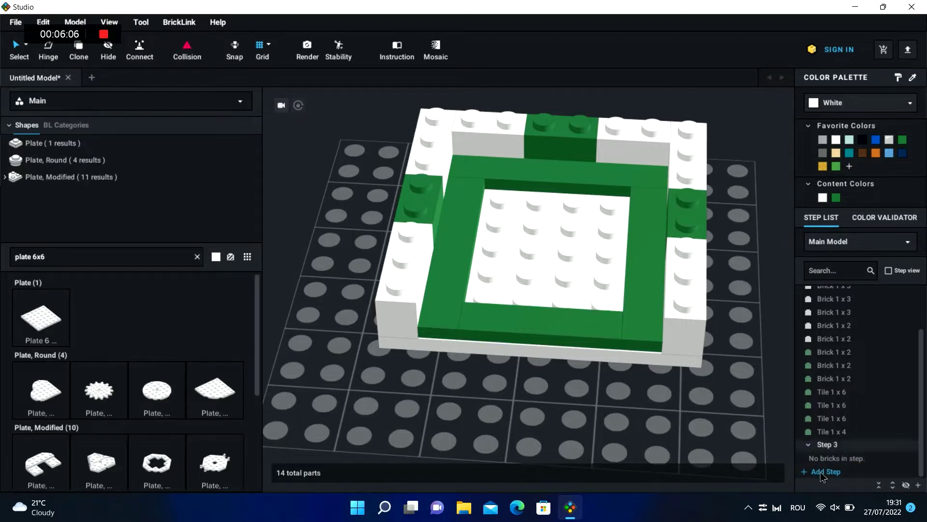
{"action": "left_click_drag", "start_coordinate": [356, 268], "coordinate": [534, 273]}
{"action": "left_click", "coordinate": [396, 309]}
{"action": "left_click", "coordinate": [329, 400]}
{"action": "left_click", "coordinate": [421, 259]}
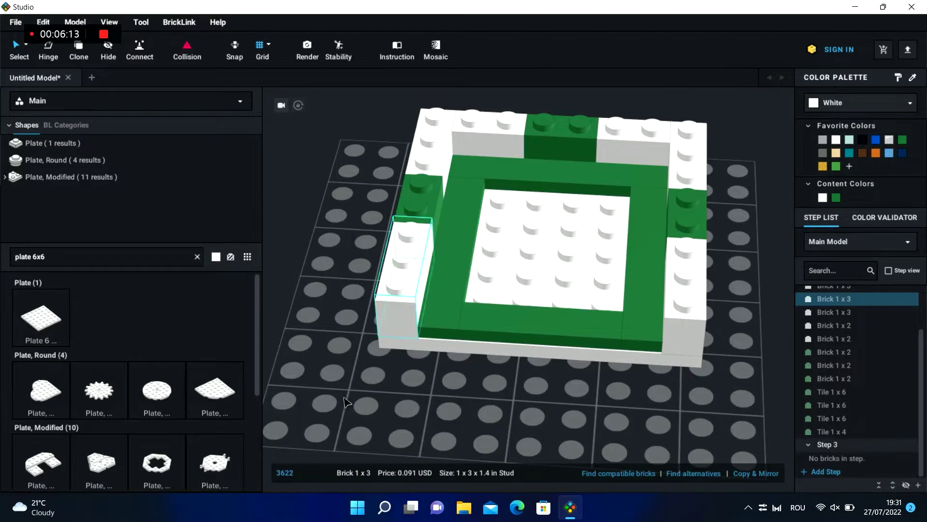
{"action": "key", "text": "Escape"}
- Add a white Plate 6 x 6 and place it on the green tiles between the walls, flush with the open front
{"action": "left_click_drag", "start_coordinate": [39, 321], "coordinate": [274, 211]}
{"action": "left_click", "coordinate": [471, 439]}
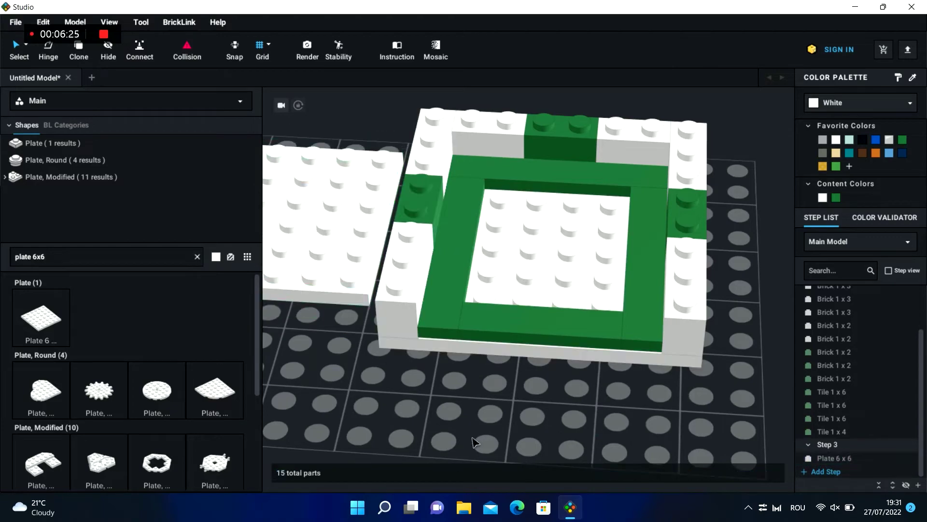
{"action": "right_click_drag", "start_coordinate": [474, 441], "coordinate": [491, 432]}
{"action": "left_click_drag", "start_coordinate": [321, 320], "coordinate": [623, 288]}
{"action": "left_click", "coordinate": [682, 338]}
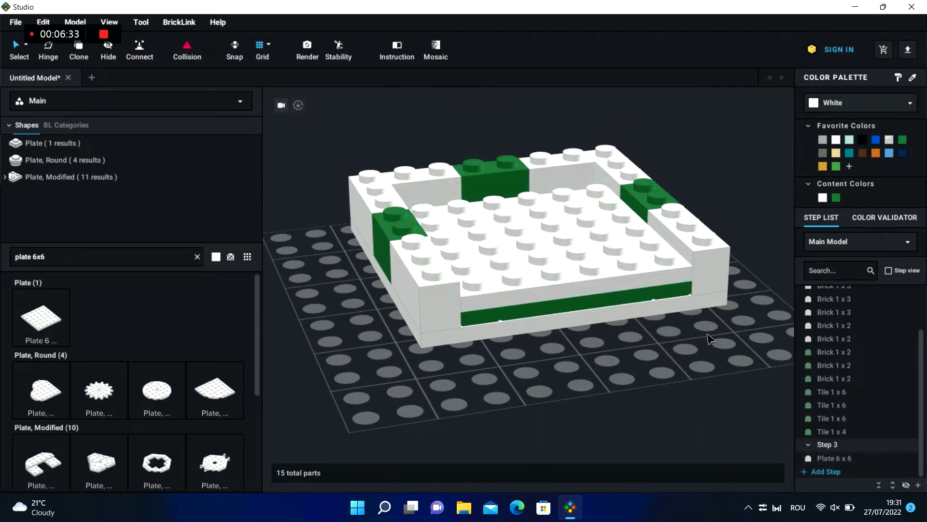
- Search for "plate 1x6" and place a white Plate 1 x 6 in front of the model
{"action": "mouse_move", "coordinate": [707, 334]}
{"action": "right_mouse_down"}
{"action": "mouse_move", "coordinate": [687, 363]}
{"action": "mouse_move", "coordinate": [699, 357]}
{"action": "mouse_move", "coordinate": [694, 343]}
{"action": "right_mouse_up"}
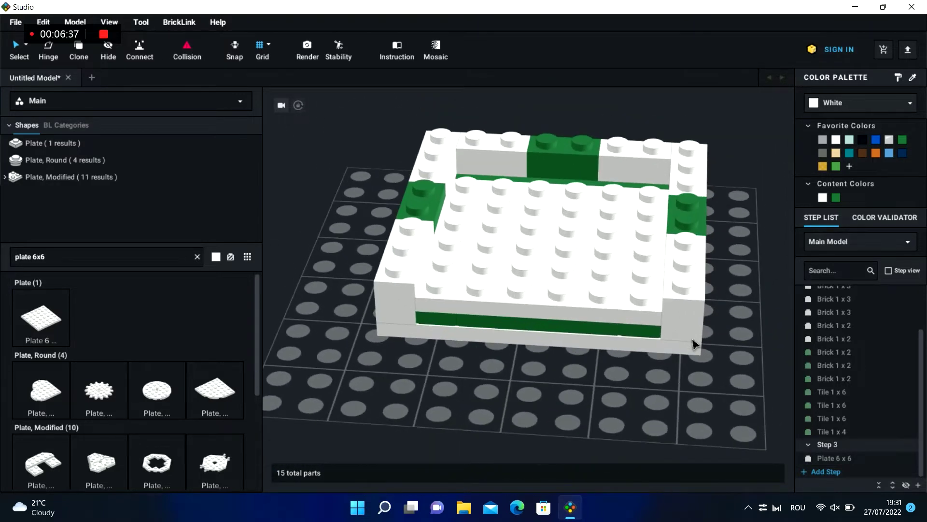
{"action": "key", "text": "BackSpace"}
{"action": "key", "text": "BackSpace"}
{"action": "key", "text": "BackSpace"}
{"action": "type", "text": "1x6"}
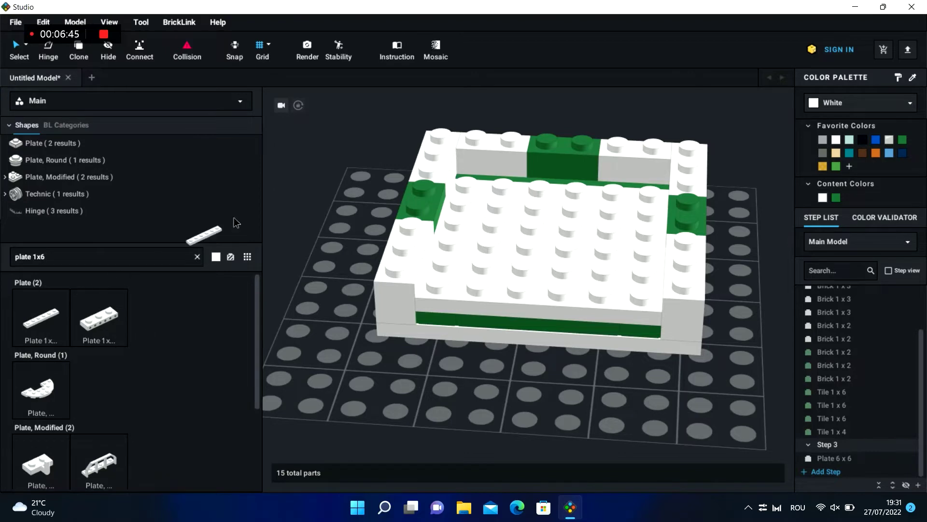
{"action": "left_click_drag", "start_coordinate": [235, 223], "coordinate": [507, 385]}
{"action": "left_click", "coordinate": [760, 391]}
{"action": "right_click_drag", "start_coordinate": [760, 391], "coordinate": [759, 385]}
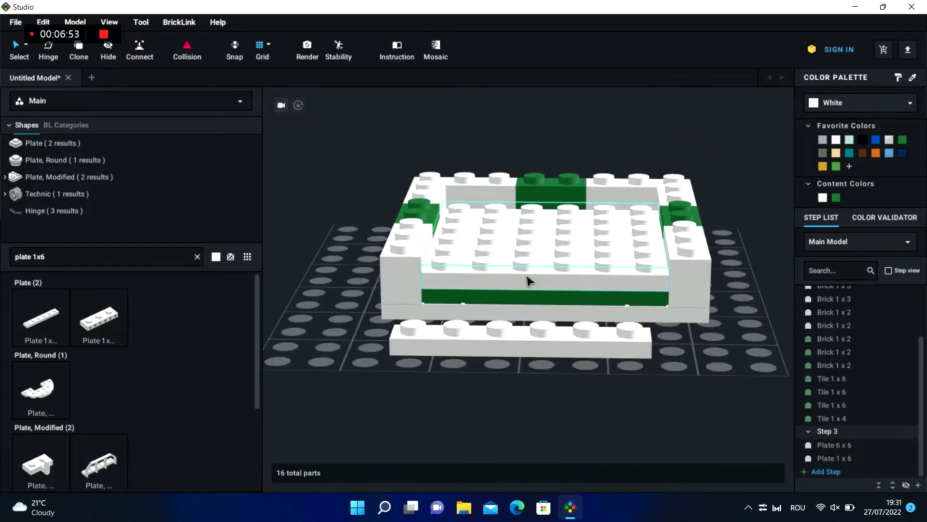
- Shift the Plate 6 x 6 one stud back against the back wall and fit the Plate 1 x 6 in the freed front row
{"action": "mouse_move", "coordinate": [533, 284]}
{"action": "left_mouse_down"}
{"action": "mouse_move", "coordinate": [541, 275]}
{"action": "mouse_move", "coordinate": [542, 286]}
{"action": "left_mouse_up"}
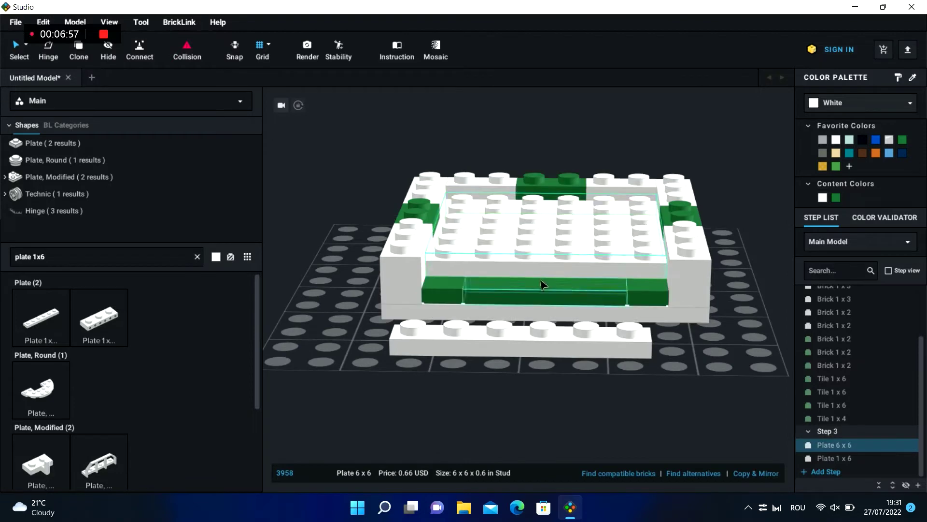
{"action": "left_click", "coordinate": [741, 338]}
{"action": "left_click_drag", "start_coordinate": [603, 300], "coordinate": [602, 292]}
{"action": "left_click", "coordinate": [719, 359]}
{"action": "right_click_drag", "start_coordinate": [721, 358], "coordinate": [728, 382]}
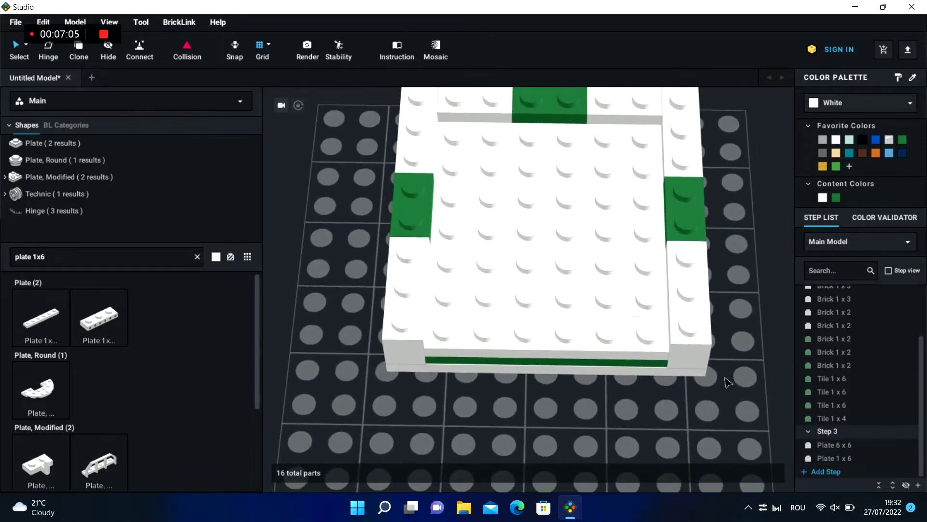
{"action": "key", "text": "super+w"}
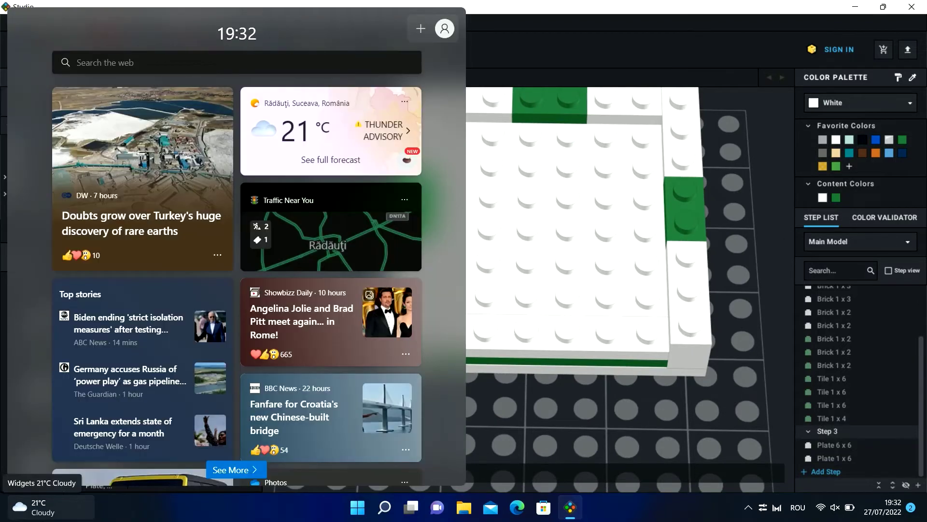
{"action": "left_click", "coordinate": [621, 400]}
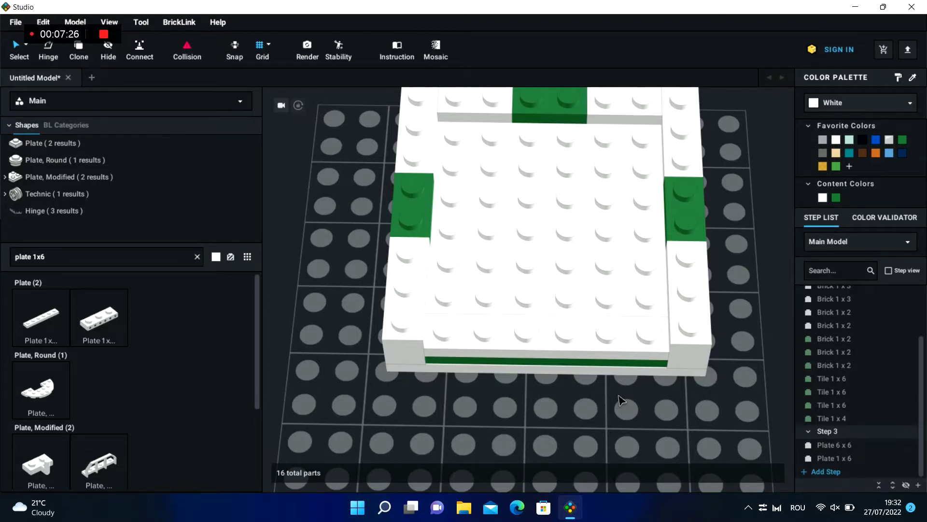
- Add a Plate 1 x 2 on top of the green brick in the back wall and colour it green
{"action": "triple_click", "coordinate": [91, 248]}
{"action": "key", "text": "BackSpace"}
{"action": "type", "text": "br"}
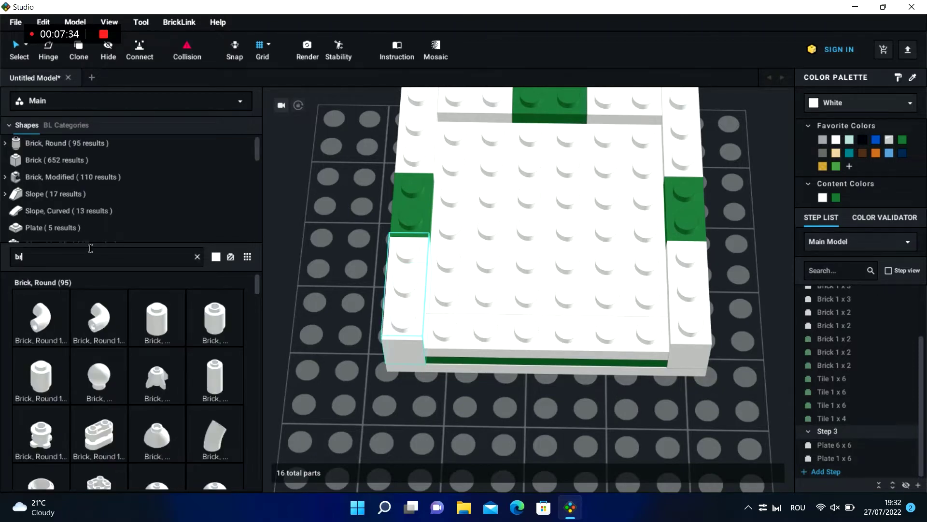
{"action": "left_click", "coordinate": [53, 227]}
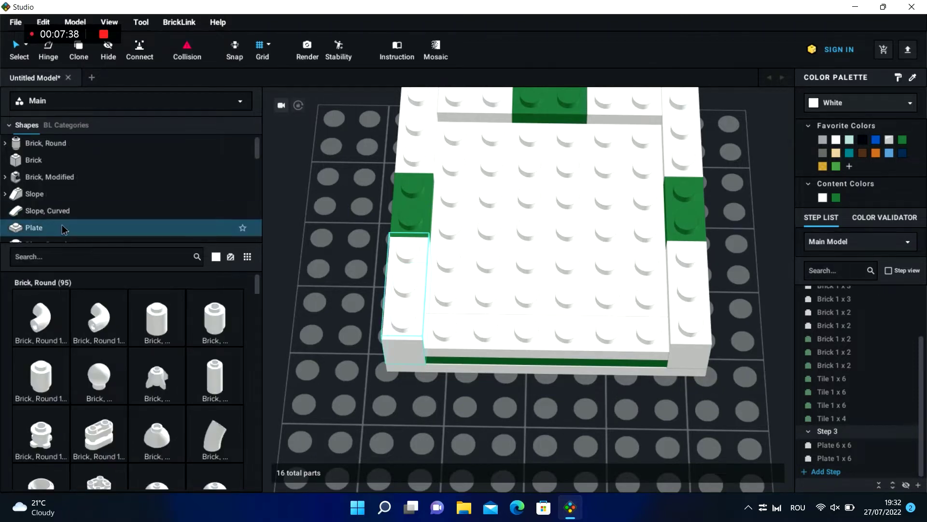
{"action": "left_click_drag", "start_coordinate": [99, 320], "coordinate": [552, 101]}
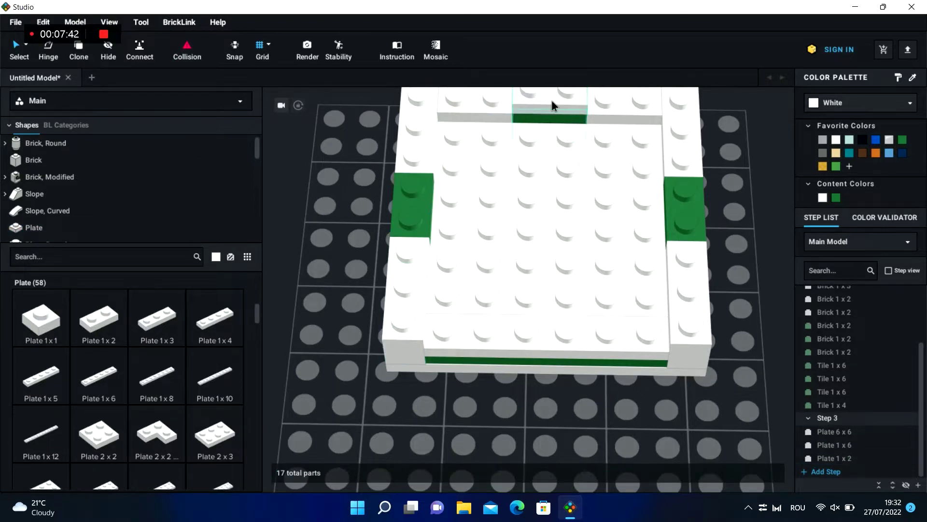
{"action": "left_click", "coordinate": [562, 102]}
{"action": "left_click", "coordinate": [836, 197]}
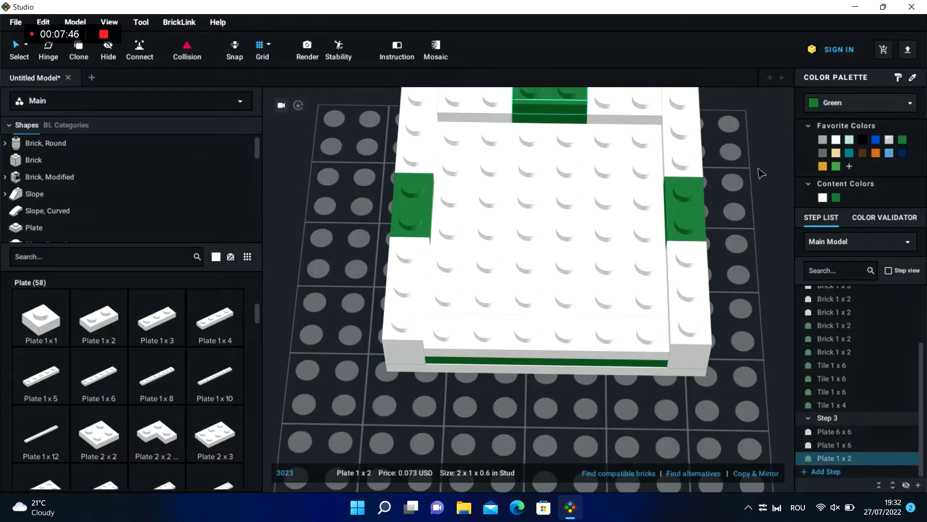
{"action": "right_click_drag", "start_coordinate": [758, 169], "coordinate": [758, 152]}
{"action": "left_click", "coordinate": [762, 162]}
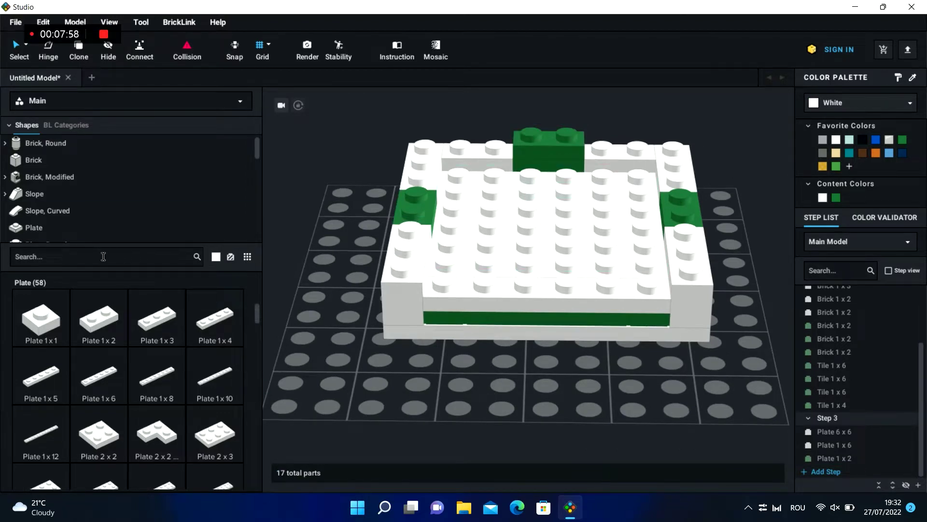
- Add two green Brick 1 x 1 parts on the back wall, one on each side of the green plate
{"action": "left_click", "coordinate": [33, 160]}
{"action": "left_click_drag", "start_coordinate": [41, 317], "coordinate": [500, 389]}
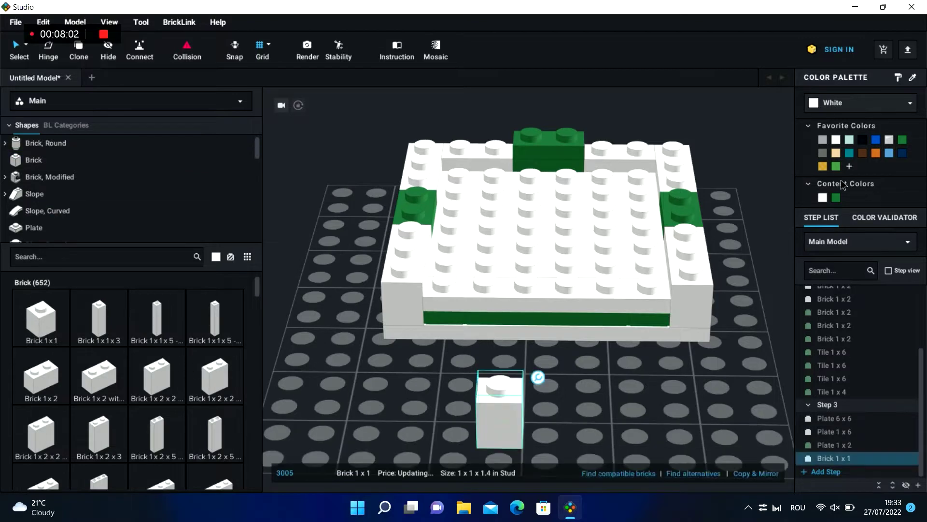
{"action": "left_click", "coordinate": [836, 197]}
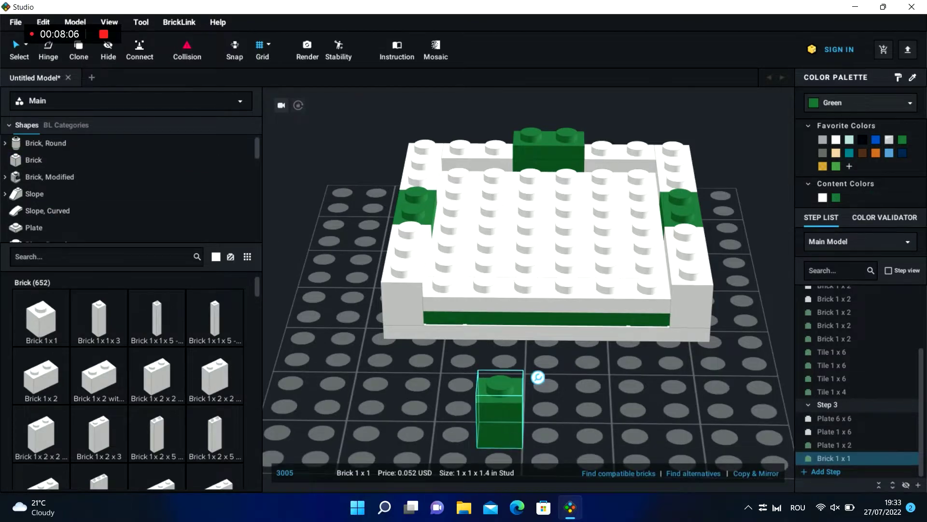
{"action": "left_click_drag", "start_coordinate": [499, 419], "coordinate": [488, 155]}
{"action": "left_click", "coordinate": [493, 411]}
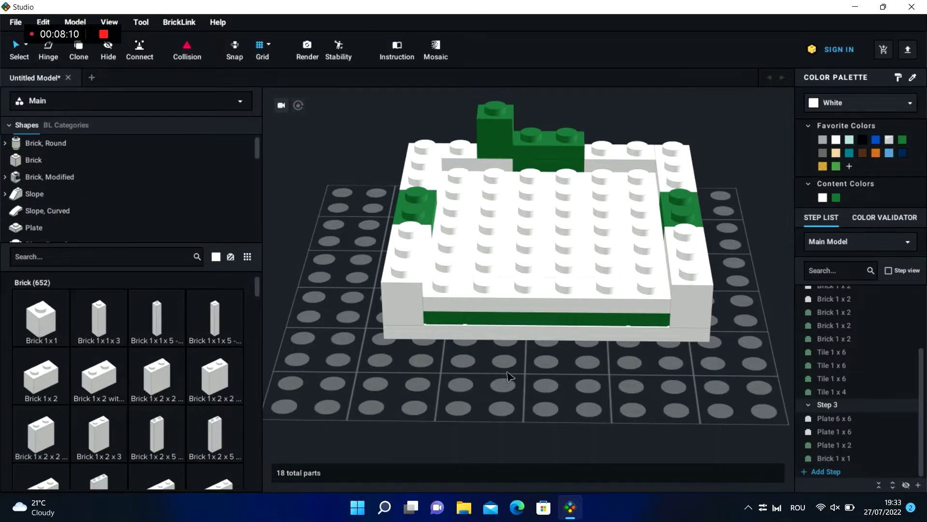
{"action": "key", "text": "ctrl+v"}
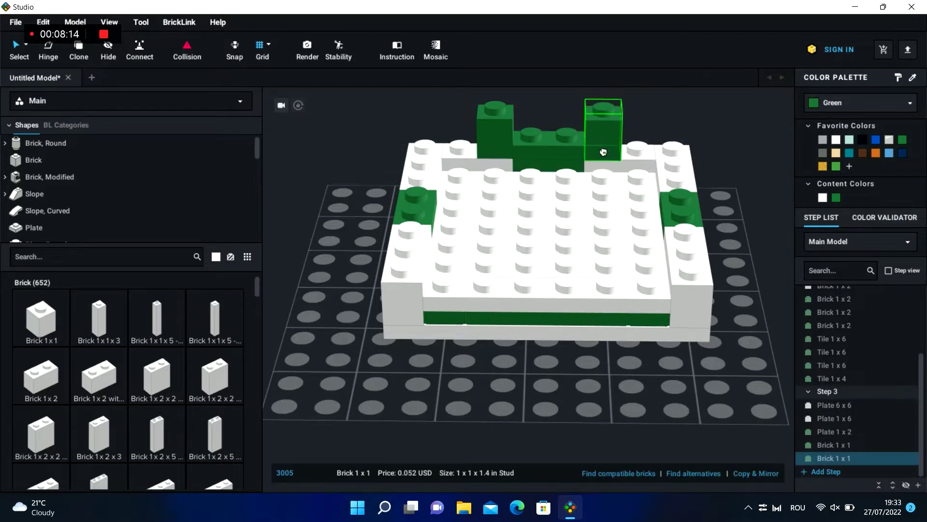
{"action": "left_click", "coordinate": [437, 403]}
- Place a white Brick 1 x 2 at each end of the back wall beside the green 1 x 1 bricks
{"action": "left_click_drag", "start_coordinate": [52, 367], "coordinate": [660, 150]}
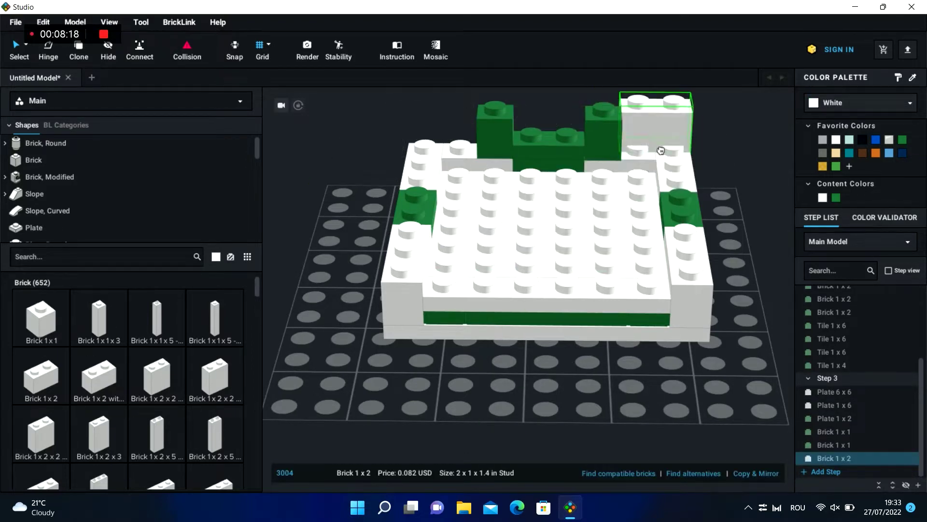
{"action": "left_click", "coordinate": [463, 379]}
{"action": "left_click_drag", "start_coordinate": [32, 376], "coordinate": [449, 154]}
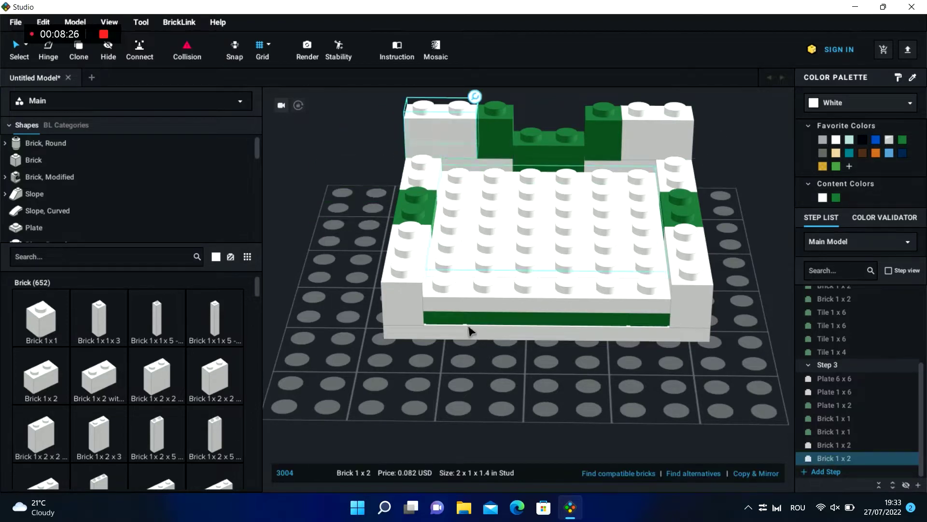
{"action": "left_click", "coordinate": [462, 412]}
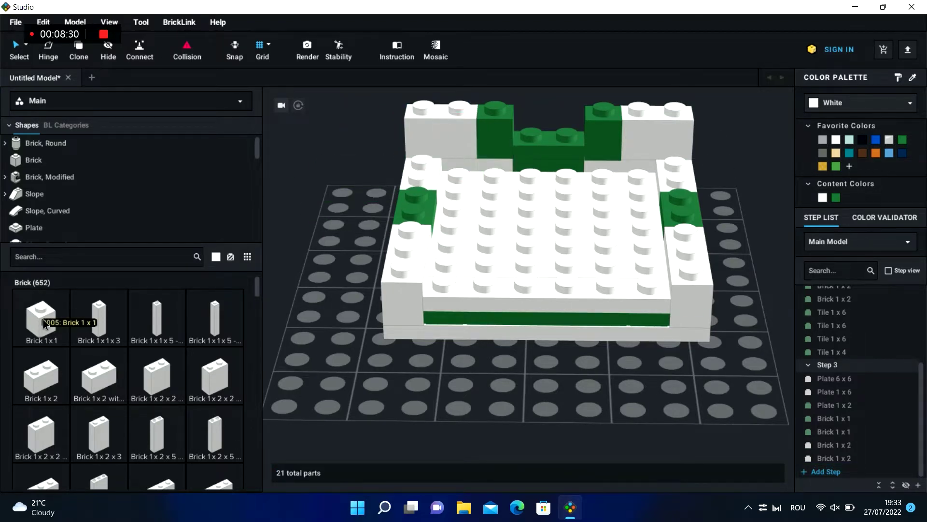
- Add a white Brick 1 x 1 on the left wall, directly against the back corner brick
{"action": "left_click_drag", "start_coordinate": [43, 321], "coordinate": [428, 162]}
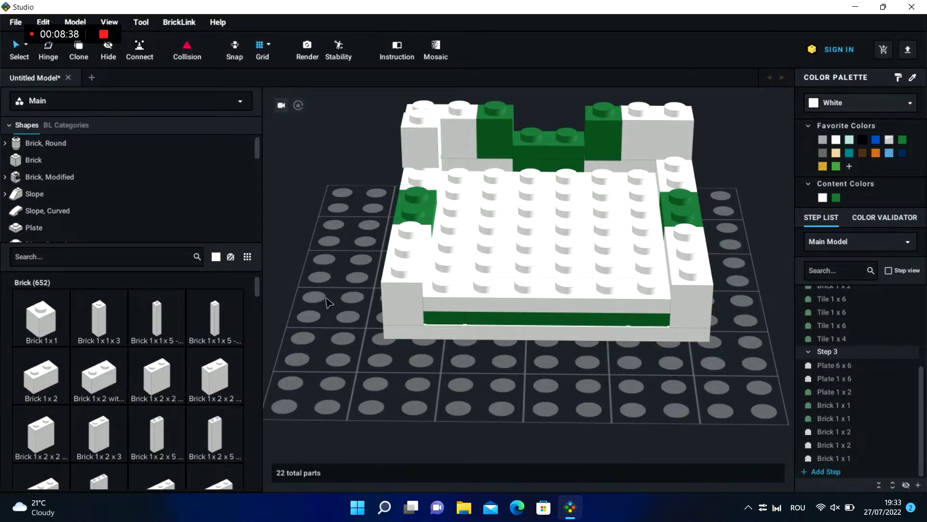
{"action": "right_click_drag", "start_coordinate": [328, 302], "coordinate": [375, 296]}
{"action": "left_click", "coordinate": [350, 261]}
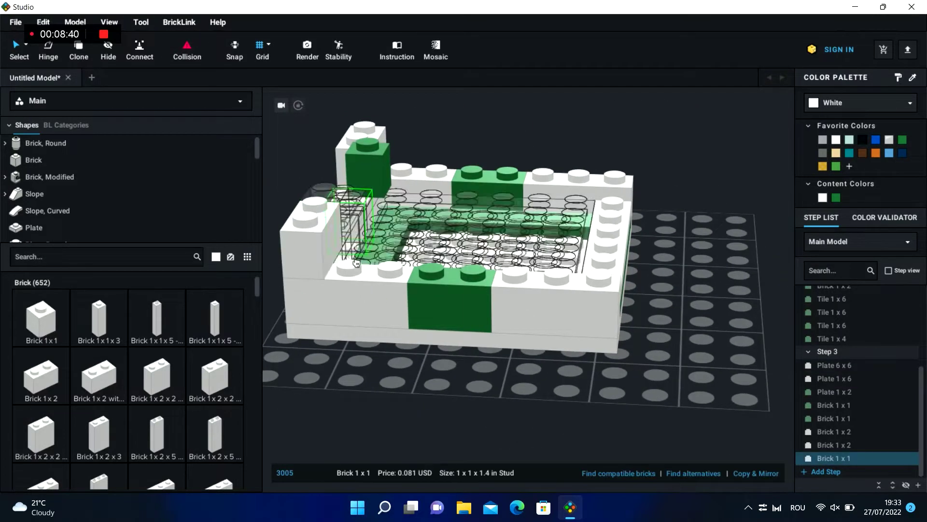
{"action": "left_click", "coordinate": [363, 355]}
- Copy the white Brick 1 x 1 to the matching spot on the right wall, against the back corner brick
{"action": "right_click_drag", "start_coordinate": [370, 376], "coordinate": [358, 420]}
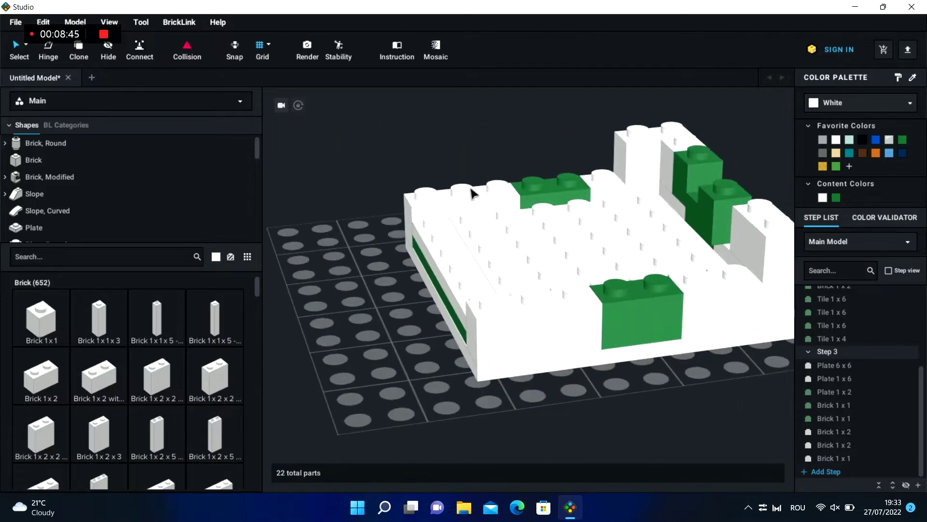
{"action": "left_click", "coordinate": [638, 156]}
{"action": "key", "text": "ctrl+c"}
{"action": "left_click", "coordinate": [346, 304]}
{"action": "key", "text": "ctrl+v"}
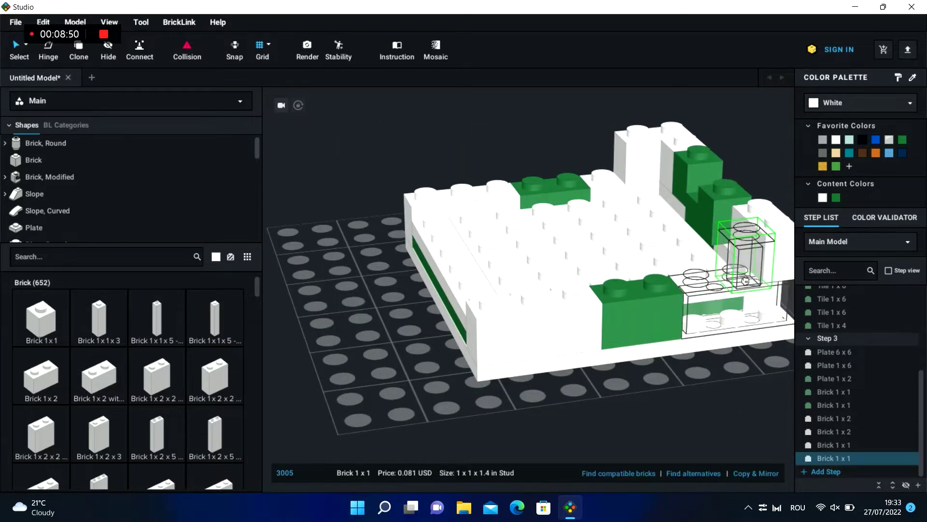
{"action": "left_click", "coordinate": [745, 280]}
{"action": "left_click", "coordinate": [519, 451]}
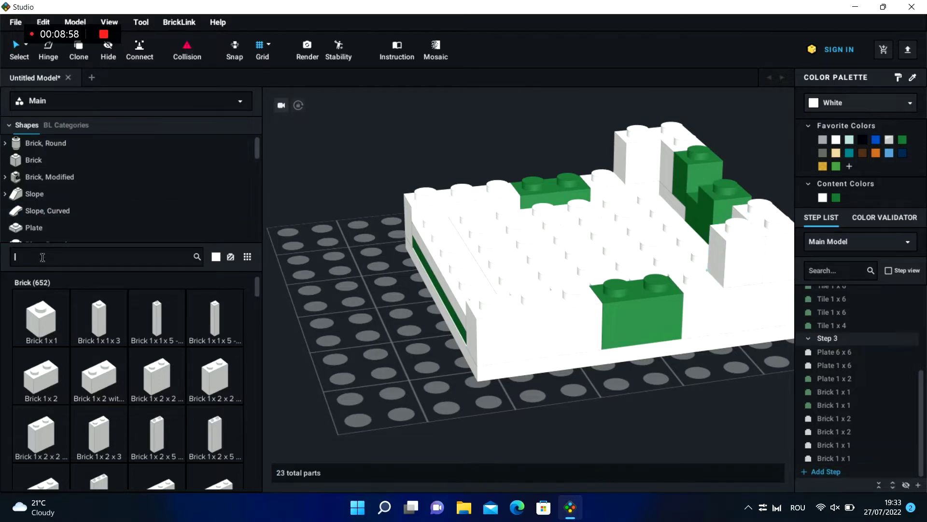
- Search for "brick 1x4", add a green Brick 1 x 4 and place it on the right wall beside the white 1 x 1 brick
{"action": "type", "text": "brick"}
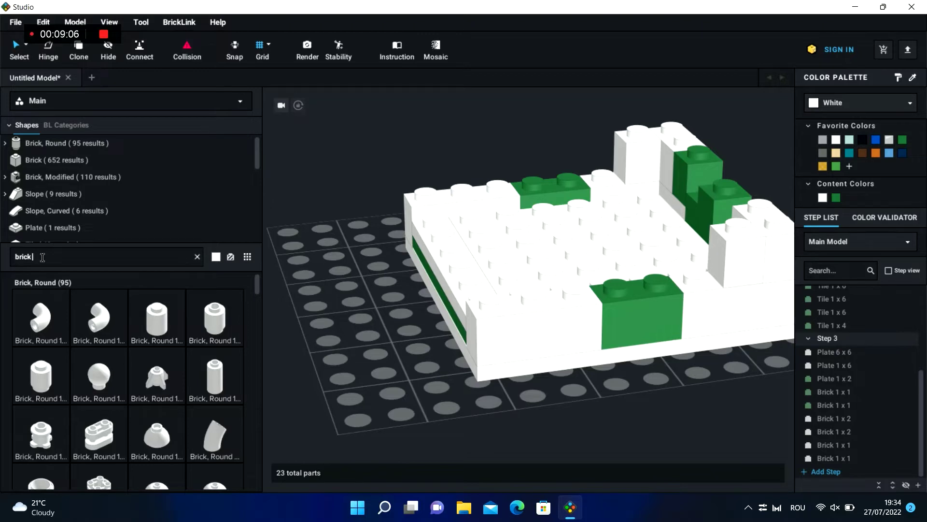
{"action": "type", "text": " 1x4"}
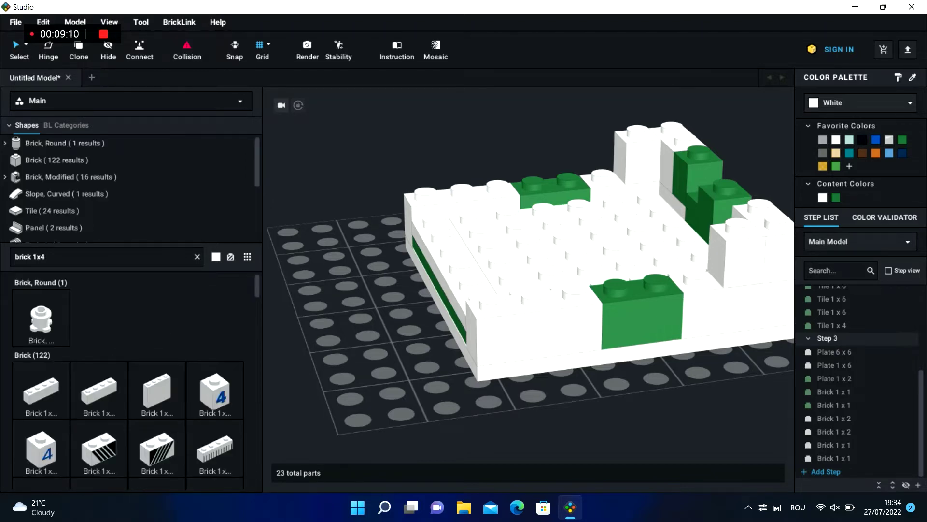
{"action": "left_click_drag", "start_coordinate": [39, 392], "coordinate": [383, 309]}
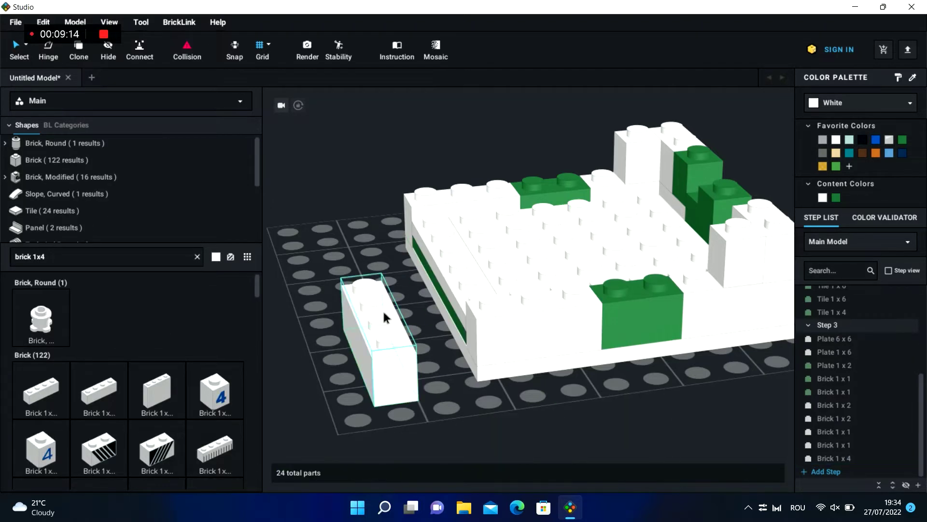
{"action": "left_click", "coordinate": [383, 313]}
{"action": "left_click", "coordinate": [836, 197]}
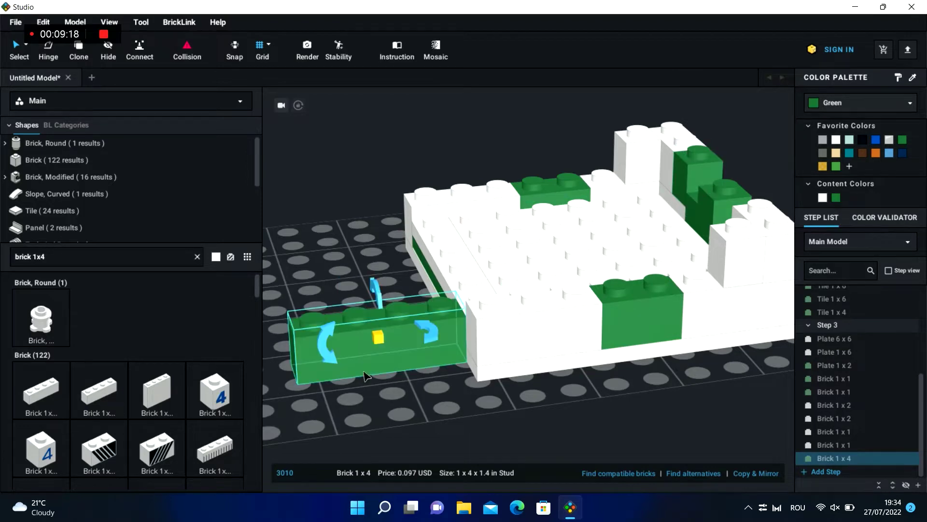
{"action": "left_click_drag", "start_coordinate": [393, 363], "coordinate": [659, 302]}
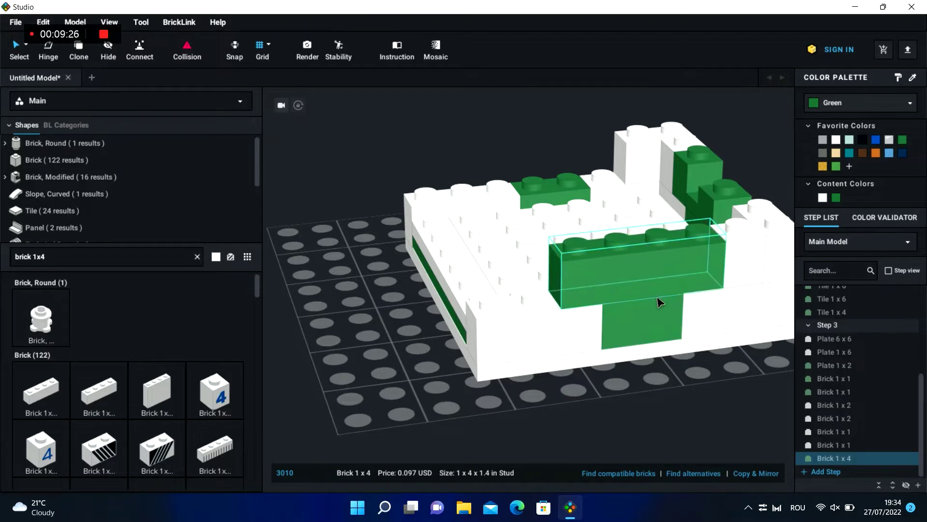
{"action": "left_click", "coordinate": [372, 322]}
- Place a copy of the green Brick 1 x 4 at the matching position on the left wall
{"action": "right_click_drag", "start_coordinate": [372, 317], "coordinate": [594, 313]}
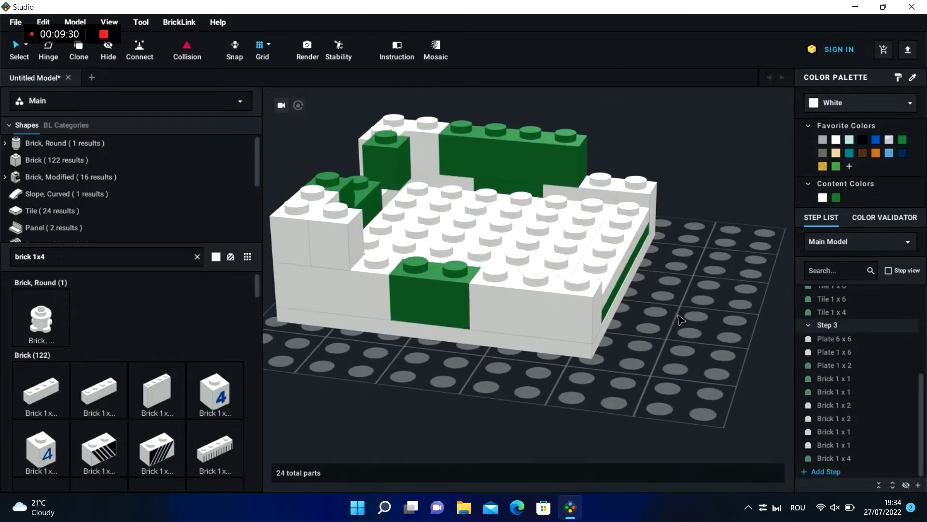
{"action": "key", "text": "ctrl+v"}
{"action": "left_click", "coordinate": [435, 270]}
{"action": "left_click", "coordinate": [694, 301]}
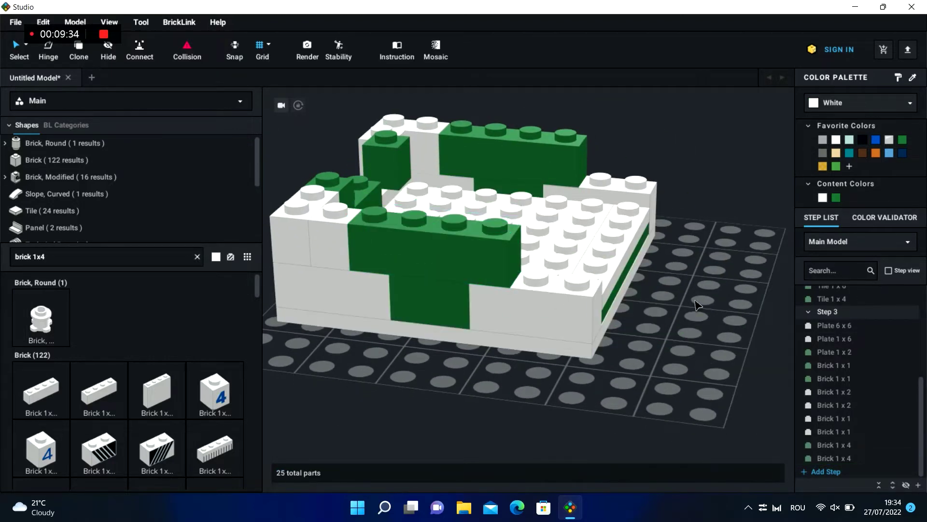
- Copy a white Brick 1 x 2 from the back wall and place one at the front end of each side wall
{"action": "right_click_drag", "start_coordinate": [696, 304], "coordinate": [620, 167]}
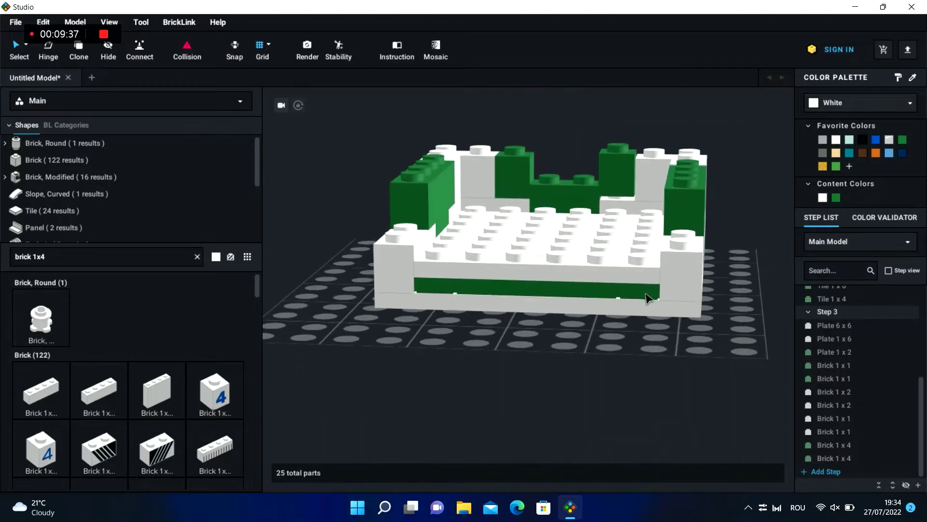
{"action": "left_click", "coordinate": [620, 167]}
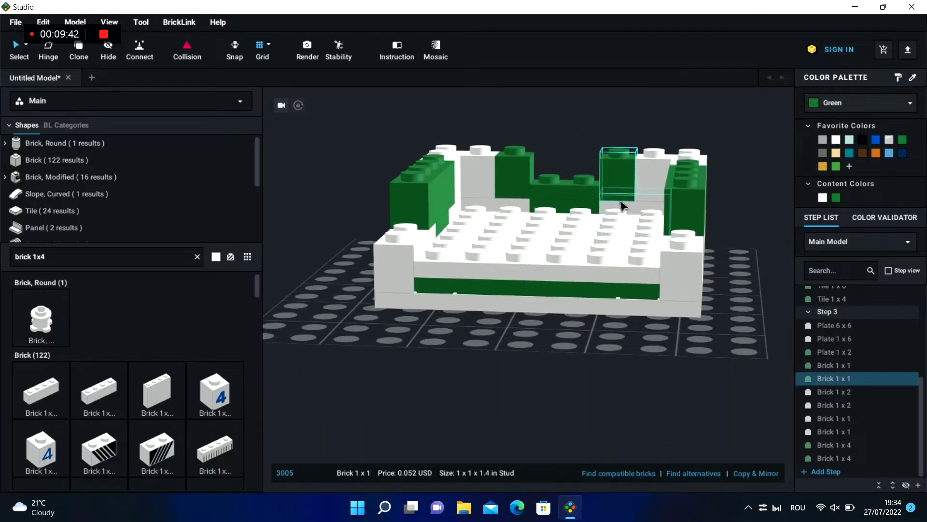
{"action": "left_click", "coordinate": [735, 312]}
{"action": "mouse_move", "coordinate": [748, 234]}
{"action": "right_mouse_down"}
{"action": "mouse_move", "coordinate": [745, 258]}
{"action": "mouse_move", "coordinate": [721, 249]}
{"action": "mouse_move", "coordinate": [741, 245]}
{"action": "right_mouse_up"}
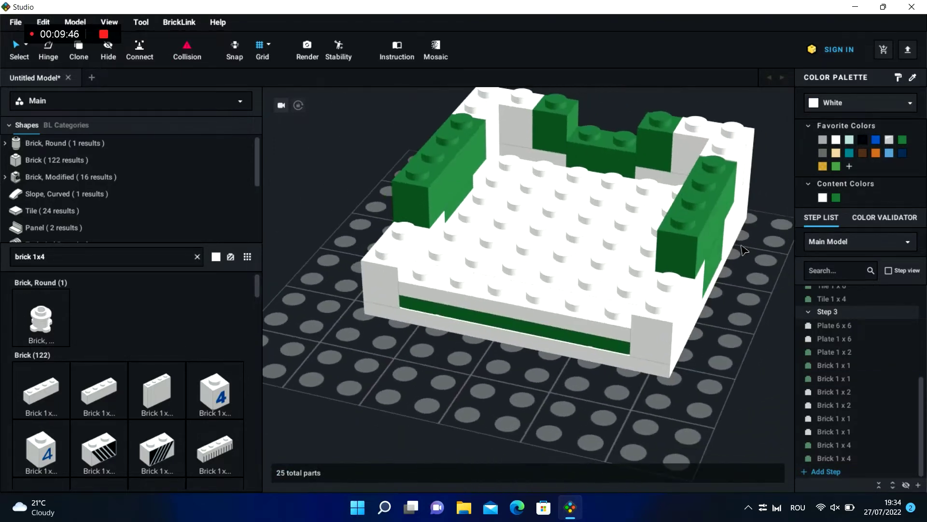
{"action": "left_click", "coordinate": [504, 111]}
{"action": "key", "text": "ctrl+c"}
{"action": "key", "text": "ctrl+v"}
{"action": "key", "text": "Right"}
{"action": "left_click", "coordinate": [396, 244]}
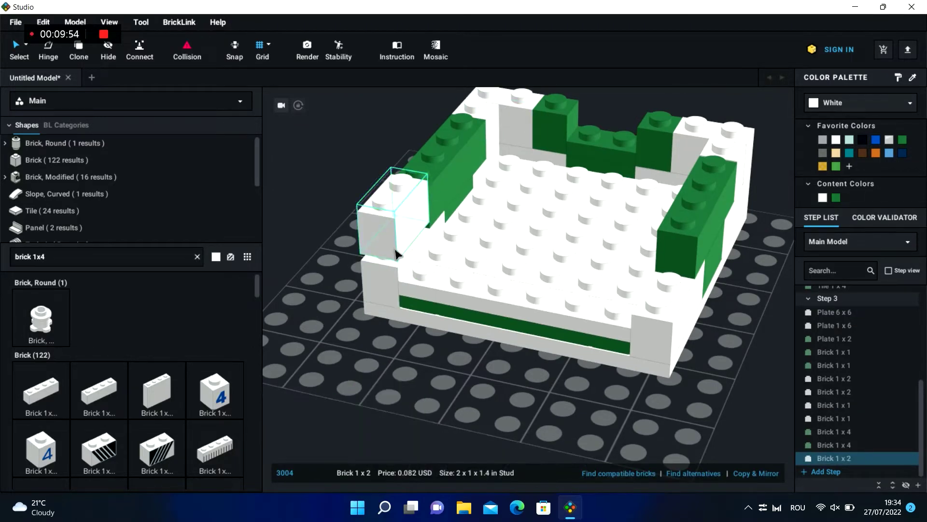
{"action": "key", "text": "ctrl+v"}
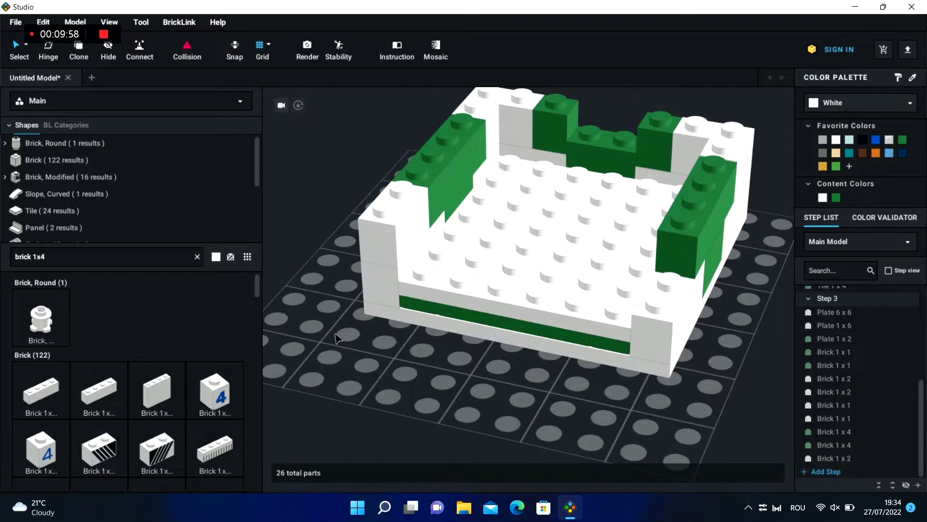
{"action": "left_click", "coordinate": [675, 300]}
{"action": "left_click", "coordinate": [608, 393]}
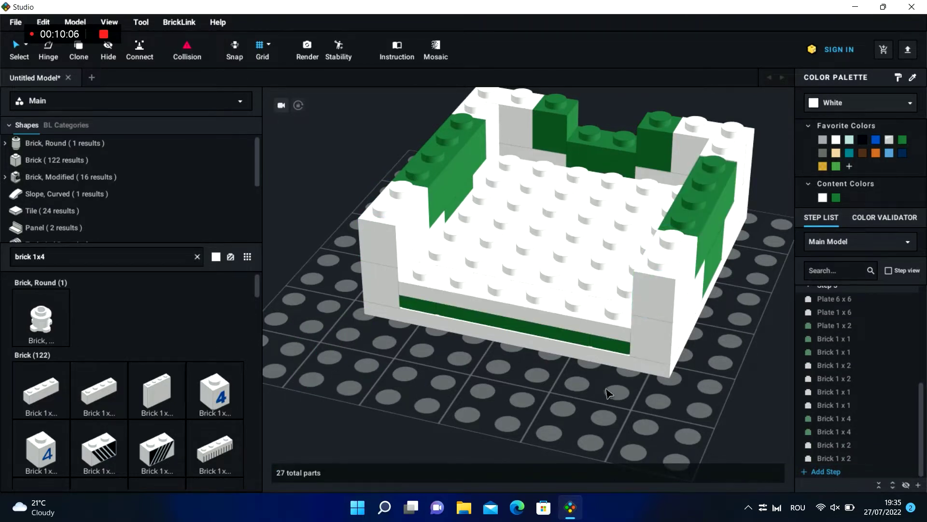
- Add a fourth building step and stack a copy of the green Plate 1 x 2 on the one in the back wall
{"action": "mouse_move", "coordinate": [607, 394]}
{"action": "right_mouse_down"}
{"action": "mouse_move", "coordinate": [586, 377]}
{"action": "mouse_move", "coordinate": [626, 383]}
{"action": "mouse_move", "coordinate": [622, 393]}
{"action": "right_mouse_up"}
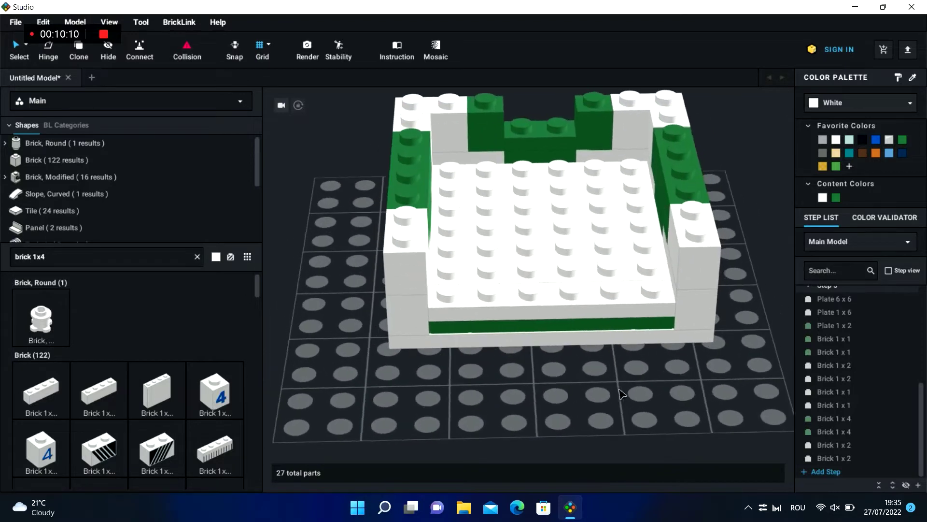
{"action": "left_click", "coordinate": [819, 469]}
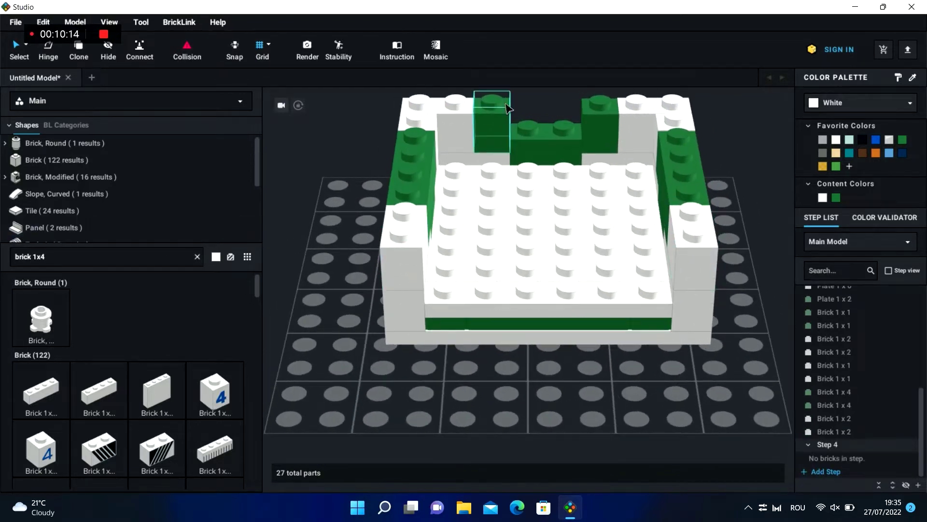
{"action": "left_click", "coordinate": [563, 139]}
{"action": "key", "text": "ctrl+c"}
{"action": "key", "text": "ctrl+v"}
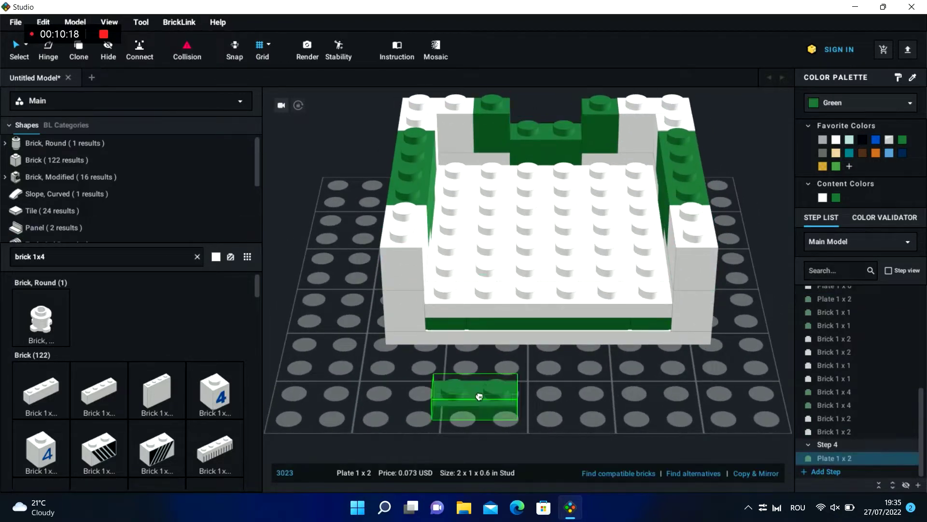
{"action": "left_click", "coordinate": [558, 137]}
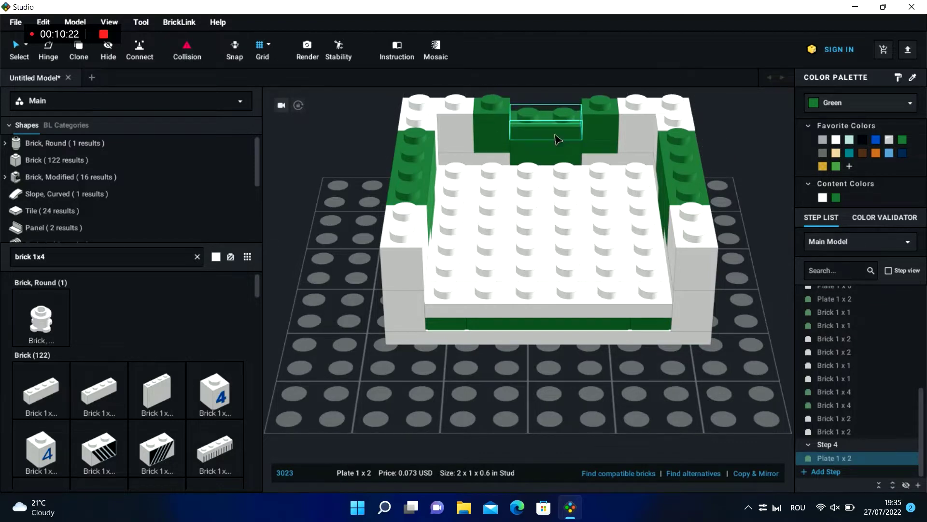
{"action": "left_click", "coordinate": [530, 376]}
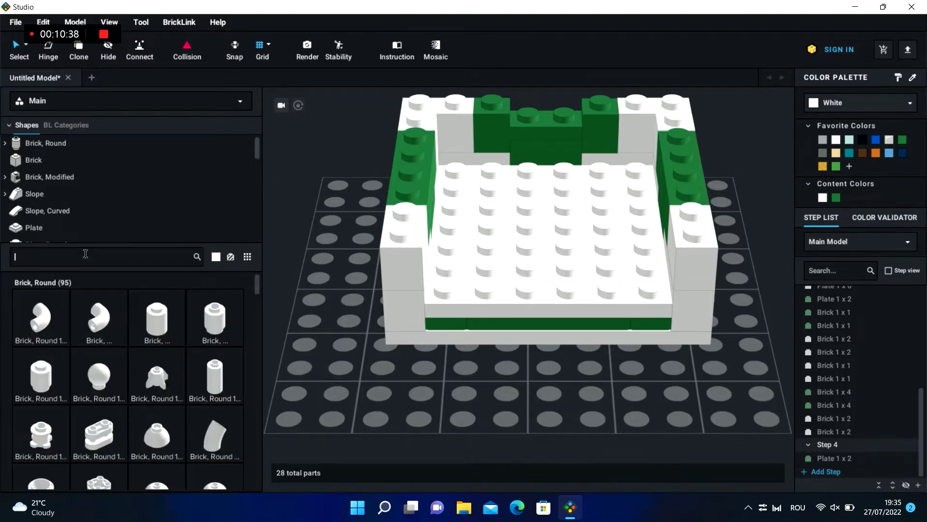
- Search the parts for "brick 1x6" and place a white Brick 1 x 6 on the floor along the back wall's inner face
{"action": "left_click", "coordinate": [85, 254]}
{"action": "type", "text": "brick"}
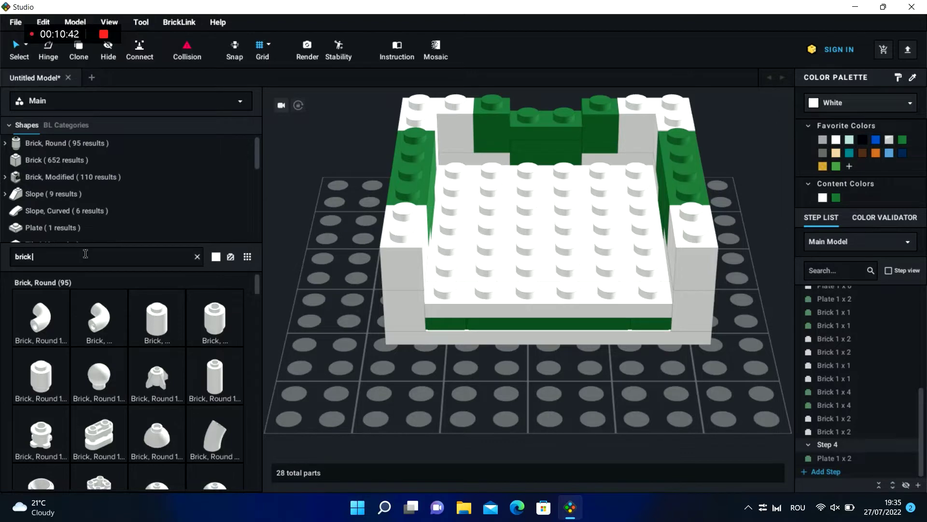
{"action": "type", "text": " 1x2"}
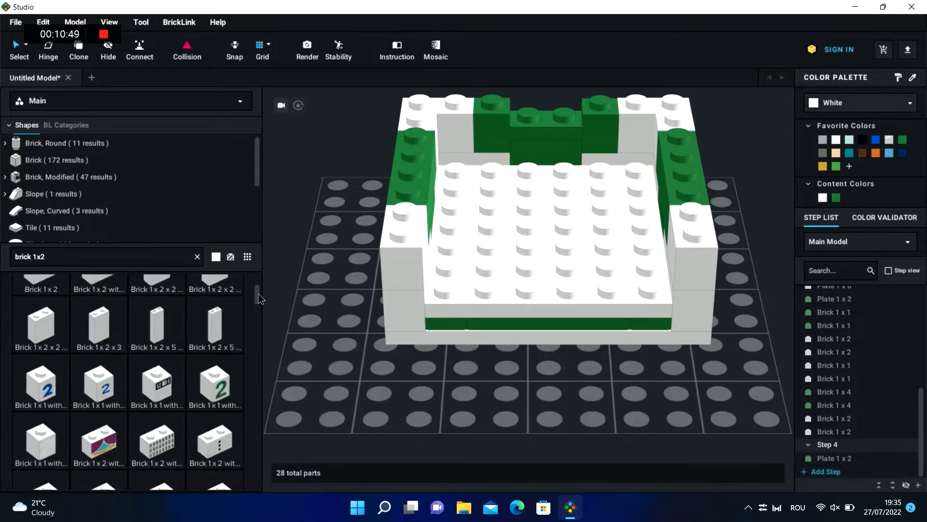
{"action": "left_click", "coordinate": [83, 164]}
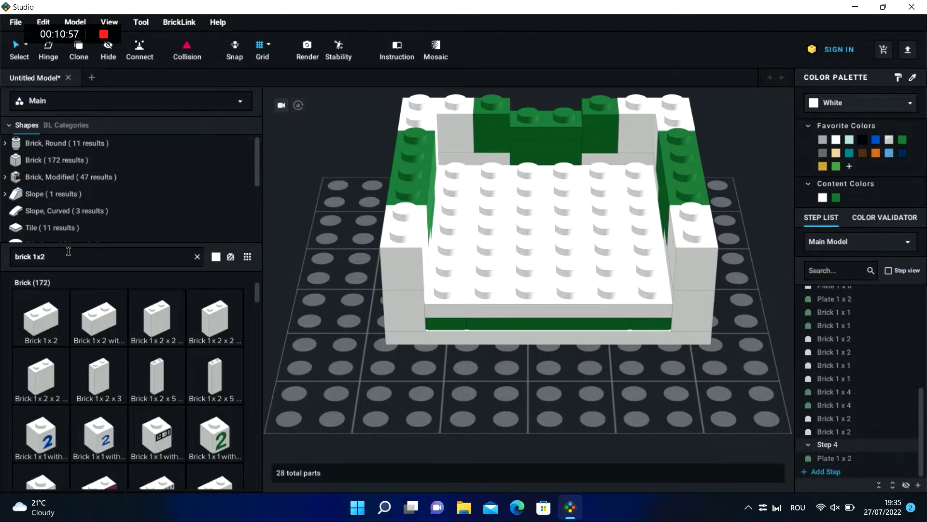
{"action": "key", "text": "BackSpace"}
{"action": "type", "text": "6"}
{"action": "left_click_drag", "start_coordinate": [140, 299], "coordinate": [549, 167]}
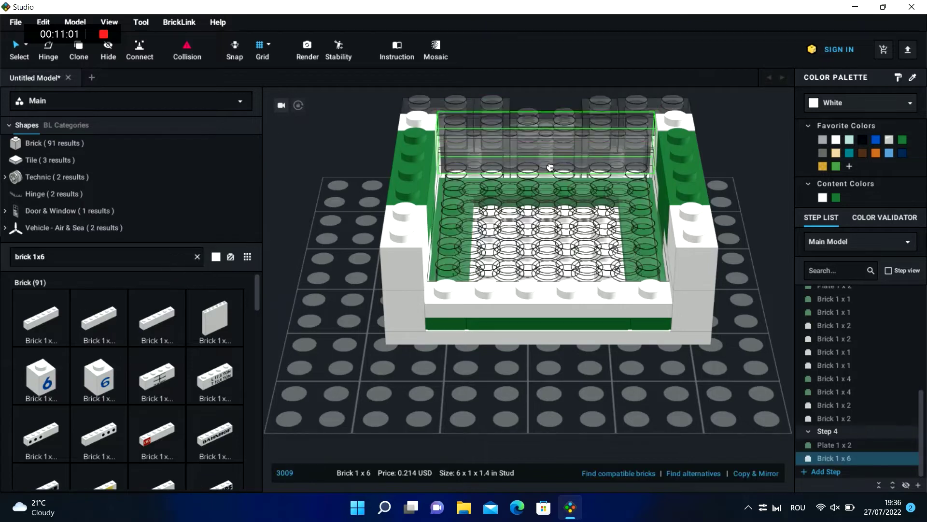
{"action": "left_click", "coordinate": [550, 167]}
{"action": "left_click_drag", "start_coordinate": [229, 307], "coordinate": [93, 247]}
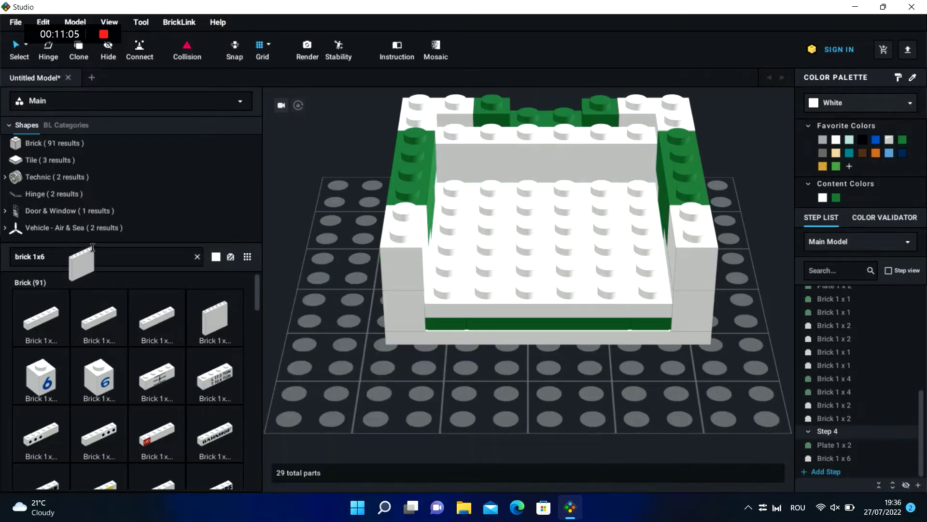
{"action": "left_click", "coordinate": [104, 256]}
{"action": "left_click", "coordinate": [169, 436]}
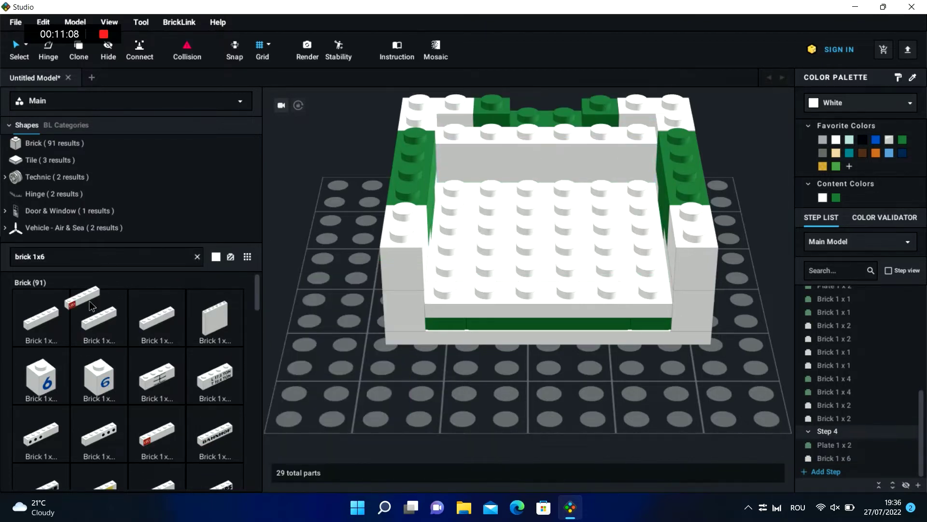
{"action": "left_click", "coordinate": [139, 259]}
- Search the parts for "brick 1x4" and add a white Brick 1 x 4 in front of the model
{"action": "key", "text": "Delete"}
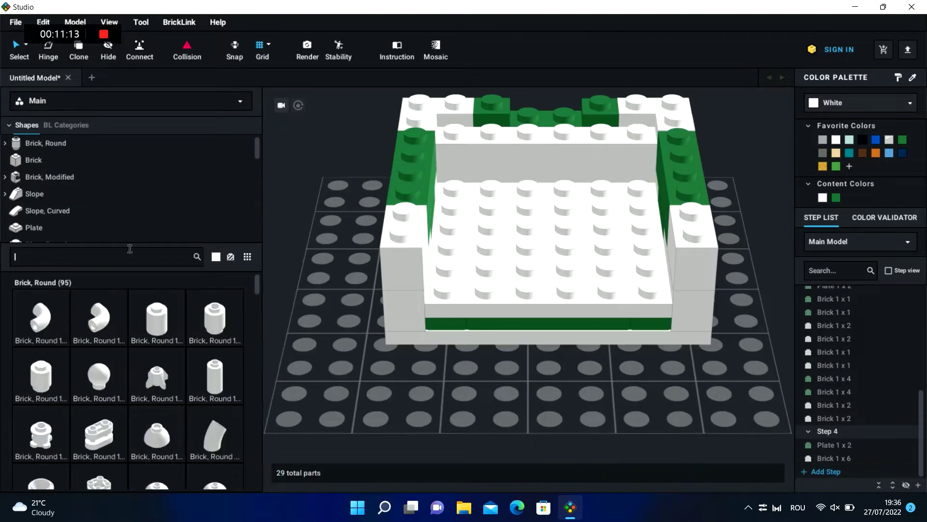
{"action": "type", "text": "brick 1x2"}
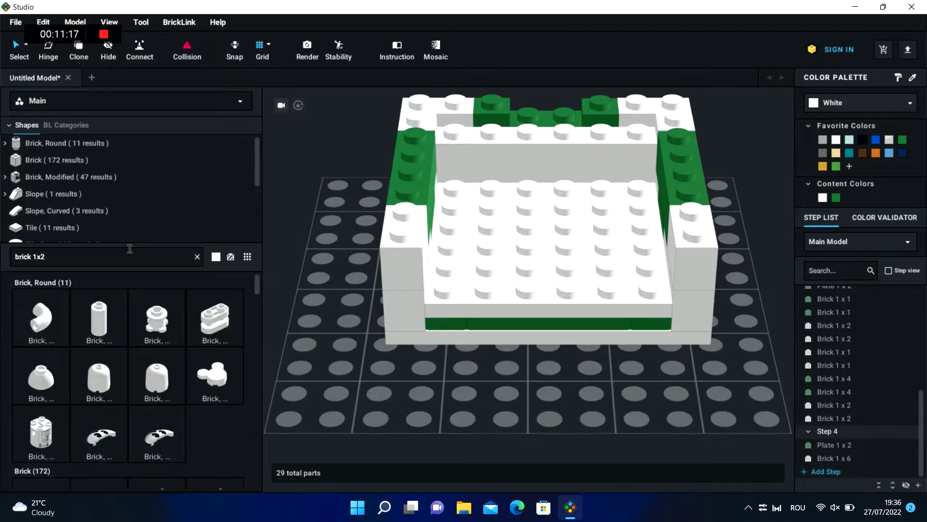
{"action": "left_click", "coordinate": [66, 160]}
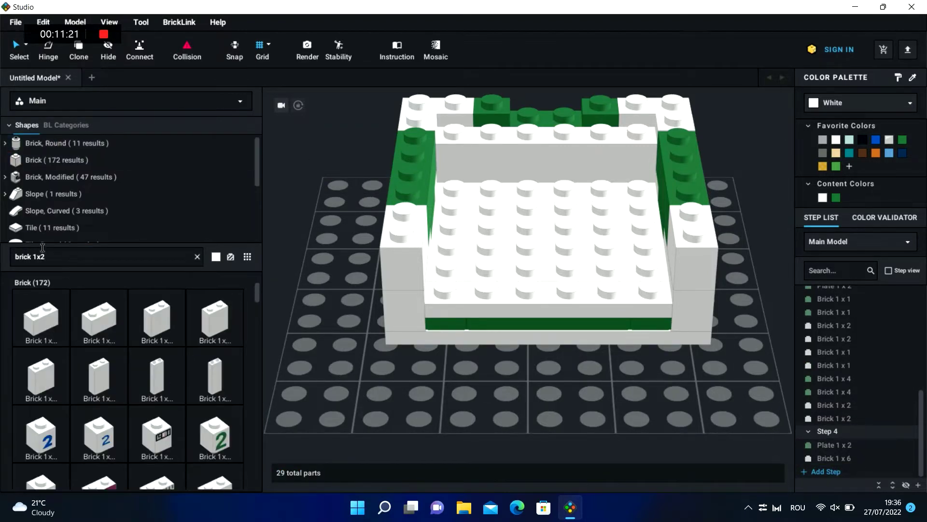
{"action": "key", "text": "BackSpace"}
{"action": "type", "text": "4"}
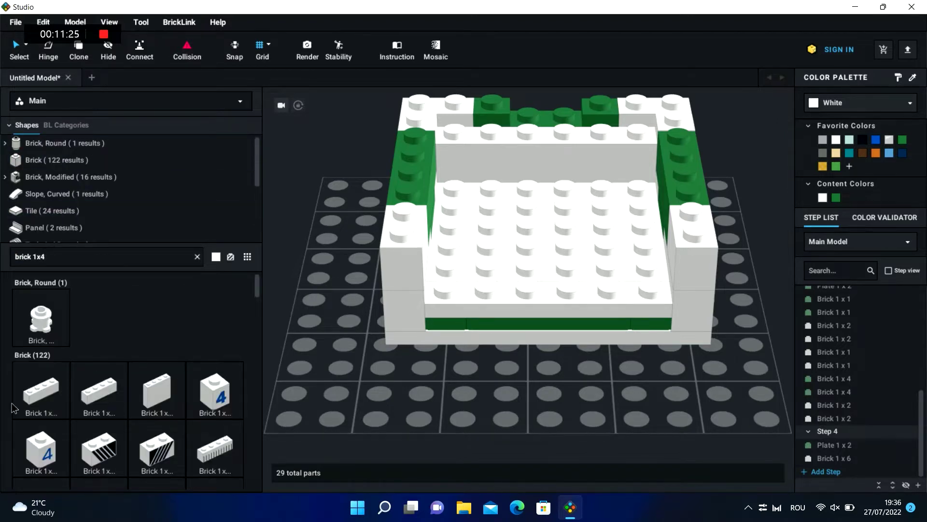
{"action": "left_click", "coordinate": [97, 155]}
{"action": "left_click_drag", "start_coordinate": [51, 330], "coordinate": [471, 388]}
{"action": "left_click", "coordinate": [468, 388]}
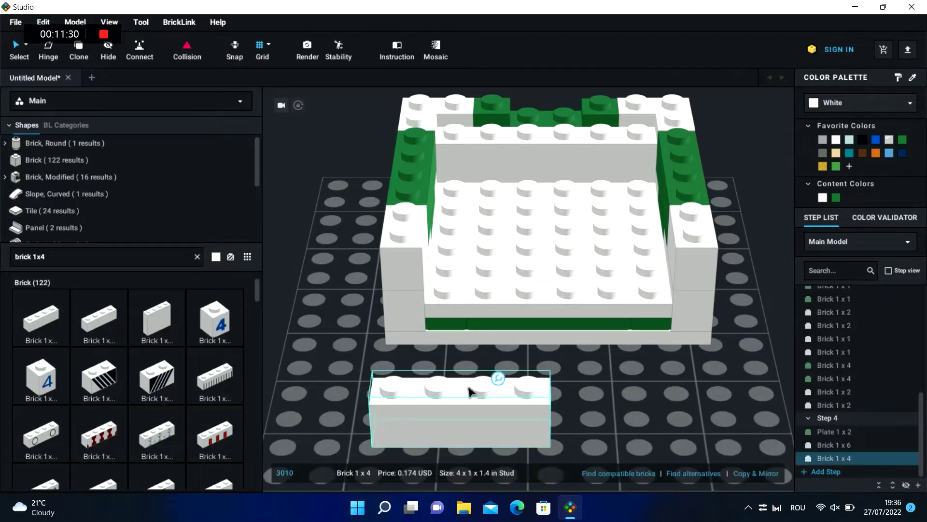
- Turn the white Brick 1 x 4 a quarter turn and place it on the floor along the left wall's inner face
{"action": "key", "text": "Right"}
{"action": "left_click_drag", "start_coordinate": [527, 378], "coordinate": [590, 403]}
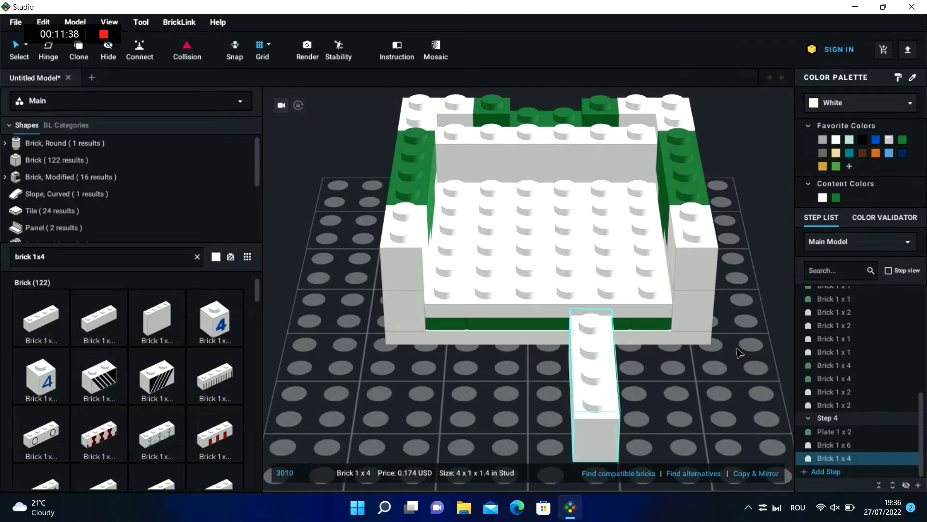
{"action": "right_click_drag", "start_coordinate": [740, 353], "coordinate": [722, 344]}
{"action": "left_click_drag", "start_coordinate": [459, 369], "coordinate": [456, 240]}
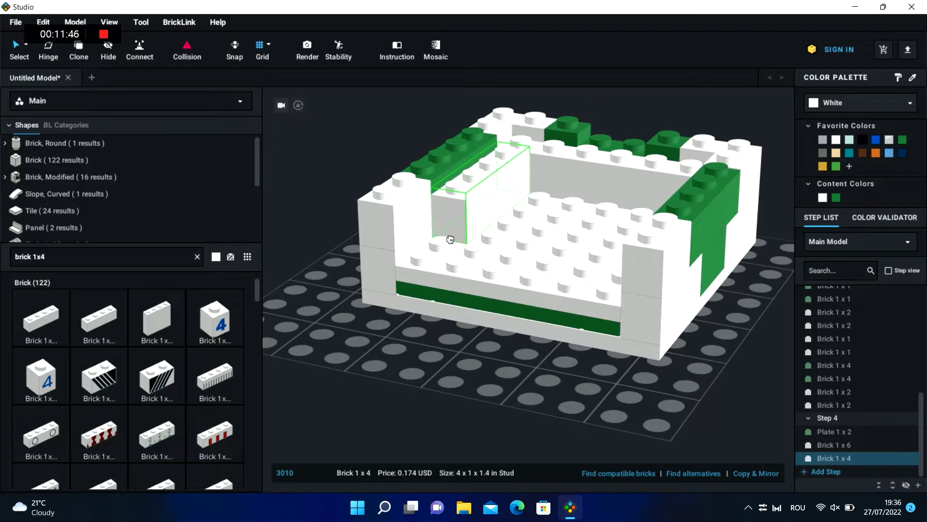
{"action": "left_click", "coordinate": [449, 377]}
{"action": "key", "text": "ctrl+v"}
{"action": "key", "text": "Escape"}
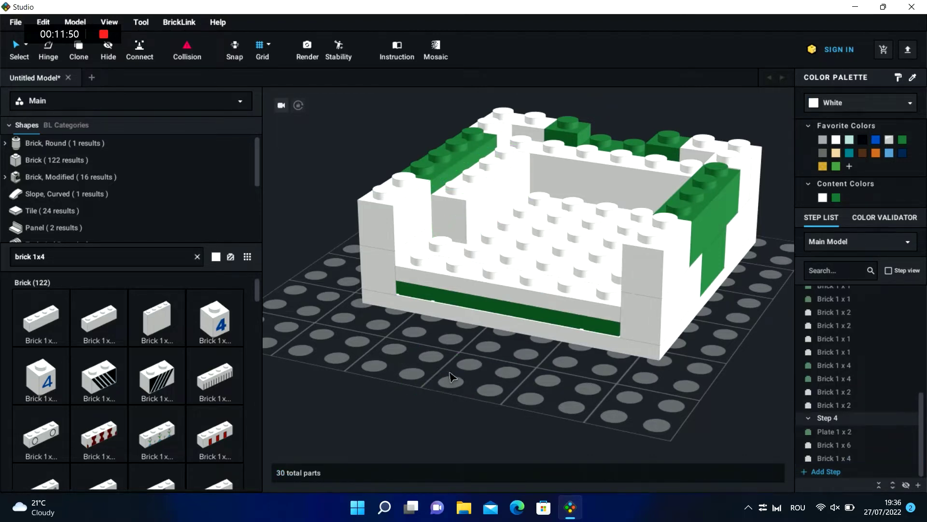
- Place a copy of the white Brick 1 x 4 on the floor along the right wall's inner face, touching the Brick 1 x 6
{"action": "left_click", "coordinate": [491, 206]}
{"action": "left_click", "coordinate": [404, 434]}
{"action": "right_click_drag", "start_coordinate": [418, 414], "coordinate": [443, 414]}
{"action": "key", "text": "ctrl+v"}
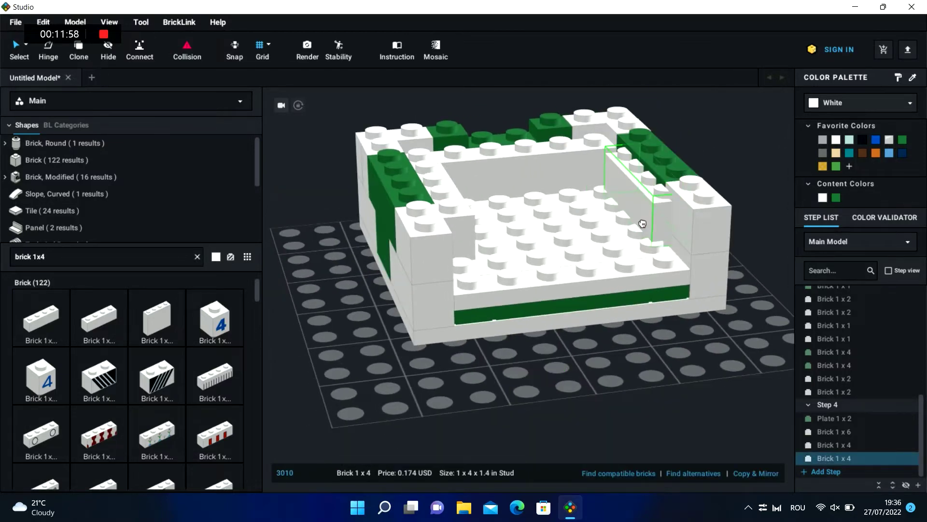
{"action": "left_click", "coordinate": [638, 226]}
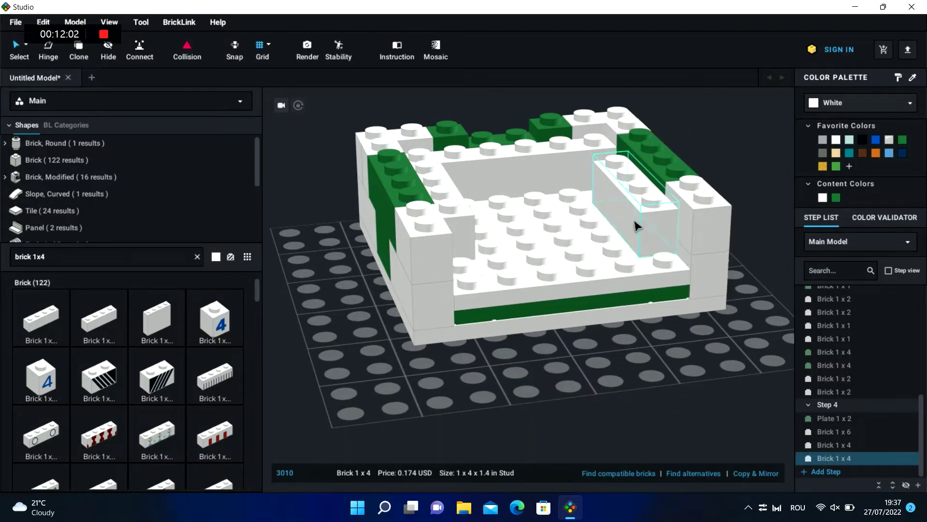
{"action": "left_click_drag", "start_coordinate": [639, 213], "coordinate": [631, 247]}
{"action": "left_click", "coordinate": [626, 349]}
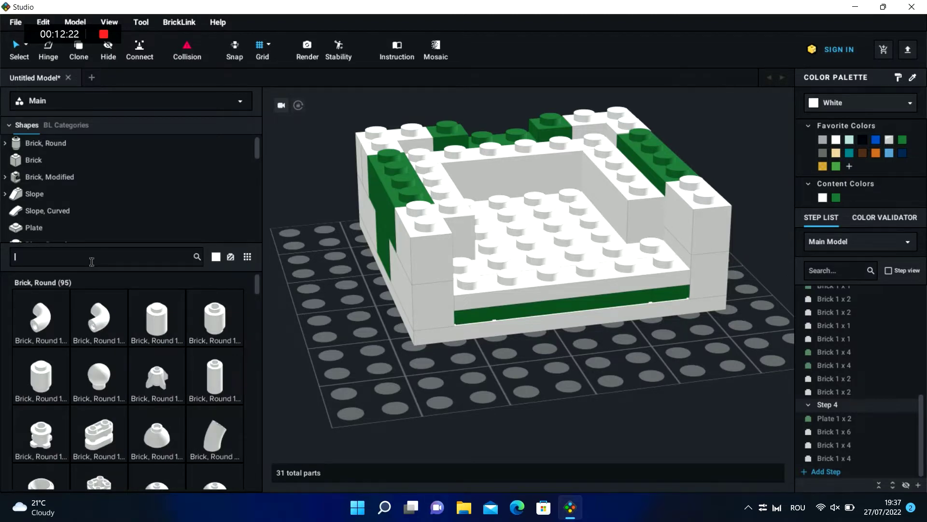
- Search for "brick corner", add a white Brick 2 x 2 Corner, rotate it and place it in the floor's front right corner
{"action": "type", "text": "brick"}
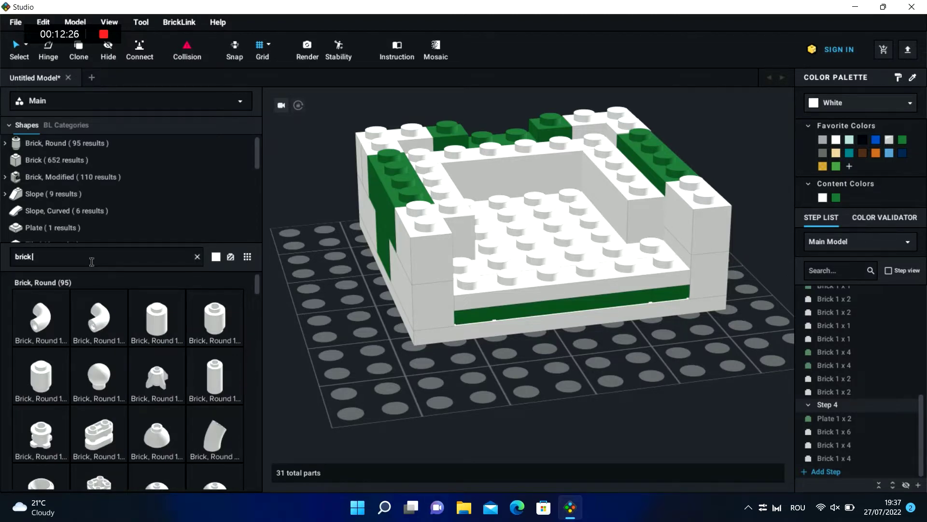
{"action": "type", "text": " corner"}
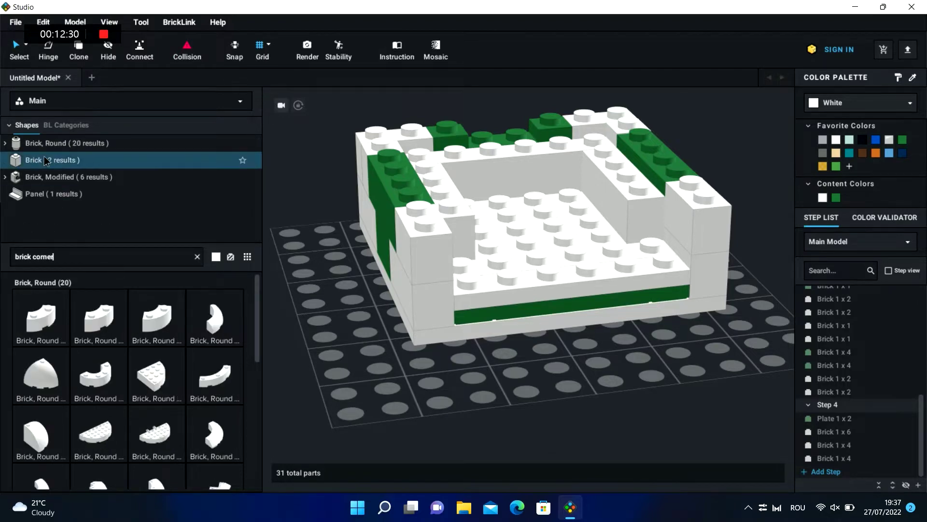
{"action": "left_click", "coordinate": [44, 319]}
{"action": "left_click", "coordinate": [643, 404]}
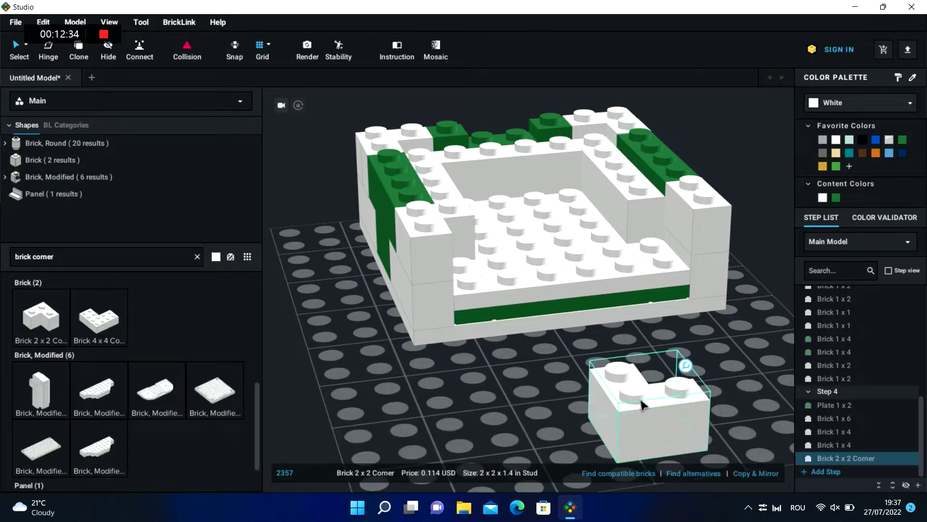
{"action": "key", "text": "Right"}
{"action": "key", "text": "Right"}
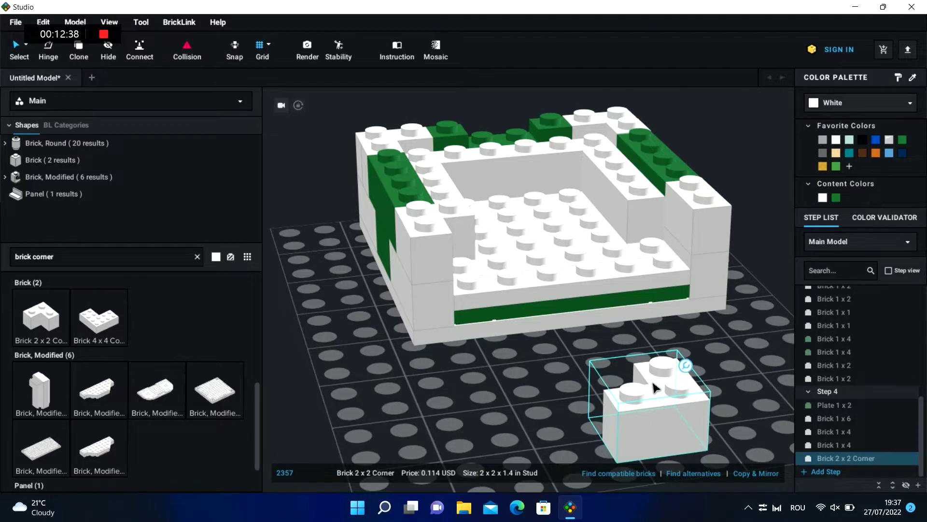
{"action": "left_click_drag", "start_coordinate": [655, 386], "coordinate": [647, 257]}
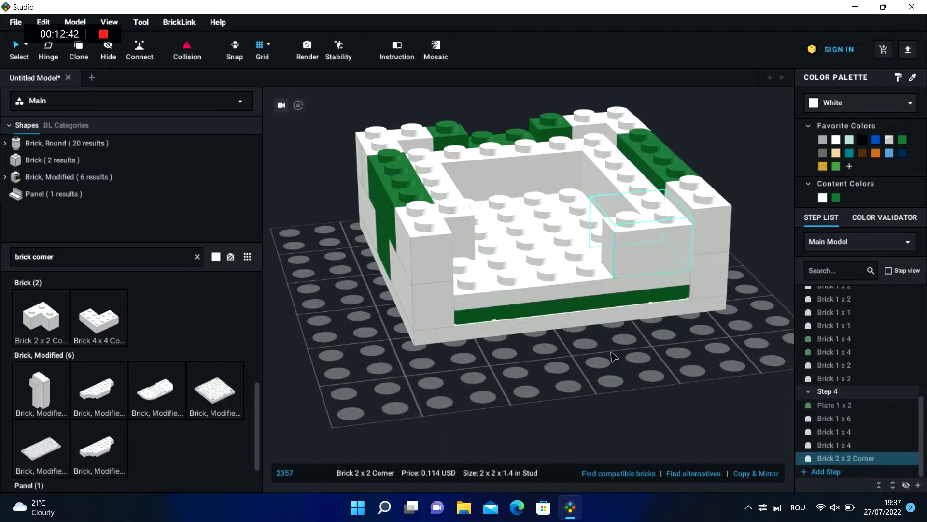
{"action": "left_click", "coordinate": [612, 356]}
- Place a copy of the Brick 2 x 2 Corner in the floor's front left corner
{"action": "left_click", "coordinate": [673, 235]}
{"action": "key", "text": "ctrl+c"}
{"action": "left_click", "coordinate": [619, 378]}
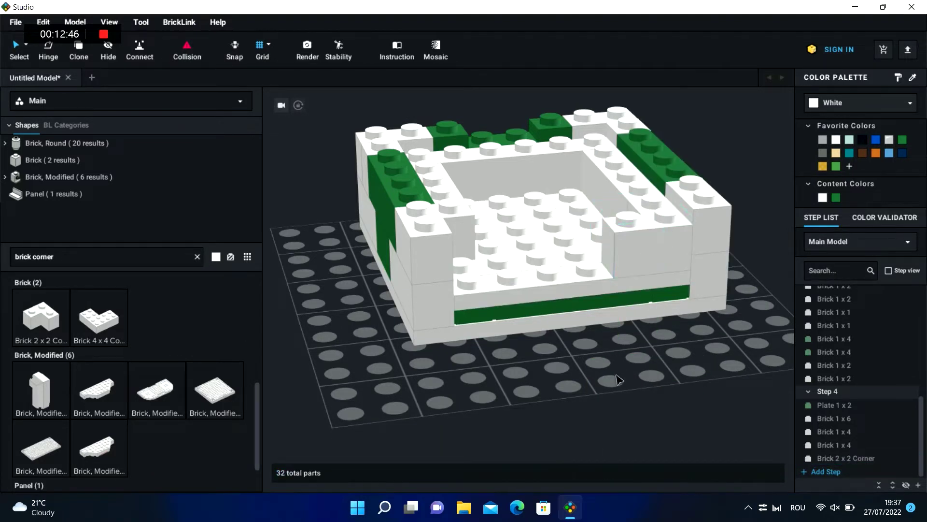
{"action": "key", "text": "ctrl+v"}
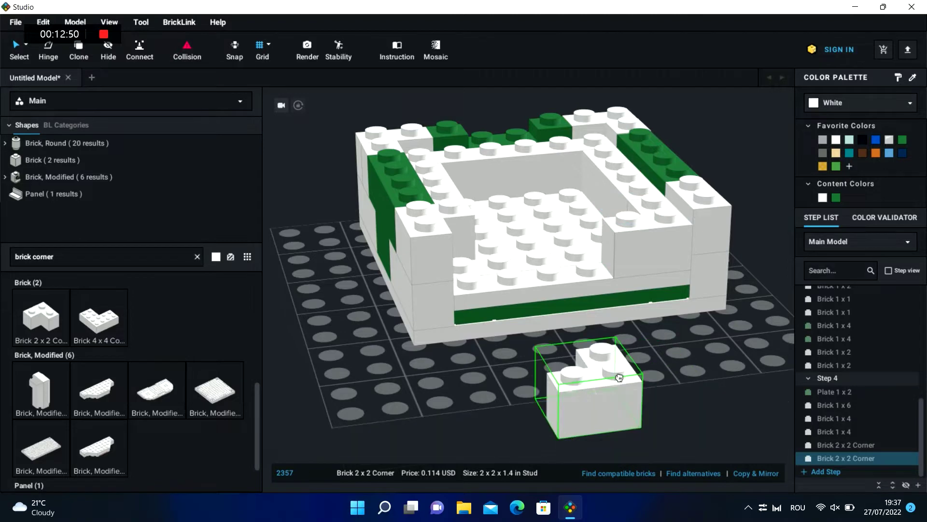
{"action": "left_click", "coordinate": [481, 276]}
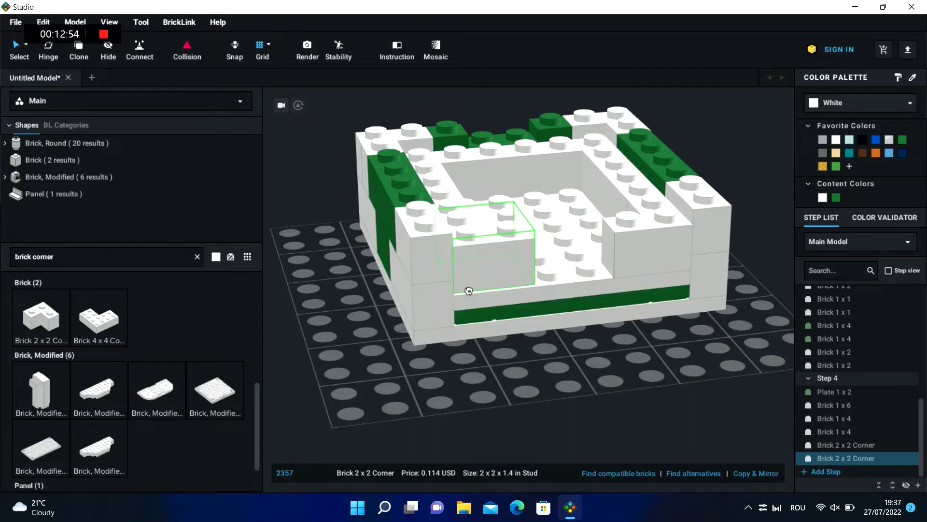
{"action": "left_click", "coordinate": [566, 372]}
- Search the parts for "tile 2x4" and place a white Tile 2 x 4 lengthwise on the left half of the inner floor
{"action": "right_click_drag", "start_coordinate": [565, 369], "coordinate": [551, 393]}
{"action": "triple_click", "coordinate": [89, 252]}
{"action": "key", "text": "BackSpace"}
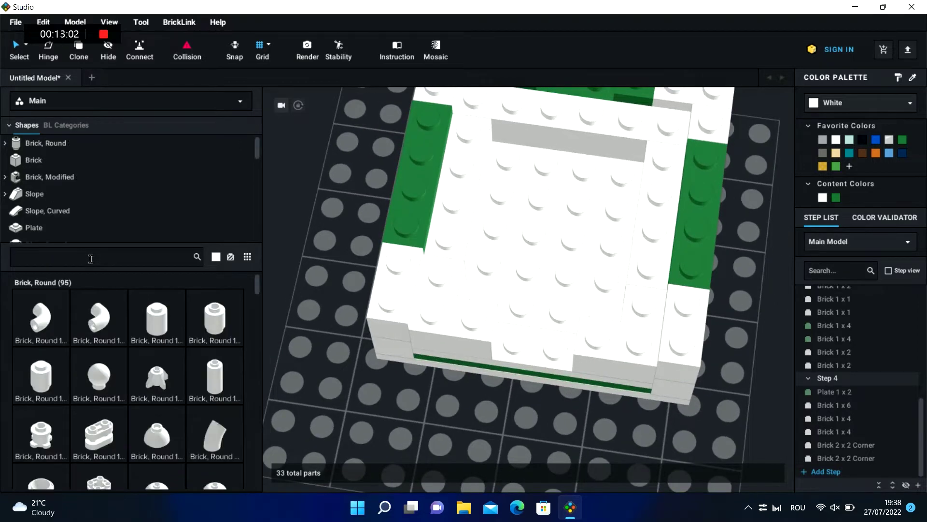
{"action": "type", "text": "tile 1x4"}
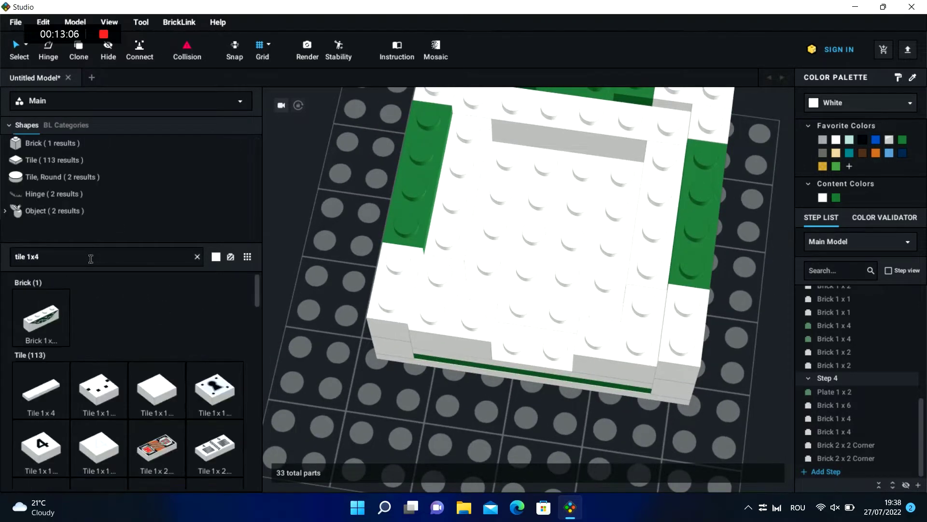
{"action": "key", "text": "BackSpace"}
{"action": "key", "text": "BackSpace"}
{"action": "key", "text": "BackSpace"}
{"action": "type", "text": "2x4"}
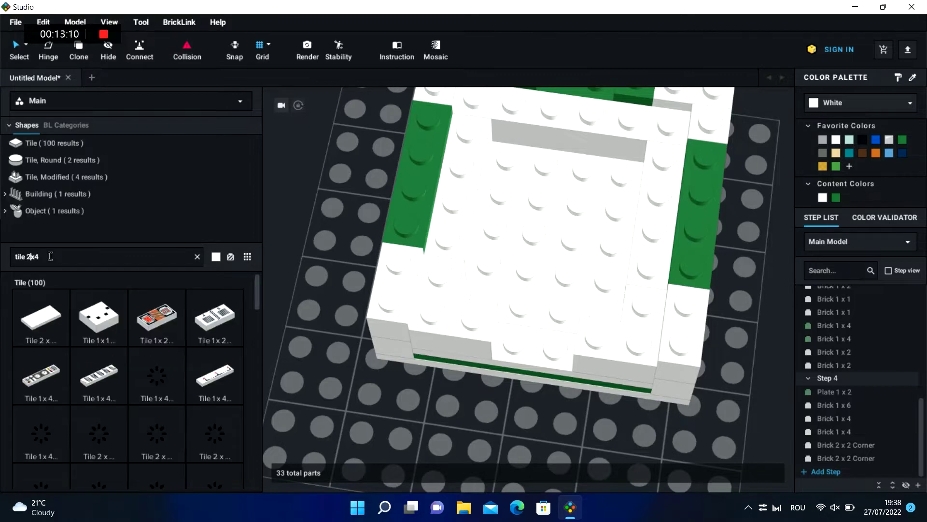
{"action": "left_click", "coordinate": [42, 319]}
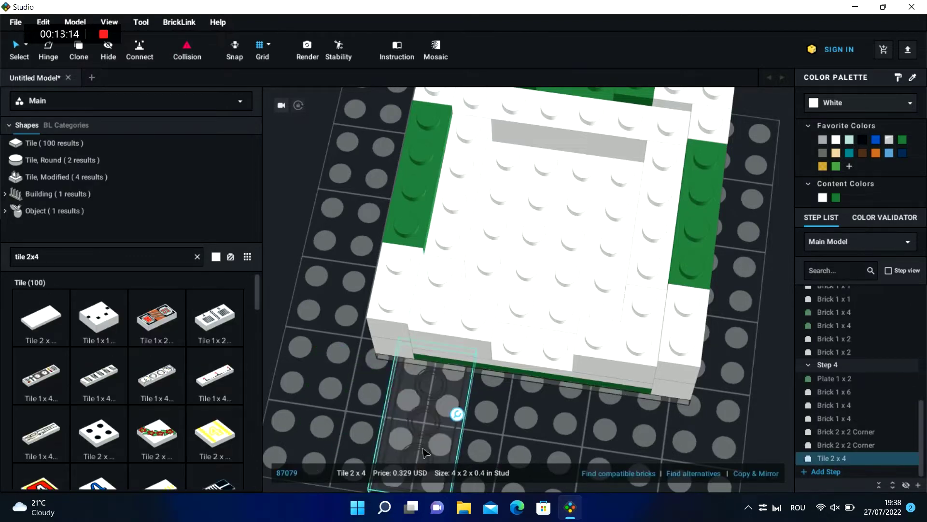
{"action": "left_click", "coordinate": [518, 245]}
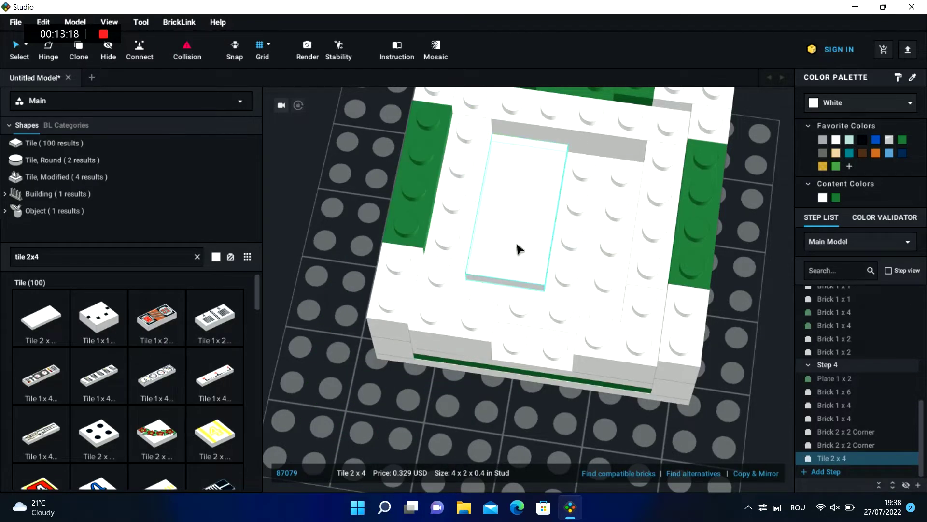
- Place a copy of the white Tile 2 x 4 beside the first one on the right half of the inner floor
{"action": "left_click", "coordinate": [326, 393]}
{"action": "key", "text": "ctrl+v"}
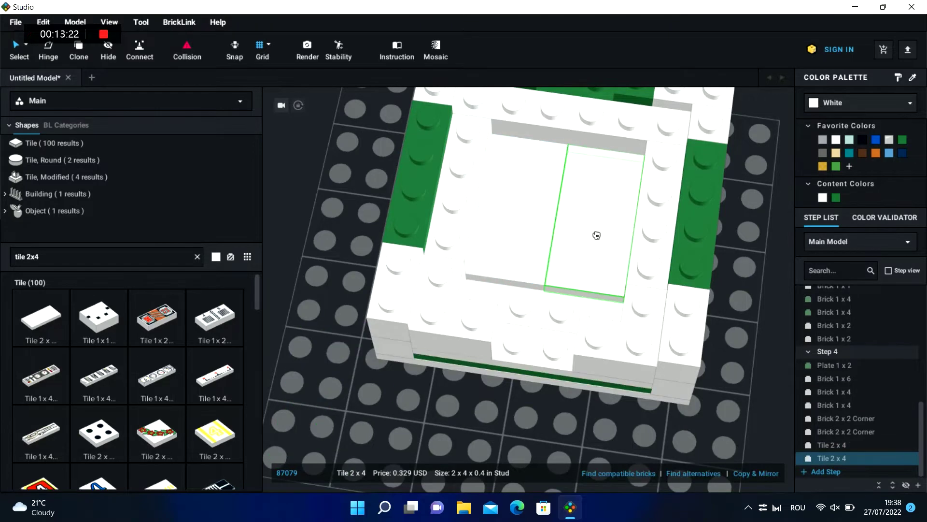
{"action": "left_click", "coordinate": [595, 234]}
{"action": "left_click", "coordinate": [406, 400]}
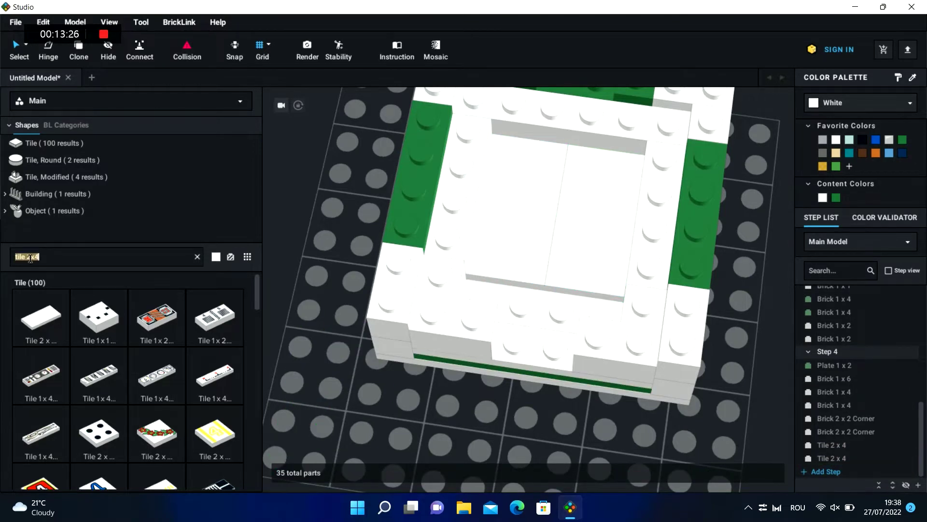
- Search the parts for "tile 1x4" and place a white Tile 1 x 4 crosswise in front of the two floor tiles
{"action": "type", "text": "1x4"}
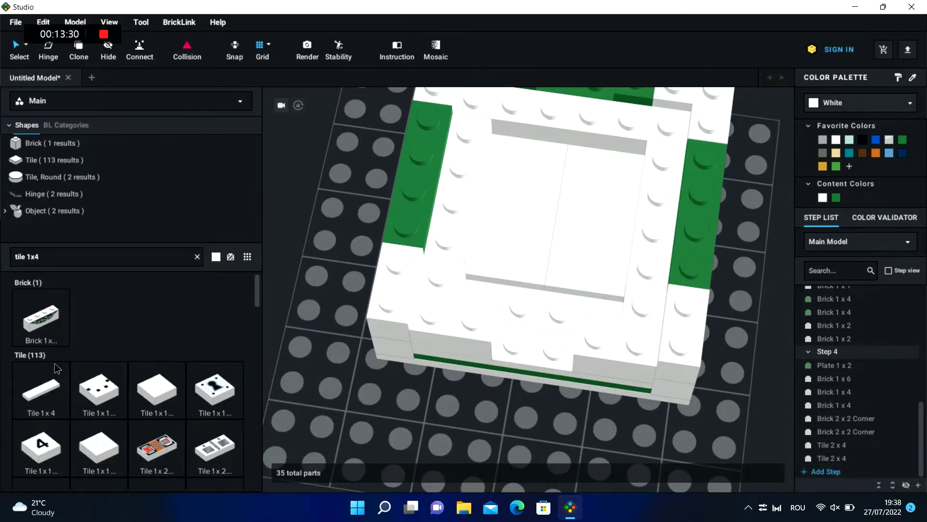
{"action": "left_click", "coordinate": [48, 391]}
{"action": "left_click", "coordinate": [539, 294]}
{"action": "left_click", "coordinate": [542, 312]}
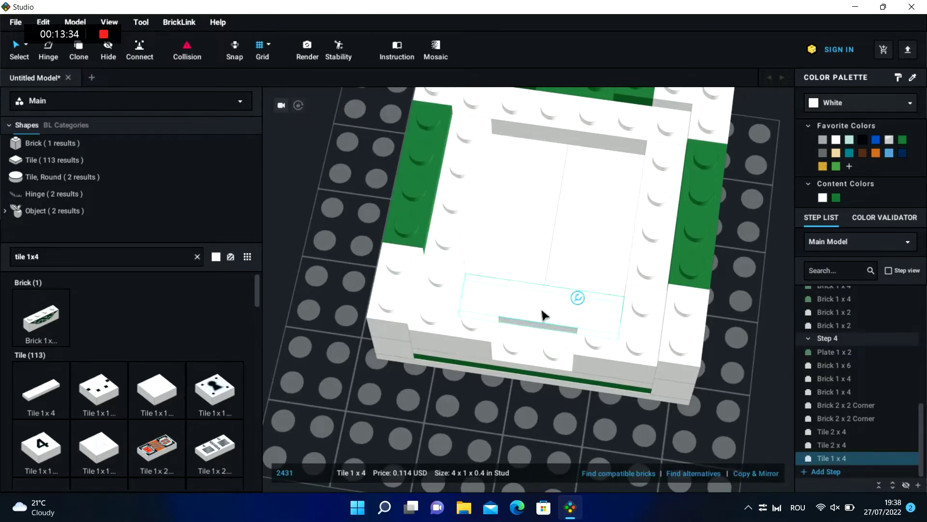
{"action": "left_click", "coordinate": [469, 420]}
{"action": "right_click_drag", "start_coordinate": [469, 420], "coordinate": [477, 406]}
{"action": "left_click", "coordinate": [113, 264]}
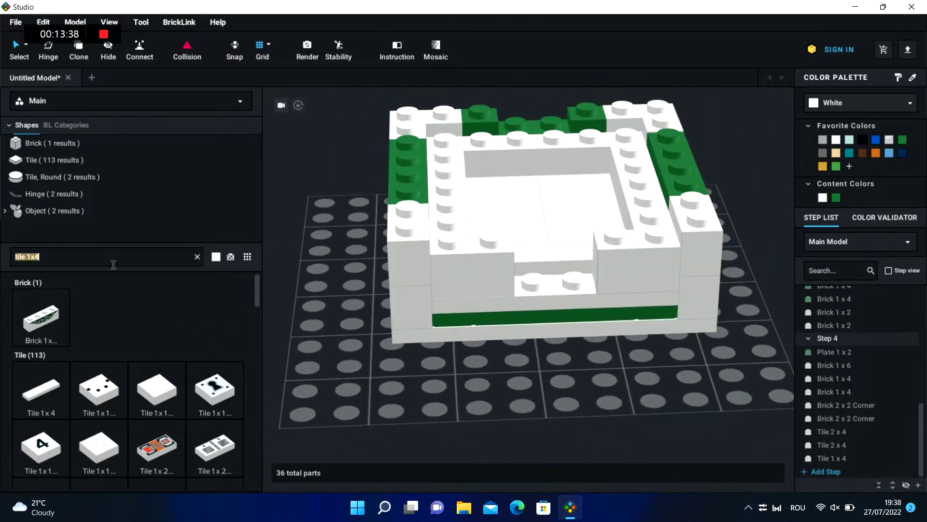
- Search the parts for "brick 1x2" and place a white Brick 1 x 2 in the gap in the middle of the front wall
{"action": "type", "text": "b"}
{"action": "type", "text": "1x2"}
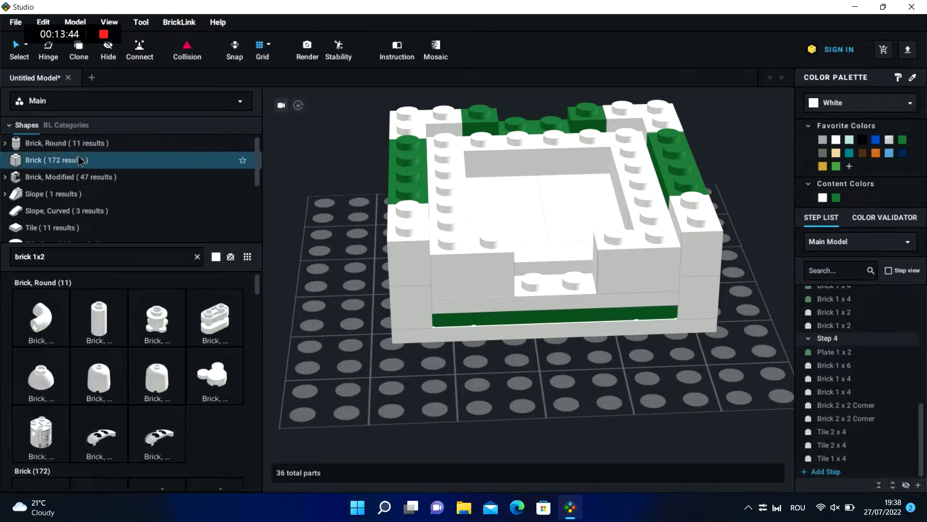
{"action": "left_click", "coordinate": [73, 159]}
{"action": "left_click_drag", "start_coordinate": [42, 318], "coordinate": [559, 288]}
{"action": "mouse_move", "coordinate": [559, 289]}
{"action": "right_mouse_down"}
{"action": "mouse_move", "coordinate": [431, 375]}
{"action": "mouse_move", "coordinate": [567, 275]}
{"action": "right_mouse_up"}
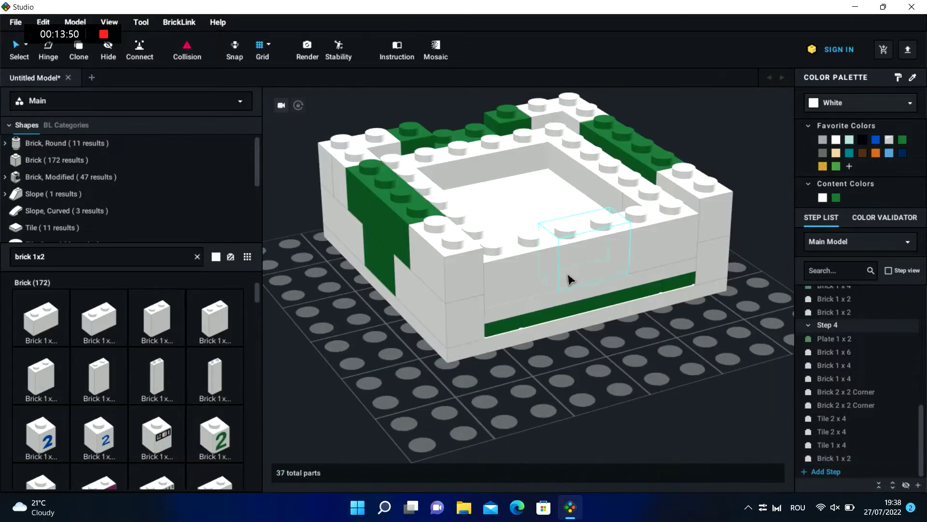
- Recolour the Brick 1 x 2 in the middle of the front wall green
{"action": "left_click", "coordinate": [567, 275]}
{"action": "left_click", "coordinate": [834, 200]}
{"action": "left_click", "coordinate": [586, 353]}
{"action": "right_click_drag", "start_coordinate": [586, 353], "coordinate": [553, 337]}
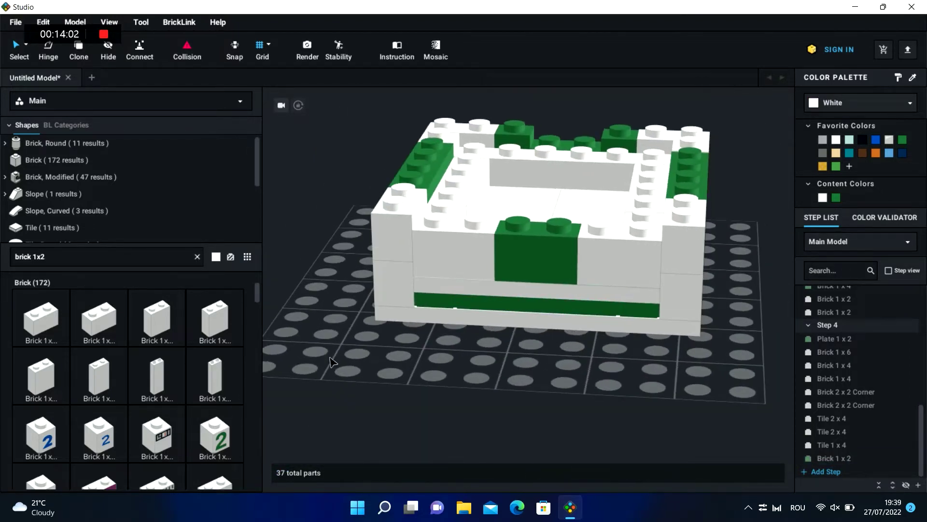
- Search the parts for "technic brick 1x2" and place a Technic, Brick 1 x 2 with Holes on the baseplate in front of the building
{"action": "right_click_drag", "start_coordinate": [332, 361], "coordinate": [334, 367]}
{"action": "left_click", "coordinate": [72, 251]}
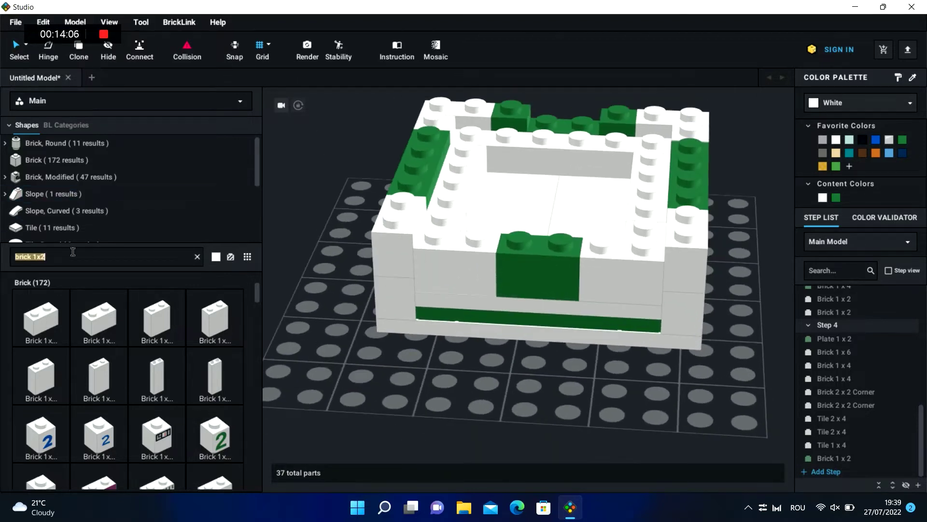
{"action": "key", "text": "BackSpace"}
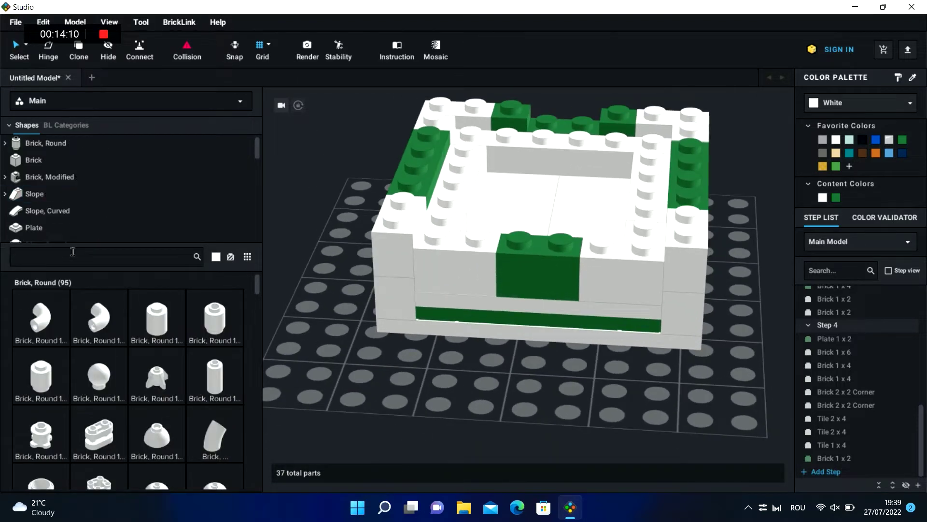
{"action": "type", "text": "b"}
{"action": "key", "text": "BackSpace"}
{"action": "type", "text": "tec"}
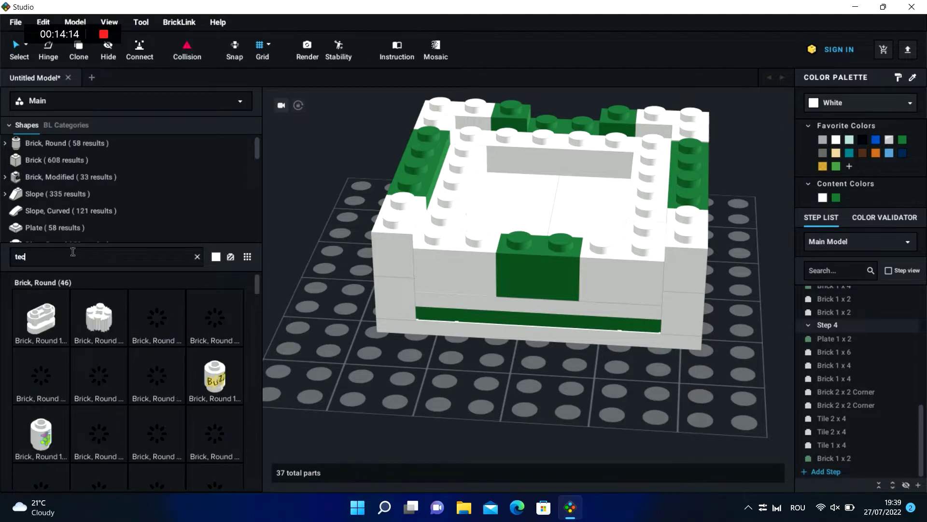
{"action": "type", "text": "hnic brick 1x2"}
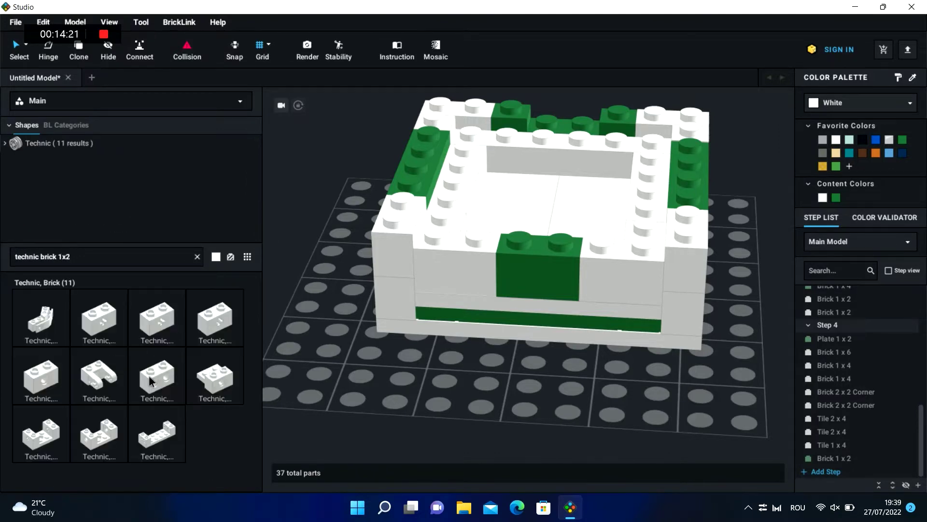
{"action": "left_click_drag", "start_coordinate": [151, 381], "coordinate": [432, 394]}
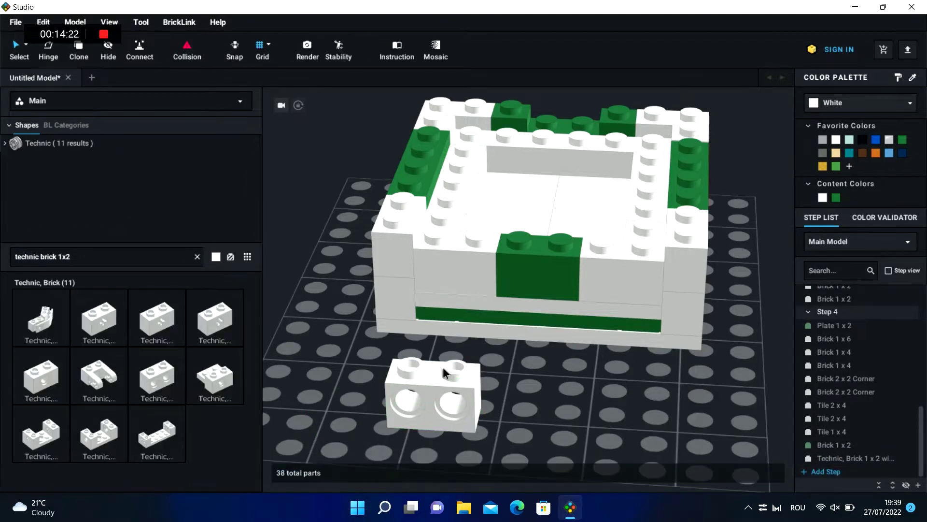
- Recolour the Technic brick green and put it in a new building step, Step 5
{"action": "left_click", "coordinate": [836, 198]}
{"action": "left_click", "coordinate": [822, 472]}
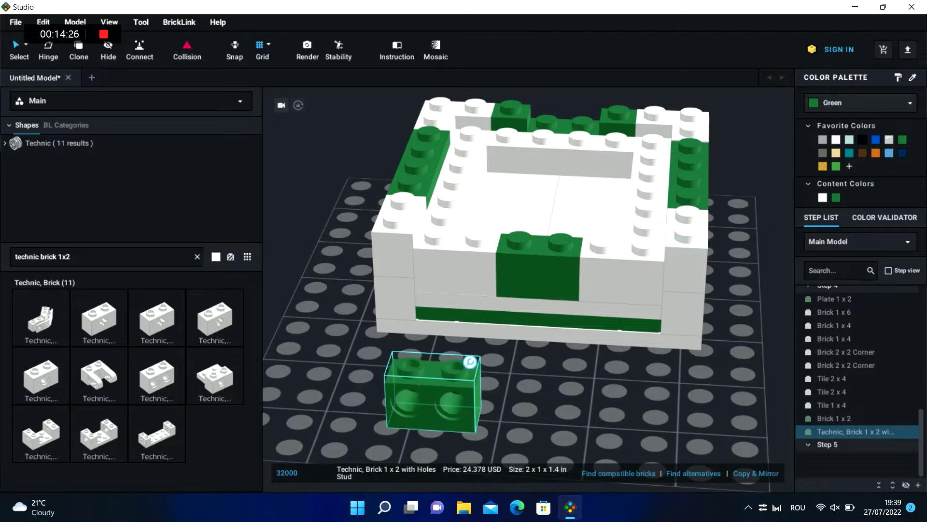
{"action": "mouse_move", "coordinate": [416, 398]}
{"action": "left_mouse_down"}
{"action": "mouse_move", "coordinate": [531, 212]}
{"action": "mouse_move", "coordinate": [531, 113]}
{"action": "mouse_move", "coordinate": [430, 387]}
{"action": "left_mouse_up"}
{"action": "left_click", "coordinate": [747, 315]}
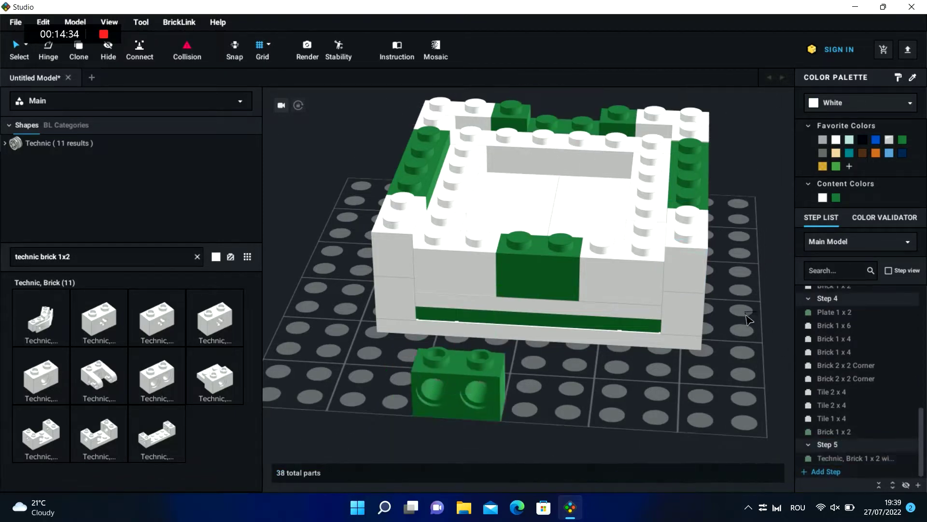
- Move the green Technic brick onto the middle of the rear outer wall, holes facing the room
{"action": "right_click_drag", "start_coordinate": [742, 292], "coordinate": [710, 309]}
{"action": "left_click_drag", "start_coordinate": [413, 400], "coordinate": [608, 116]}
{"action": "left_click", "coordinate": [504, 335]}
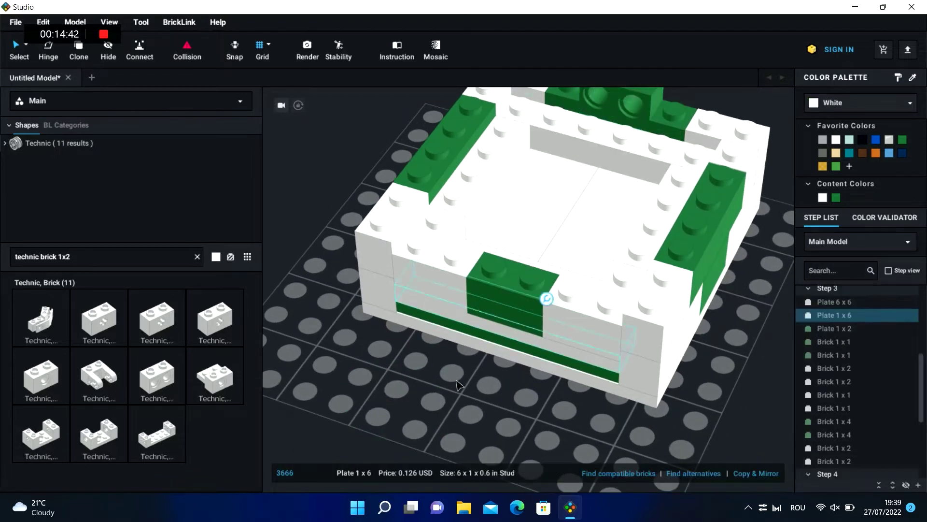
{"action": "left_click", "coordinate": [456, 381]}
- Place a copy of the green Technic brick directly in front of the first one, on the inner brick ring
{"action": "left_click", "coordinate": [612, 102]}
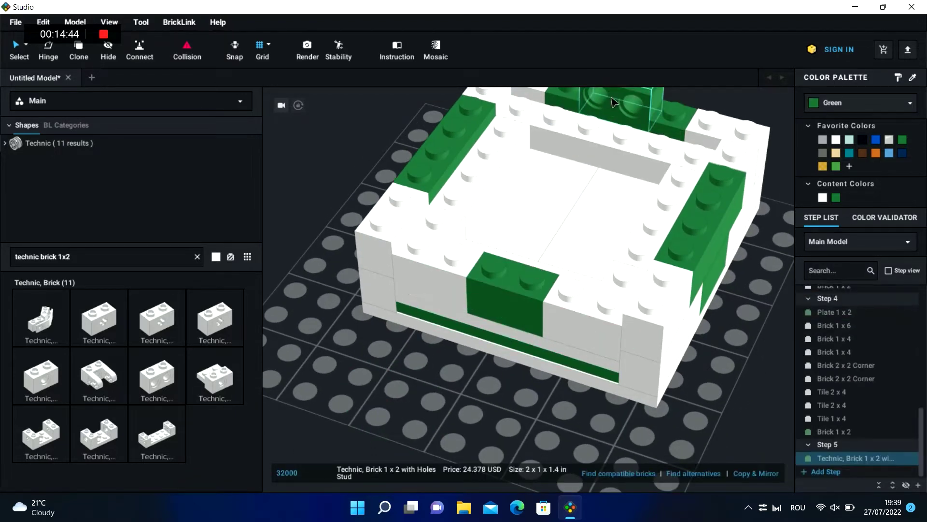
{"action": "left_click", "coordinate": [444, 433]}
{"action": "key", "text": "ctrl+v"}
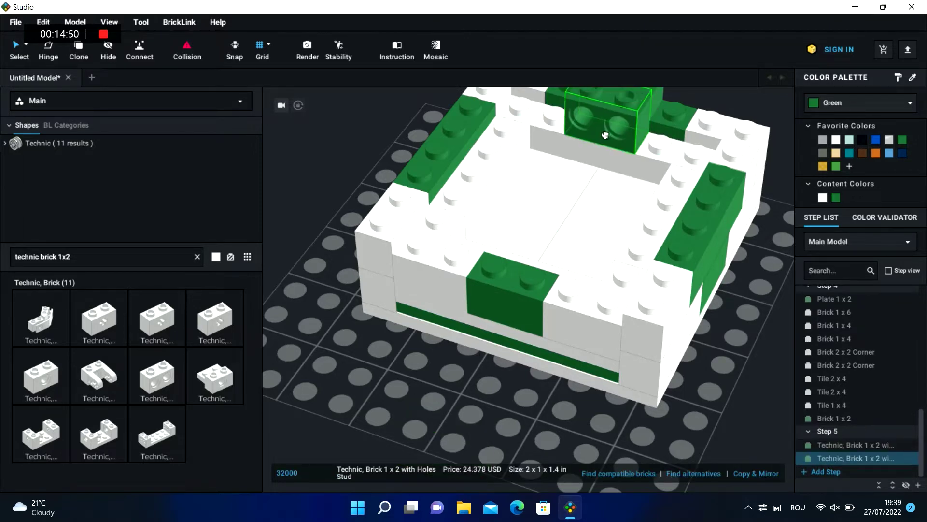
{"action": "left_click", "coordinate": [605, 135]}
{"action": "left_click", "coordinate": [508, 432]}
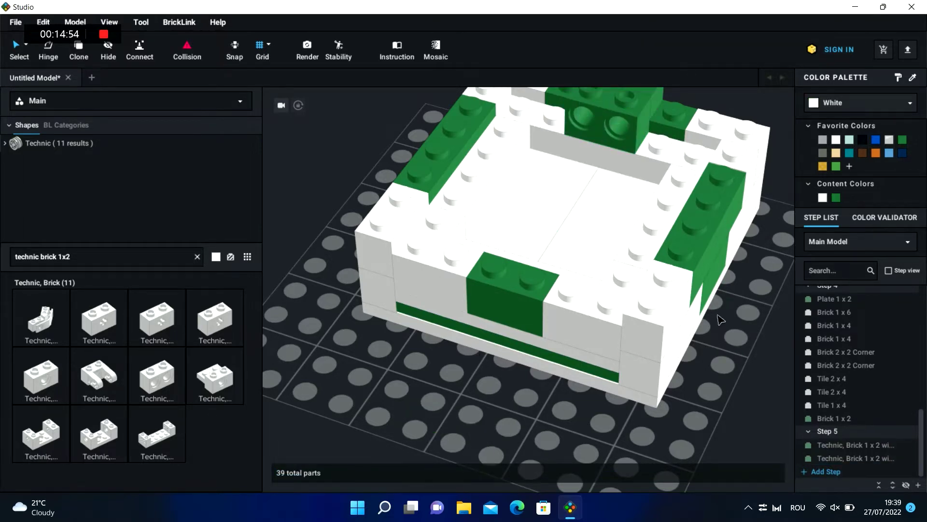
- Search the parts for "pin", filter to Technic, Linker and place a Technic, Pin without Friction Ridges on the baseplate in front of the building
{"action": "mouse_move", "coordinate": [720, 319]}
{"action": "right_mouse_down"}
{"action": "mouse_move", "coordinate": [679, 319]}
{"action": "mouse_move", "coordinate": [701, 303]}
{"action": "mouse_move", "coordinate": [731, 307]}
{"action": "right_mouse_up"}
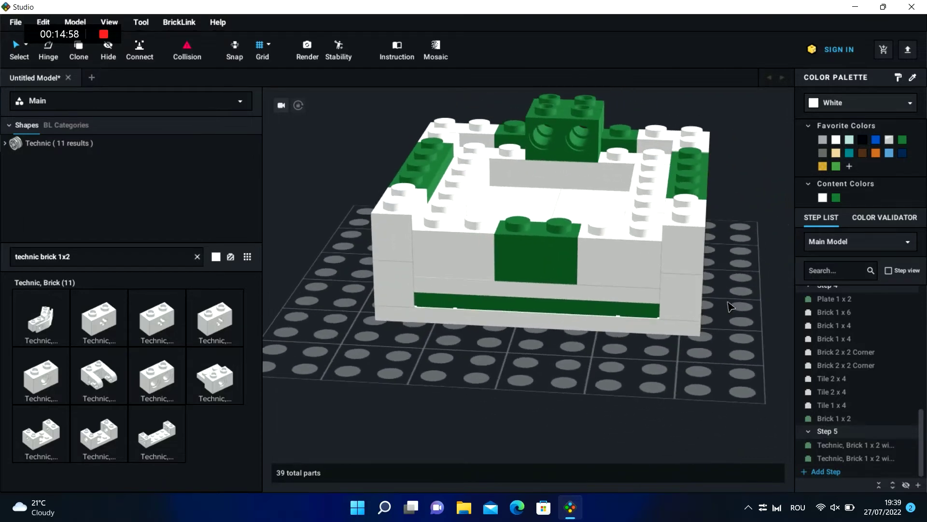
{"action": "type", "text": "pin"}
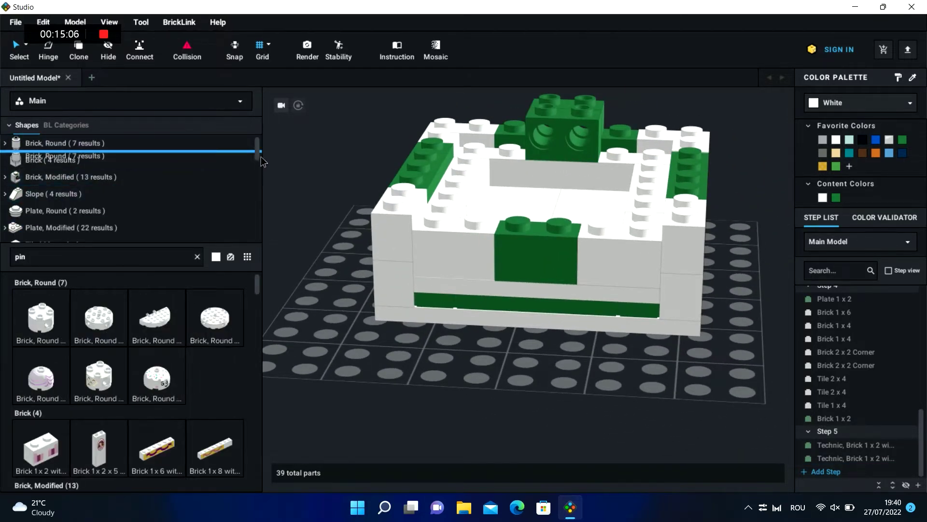
{"action": "left_click_drag", "start_coordinate": [259, 153], "coordinate": [271, 181]}
{"action": "left_click", "coordinate": [73, 185]}
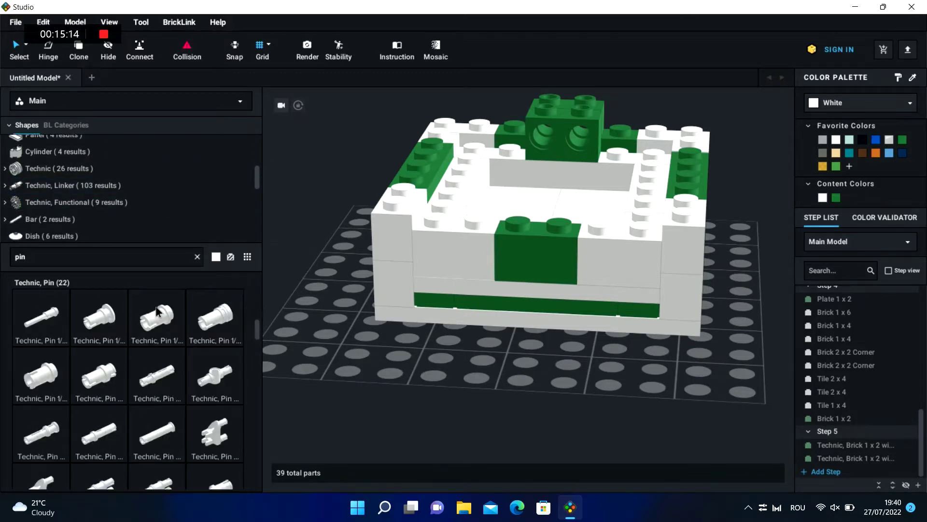
{"action": "scroll", "coordinate": [259, 332], "scroll_direction": "down", "scroll_amount": 3}
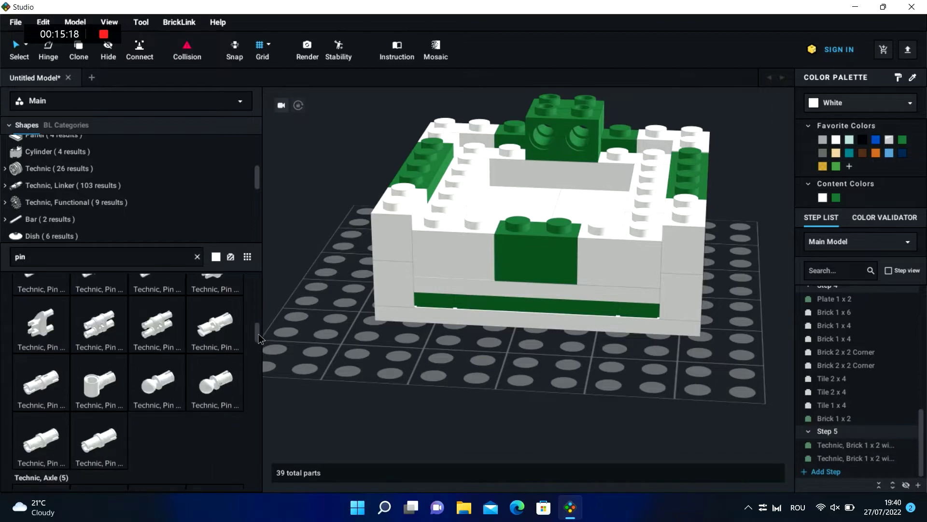
{"action": "left_click_drag", "start_coordinate": [85, 442], "coordinate": [356, 379]}
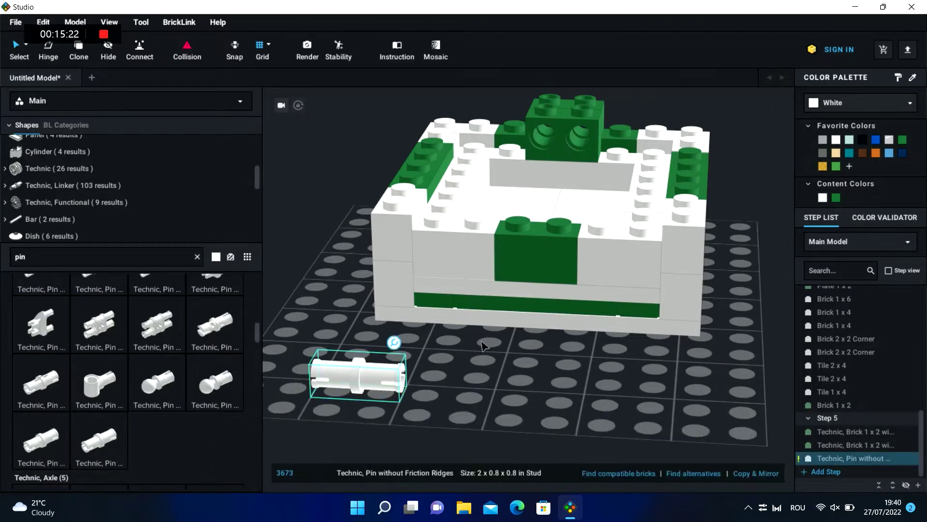
- Recolour the Technic pin Yellow
{"action": "left_click", "coordinate": [866, 107]}
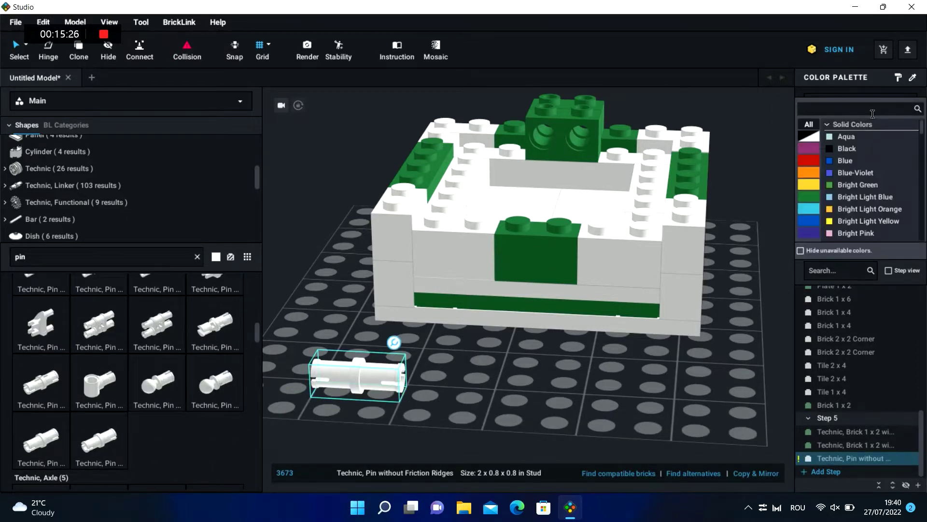
{"action": "type", "text": "ye"}
{"action": "left_click", "coordinate": [846, 173]}
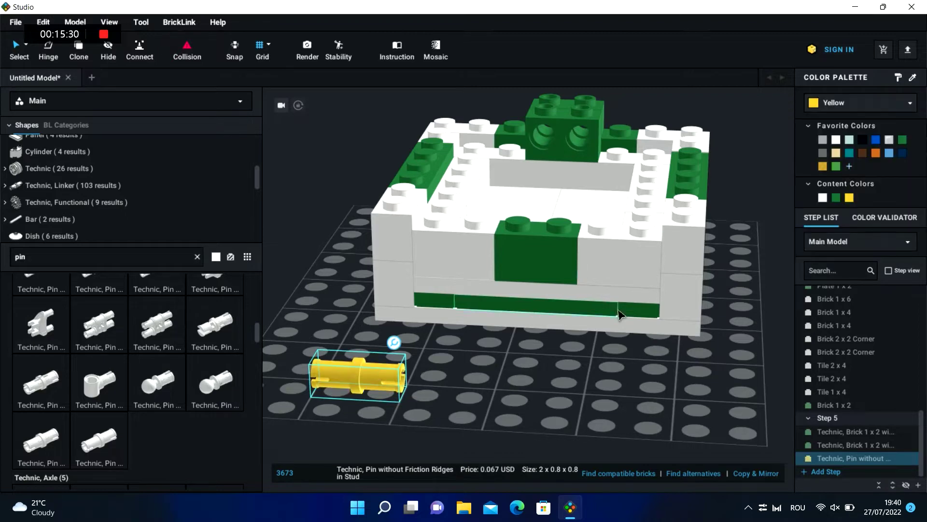
- Move the yellow pin closer to the building and take the inner Technic brick off the ring onto the baseplate
{"action": "right_click_drag", "start_coordinate": [601, 400], "coordinate": [194, 346]}
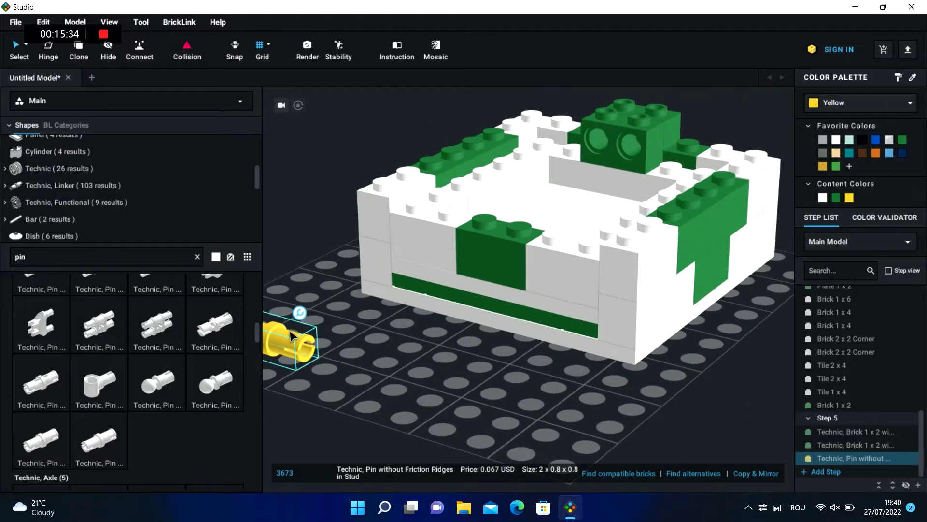
{"action": "left_click_drag", "start_coordinate": [292, 335], "coordinate": [465, 362]}
{"action": "right_click_drag", "start_coordinate": [771, 337], "coordinate": [662, 334]}
{"action": "left_click_drag", "start_coordinate": [643, 149], "coordinate": [466, 408]}
- Try to fit the yellow pin into the rear wall's Technic brick, and pull it back out over the floor
{"action": "left_click_drag", "start_coordinate": [386, 363], "coordinate": [668, 166]}
{"action": "left_click", "coordinate": [674, 440]}
{"action": "right_click_drag", "start_coordinate": [683, 413], "coordinate": [662, 414]}
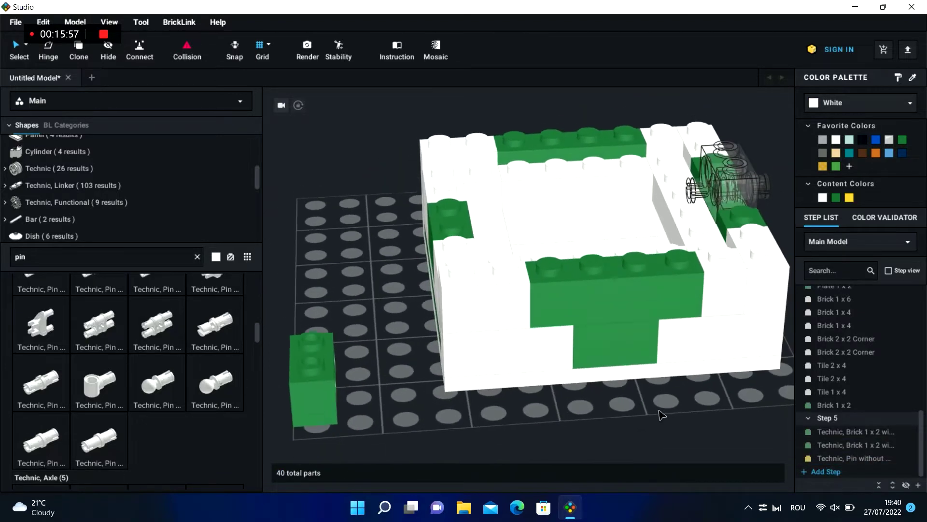
{"action": "left_click_drag", "start_coordinate": [708, 197], "coordinate": [554, 234]}
{"action": "left_click", "coordinate": [399, 255]}
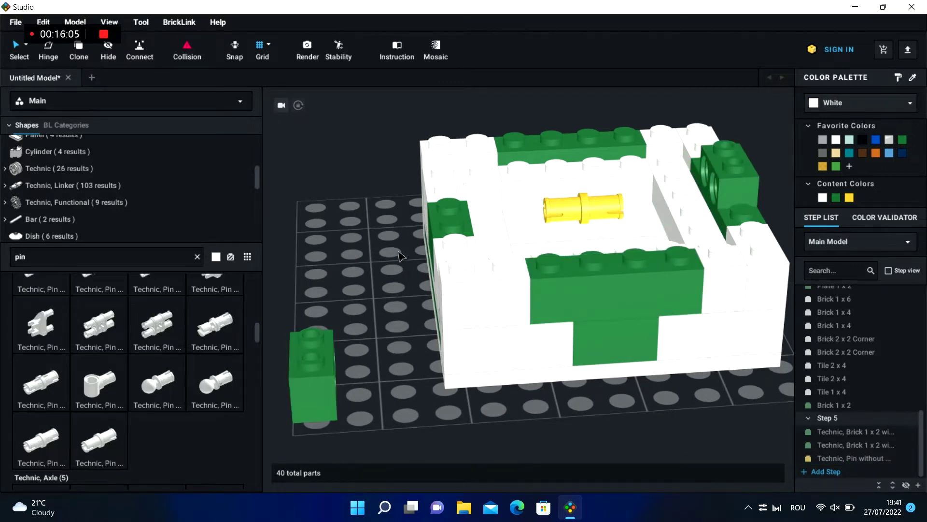
- Insert the yellow pin into the right hole of the rear wall's Technic brick, from the room side
{"action": "right_click_drag", "start_coordinate": [398, 256], "coordinate": [488, 252]}
{"action": "left_click", "coordinate": [600, 166]}
{"action": "left_click_drag", "start_coordinate": [600, 166], "coordinate": [672, 149]}
{"action": "left_click", "coordinate": [736, 377]}
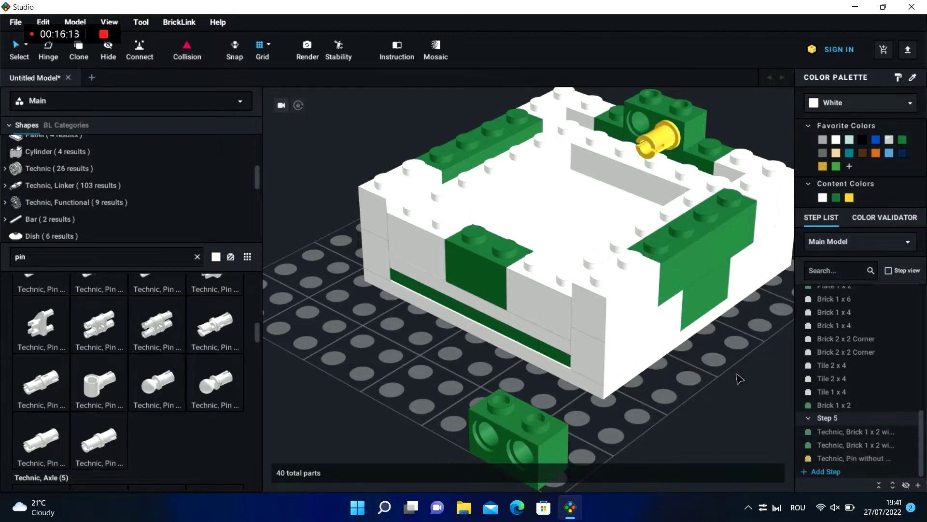
- Insert a copy of the yellow pin into the left hole of the rear wall's Technic brick
{"action": "key", "text": "ctrl+v"}
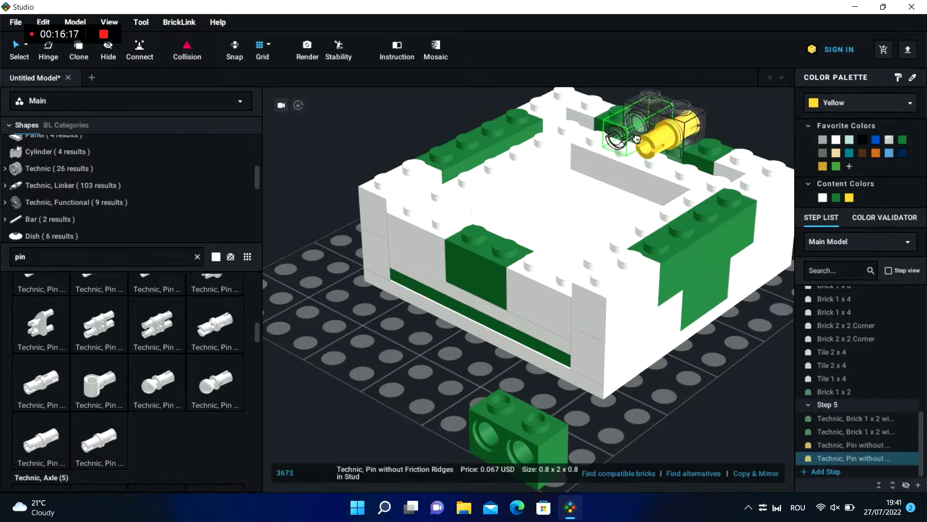
{"action": "left_click", "coordinate": [634, 131]}
{"action": "left_click", "coordinate": [710, 422]}
- Move the loose green Technic brick back onto the inner ring, pushed over the yellow pins
{"action": "left_click_drag", "start_coordinate": [551, 432], "coordinate": [661, 175]}
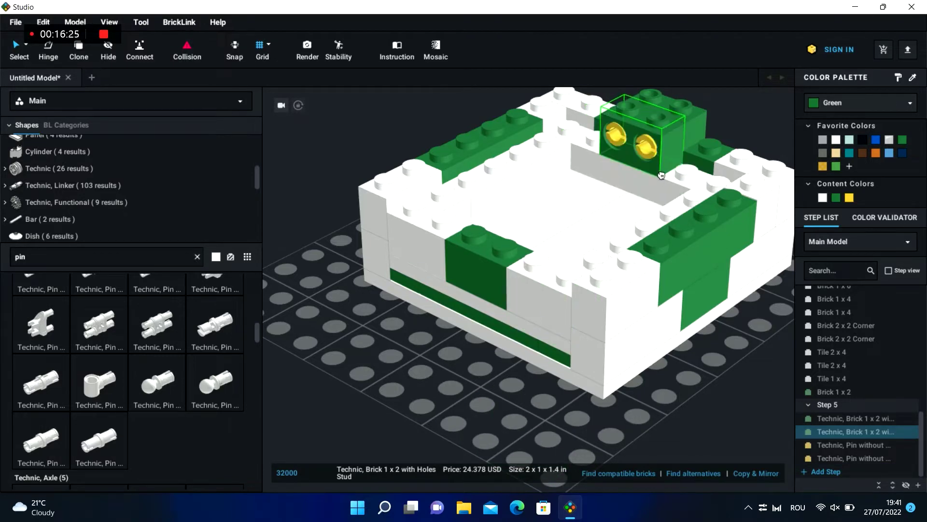
{"action": "left_click", "coordinate": [667, 414]}
- Delete the yellow pin in the left hole of the joined Technic bricks
{"action": "left_click", "coordinate": [617, 136]}
{"action": "key", "text": "Delete"}
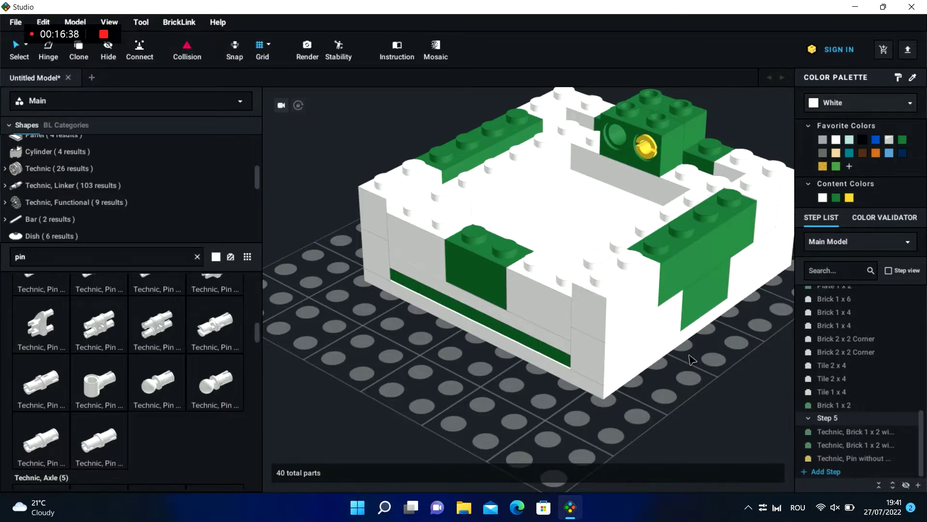
{"action": "mouse_move", "coordinate": [693, 361]}
{"action": "right_mouse_down"}
{"action": "mouse_move", "coordinate": [662, 392]}
{"action": "mouse_move", "coordinate": [578, 346]}
{"action": "mouse_move", "coordinate": [654, 369]}
{"action": "mouse_move", "coordinate": [701, 357]}
{"action": "mouse_move", "coordinate": [704, 364]}
{"action": "right_mouse_up"}
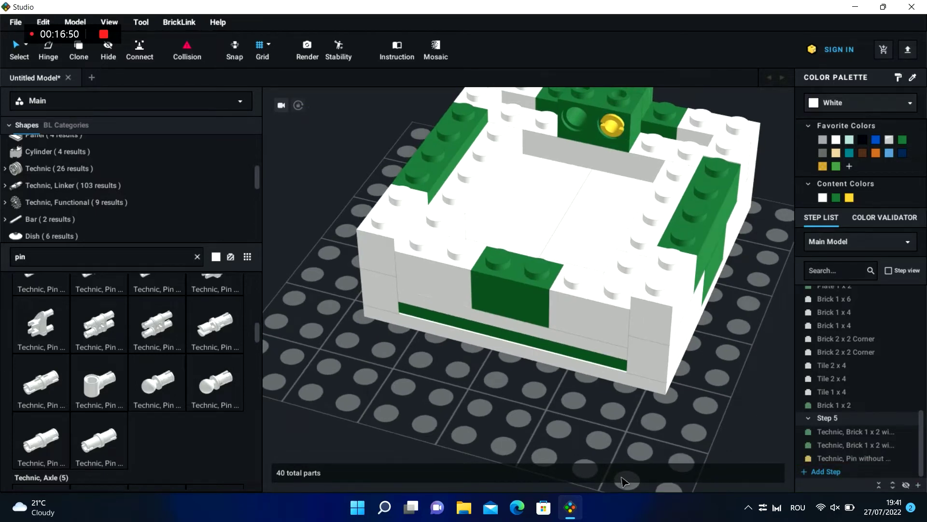
- Add a new building step, Step 6, after the Technic brick step
{"action": "left_click", "coordinate": [823, 471]}
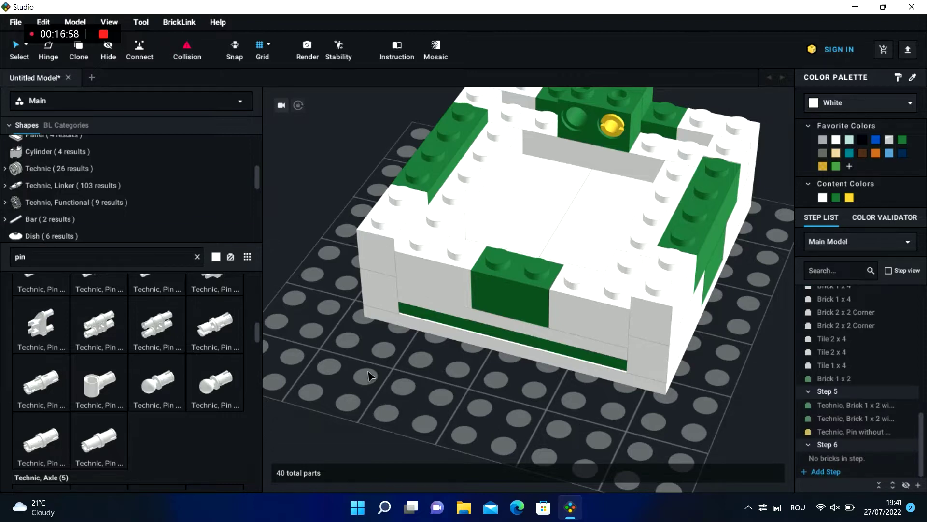
{"action": "right_click_drag", "start_coordinate": [368, 376], "coordinate": [332, 379]}
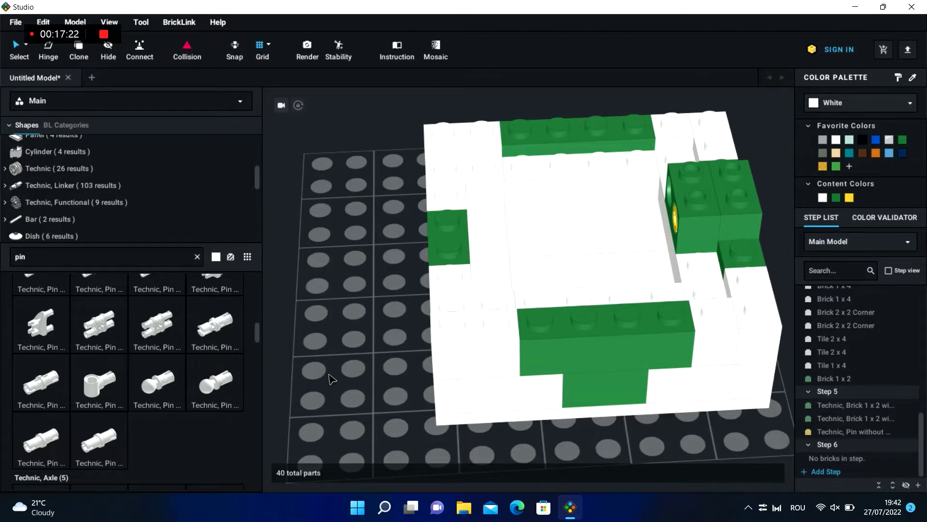
{"action": "mouse_move", "coordinate": [258, 337]}
{"action": "left_mouse_down"}
{"action": "mouse_move", "coordinate": [259, 327]}
{"action": "mouse_move", "coordinate": [258, 334]}
{"action": "left_mouse_up"}
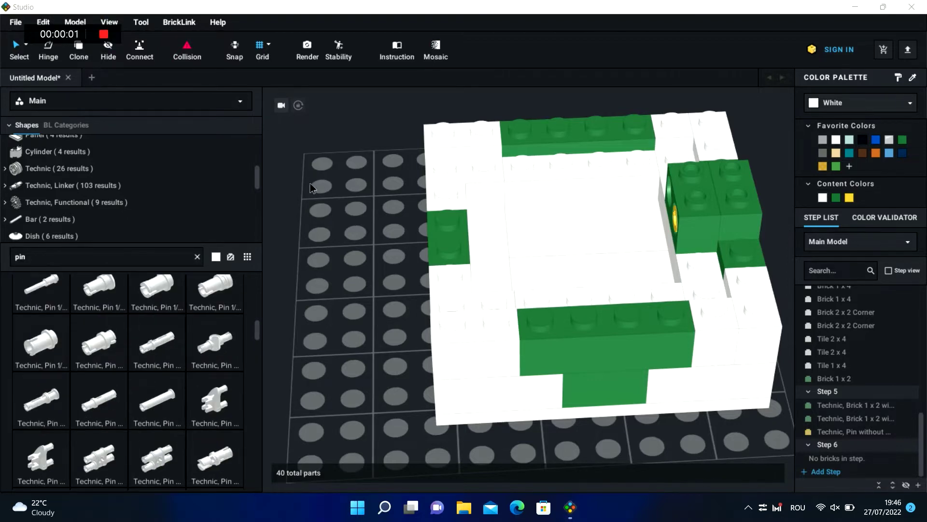
- Place a copy of the rear wall's green Plate 1 x 2 on top of the outer Technic brick
{"action": "right_click_drag", "start_coordinate": [310, 184], "coordinate": [274, 179]}
{"action": "left_click", "coordinate": [634, 325]}
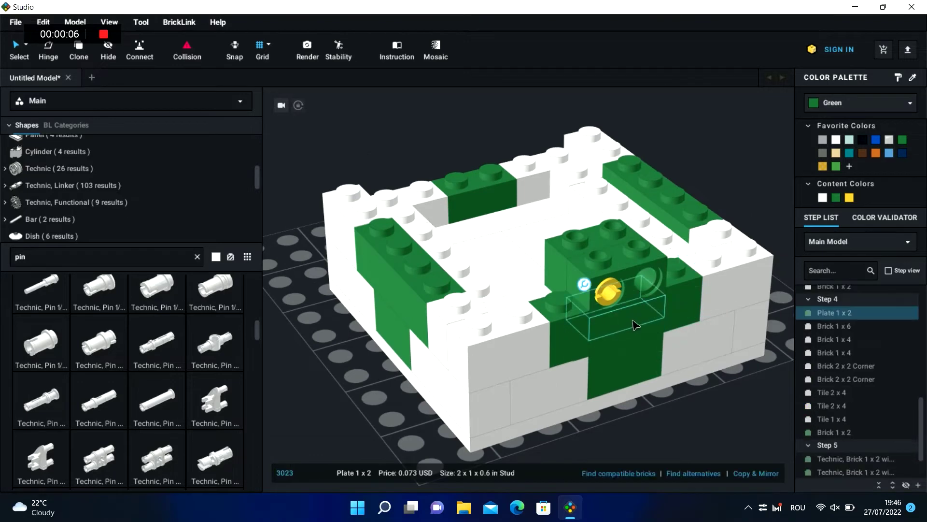
{"action": "left_click", "coordinate": [756, 426]}
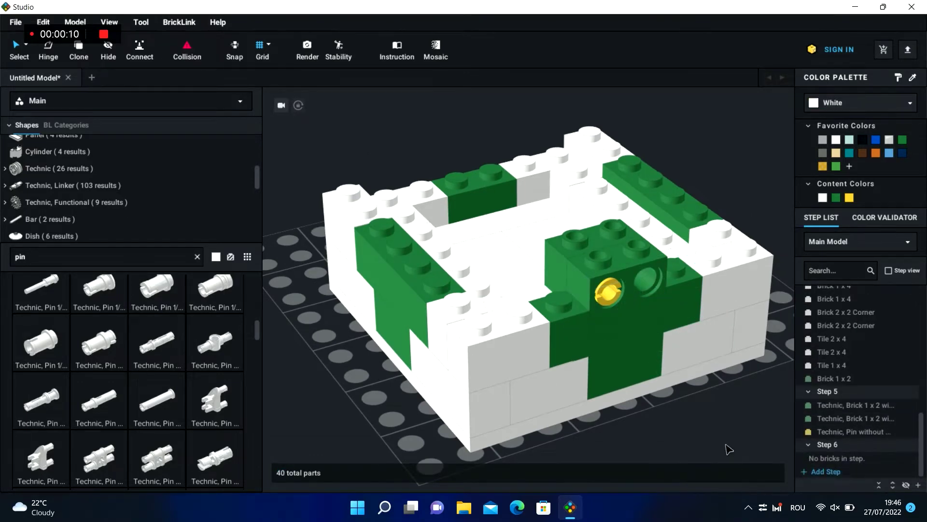
{"action": "key", "text": "ctrl+v"}
{"action": "left_click", "coordinate": [617, 260]}
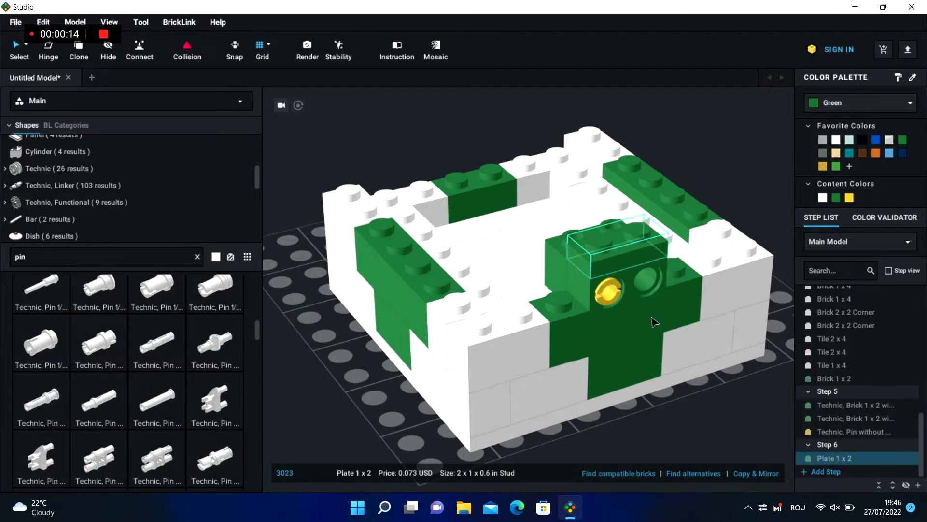
- Place a copy of the green Brick 1 x 2 on the wall at each side of the outer Technic brick
{"action": "left_click", "coordinate": [627, 374]}
{"action": "left_click", "coordinate": [745, 422]}
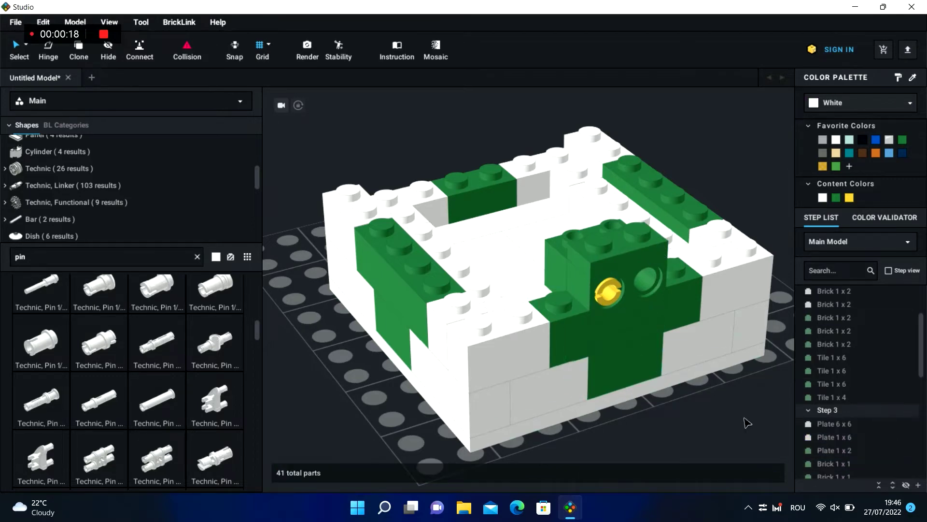
{"action": "key", "text": "ctrl+v"}
{"action": "left_click", "coordinate": [544, 313]}
{"action": "left_click", "coordinate": [718, 422]}
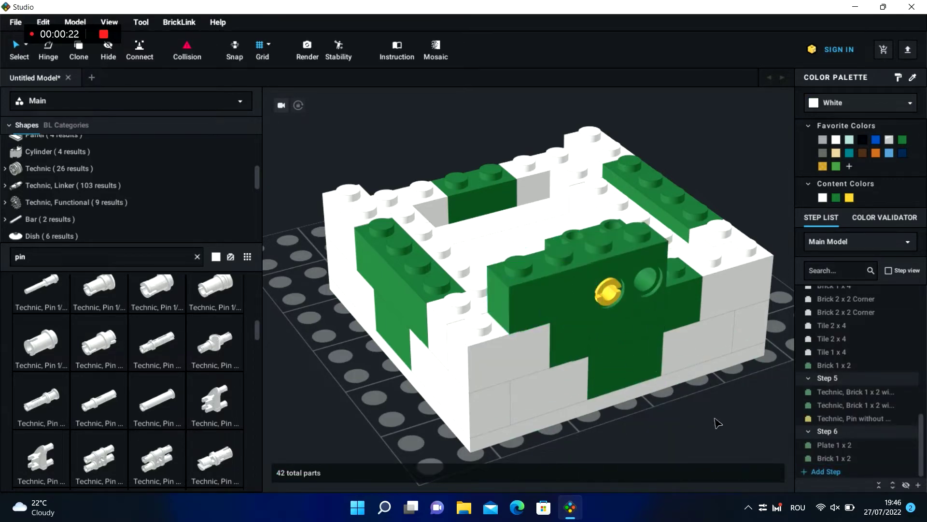
{"action": "key", "text": "ctrl+v"}
{"action": "left_click", "coordinate": [702, 273]}
{"action": "left_click", "coordinate": [700, 272]}
{"action": "left_click", "coordinate": [747, 451]}
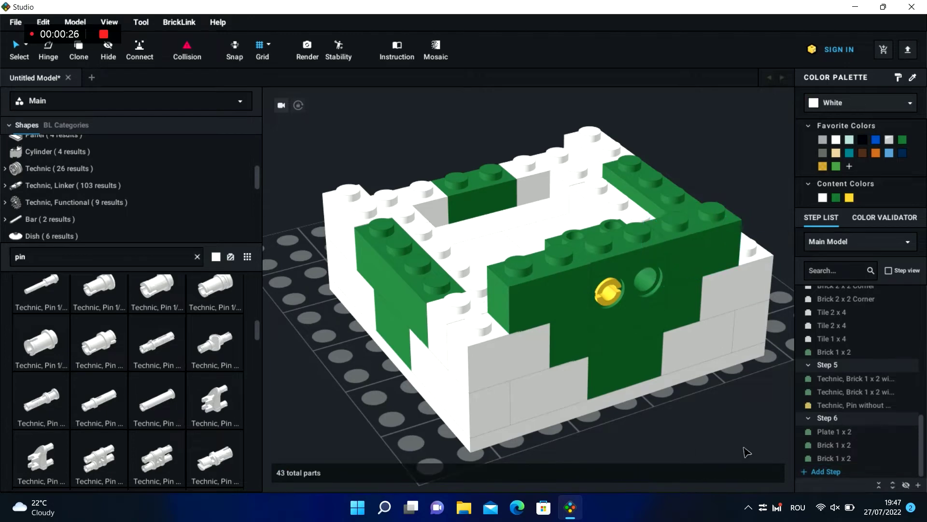
- Clear the pin search in the part library
{"action": "right_click_drag", "start_coordinate": [298, 313], "coordinate": [466, 325]}
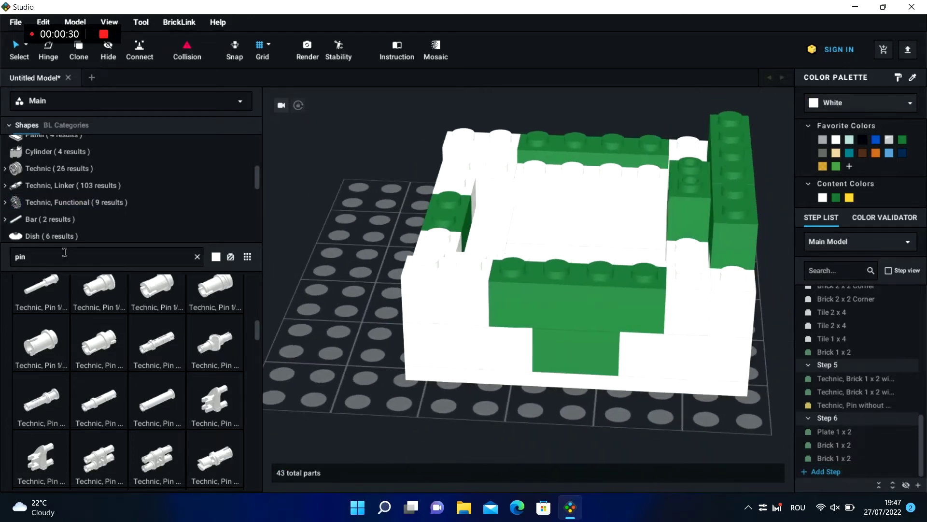
{"action": "left_click", "coordinate": [65, 253]}
{"action": "key", "text": "BackSpace"}
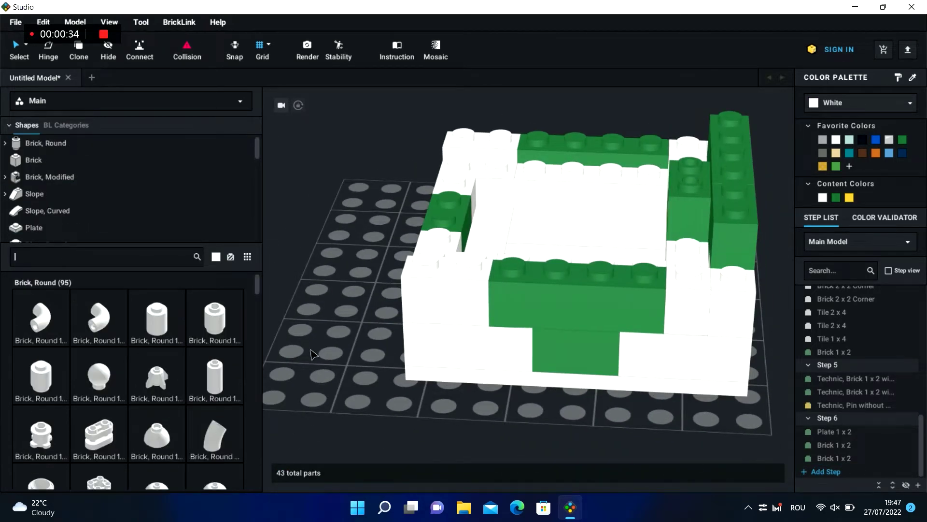
- Copy the side wall's white Brick 1 x 1 and place it on the outer corner beside the end of the raised green Technic wall
{"action": "left_click", "coordinate": [420, 285]}
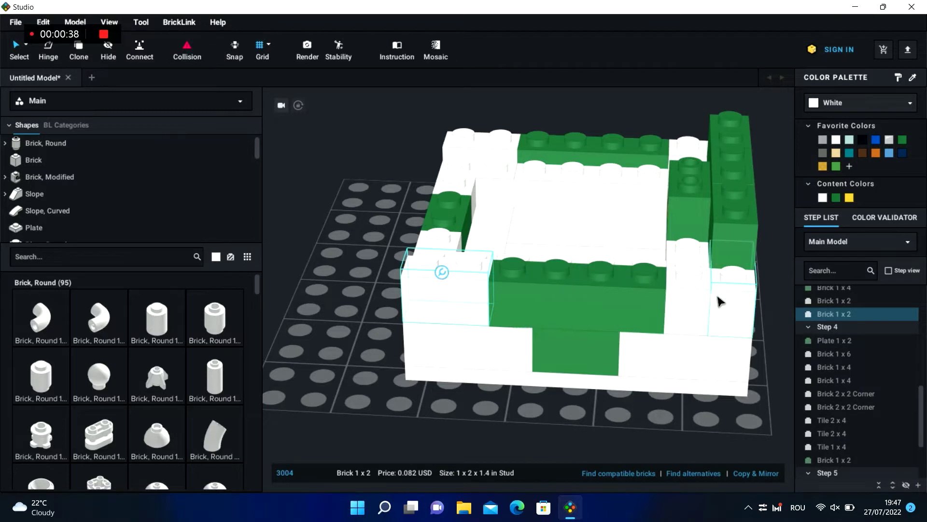
{"action": "left_click_drag", "start_coordinate": [718, 296], "coordinate": [722, 337]}
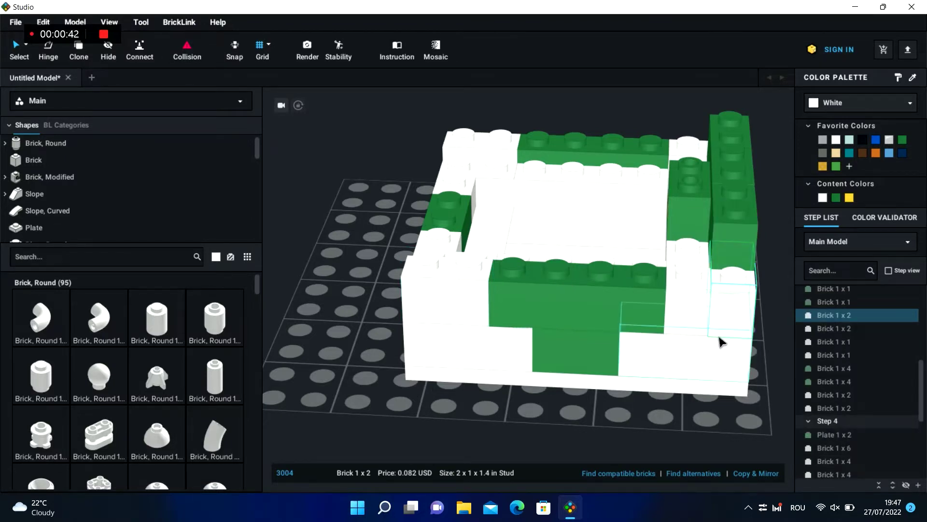
{"action": "left_click", "coordinate": [676, 311]}
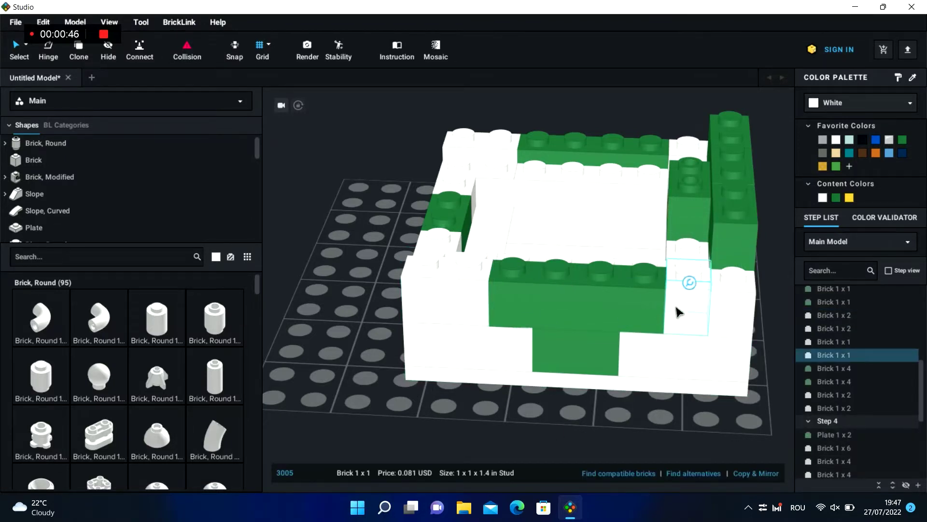
{"action": "key", "text": "ctrl+c"}
{"action": "key", "text": "ctrl+v"}
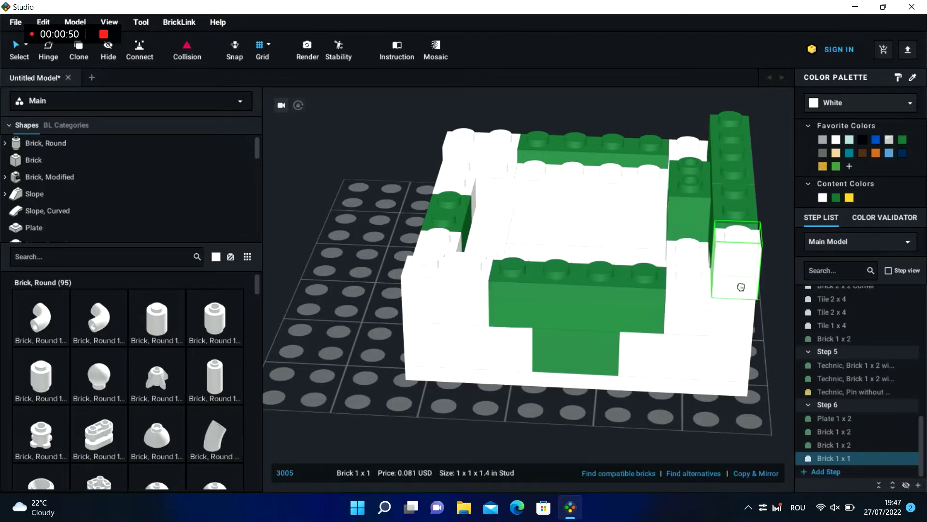
{"action": "left_click", "coordinate": [741, 284]}
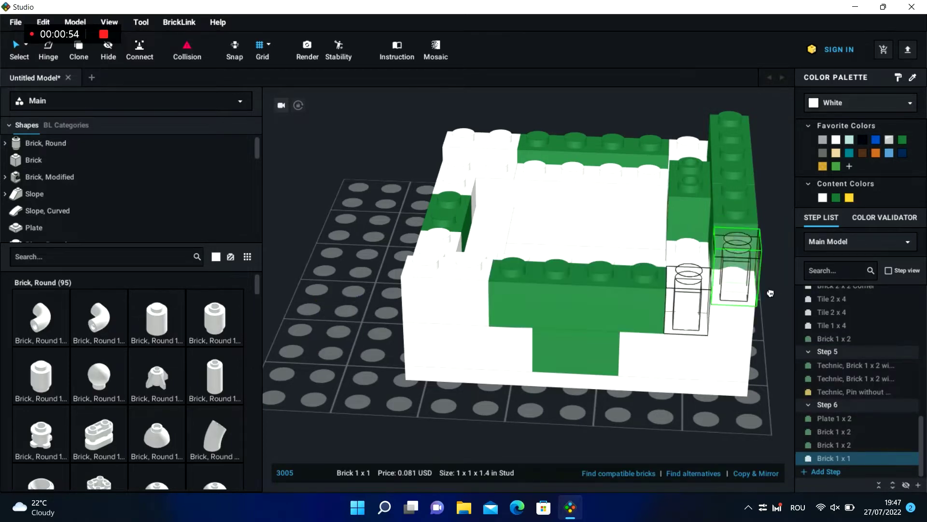
{"action": "left_click", "coordinate": [734, 281]}
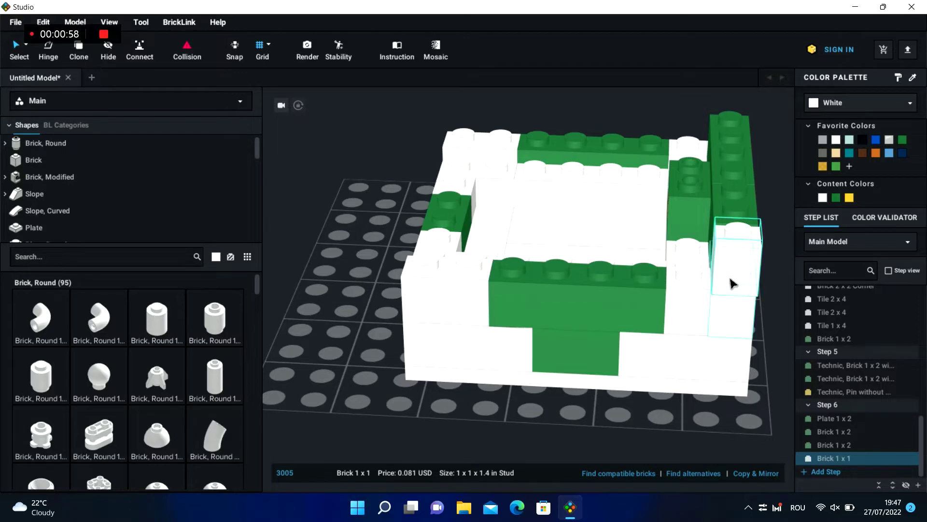
{"action": "left_click", "coordinate": [387, 275]}
{"action": "right_click_drag", "start_coordinate": [386, 275], "coordinate": [346, 214]}
{"action": "left_click", "coordinate": [672, 248]}
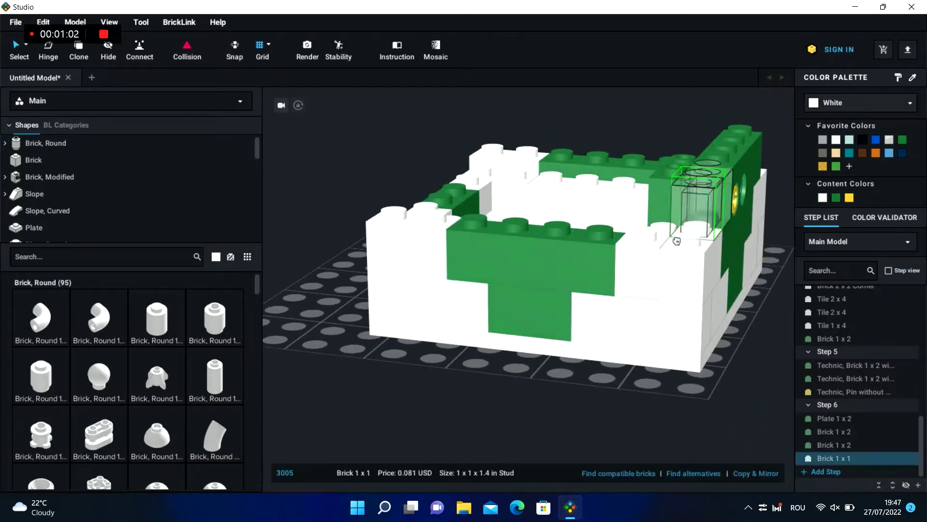
{"action": "left_click", "coordinate": [612, 416]}
- Search the part library for brick 1x6
{"action": "right_click_drag", "start_coordinate": [613, 416], "coordinate": [625, 427]}
{"action": "left_click", "coordinate": [63, 256]}
{"action": "type", "text": "brick 1x6"}
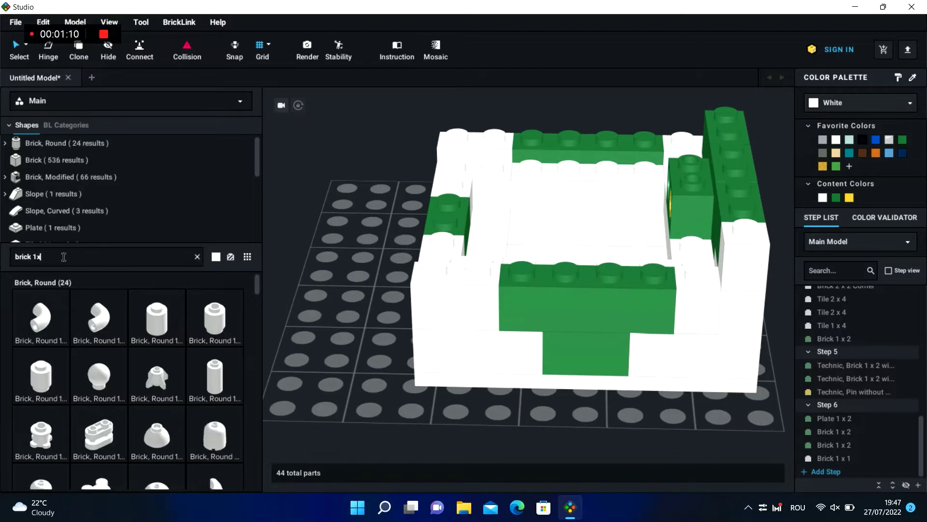
- Place a copy of the raised white corner Brick 1 x 1 on the opposite corner of the same side wall
{"action": "left_click", "coordinate": [736, 253]}
{"action": "key", "text": "ctrl+c"}
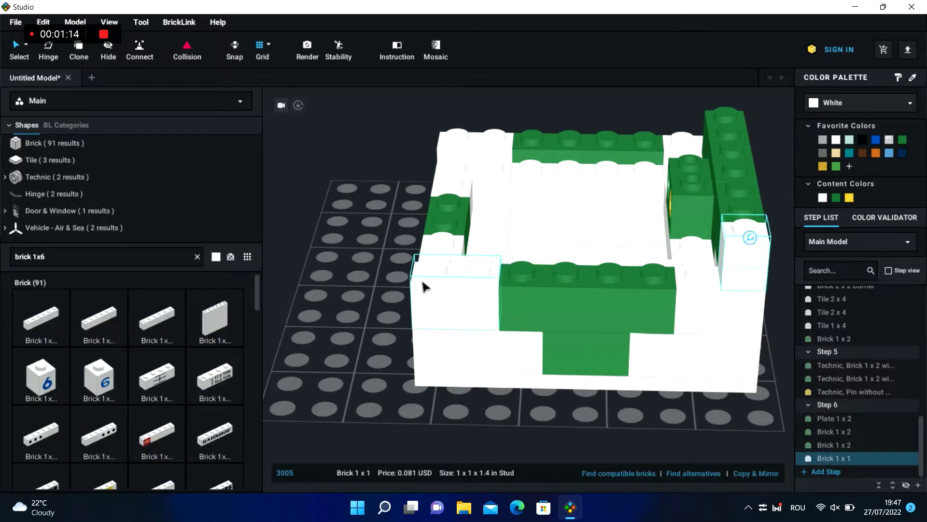
{"action": "key", "text": "ctrl+v"}
{"action": "left_click_drag", "start_coordinate": [420, 263], "coordinate": [445, 280], "text": "alt"}
{"action": "left_click", "coordinate": [351, 281]}
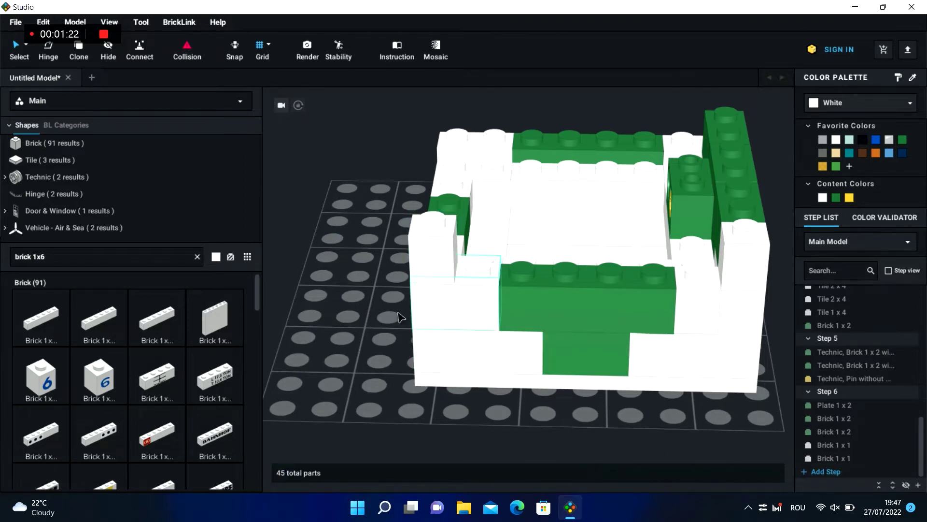
{"action": "right_click_drag", "start_coordinate": [384, 316], "coordinate": [420, 304]}
{"action": "right_click", "coordinate": [340, 277]}
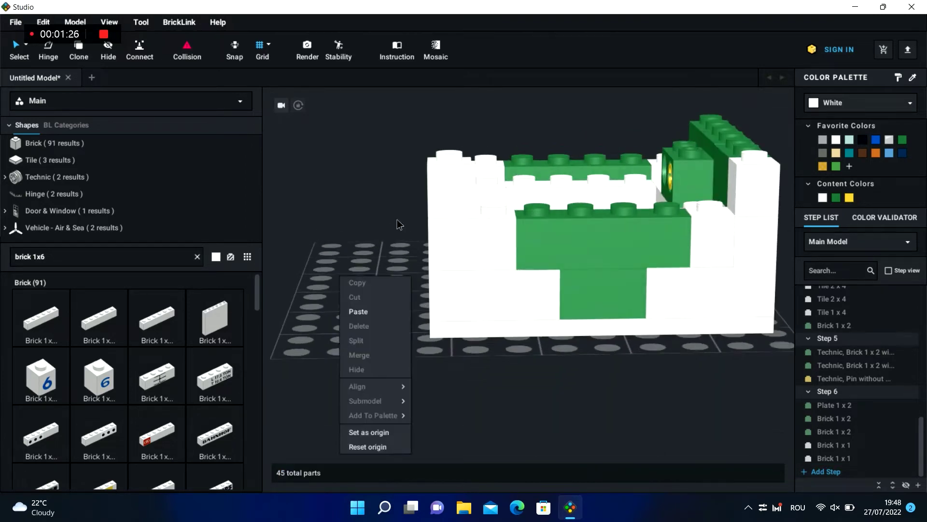
{"action": "left_click", "coordinate": [396, 220]}
{"action": "left_click_drag", "start_coordinate": [442, 196], "coordinate": [447, 221]}
{"action": "left_click", "coordinate": [347, 248]}
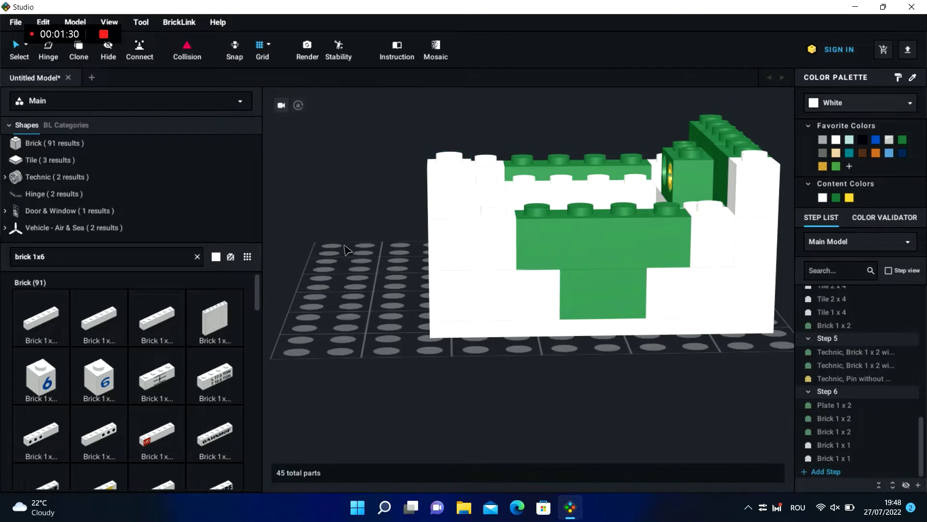
- Add a Brick 1 x 6, colour it green and place it between the two white corner bricks on the side wall
{"action": "right_click_drag", "start_coordinate": [346, 248], "coordinate": [347, 256]}
{"action": "left_click_drag", "start_coordinate": [55, 322], "coordinate": [310, 336]}
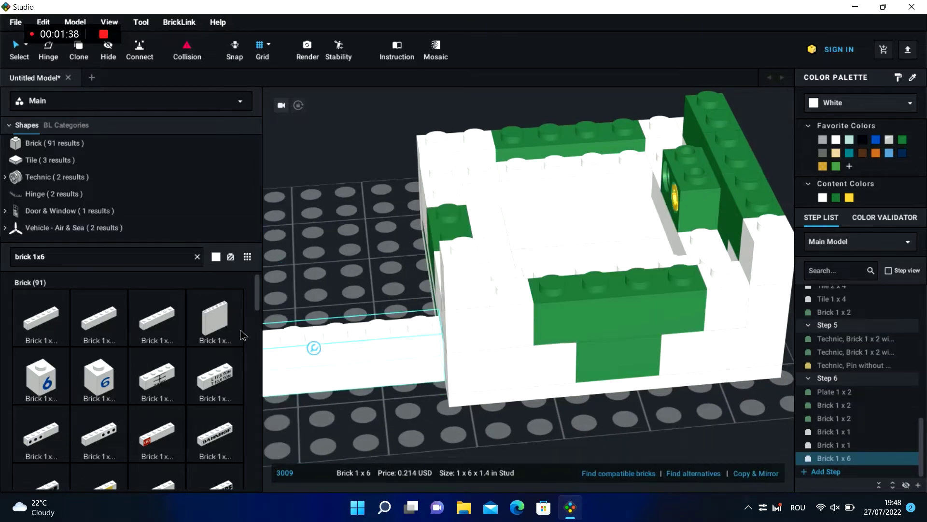
{"action": "left_click", "coordinate": [837, 198]}
{"action": "left_click_drag", "start_coordinate": [315, 346], "coordinate": [691, 295]}
{"action": "left_click", "coordinate": [428, 320]}
{"action": "right_click_drag", "start_coordinate": [428, 320], "coordinate": [498, 316]}
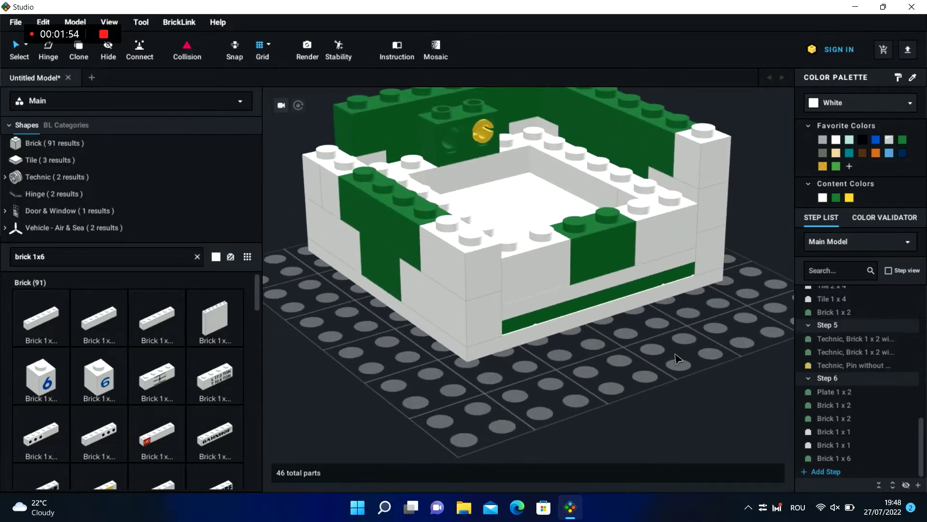
- Copy the row of two white Brick 1 x 1 and the green Brick 1 x 6 onto the top of the opposite side wall
{"action": "right_click_drag", "start_coordinate": [677, 358], "coordinate": [503, 263]}
{"action": "left_click", "coordinate": [503, 263]}
{"action": "left_click", "coordinate": [652, 254], "text": "shift"}
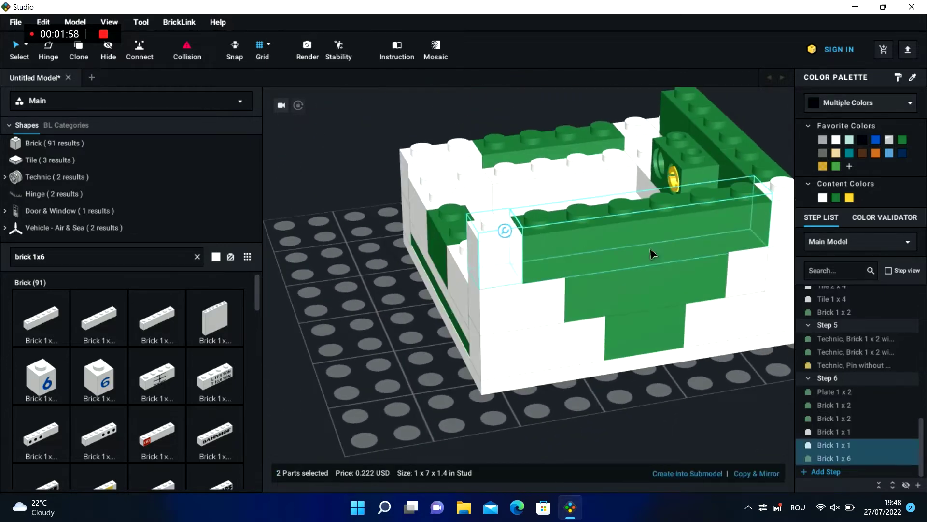
{"action": "left_click", "coordinate": [779, 236], "text": "shift"}
{"action": "left_click", "coordinate": [356, 315]}
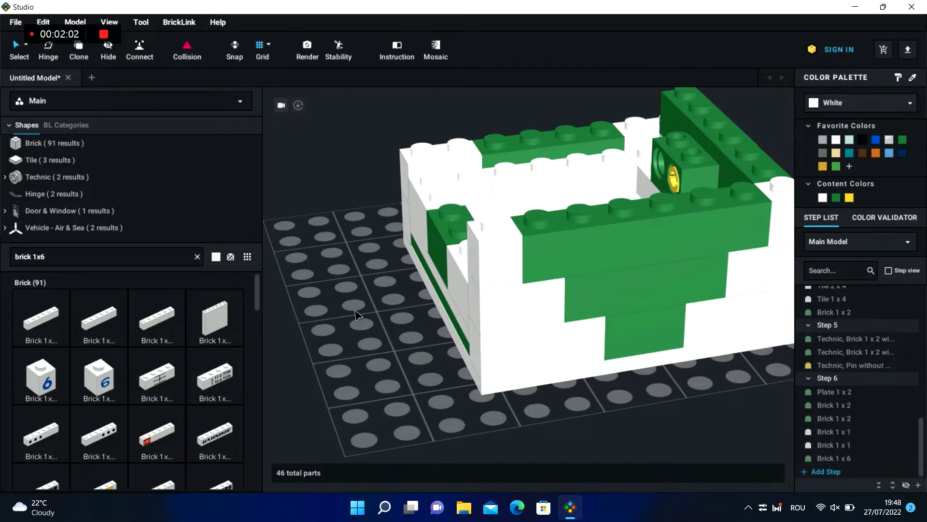
{"action": "right_click_drag", "start_coordinate": [356, 315], "coordinate": [445, 310]}
{"action": "key", "text": "ctrl+v"}
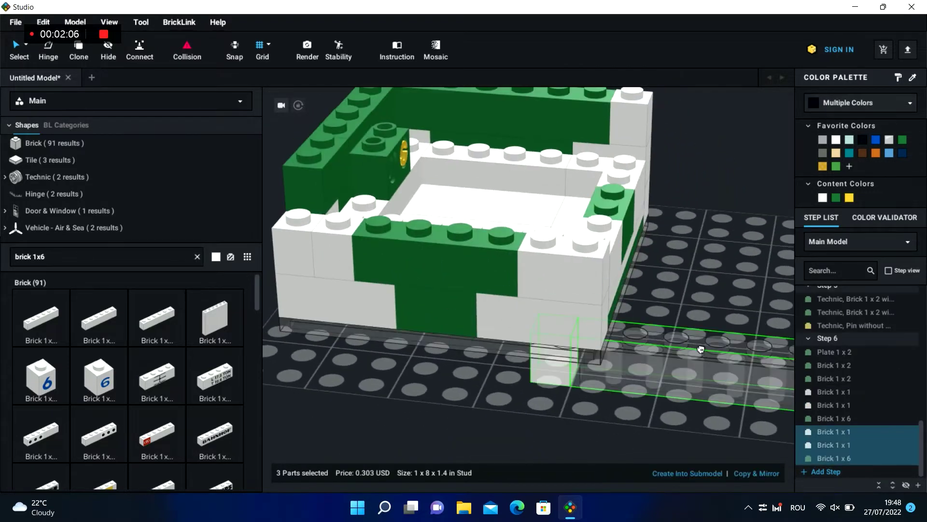
{"action": "left_click", "coordinate": [307, 229]}
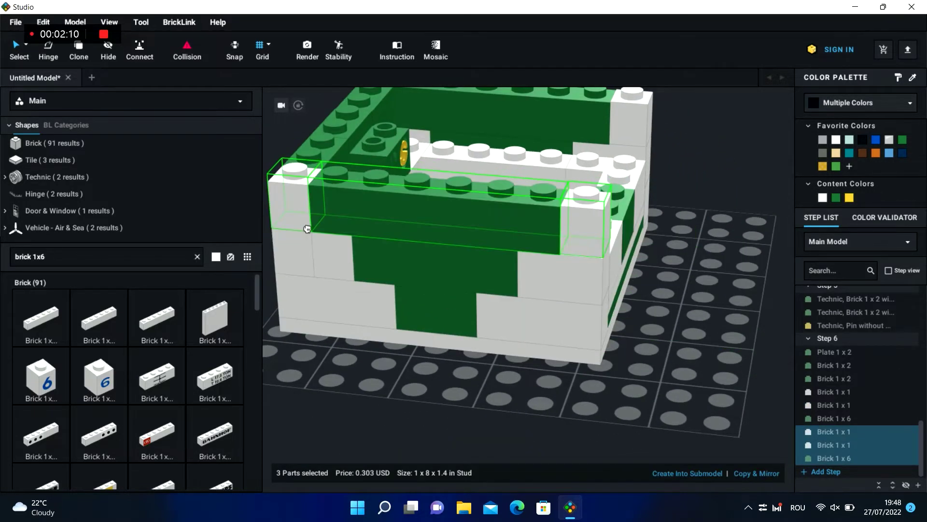
{"action": "left_click", "coordinate": [700, 294]}
- Copy a side wall's green Brick 1 x 4 and centre it on top of the rear wall's green Brick 1 x 2
{"action": "right_click_drag", "start_coordinate": [700, 293], "coordinate": [662, 244]}
{"action": "left_click", "coordinate": [702, 215]}
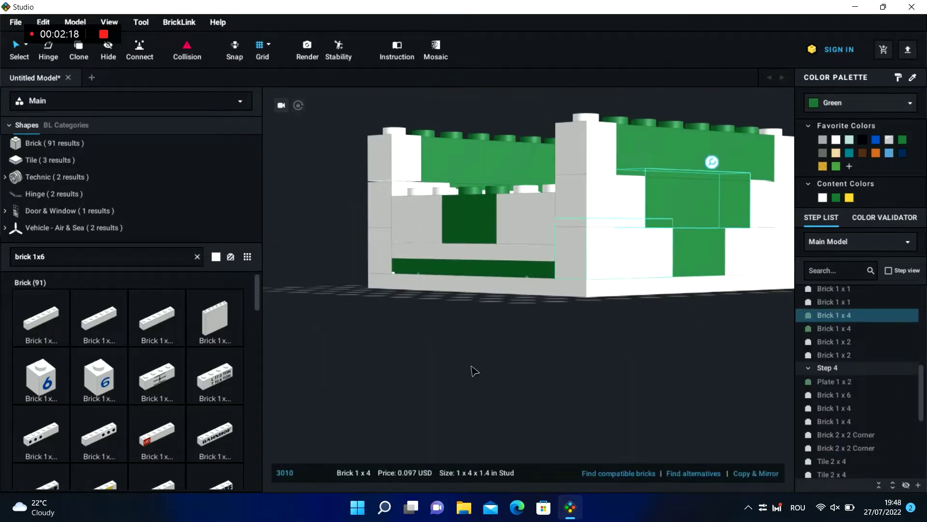
{"action": "key", "text": "ctrl+c"}
{"action": "left_click", "coordinate": [399, 381]}
{"action": "key", "text": "ctrl+v"}
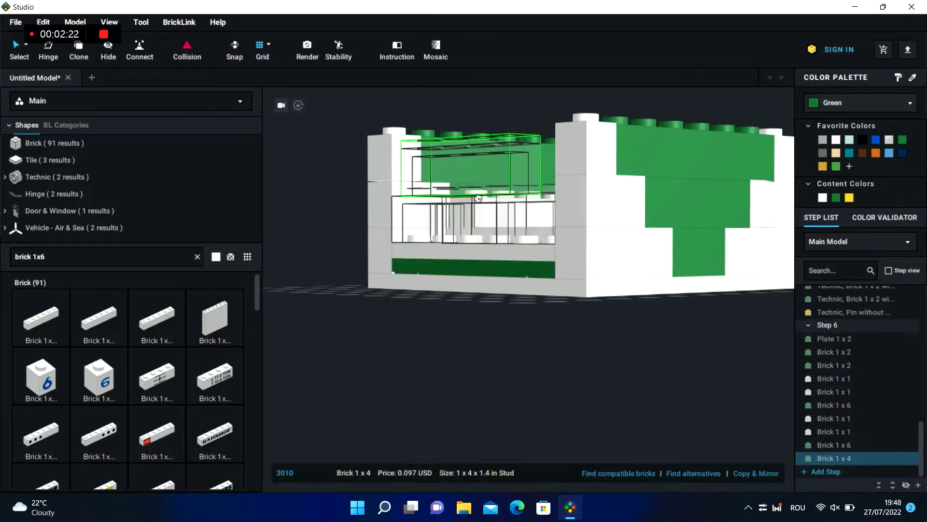
{"action": "left_click", "coordinate": [480, 201]}
{"action": "left_click", "coordinate": [491, 374]}
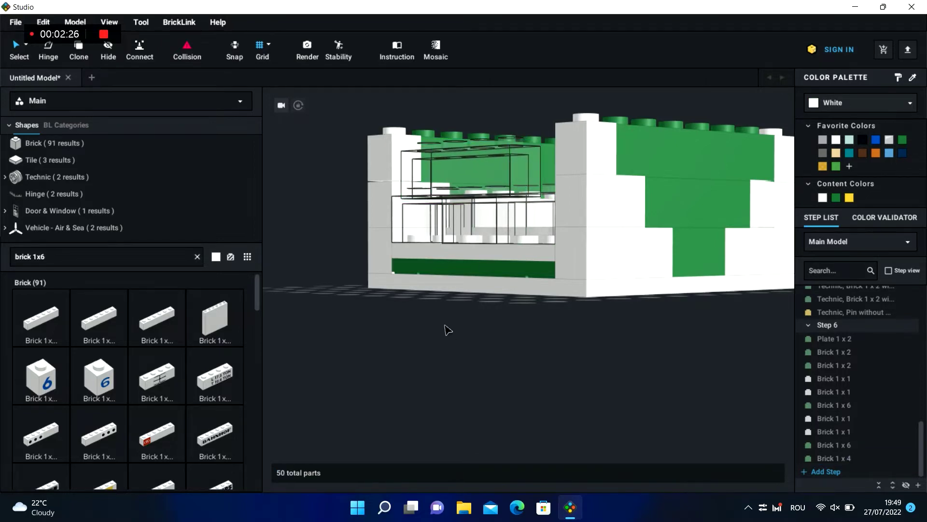
{"action": "right_click_drag", "start_coordinate": [448, 327], "coordinate": [494, 361]}
{"action": "mouse_move", "coordinate": [503, 283]}
{"action": "left_mouse_down"}
{"action": "mouse_move", "coordinate": [507, 272]}
{"action": "mouse_move", "coordinate": [508, 280]}
{"action": "left_mouse_up"}
{"action": "left_click", "coordinate": [436, 360]}
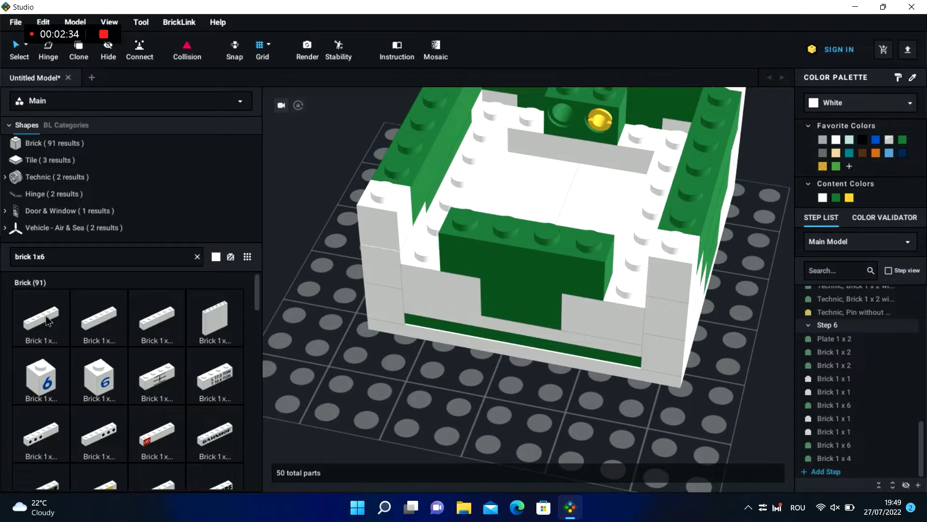
- Add a white Brick 1 x 6, turn it lengthwise and place one on the inner ring along each side wall
{"action": "left_click", "coordinate": [49, 321]}
{"action": "left_click", "coordinate": [460, 369]}
{"action": "key", "text": "Right"}
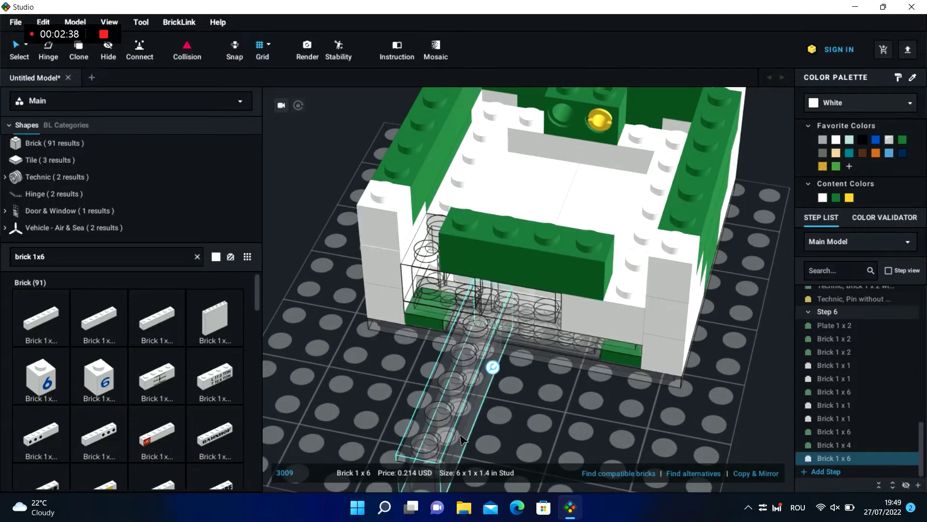
{"action": "left_click_drag", "start_coordinate": [432, 425], "coordinate": [436, 211]}
{"action": "key", "text": "Escape"}
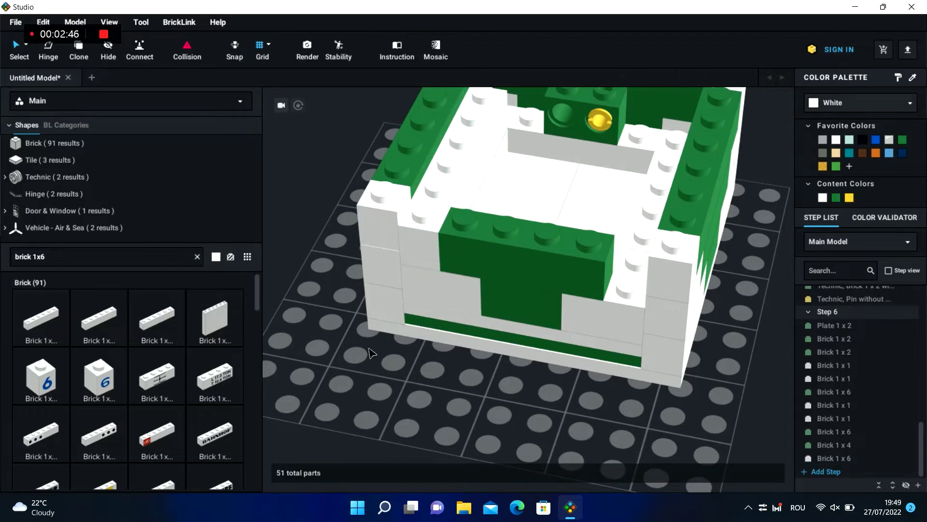
{"action": "key", "text": "ctrl+v"}
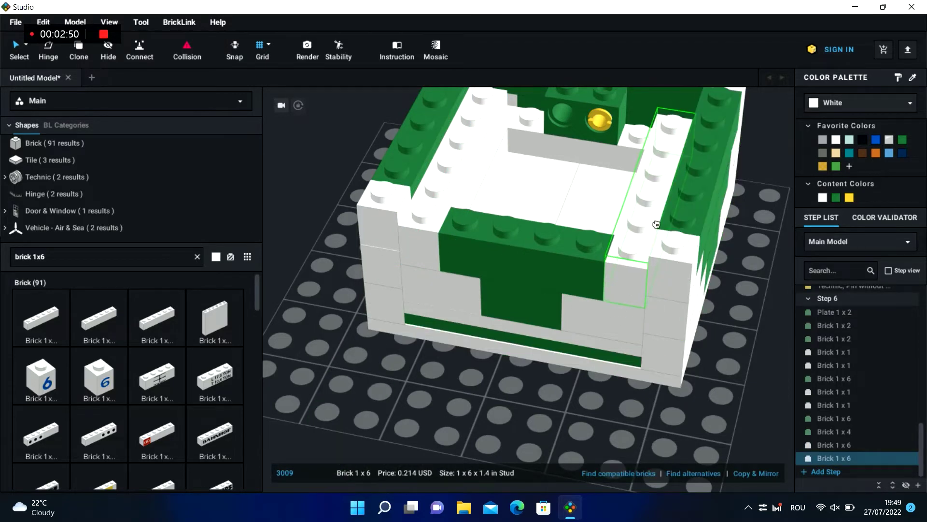
- Add building Step 7 and move the green Brick 1 x 4 and the two white Brick 1 x 6 parts into it
{"action": "left_click", "coordinate": [821, 471]}
{"action": "left_click_drag", "start_coordinate": [843, 408], "coordinate": [866, 458]}
{"action": "left_click_drag", "start_coordinate": [866, 419], "coordinate": [878, 463]}
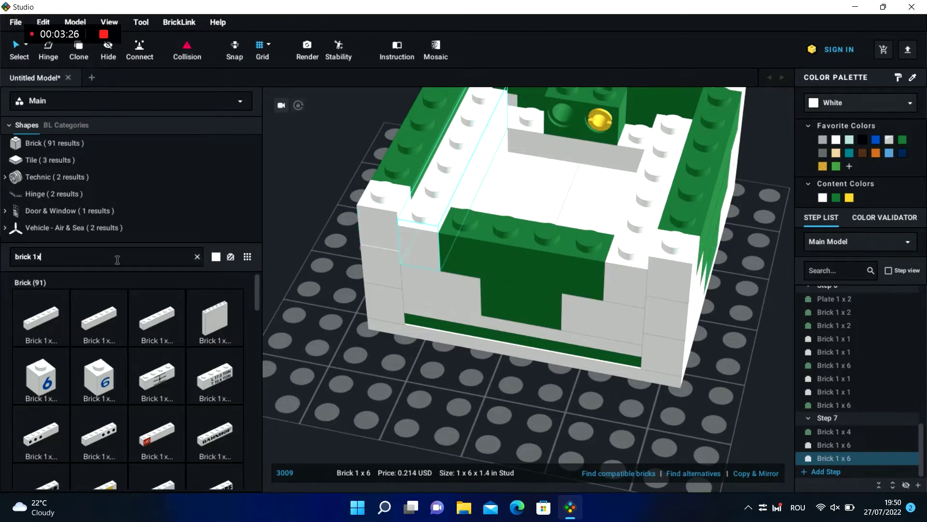
- Search the part library for brick 1x1 and try placing a white Brick 1 x 1 on the ground beside the side wall
{"action": "type", "text": "1"}
{"action": "left_click", "coordinate": [41, 320]}
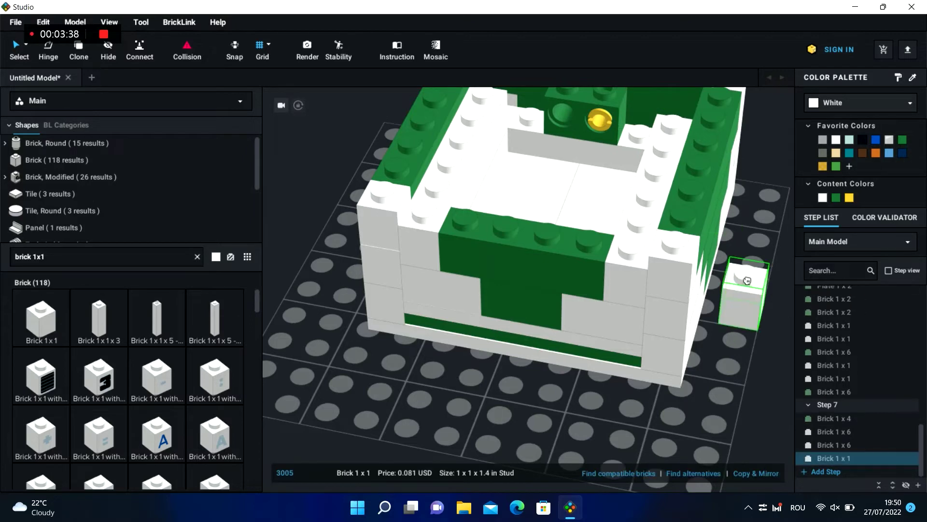
{"action": "left_click", "coordinate": [747, 280]}
{"action": "right_click_drag", "start_coordinate": [747, 281], "coordinate": [736, 354]}
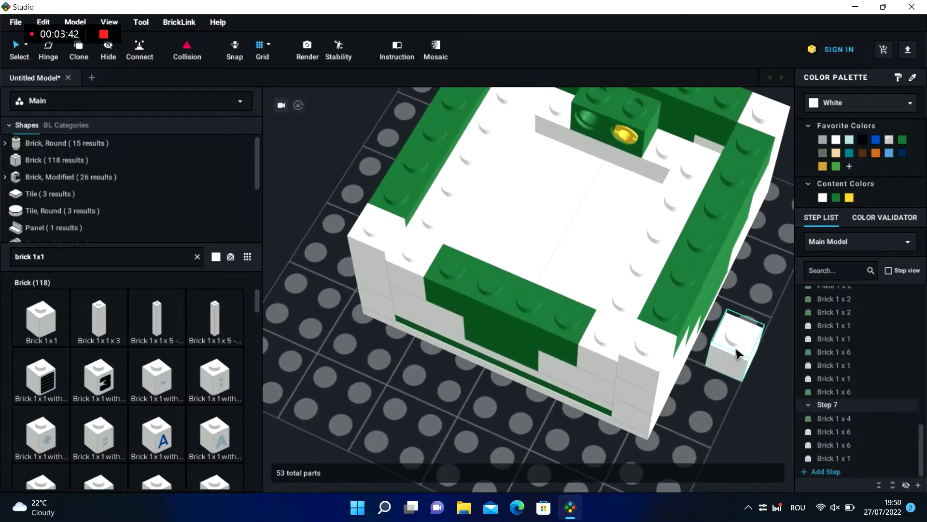
{"action": "key", "text": "ctrl+z"}
- Copy a white Brick 1 x 2 from the wall and place it on the inner ring on one side of the green Technic bricks
{"action": "left_click", "coordinate": [567, 384]}
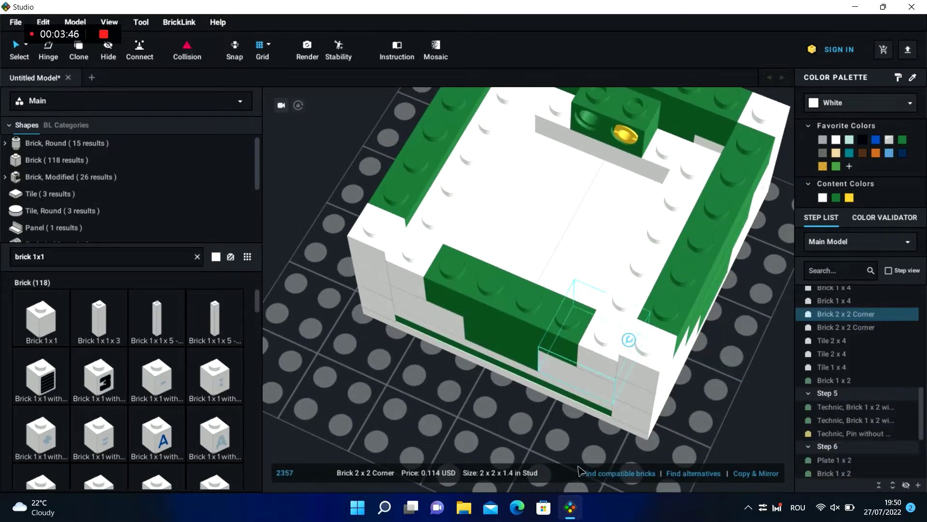
{"action": "left_click", "coordinate": [646, 400]}
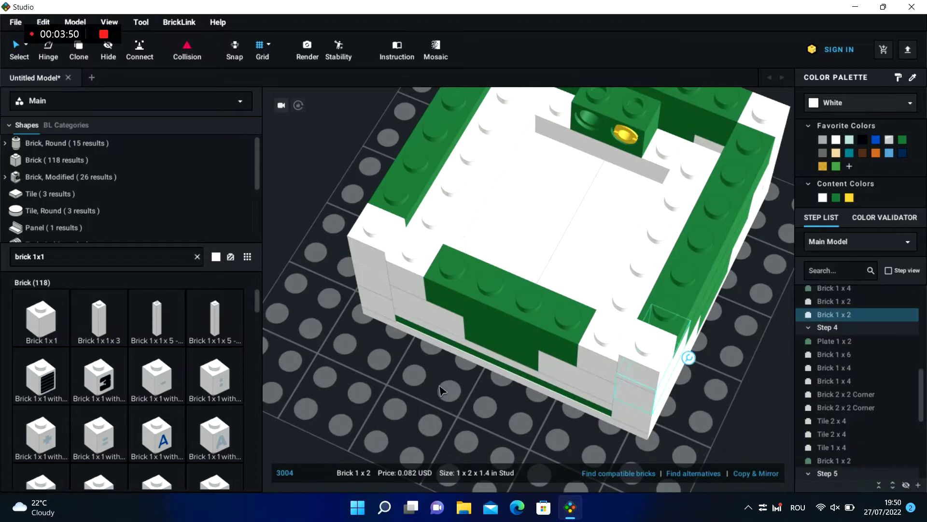
{"action": "key", "text": "ctrl+c"}
{"action": "key", "text": "ctrl+v"}
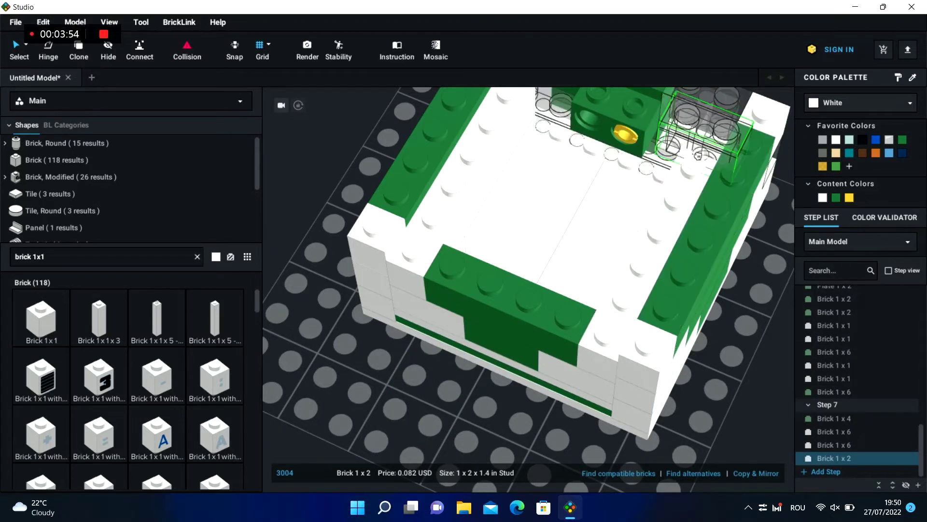
{"action": "right_click_drag", "start_coordinate": [551, 416], "coordinate": [548, 425]}
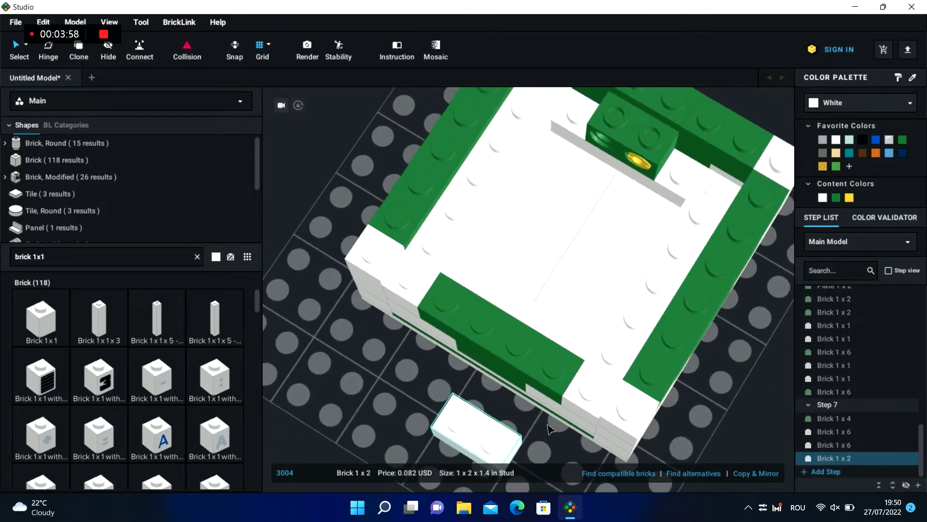
{"action": "left_click", "coordinate": [713, 182]}
{"action": "key", "text": "Escape"}
- Paste another white Brick 1 x 2, turn it, and place it on the inner ring on the Technic bricks' other side
{"action": "key", "text": "ctrl+v"}
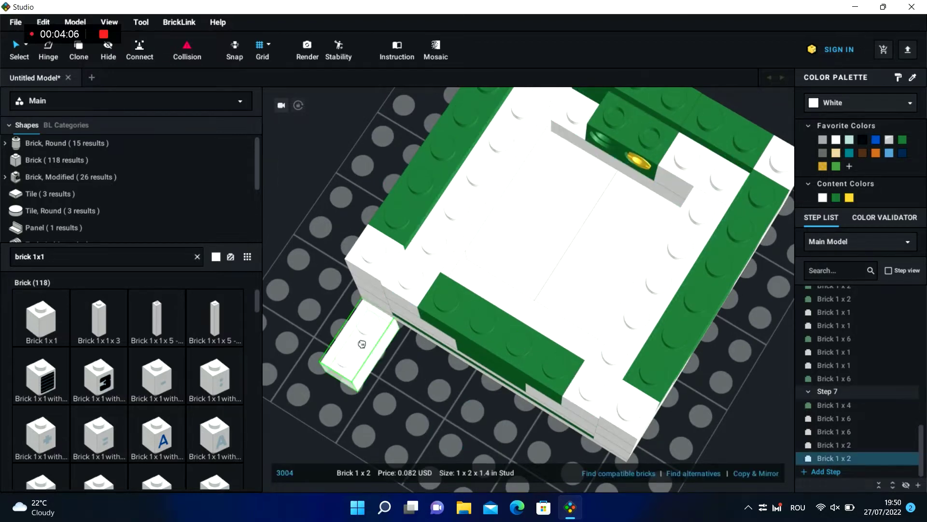
{"action": "key", "text": "Right"}
{"action": "left_click", "coordinate": [570, 107]}
{"action": "left_click", "coordinate": [377, 256]}
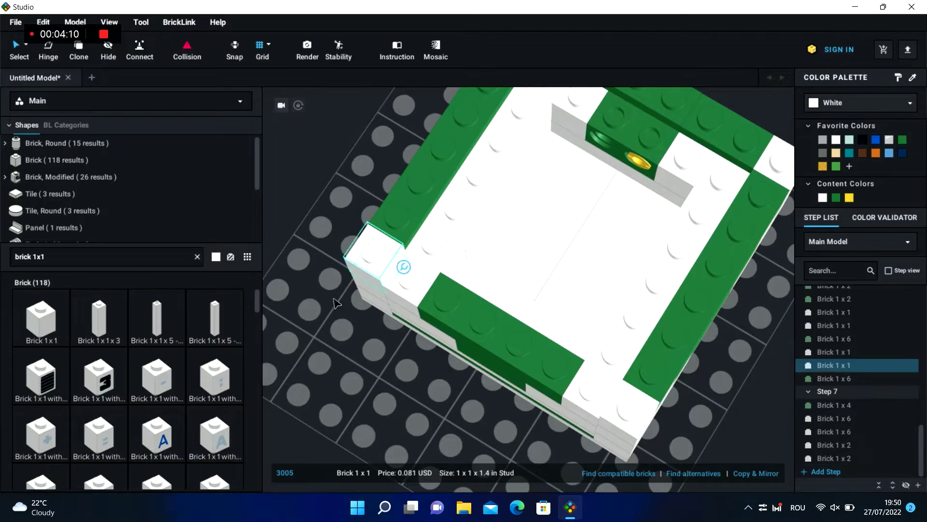
{"action": "left_click", "coordinate": [314, 323]}
{"action": "right_click_drag", "start_coordinate": [309, 324], "coordinate": [269, 310]}
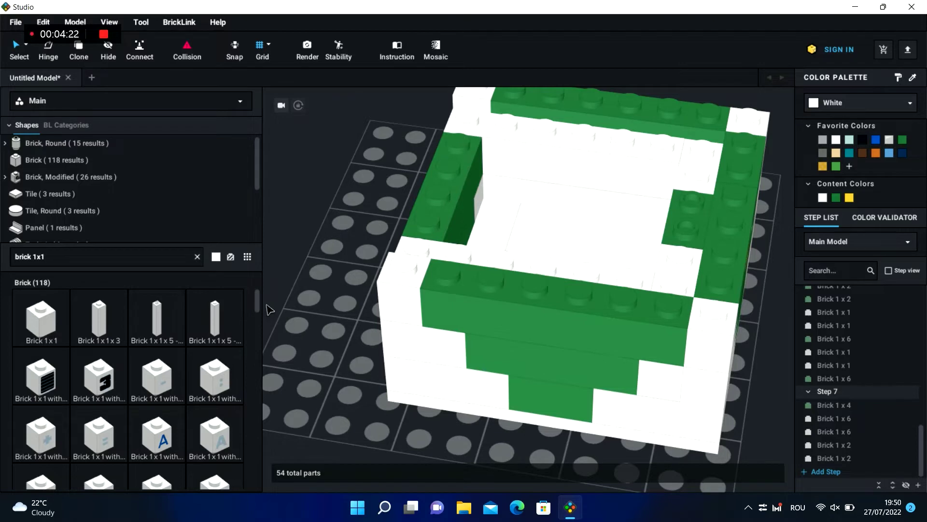
- Add building Step 8, search the part library for pin, and put a Technic Pin 1/2 with Friction Ridges on the ground beside the Technic wall
{"action": "left_click", "coordinate": [823, 471]}
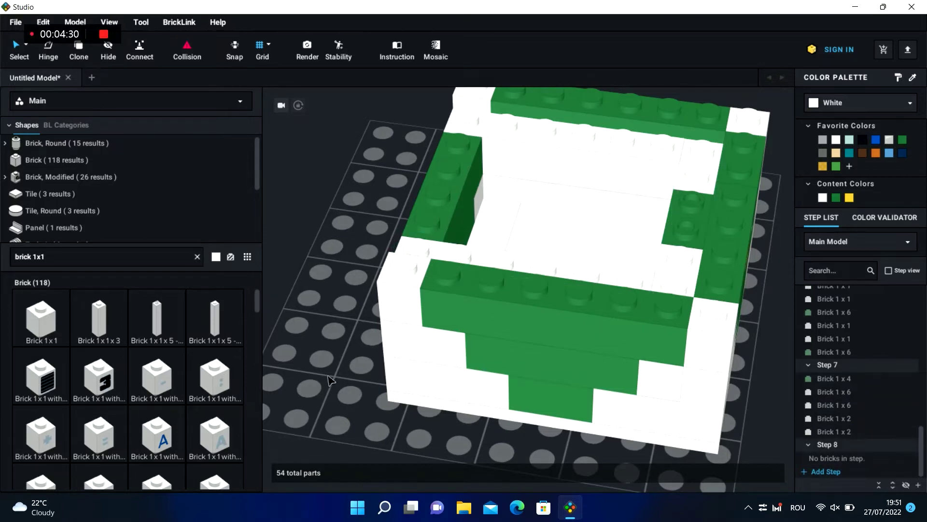
{"action": "right_click_drag", "start_coordinate": [332, 381], "coordinate": [296, 373]}
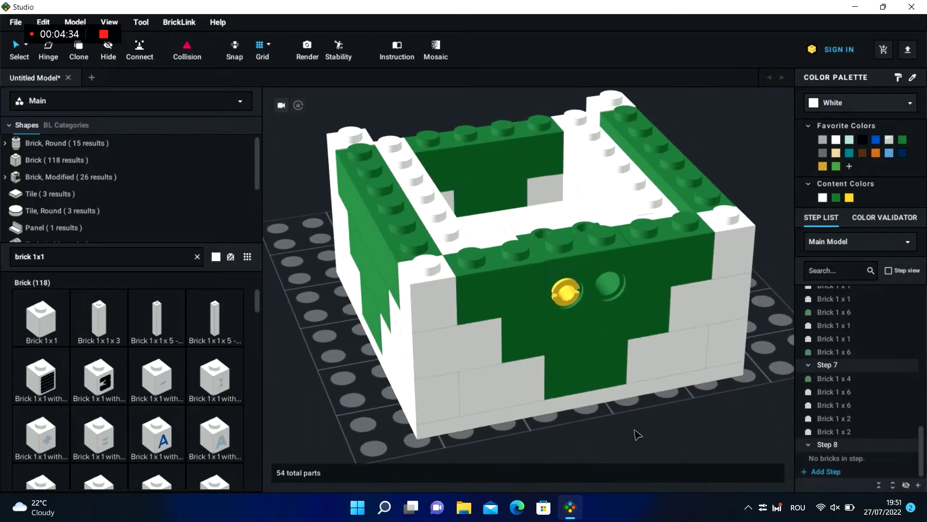
{"action": "type", "text": "pin"}
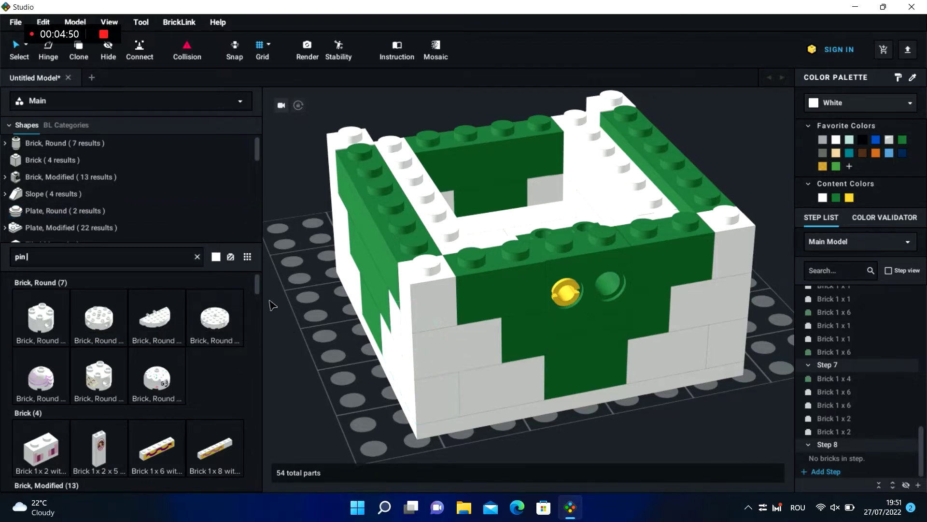
{"action": "scroll", "coordinate": [262, 300], "scroll_direction": "down", "scroll_amount": 3}
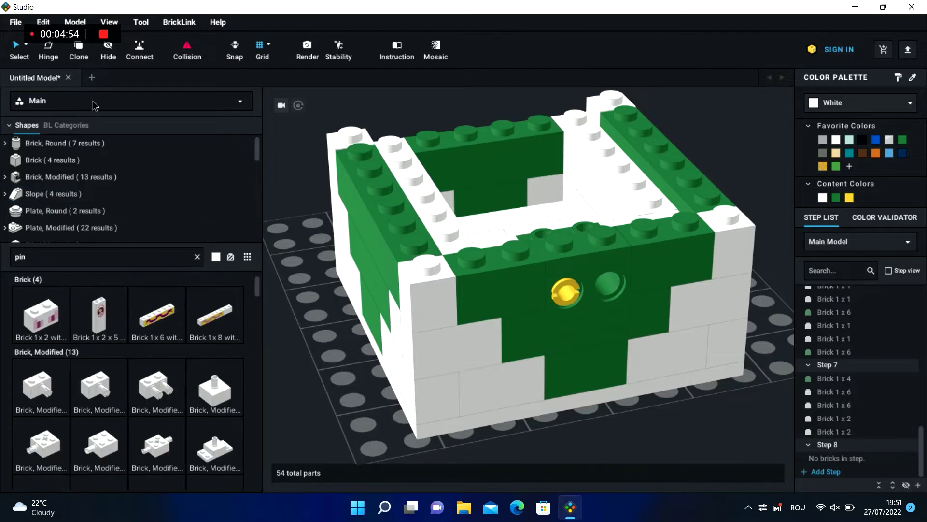
{"action": "scroll", "coordinate": [260, 155], "scroll_direction": "down", "scroll_amount": 3}
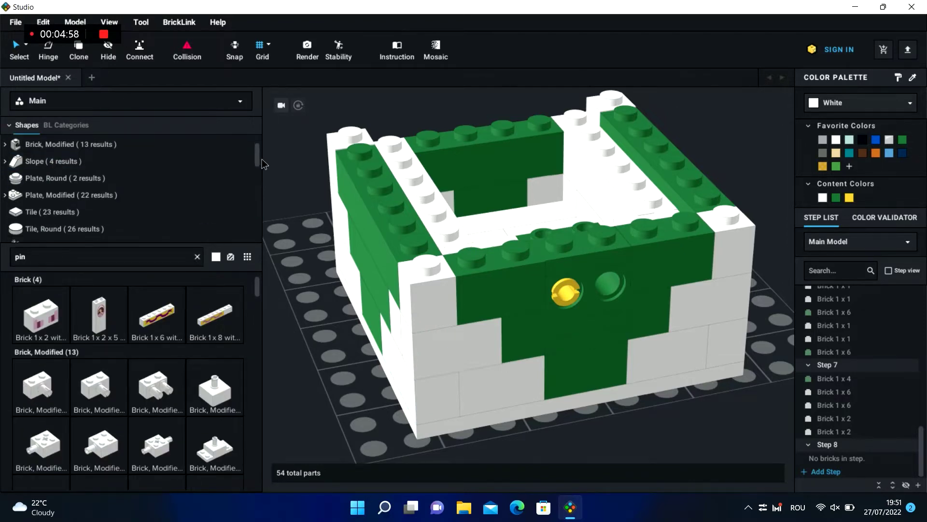
{"action": "scroll", "coordinate": [100, 302], "scroll_direction": "down", "scroll_amount": 5}
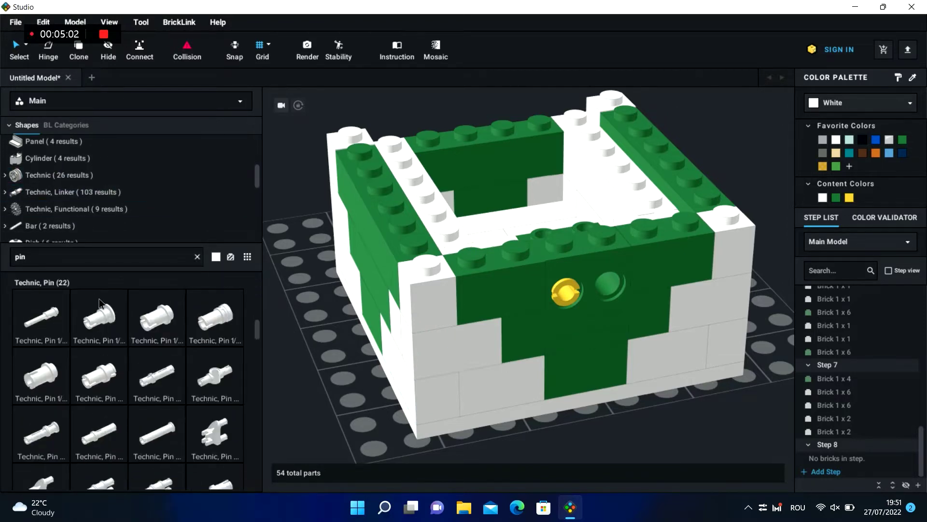
{"action": "left_click_drag", "start_coordinate": [168, 325], "coordinate": [639, 427]}
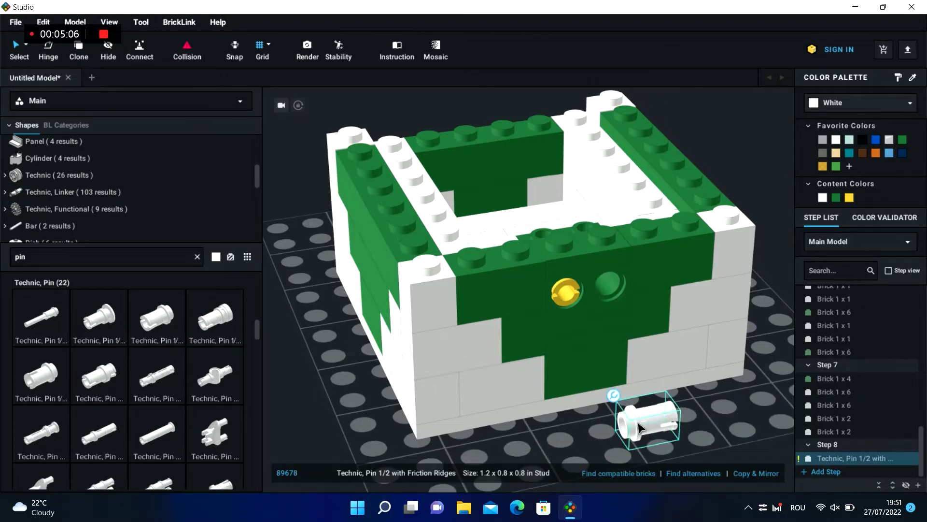
- Turn the pin to face the wall, colour it Red, and insert it into the empty hole beside the yellow pin
{"action": "key", "text": "Right"}
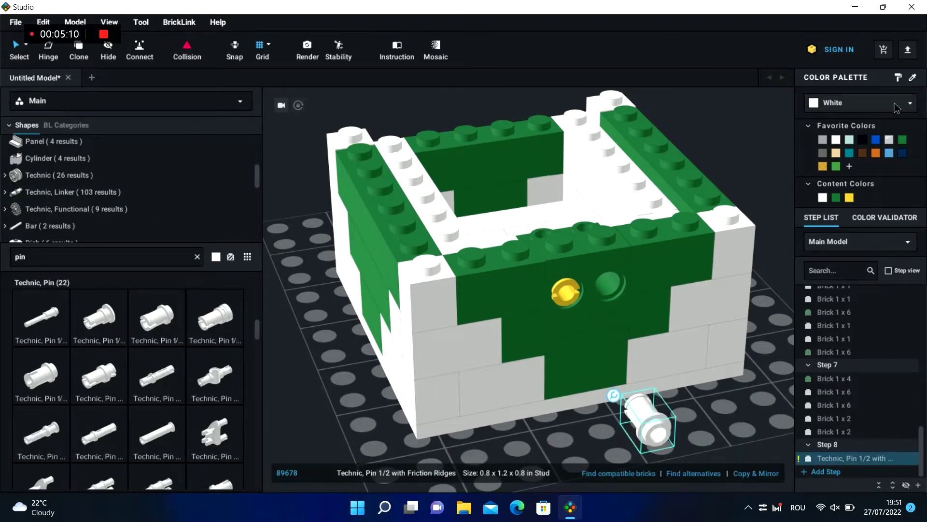
{"action": "left_click", "coordinate": [895, 107]}
{"action": "type", "text": "red"}
{"action": "left_click", "coordinate": [846, 161]}
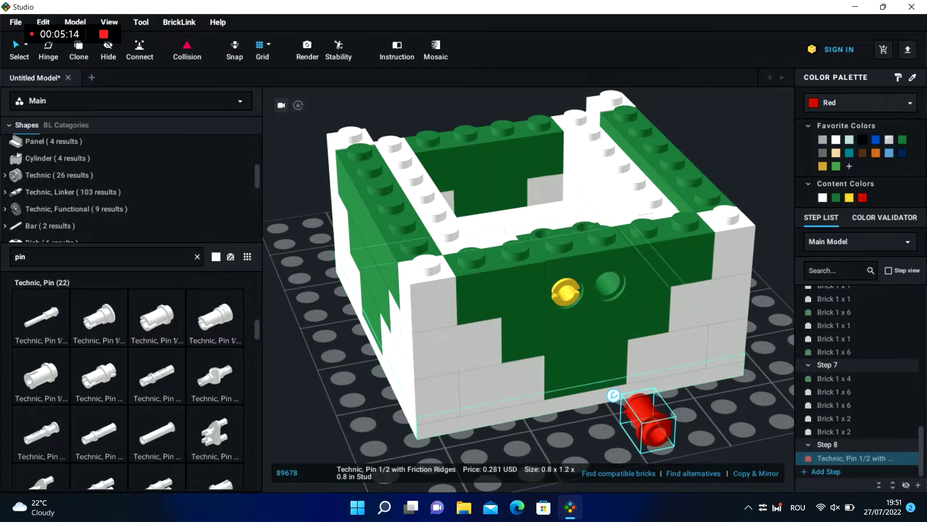
{"action": "left_click_drag", "start_coordinate": [649, 420], "coordinate": [613, 304]}
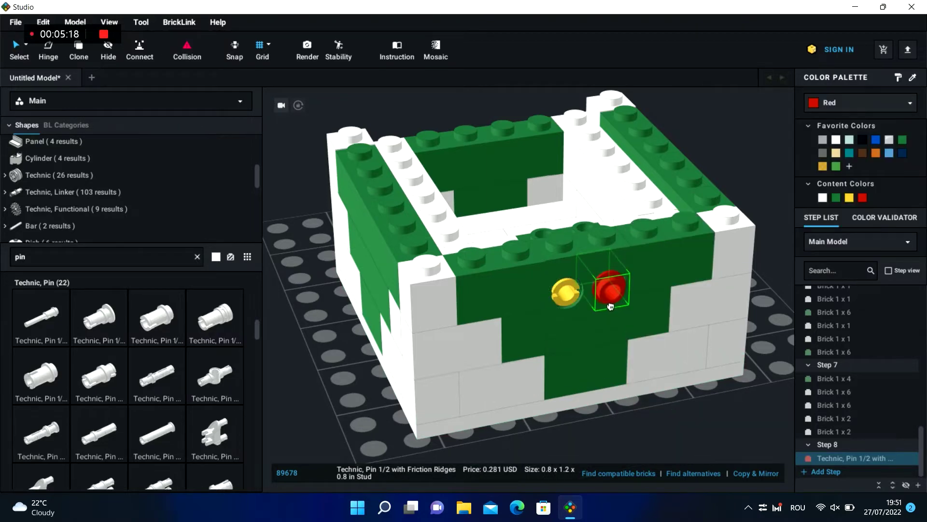
{"action": "left_click", "coordinate": [733, 405]}
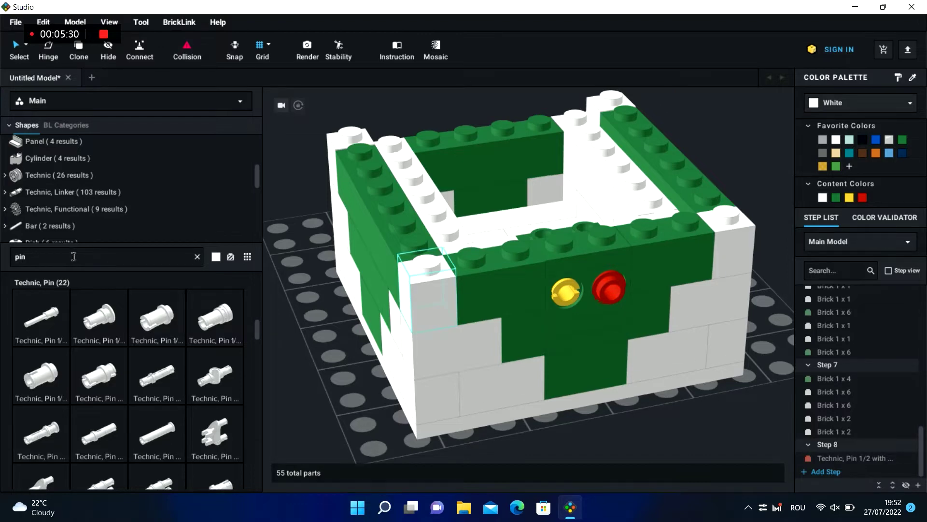
- Add building Step 9 and search the part library for tile 1x2
{"action": "left_click", "coordinate": [827, 471]}
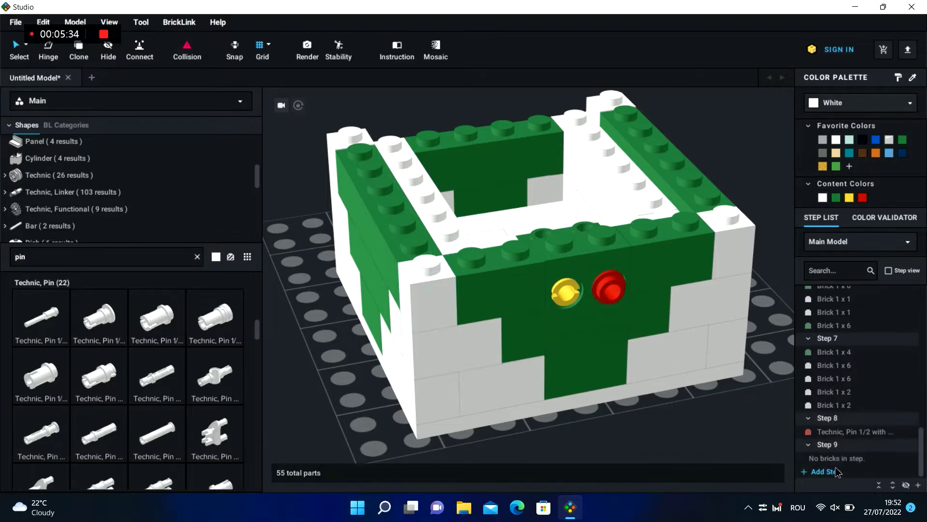
{"action": "type", "text": "tu"}
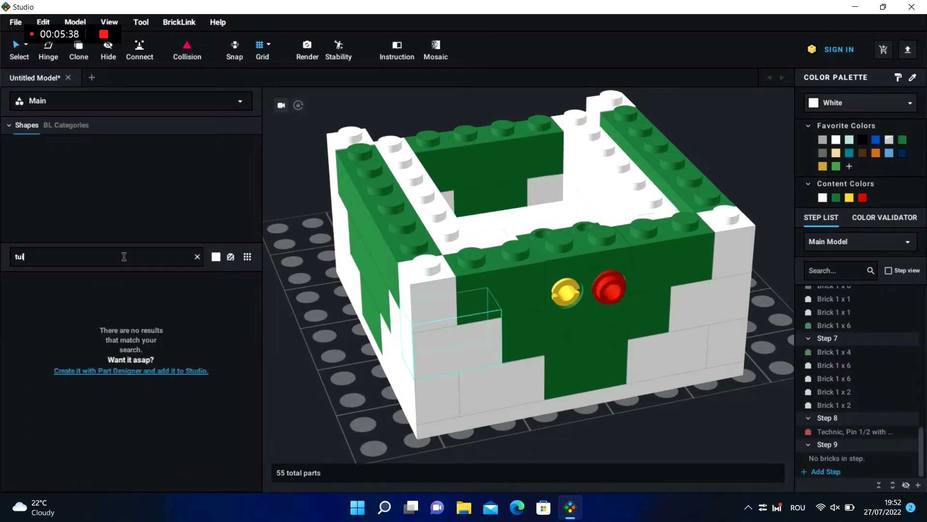
{"action": "key", "text": "BackSpace"}
{"action": "type", "text": "ile 1x2"}
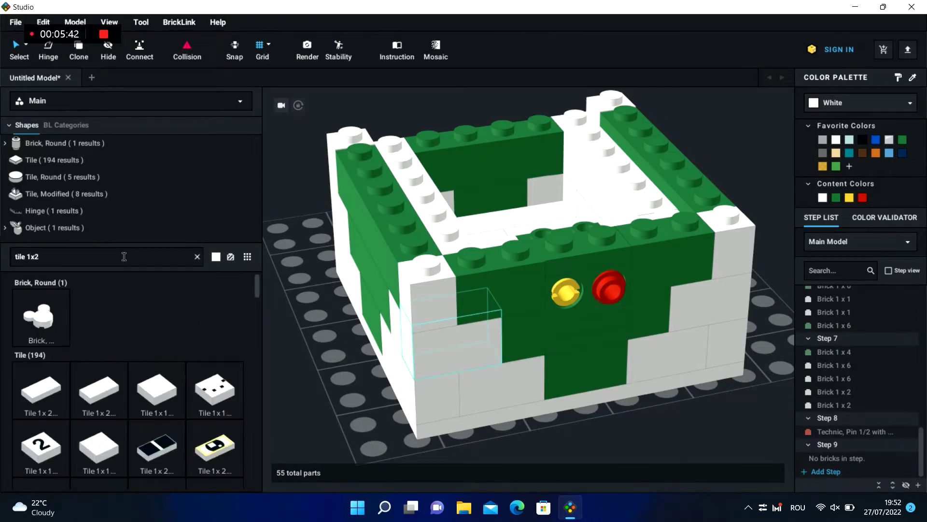
- Place a Tile 1 x 2 with Groove on the ground beside the pinned wall, stand it upright and colour it Green
{"action": "left_click", "coordinate": [47, 395]}
{"action": "left_click", "coordinate": [686, 405]}
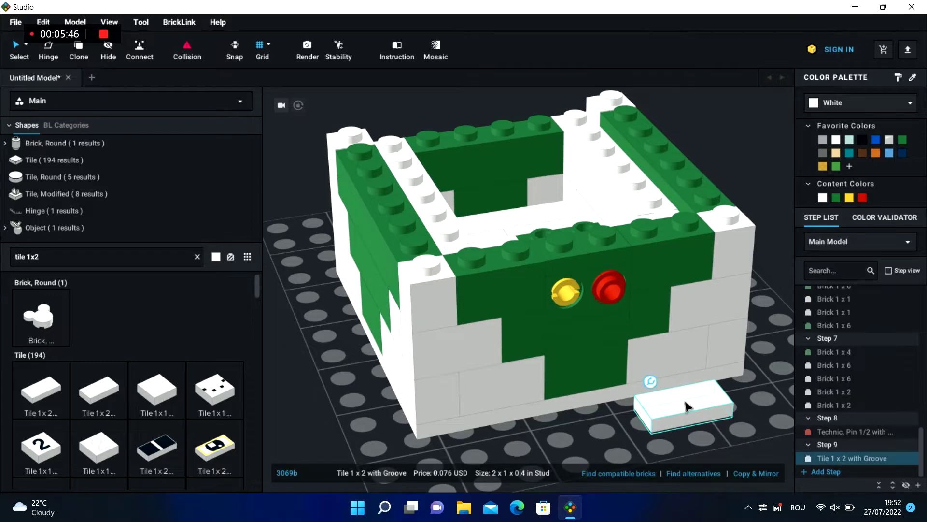
{"action": "mouse_move", "coordinate": [690, 408]}
{"action": "left_mouse_down"}
{"action": "mouse_move", "coordinate": [623, 290]}
{"action": "mouse_move", "coordinate": [601, 312]}
{"action": "mouse_move", "coordinate": [705, 416]}
{"action": "left_mouse_up"}
{"action": "left_click", "coordinate": [836, 198]}
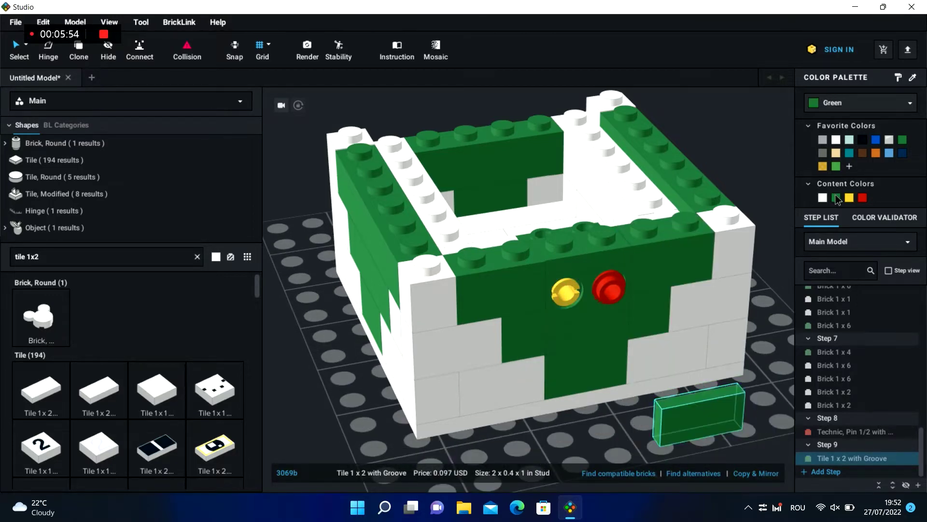
{"action": "left_click", "coordinate": [579, 428]}
{"action": "right_click_drag", "start_coordinate": [579, 429], "coordinate": [595, 424]}
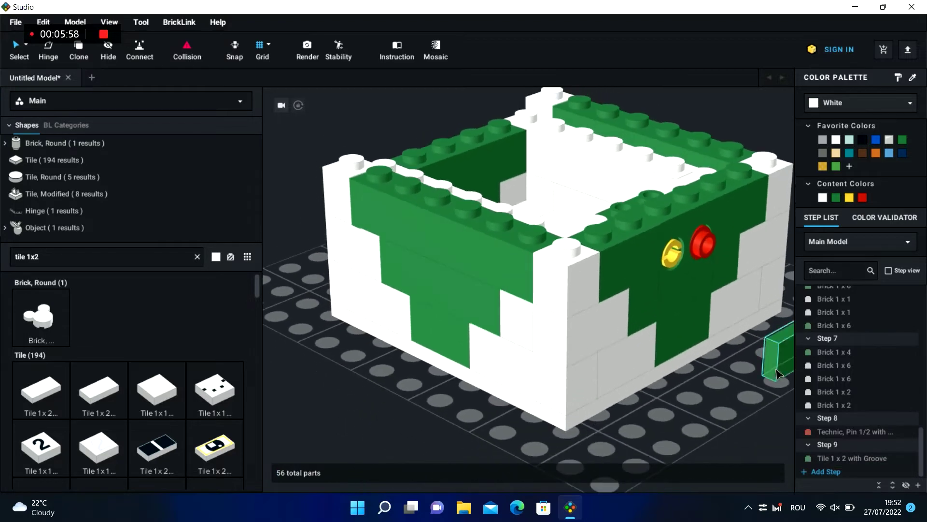
- Try repositioning the upright green tile in front of the pinned wall, and remove it from the model
{"action": "left_click_drag", "start_coordinate": [777, 365], "coordinate": [728, 375]}
{"action": "right_click_drag", "start_coordinate": [725, 374], "coordinate": [717, 376]}
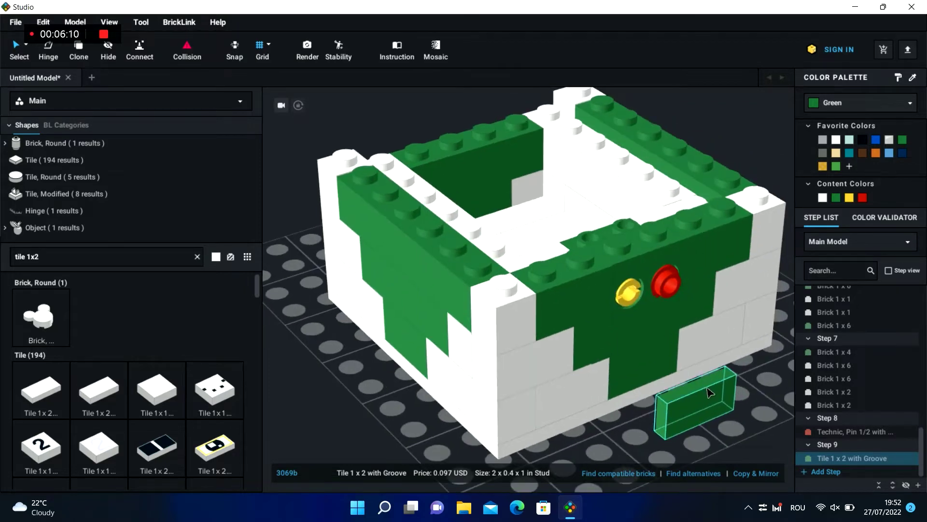
{"action": "mouse_move", "coordinate": [709, 392]}
{"action": "left_mouse_down"}
{"action": "mouse_move", "coordinate": [623, 294]}
{"action": "mouse_move", "coordinate": [705, 309]}
{"action": "mouse_move", "coordinate": [719, 403]}
{"action": "left_mouse_up"}
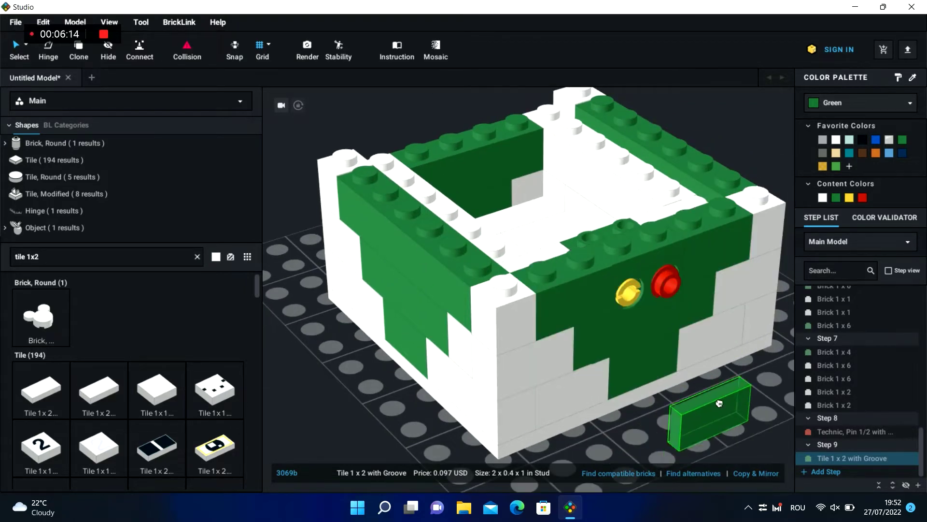
{"action": "right_click_drag", "start_coordinate": [623, 423], "coordinate": [638, 427]}
{"action": "left_click_drag", "start_coordinate": [771, 389], "coordinate": [755, 376]}
{"action": "key", "text": "Escape"}
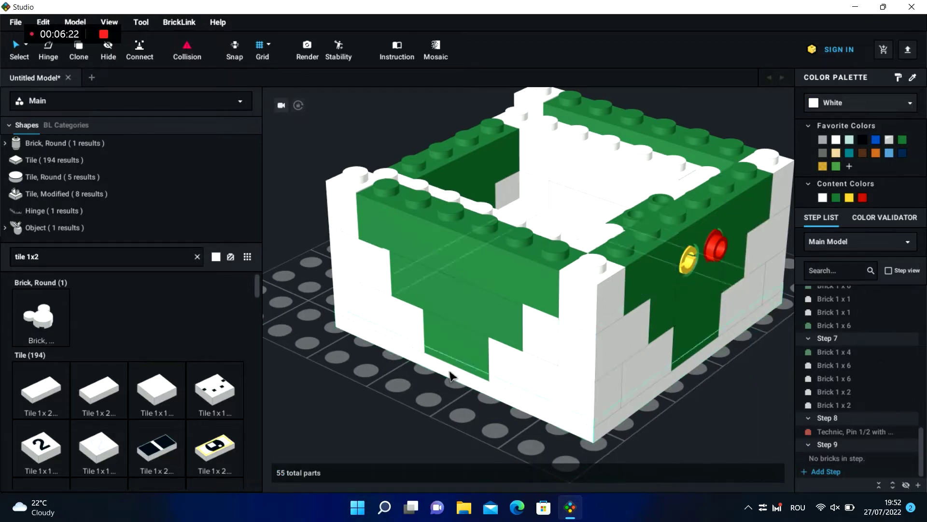
- Try fitting a white Tile 1 x 2 with Groove over the yellow and red pins on the outside of the wall
{"action": "right_click_drag", "start_coordinate": [342, 385], "coordinate": [310, 369]}
{"action": "left_click_drag", "start_coordinate": [412, 399], "coordinate": [531, 218]}
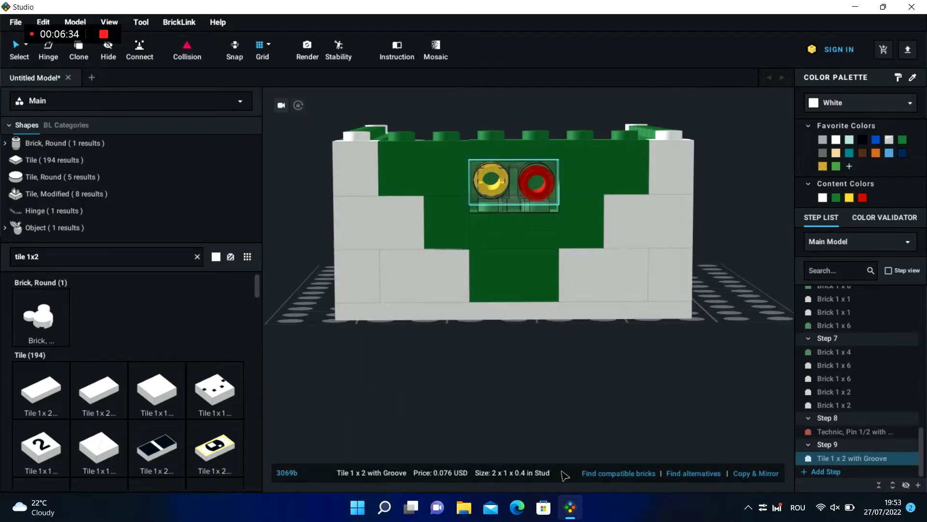
{"action": "left_click", "coordinate": [555, 419]}
{"action": "mouse_move", "coordinate": [497, 348]}
{"action": "right_mouse_down"}
{"action": "mouse_move", "coordinate": [506, 376]}
{"action": "mouse_move", "coordinate": [497, 365]}
{"action": "right_mouse_up"}
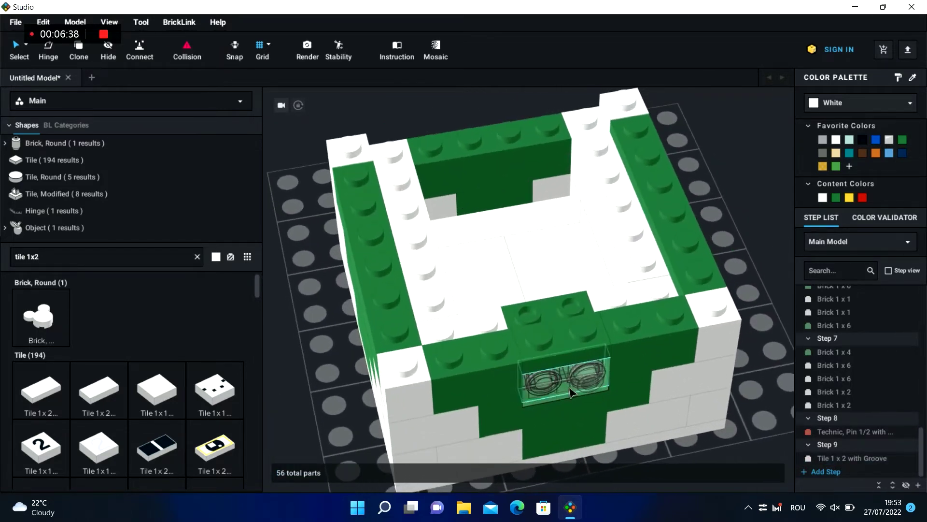
- Undo the accidental move of the Technic Brick 1 x 2 with Holes and delete the white tile from Step 9
{"action": "left_click", "coordinate": [840, 459]}
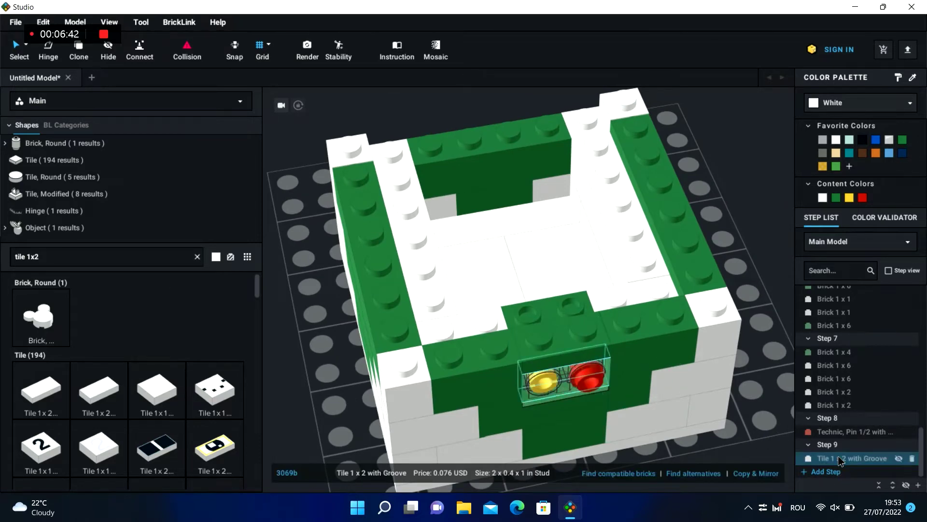
{"action": "left_click", "coordinate": [610, 389]}
{"action": "left_click_drag", "start_coordinate": [610, 389], "coordinate": [154, 112]}
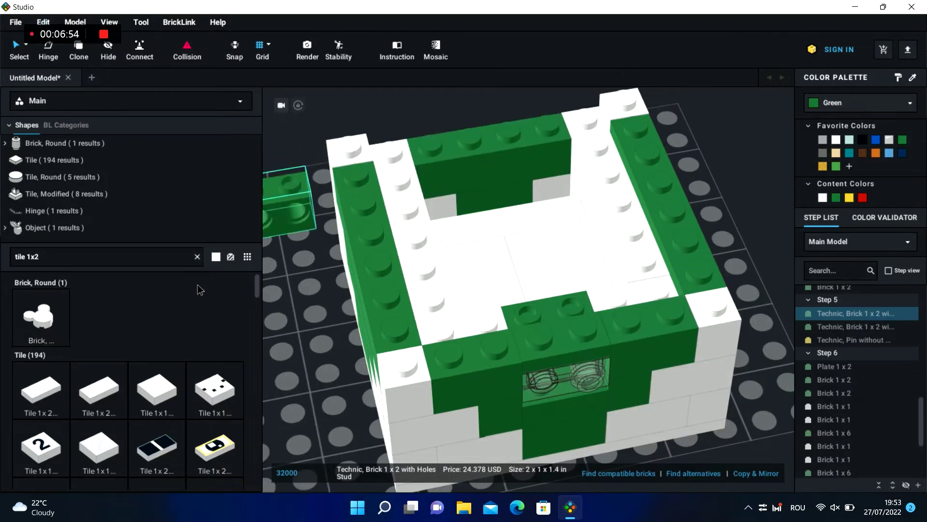
{"action": "key", "text": "ctrl+z"}
{"action": "left_click_drag", "start_coordinate": [922, 427], "coordinate": [922, 462]}
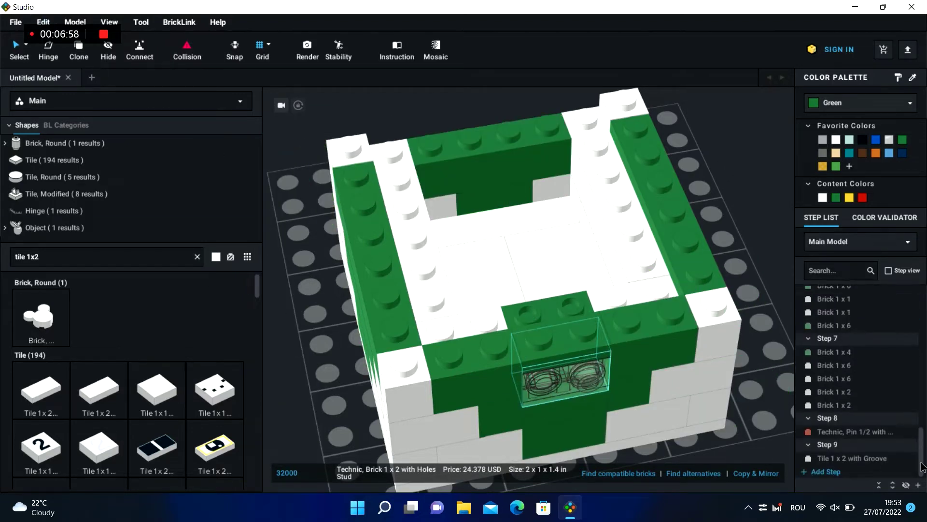
{"action": "left_click", "coordinate": [842, 458]}
{"action": "key", "text": "Delete"}
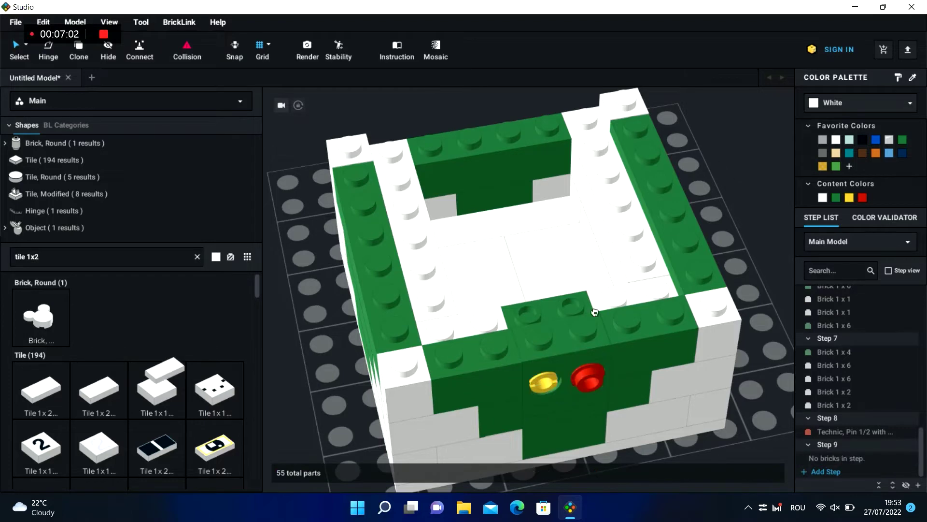
- Stand a new Tile 1 x 2 with Groove upright, colour it Green, and place it over the yellow and red pins
{"action": "key", "text": "ctrl+z"}
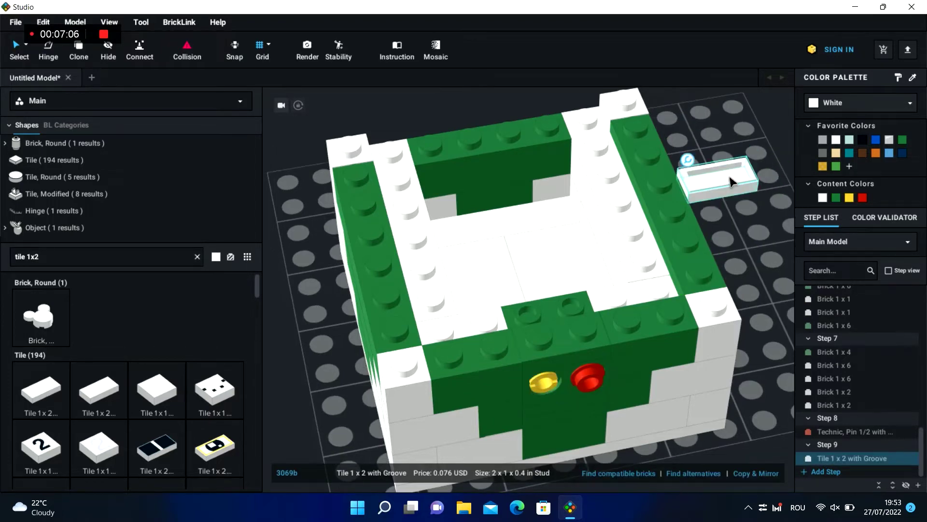
{"action": "key", "text": "Up"}
{"action": "left_click", "coordinate": [838, 198]}
{"action": "left_click_drag", "start_coordinate": [723, 181], "coordinate": [579, 397]}
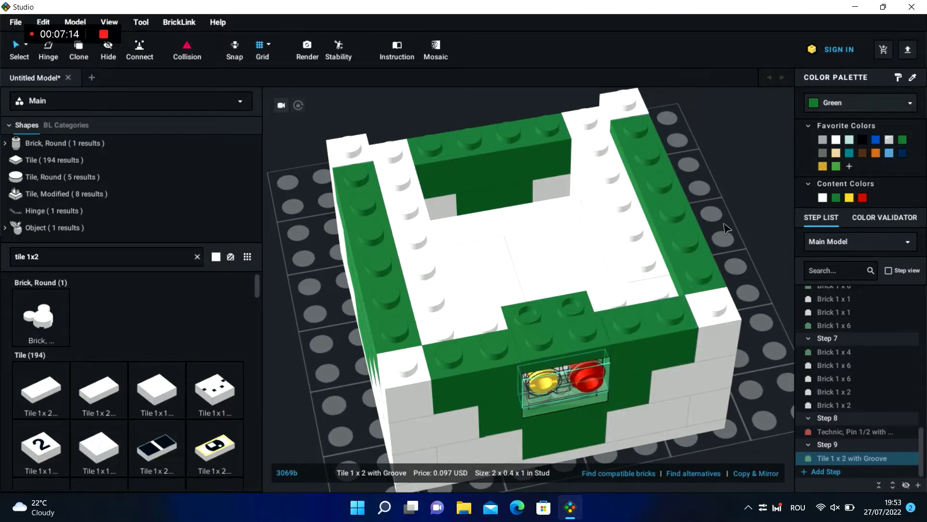
- Add Step 10 and place a white Brick 1 x 2 on the white corner at one end of the outer side wall
{"action": "left_click", "coordinate": [763, 202]}
{"action": "right_click_drag", "start_coordinate": [742, 185], "coordinate": [626, 347]}
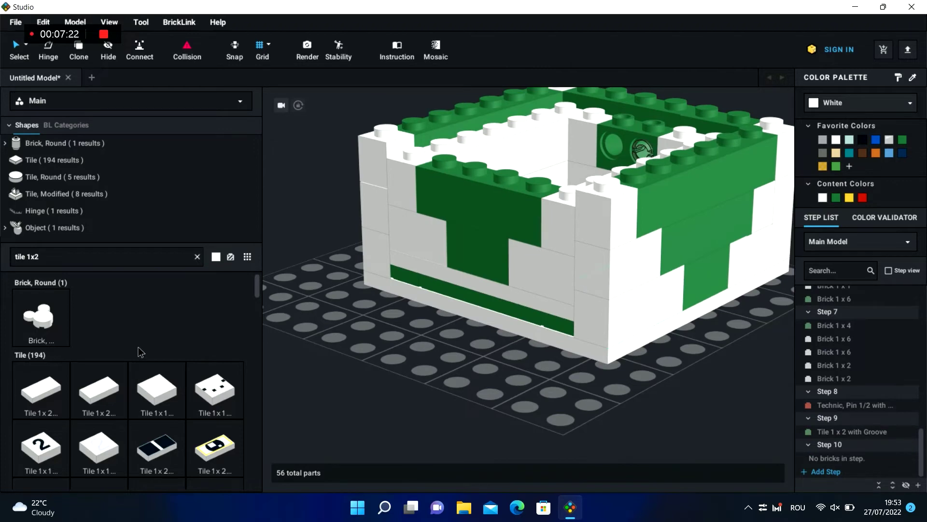
{"action": "type", "text": "bric"}
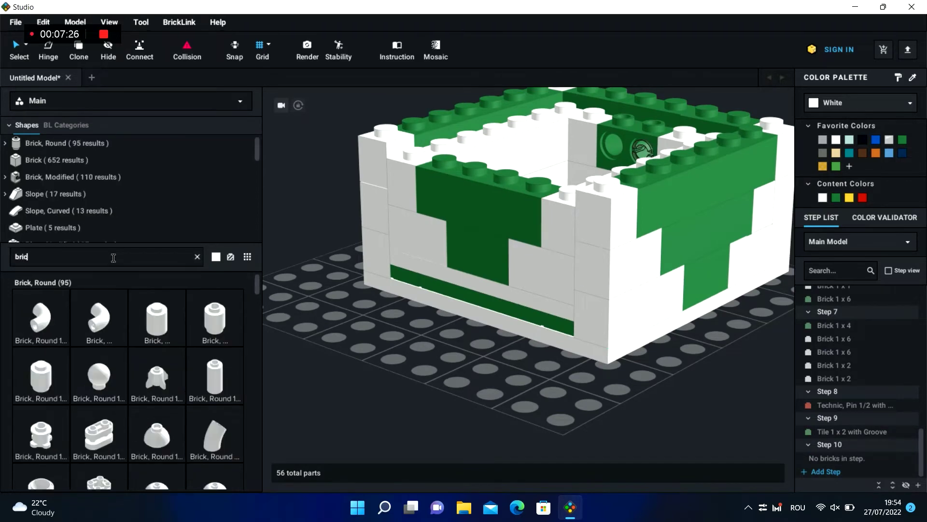
{"action": "type", "text": "k 1x2"}
{"action": "left_click", "coordinate": [56, 159]}
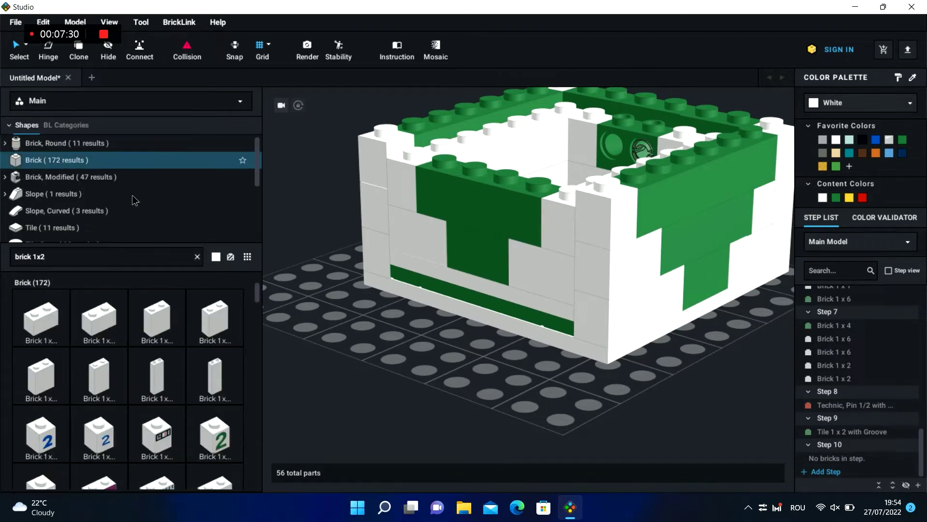
{"action": "left_click_drag", "start_coordinate": [58, 319], "coordinate": [623, 196]}
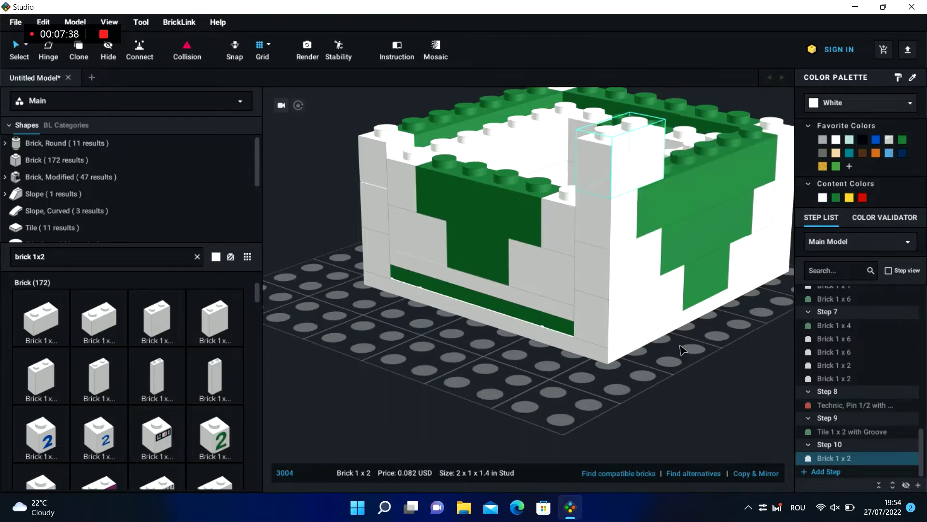
{"action": "left_click", "coordinate": [722, 356]}
{"action": "right_click_drag", "start_coordinate": [727, 356], "coordinate": [575, 372]}
- Copy the white Brick 1 x 2 to the corner at the other end of the same side wall
{"action": "left_click", "coordinate": [501, 187]}
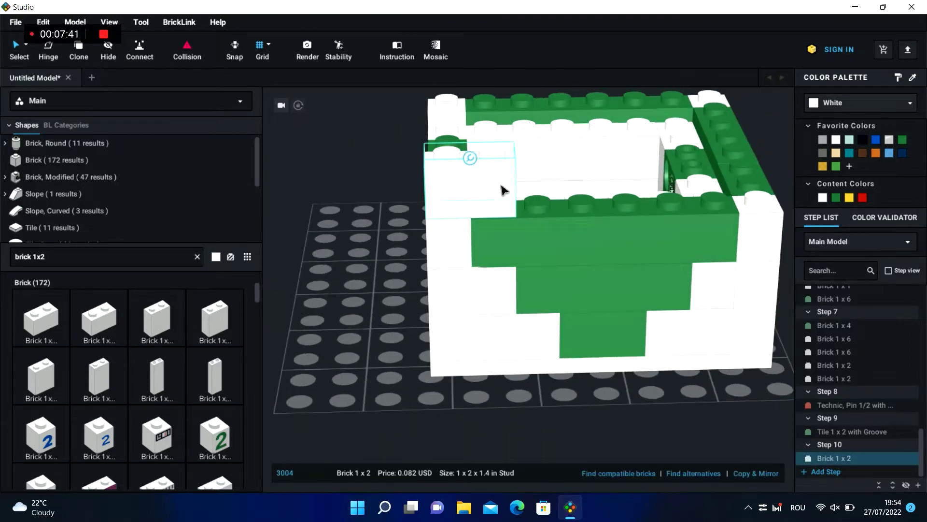
{"action": "left_click", "coordinate": [374, 331]}
{"action": "key", "text": "ctrl+v"}
{"action": "left_click", "coordinate": [740, 207]}
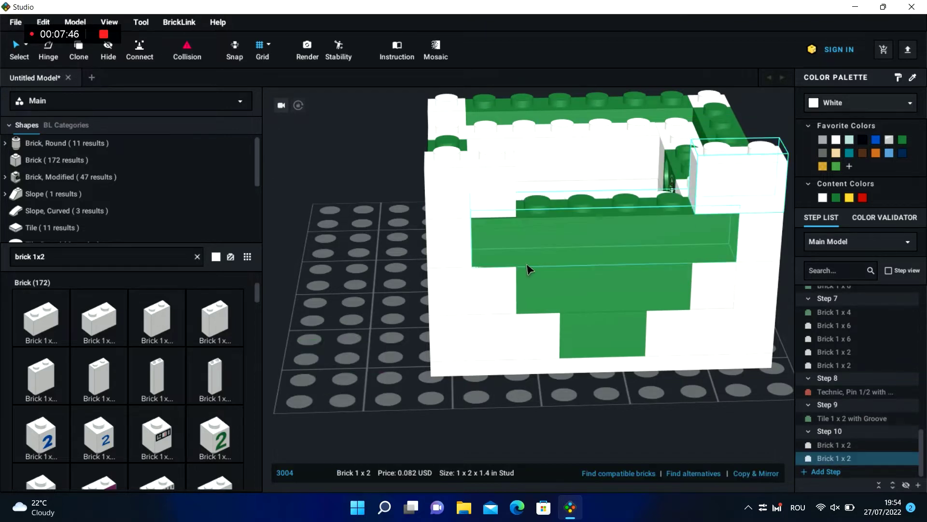
- Copy a green Brick 1 x 4 into the gap between the two white bricks on the side wall
{"action": "left_click", "coordinate": [578, 292]}
{"action": "key", "text": "ctrl+c"}
{"action": "key", "text": "ctrl+v"}
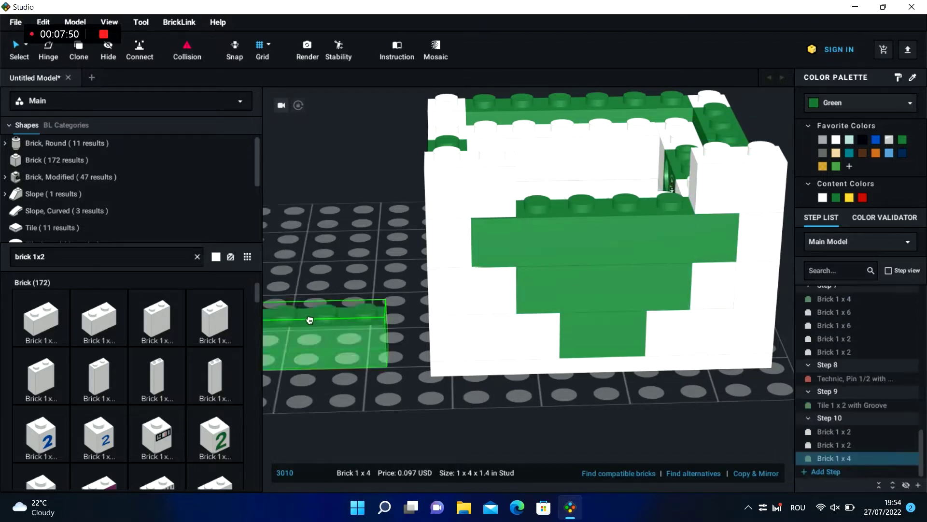
{"action": "left_click", "coordinate": [612, 211]}
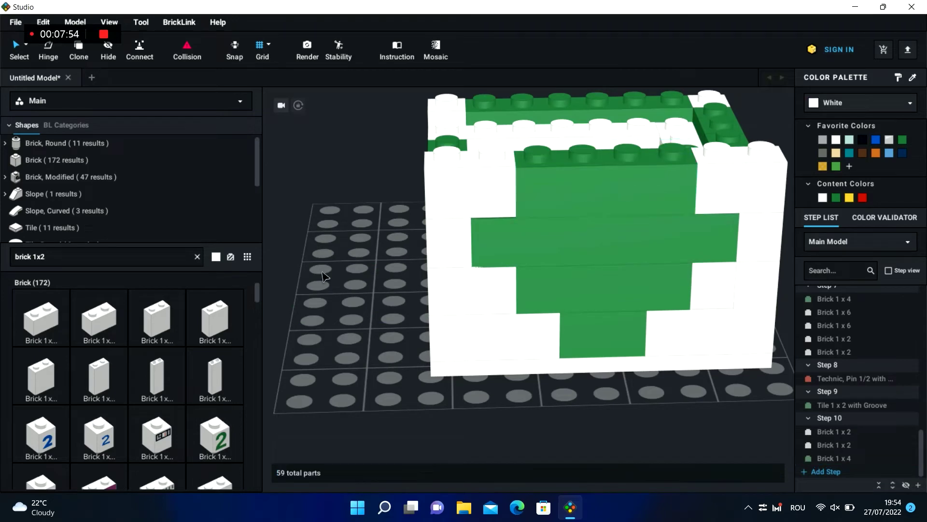
- Copy the new row of two white Brick 1 x 2 and the green Brick 1 x 4 onto the opposite side wall
{"action": "right_click_drag", "start_coordinate": [613, 211], "coordinate": [378, 297]}
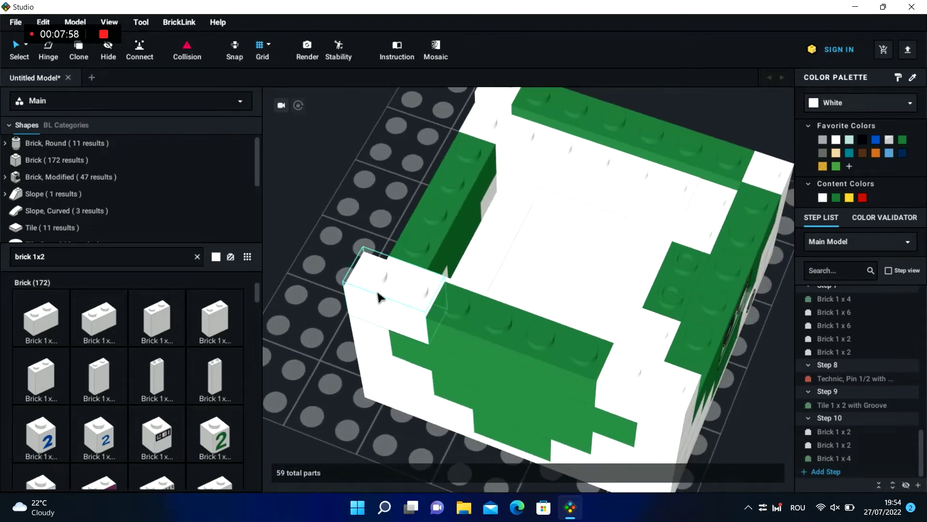
{"action": "left_click", "coordinate": [378, 297]}
{"action": "left_click", "coordinate": [459, 320], "text": "ctrl"}
{"action": "left_click", "coordinate": [660, 389], "text": "ctrl"}
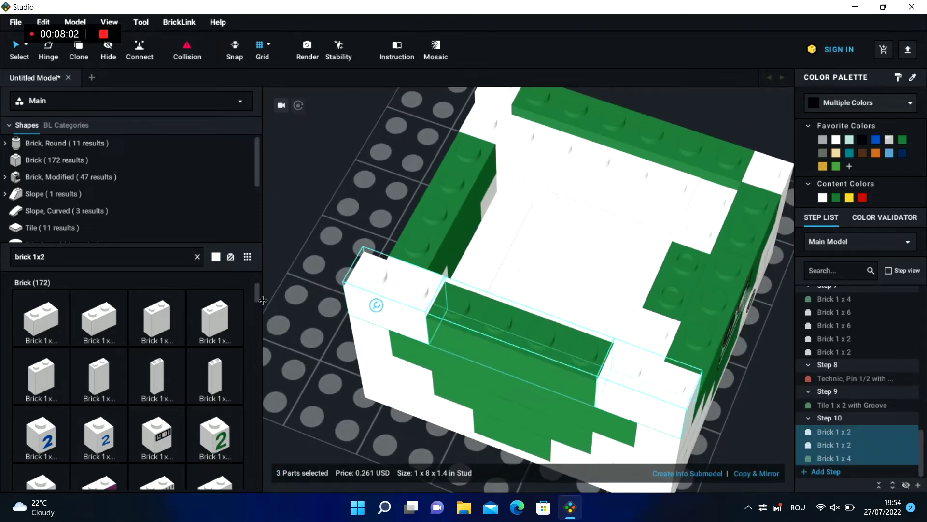
{"action": "key", "text": "ctrl+c"}
{"action": "key", "text": "ctrl+v"}
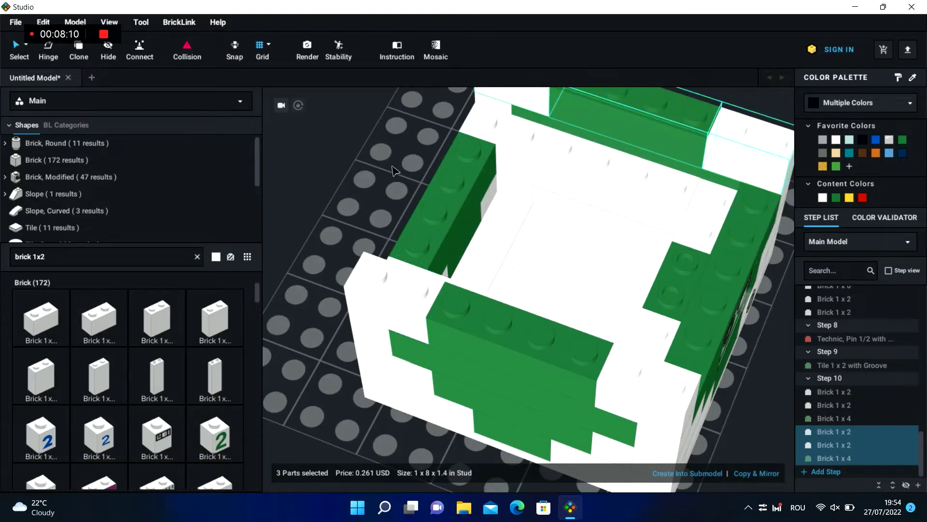
{"action": "left_click", "coordinate": [530, 99]}
- Place a Brick 1 x 4 centred on the wall above the pins and colour it Green
{"action": "right_click_drag", "start_coordinate": [530, 99], "coordinate": [355, 157]}
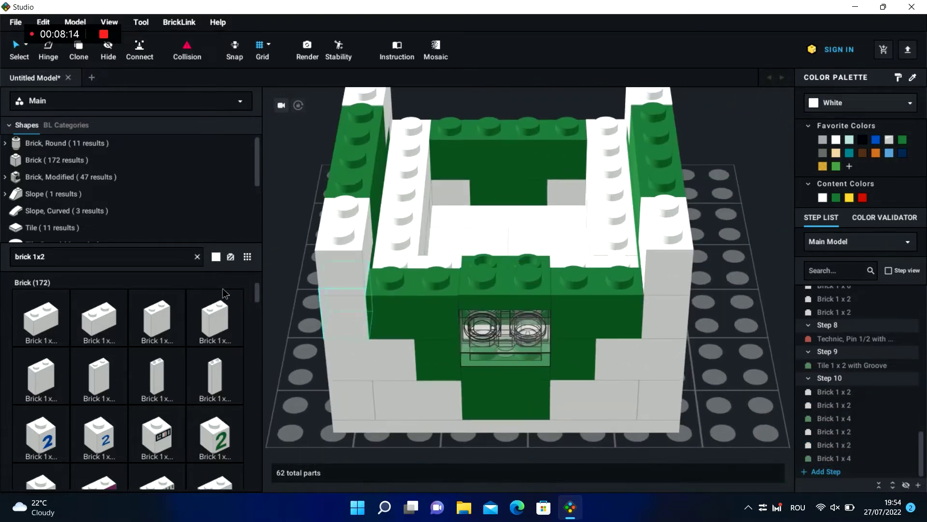
{"action": "key", "text": "BackSpace"}
{"action": "type", "text": "b"}
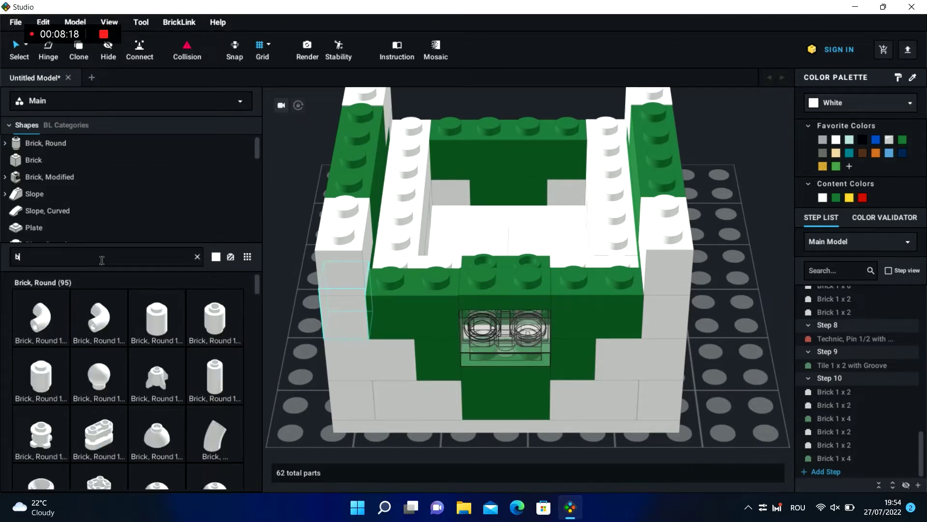
{"action": "type", "text": "rick 1x4"}
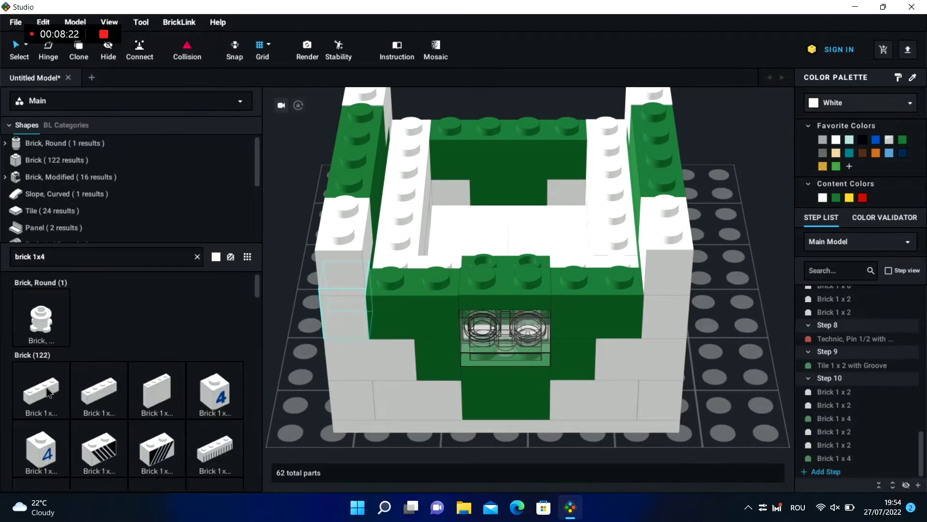
{"action": "left_click_drag", "start_coordinate": [41, 391], "coordinate": [505, 283]}
{"action": "scroll", "coordinate": [503, 283], "scroll_direction": "up", "scroll_amount": 1}
{"action": "left_click", "coordinate": [579, 261]}
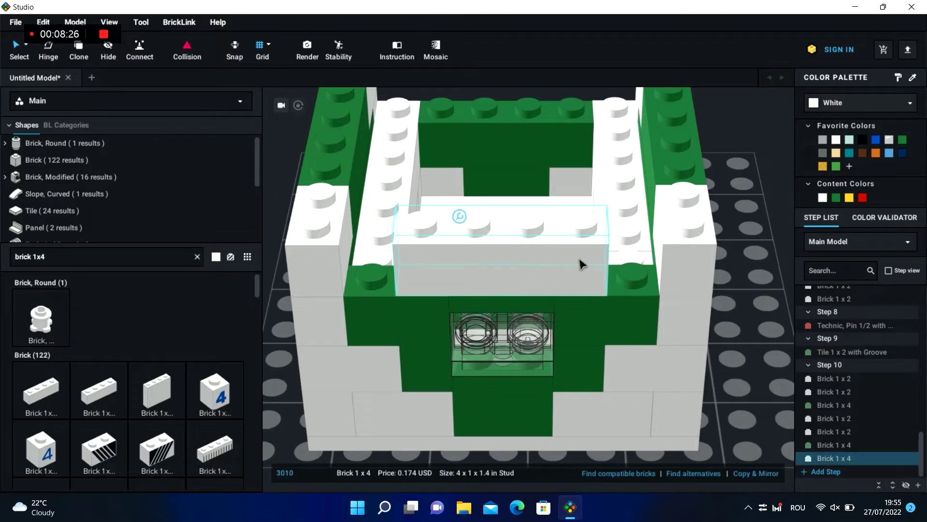
{"action": "left_click", "coordinate": [835, 198]}
{"action": "left_click", "coordinate": [110, 22]}
{"action": "left_click", "coordinate": [130, 52]}
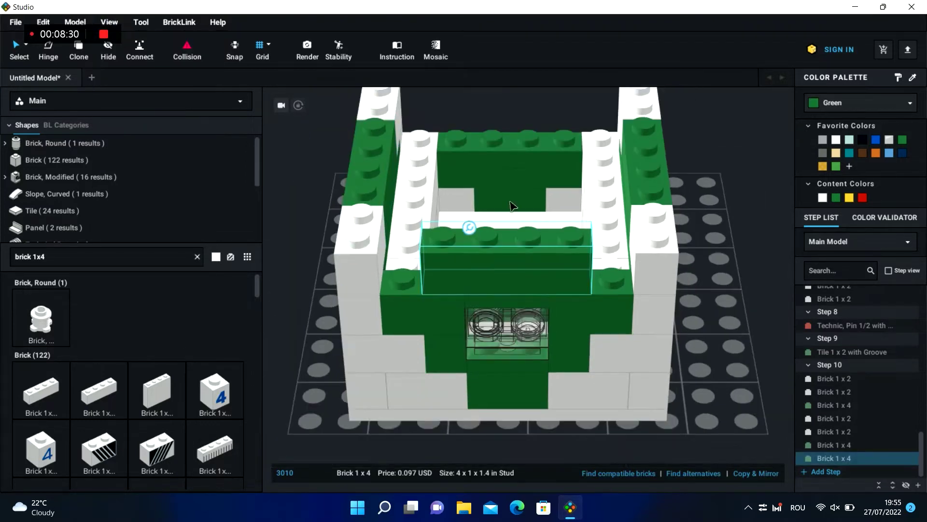
- Delete the two white Brick 1 x 2 from the corners beside the pinned wall
{"action": "left_click", "coordinate": [742, 293]}
{"action": "left_click", "coordinate": [335, 243]}
{"action": "key", "text": "Delete"}
{"action": "left_click", "coordinate": [648, 276]}
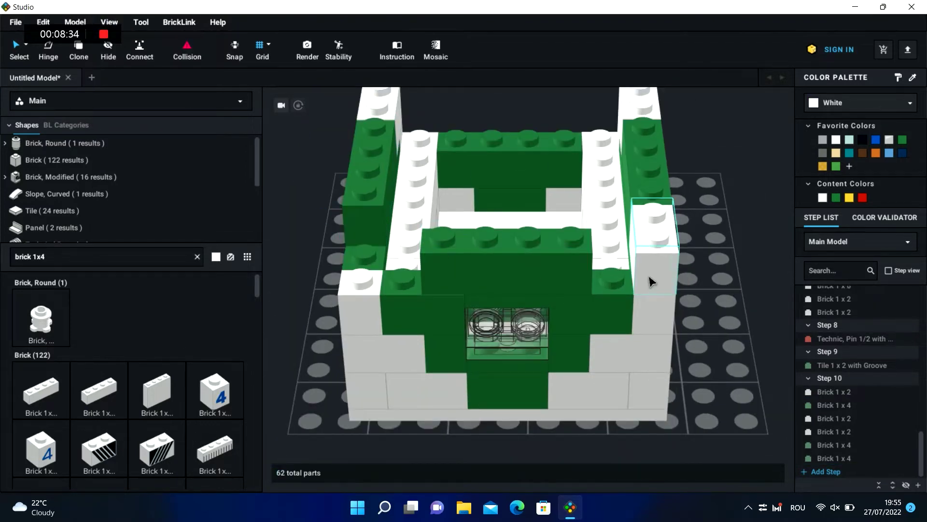
{"action": "key", "text": "Delete"}
- Search the parts for "brick corner" and place a white Brick 2 x 2 Corner on one end of the pinned wall
{"action": "type", "text": "brick"}
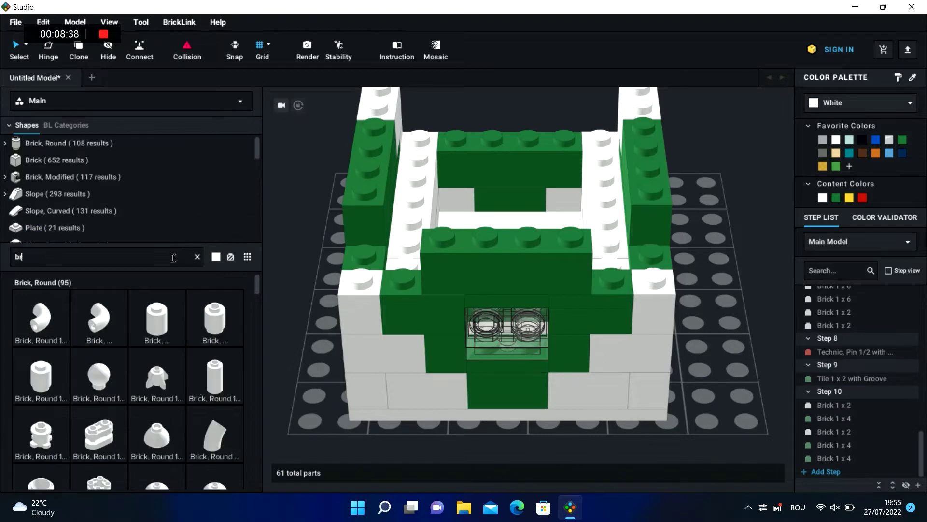
{"action": "type", "text": " corner"}
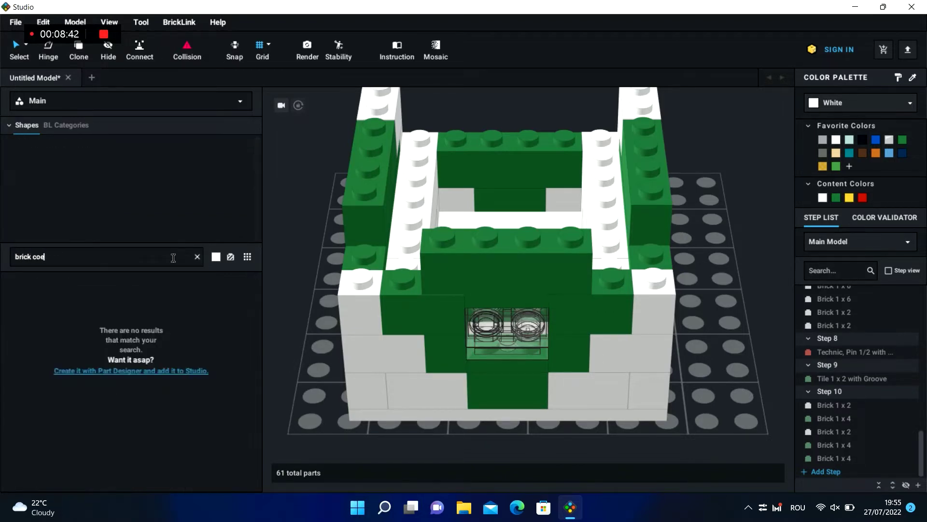
{"action": "left_click", "coordinate": [4, 163]}
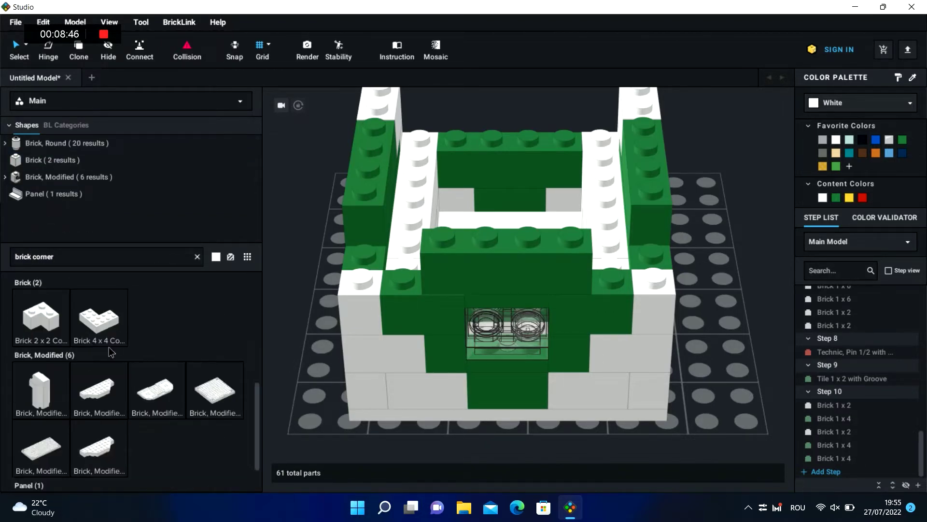
{"action": "scroll", "coordinate": [256, 426], "scroll_direction": "down", "scroll_amount": 1}
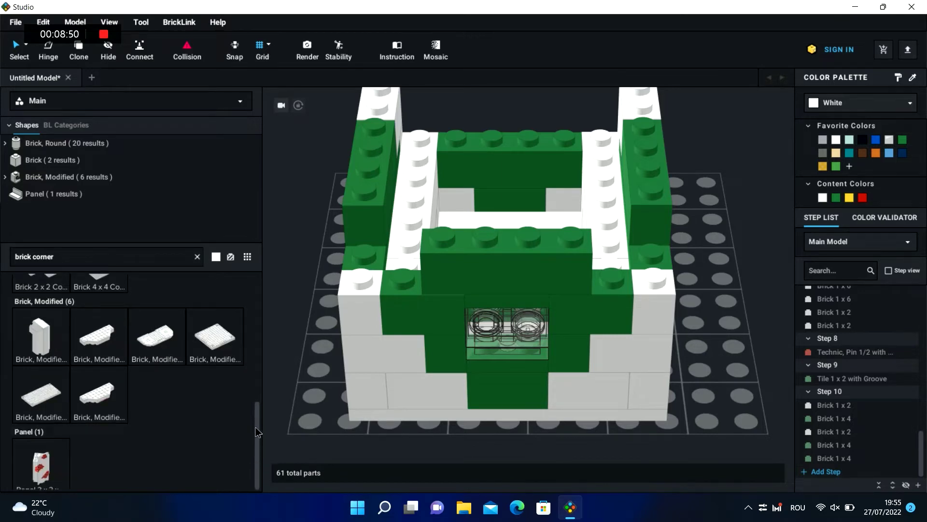
{"action": "left_click_drag", "start_coordinate": [53, 313], "coordinate": [645, 268]}
- Discard the pasted wall row, delete the Brick 2 x 2 Corner, and place it again on the same corner
{"action": "key", "text": "ctrl+v"}
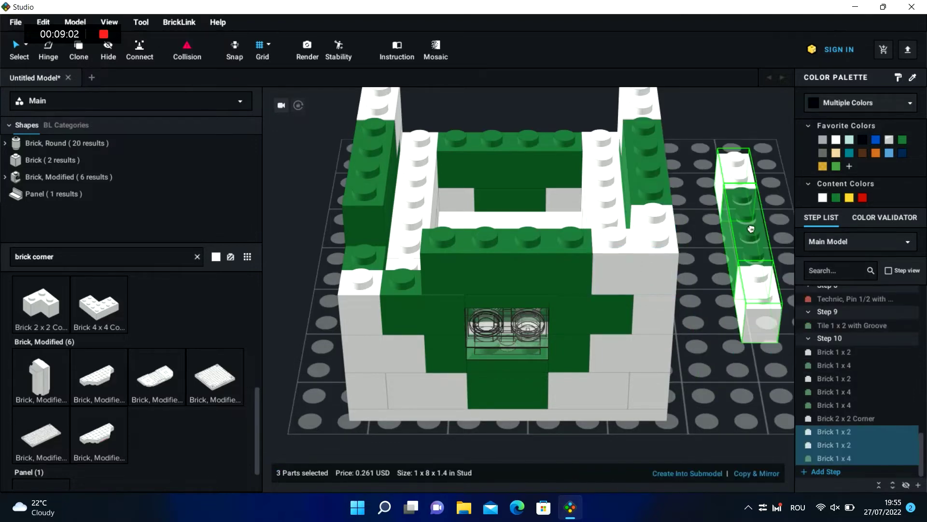
{"action": "key", "text": "Delete"}
{"action": "left_click", "coordinate": [657, 251]}
{"action": "key", "text": "Delete"}
{"action": "left_click_drag", "start_coordinate": [47, 315], "coordinate": [643, 269]}
{"action": "left_click", "coordinate": [741, 267]}
{"action": "key", "text": "Escape"}
{"action": "key", "text": "ctrl+v"}
{"action": "key", "text": "Escape"}
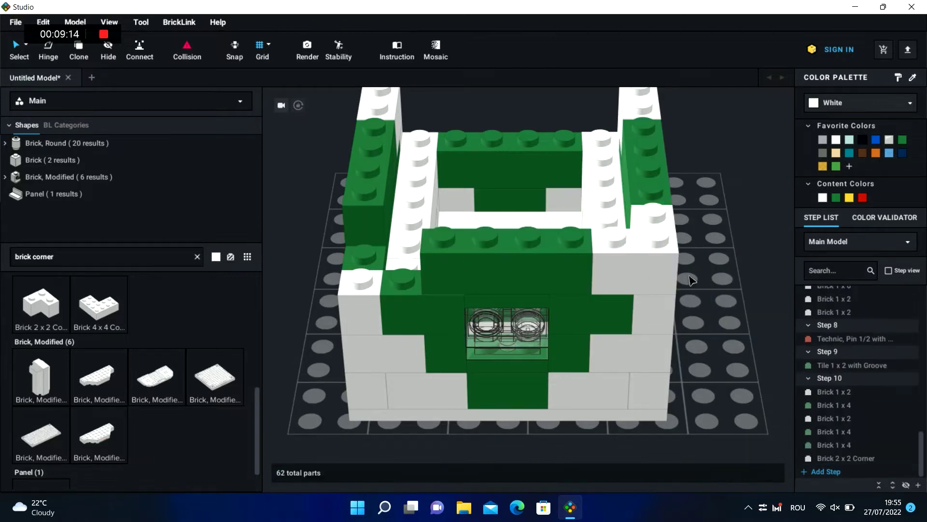
- Copy the white Brick 2 x 2 Corner, rotate it, and fit it on the other end of the pinned wall
{"action": "left_click", "coordinate": [647, 263]}
{"action": "left_click", "coordinate": [755, 277]}
{"action": "key", "text": "ctrl+v"}
{"action": "key", "text": "Right"}
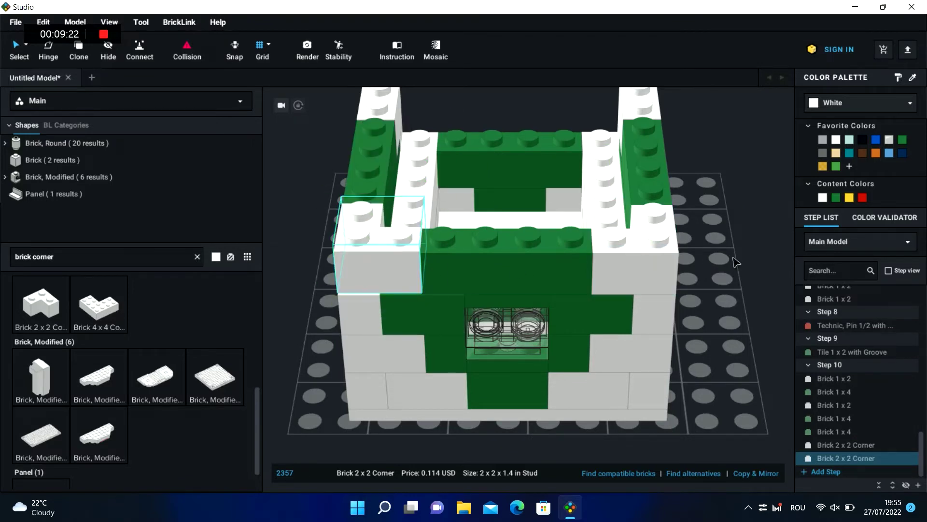
{"action": "left_click", "coordinate": [365, 284]}
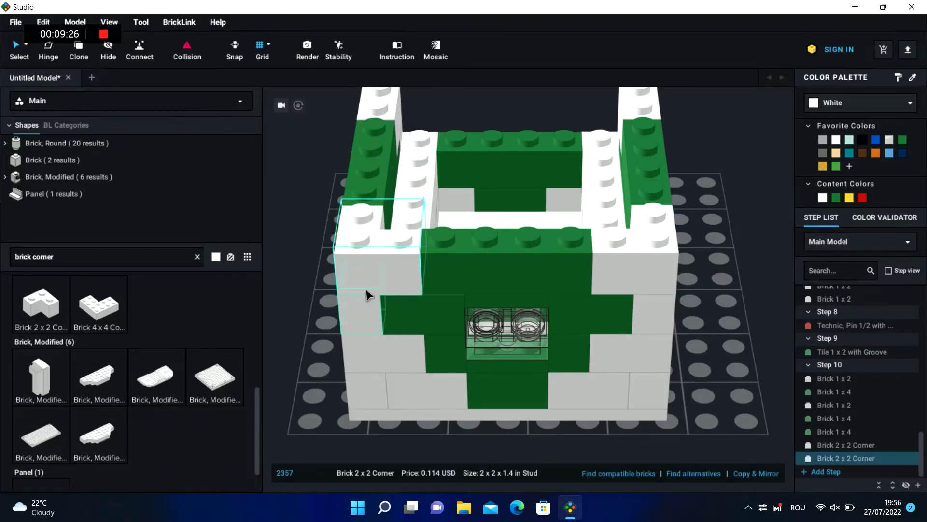
- Add Step 11 and copy a white Brick 1 x 6 onto the inner layer of the pinned wall
{"action": "right_click_drag", "start_coordinate": [368, 291], "coordinate": [725, 322]}
{"action": "right_click_drag", "start_coordinate": [640, 314], "coordinate": [626, 326]}
{"action": "left_click", "coordinate": [833, 472]}
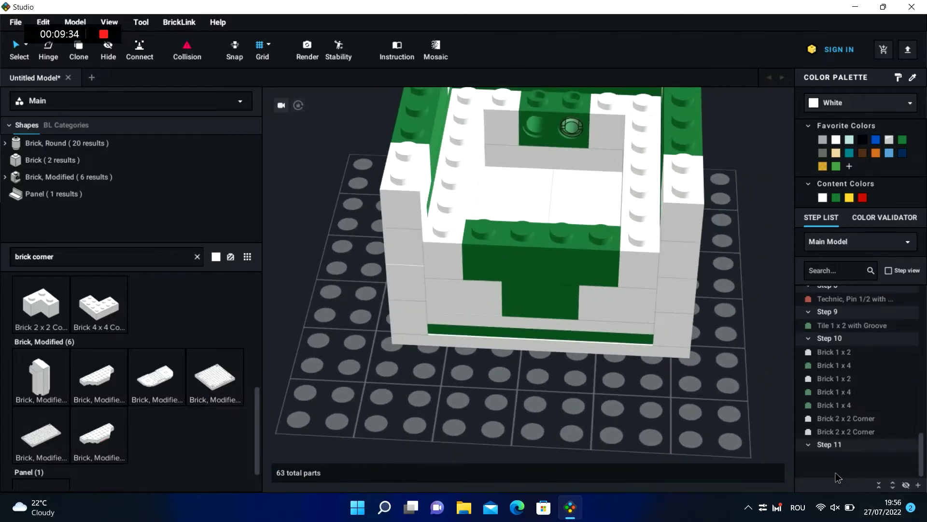
{"action": "left_click", "coordinate": [543, 163]}
{"action": "left_click", "coordinate": [569, 410]}
{"action": "key", "text": "ctrl+v"}
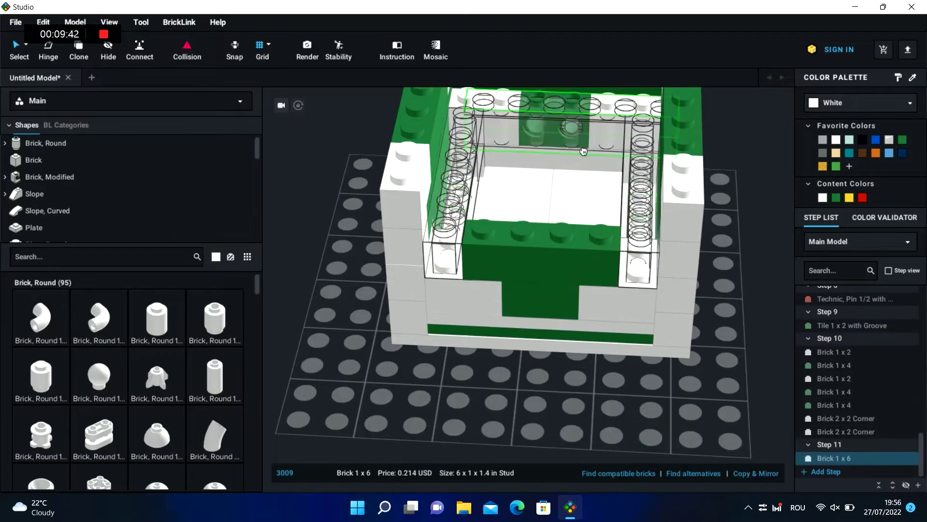
{"action": "left_click_drag", "start_coordinate": [570, 105], "coordinate": [557, 105]}
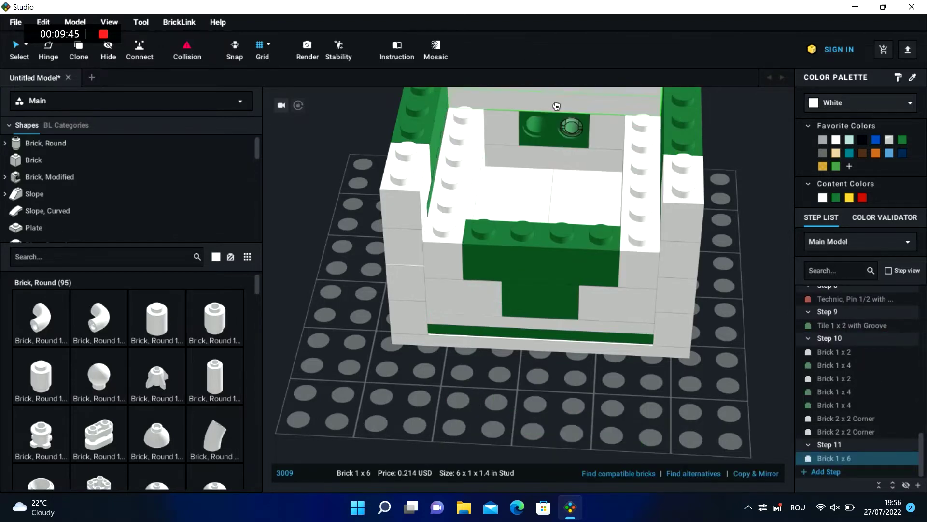
{"action": "left_click", "coordinate": [585, 398]}
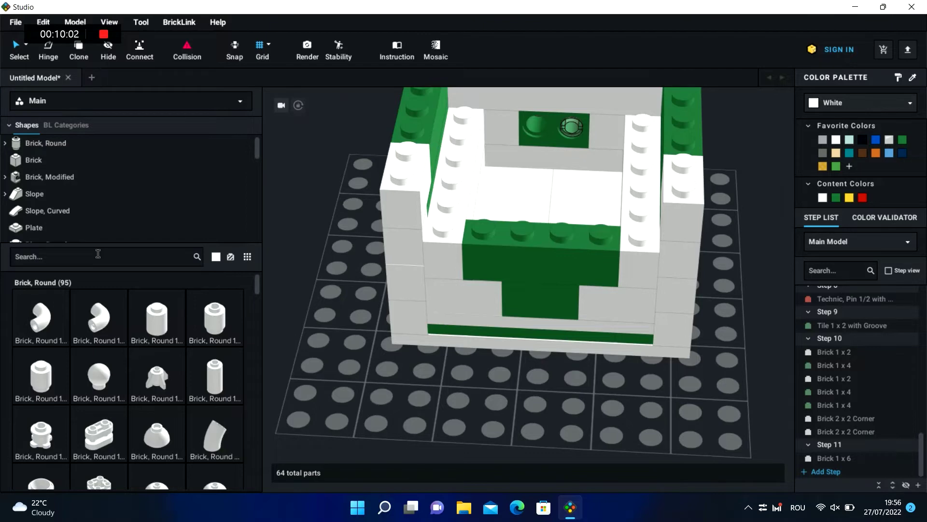
- Search the parts for "brick 1x4" and place a white Brick 1 x 4 on one inner side wall
{"action": "left_click", "coordinate": [133, 259]}
{"action": "type", "text": "brick 1x4"}
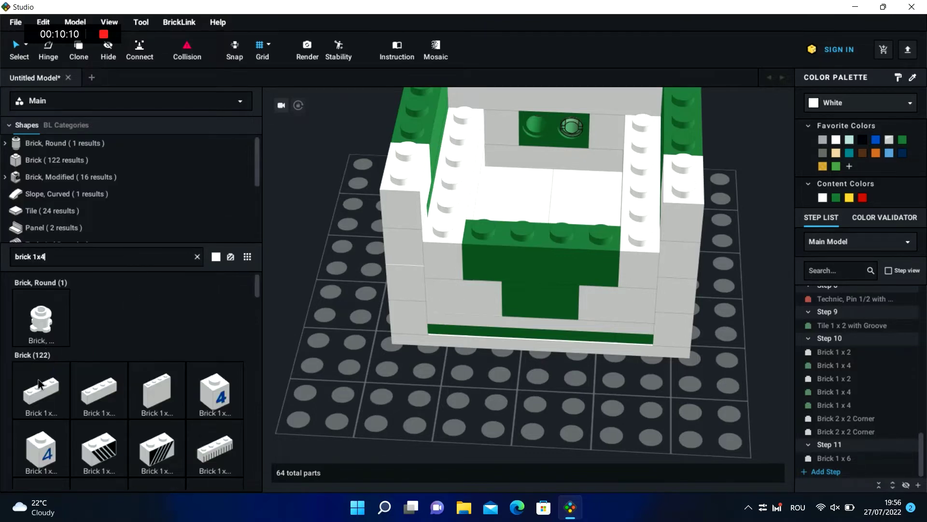
{"action": "left_click_drag", "start_coordinate": [273, 411], "coordinate": [642, 159]}
{"action": "left_click", "coordinate": [761, 333]}
{"action": "right_click_drag", "start_coordinate": [761, 212], "coordinate": [756, 235]}
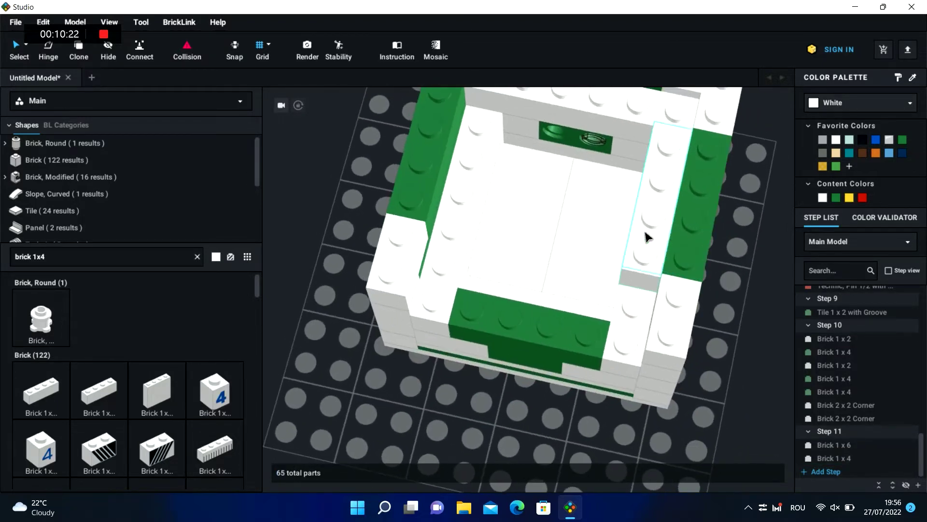
- Replace the white Brick 1 x 4 with a new one in the same spot, and copy it onto the opposite inner side wall
{"action": "left_click", "coordinate": [646, 232]}
{"action": "key", "text": "Delete"}
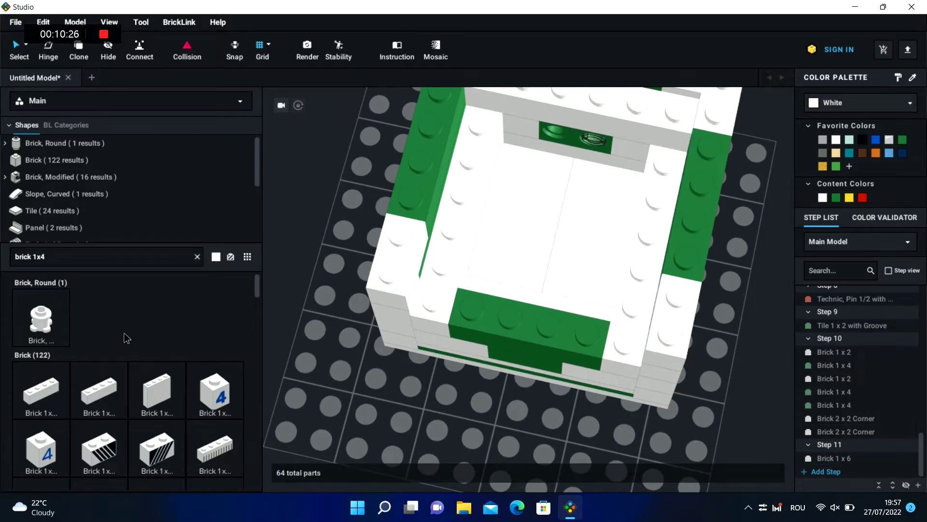
{"action": "left_click_drag", "start_coordinate": [154, 406], "coordinate": [648, 221]}
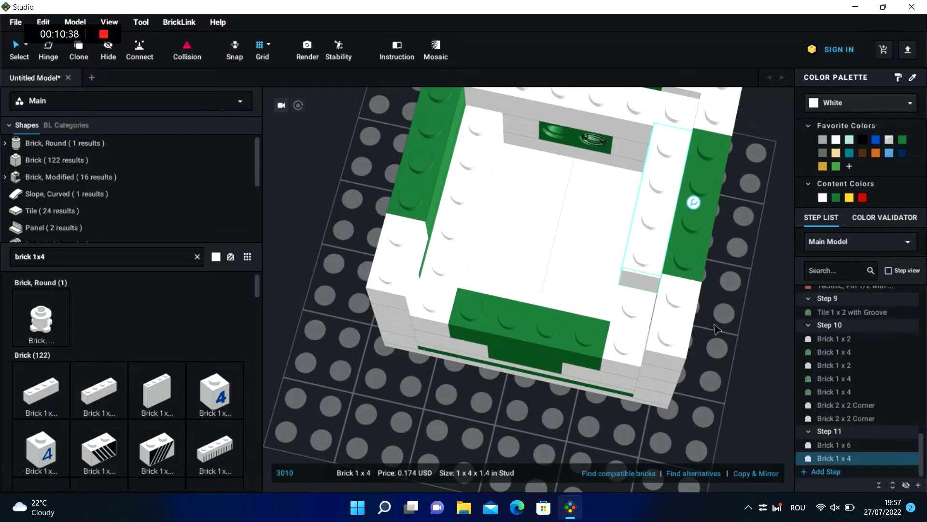
{"action": "key", "text": "ctrl+v"}
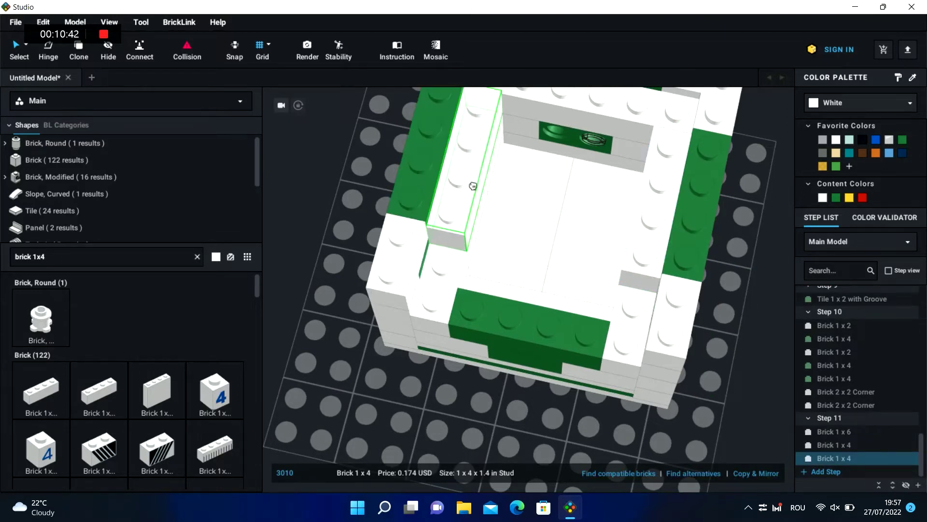
- Copy a white Brick 2 x 2 Corner, recolour the copy green, and fit it on one inner corner beside the green wall bricks
{"action": "left_click", "coordinate": [712, 111]}
{"action": "key", "text": "ctrl+c"}
{"action": "key", "text": "ctrl+v"}
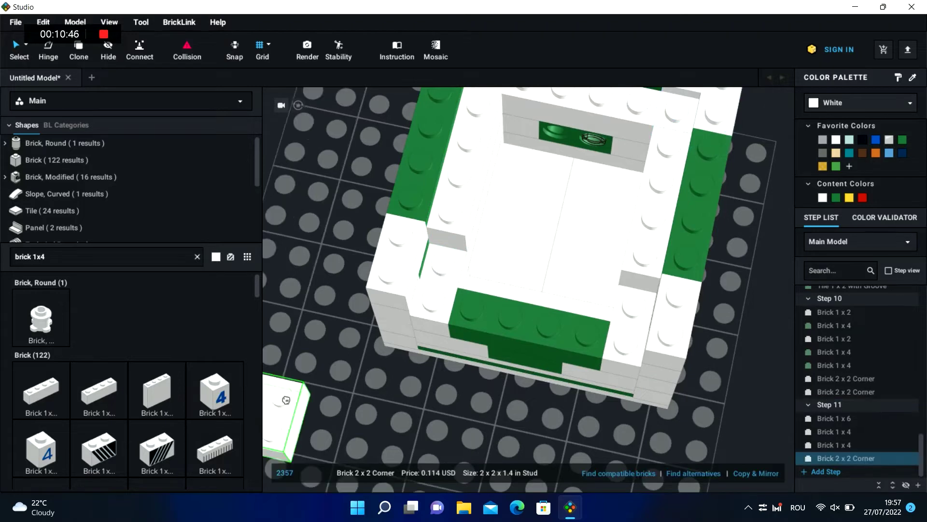
{"action": "left_click", "coordinate": [836, 198]}
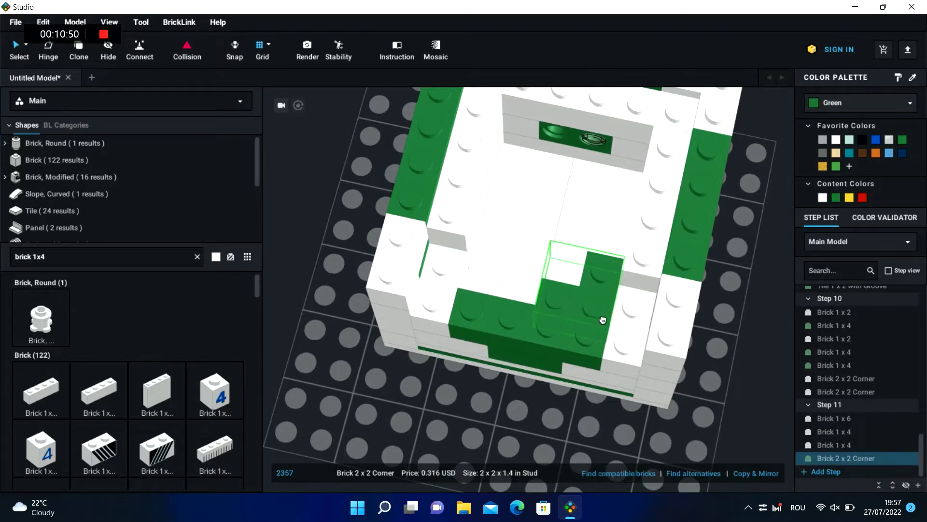
{"action": "left_click", "coordinate": [627, 343]}
{"action": "left_click", "coordinate": [551, 436]}
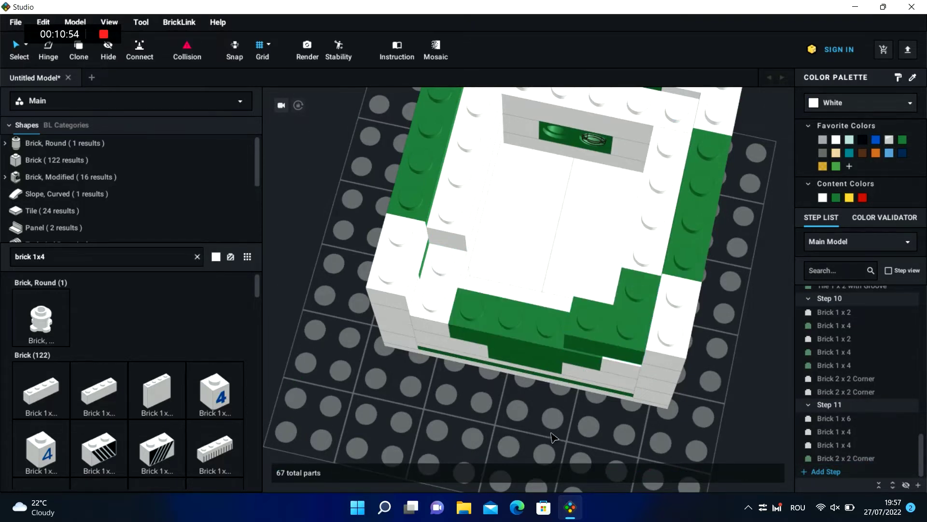
- Copy the green Brick 2 x 2 Corner and fit the copy at the opposite end of the same wall
{"action": "right_click_drag", "start_coordinate": [554, 437], "coordinate": [579, 377]}
{"action": "left_click_drag", "start_coordinate": [625, 244], "coordinate": [630, 268]}
{"action": "left_click", "coordinate": [496, 356]}
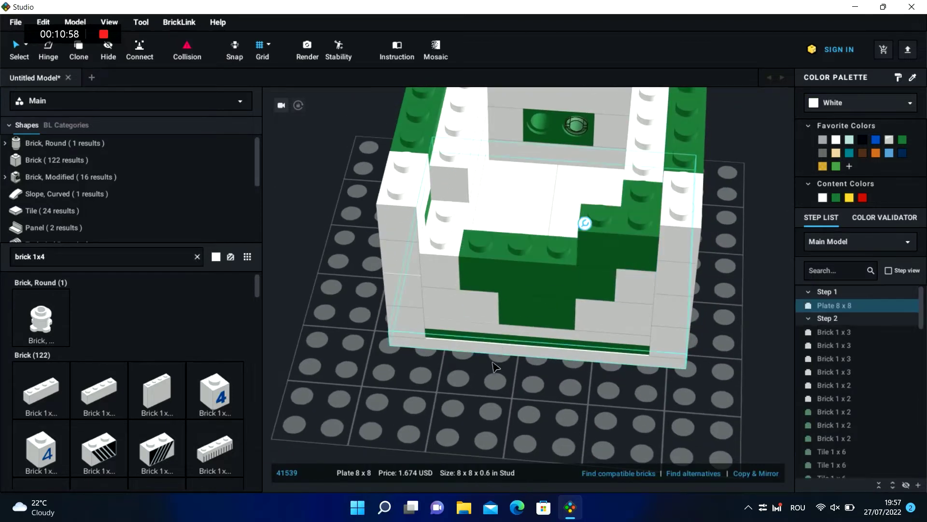
{"action": "left_click", "coordinate": [473, 380]}
{"action": "key", "text": "ctrl+v"}
{"action": "key", "text": "Escape"}
{"action": "left_click", "coordinate": [647, 247]}
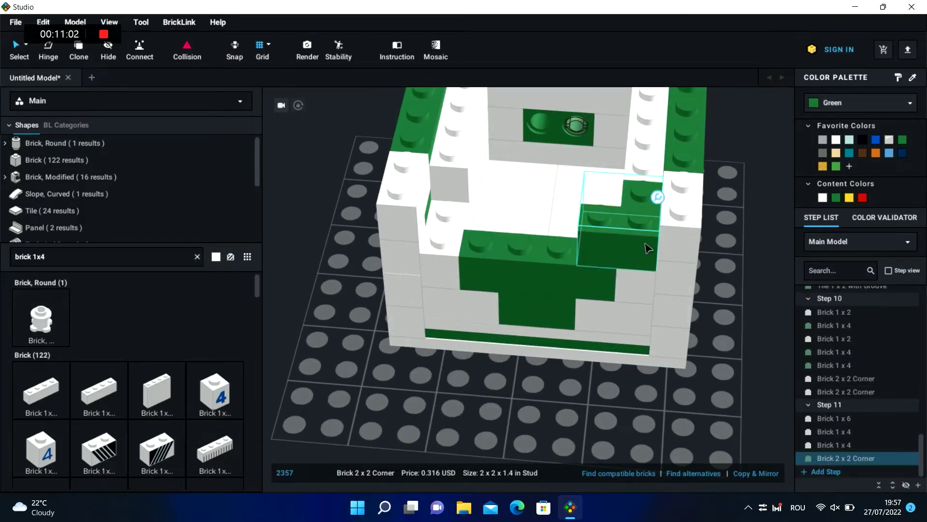
{"action": "key", "text": "ctrl+v"}
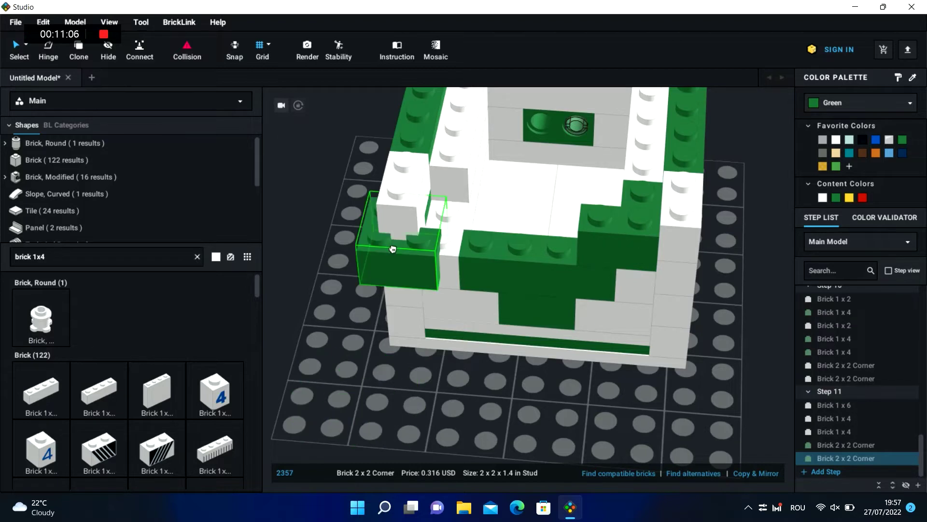
{"action": "left_click", "coordinate": [444, 245]}
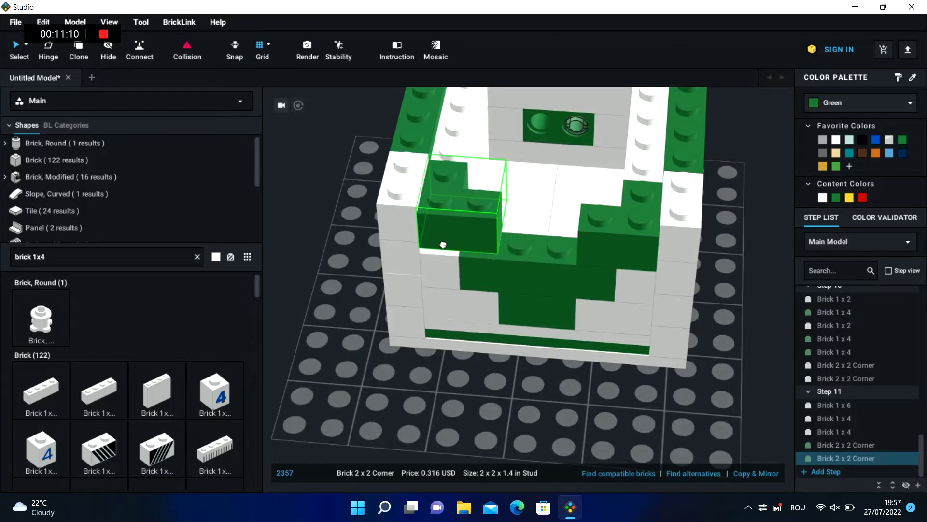
- Set the copied green corner brick aside on the ground grid and fit it back at its end of the wall
{"action": "left_click_drag", "start_coordinate": [444, 246], "coordinate": [287, 409]}
{"action": "right_click", "coordinate": [429, 402]}
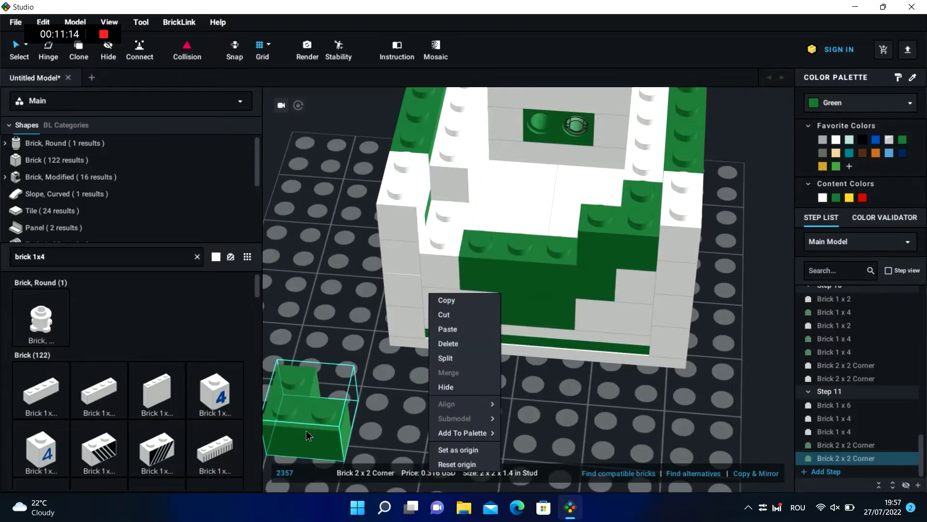
{"action": "left_click", "coordinate": [375, 319]}
{"action": "scroll", "coordinate": [374, 320], "scroll_direction": "up", "scroll_amount": 3}
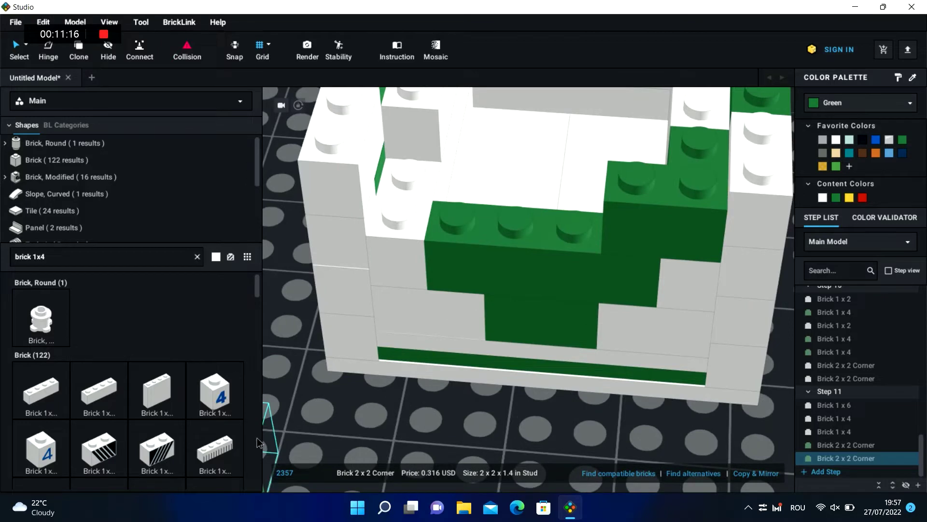
{"action": "left_click", "coordinate": [113, 29]}
{"action": "left_click", "coordinate": [124, 51]}
{"action": "left_click", "coordinate": [110, 22]}
{"action": "left_click", "coordinate": [125, 51]}
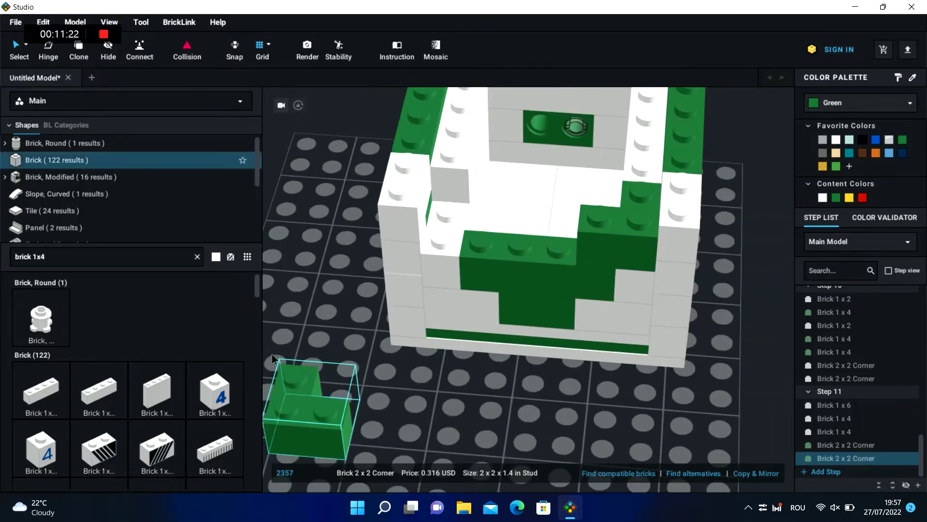
{"action": "left_click_drag", "start_coordinate": [302, 431], "coordinate": [465, 253]}
{"action": "left_click", "coordinate": [399, 355]}
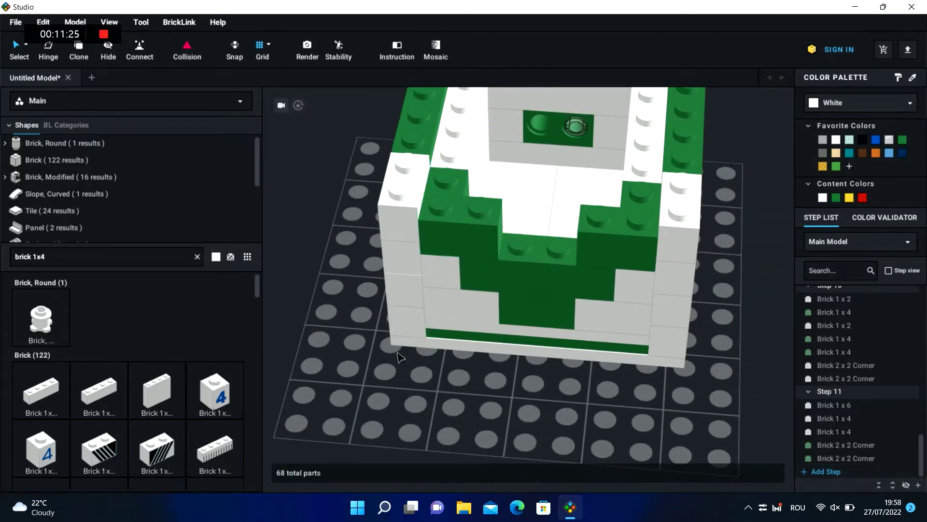
- Copy the green Brick 1 x 2 from the bottom of the wall into the gap between the two green corner bricks
{"action": "left_click", "coordinate": [551, 325]}
{"action": "key", "text": "ctrl+v"}
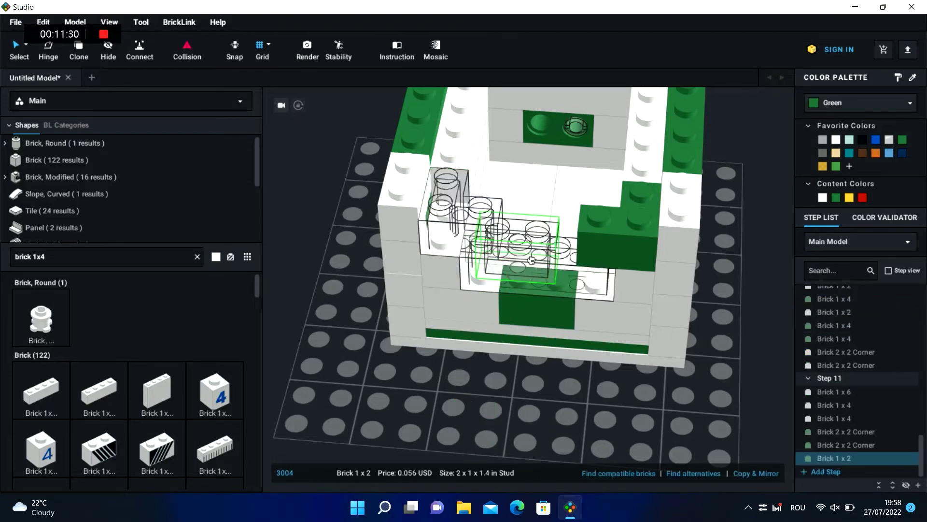
{"action": "left_click", "coordinate": [546, 256]}
{"action": "left_click", "coordinate": [465, 369]}
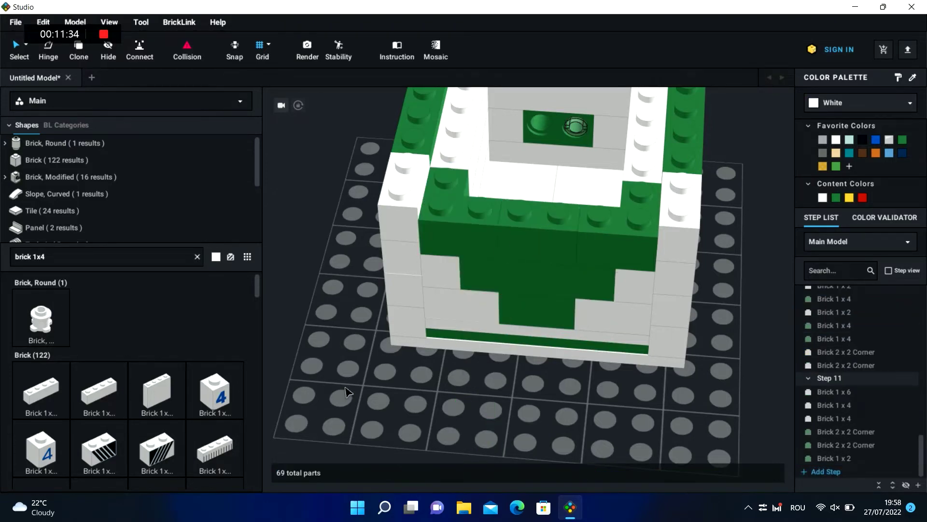
{"action": "mouse_move", "coordinate": [349, 392]}
{"action": "right_mouse_down"}
{"action": "mouse_move", "coordinate": [383, 418]}
{"action": "mouse_move", "coordinate": [425, 389]}
{"action": "mouse_move", "coordinate": [345, 392]}
{"action": "mouse_move", "coordinate": [424, 387]}
{"action": "mouse_move", "coordinate": [354, 390]}
{"action": "right_mouse_up"}
- Add Step 12 and clear the parts search
{"action": "left_click", "coordinate": [825, 471]}
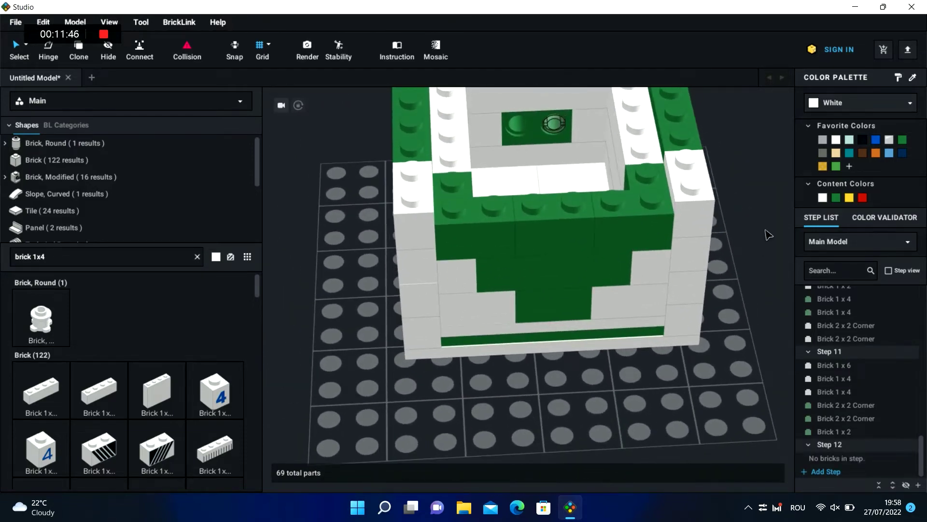
{"action": "right_click_drag", "start_coordinate": [769, 235], "coordinate": [714, 236]}
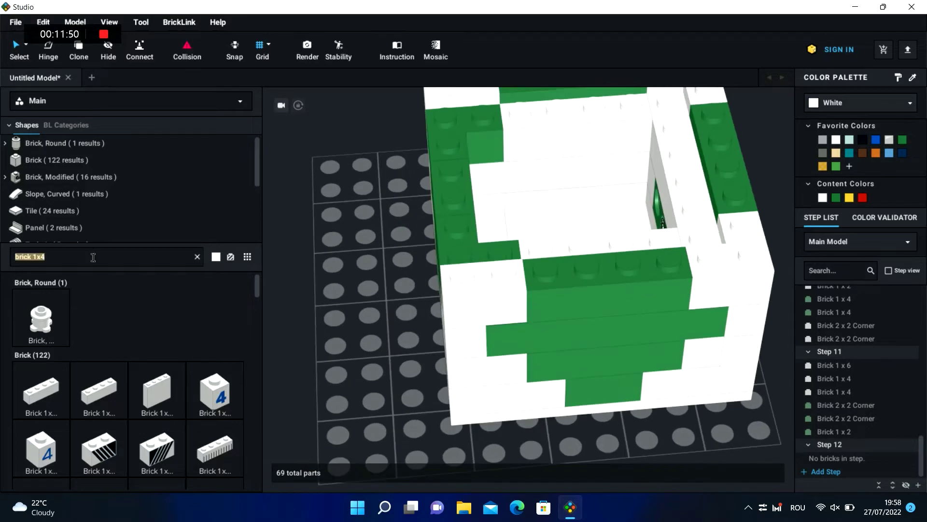
{"action": "key", "text": "BackSpace"}
- Select all nine Brick 1 x 3 and Brick 1 x 2 parts forming the lowest outer wall layer on all four sides
{"action": "left_click", "coordinate": [506, 405]}
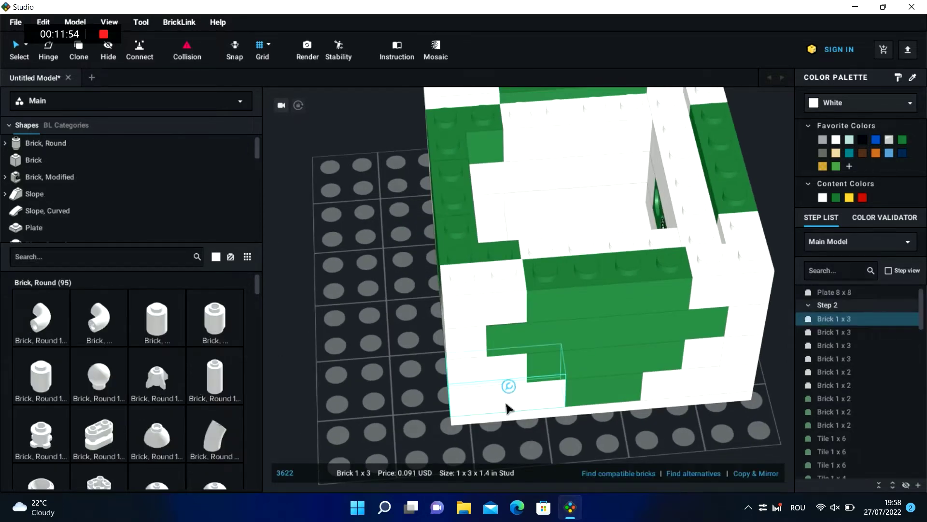
{"action": "left_click", "coordinate": [630, 392], "text": "ctrl"}
{"action": "left_click", "coordinate": [734, 365], "text": "ctrl"}
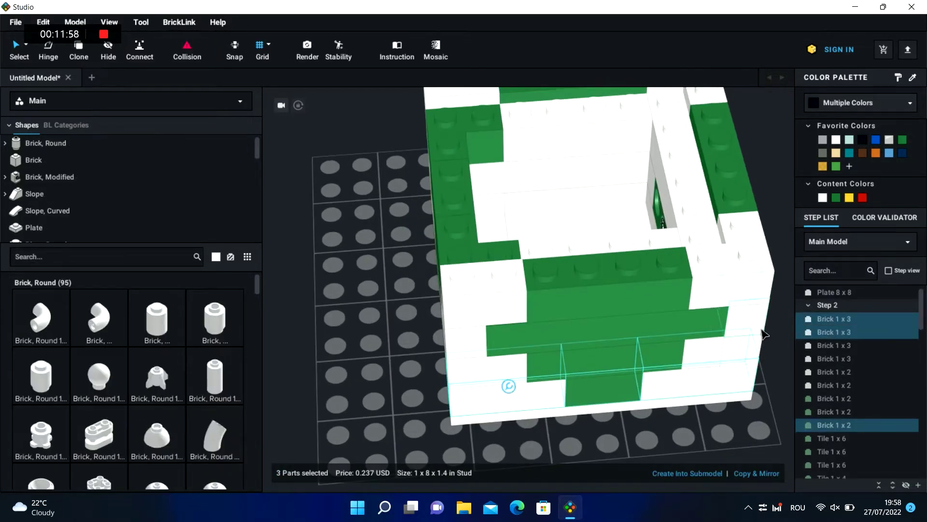
{"action": "right_click_drag", "start_coordinate": [782, 334], "coordinate": [649, 290]}
{"action": "left_click", "coordinate": [500, 411], "text": "ctrl"}
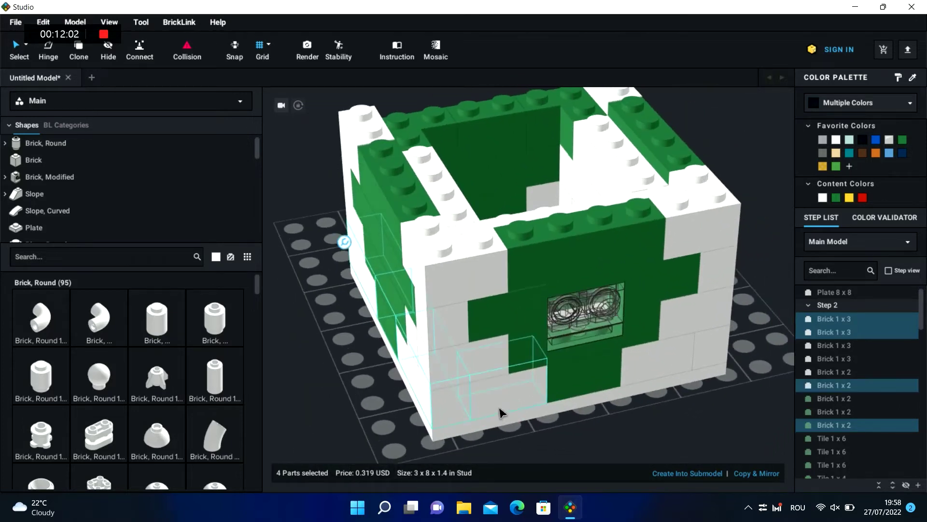
{"action": "left_click", "coordinate": [566, 397], "text": "ctrl"}
{"action": "left_click", "coordinate": [642, 372], "text": "ctrl"}
{"action": "right_click_drag", "start_coordinate": [761, 334], "coordinate": [676, 331]}
{"action": "left_click", "coordinate": [393, 353], "text": "ctrl"}
{"action": "left_click", "coordinate": [520, 328], "text": "ctrl"}
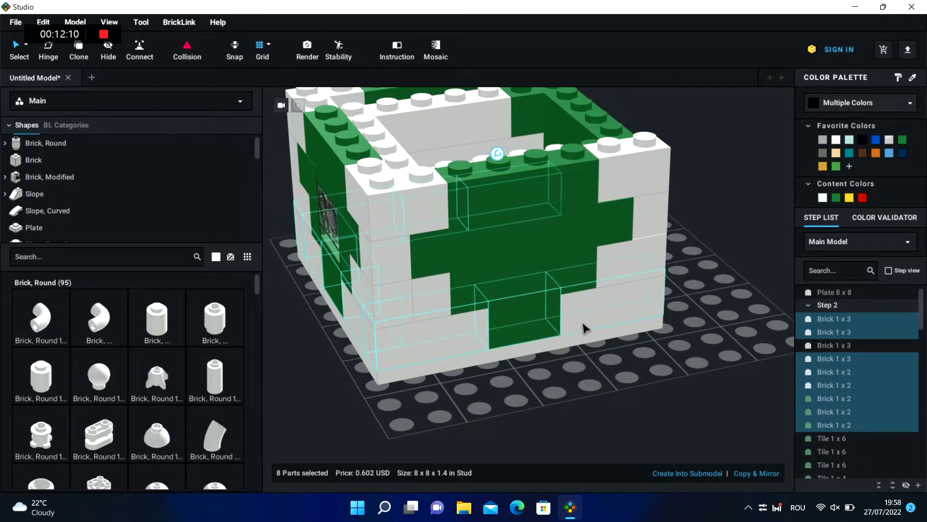
{"action": "left_click", "coordinate": [583, 322], "text": "ctrl"}
- Paste a copy of the nine-brick layer on top of the outer walls
{"action": "left_click", "coordinate": [665, 351]}
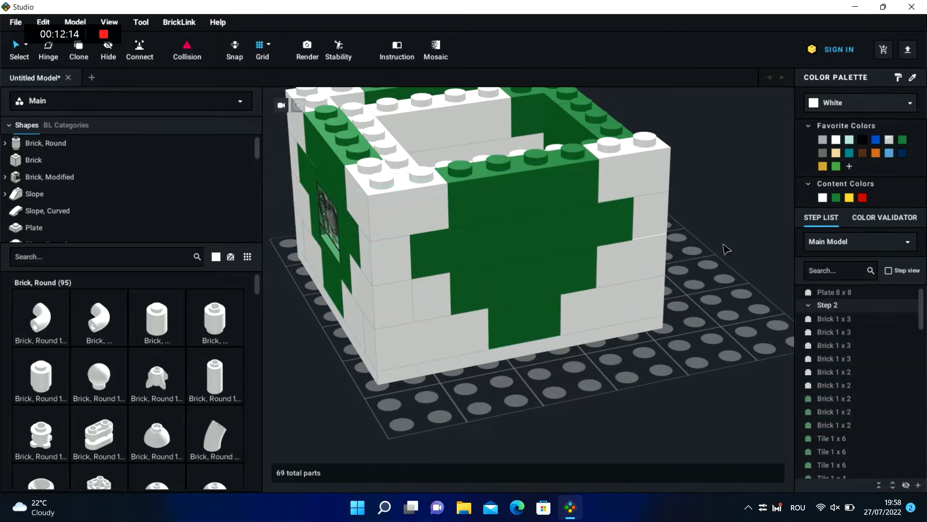
{"action": "right_click_drag", "start_coordinate": [724, 245], "coordinate": [595, 242]}
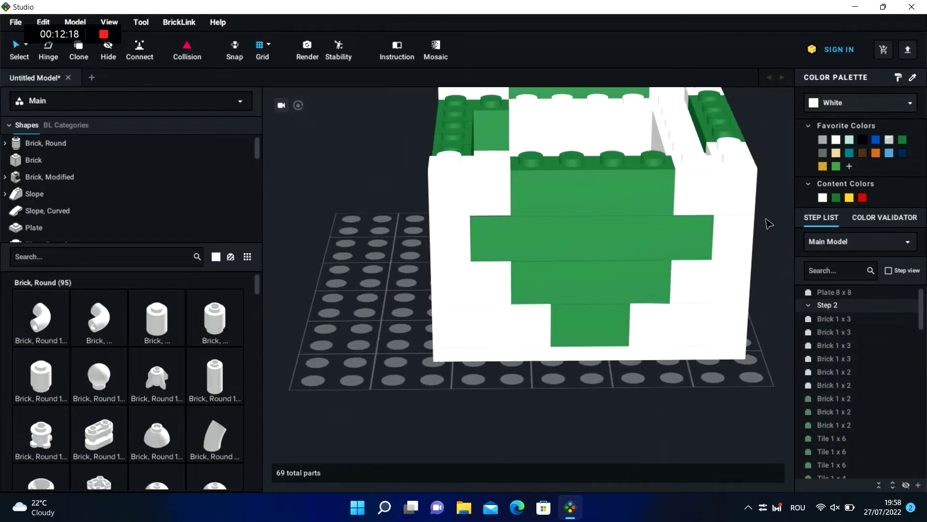
{"action": "key", "text": "ctrl+v"}
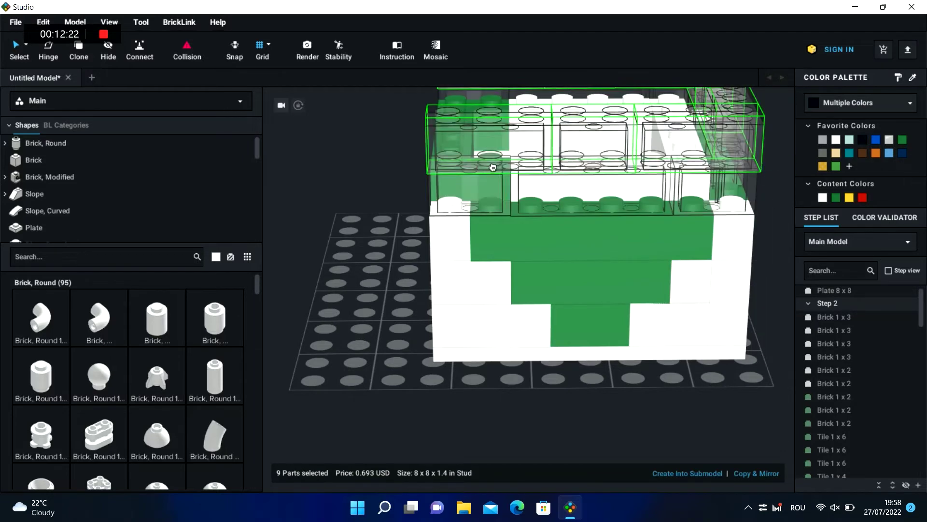
{"action": "left_click", "coordinate": [494, 161]}
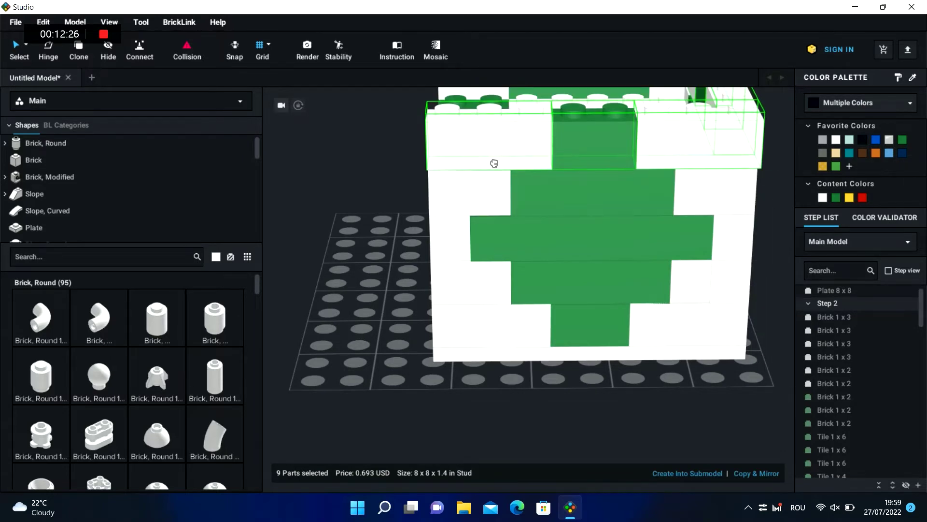
{"action": "left_click", "coordinate": [390, 184]}
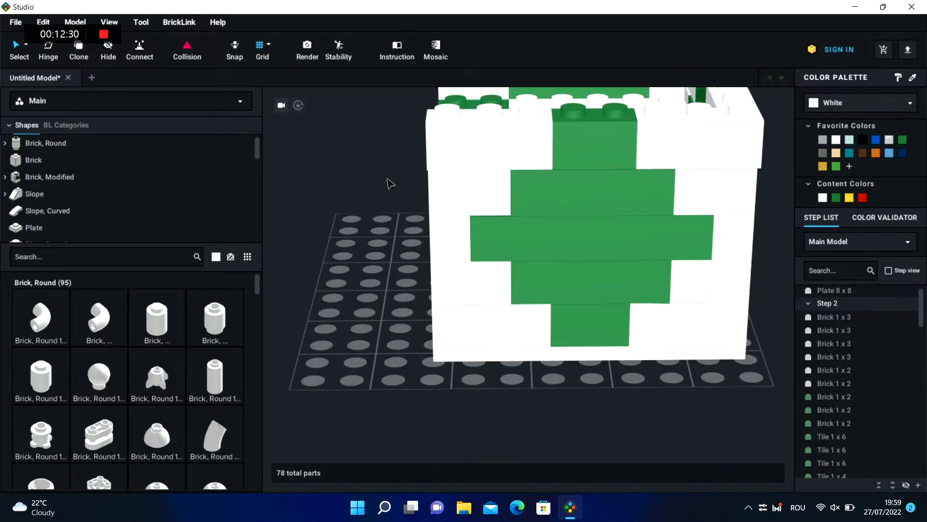
- Move the end white Brick 1 x 3 and its neighbouring green Brick 1 x 2 in the new top layer flush with the wall below
{"action": "right_click_drag", "start_coordinate": [390, 184], "coordinate": [373, 186]}
{"action": "left_click", "coordinate": [409, 184]}
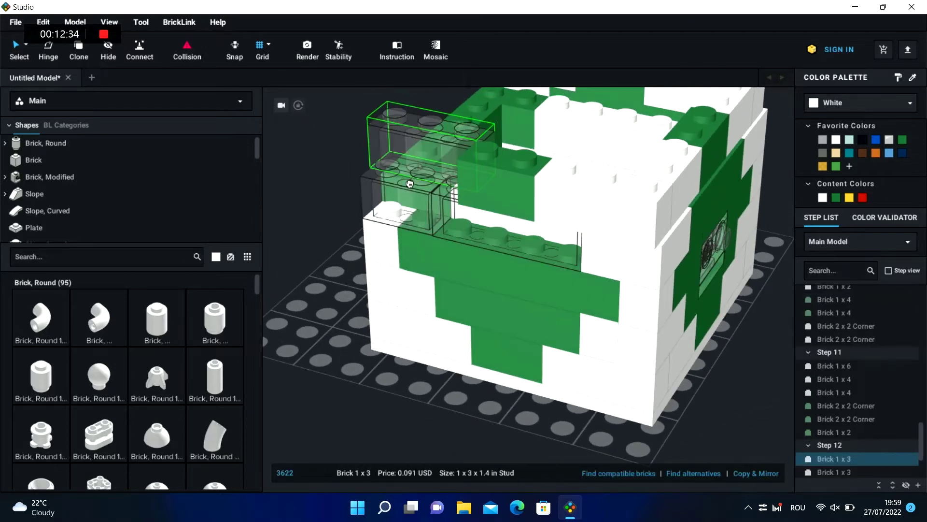
{"action": "left_click_drag", "start_coordinate": [410, 184], "coordinate": [404, 190]}
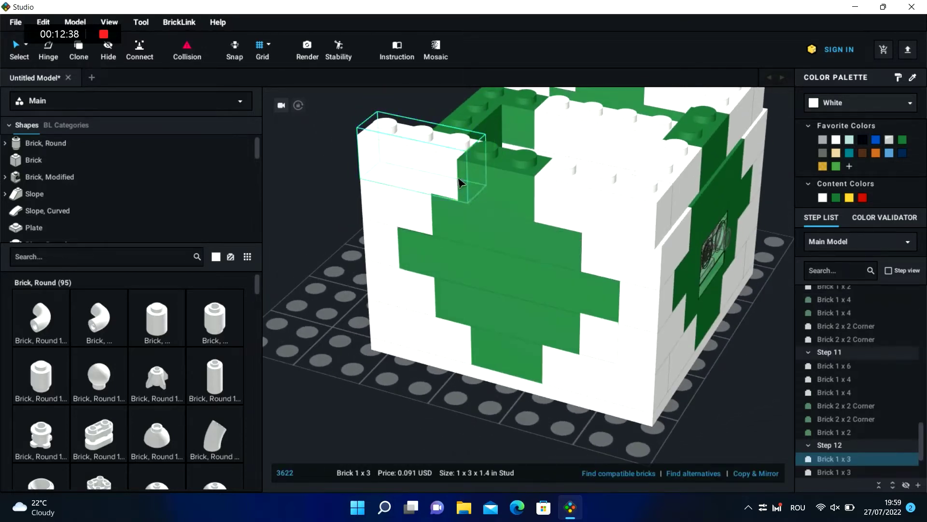
{"action": "left_click_drag", "start_coordinate": [498, 189], "coordinate": [502, 209]}
{"action": "left_click", "coordinate": [749, 421]}
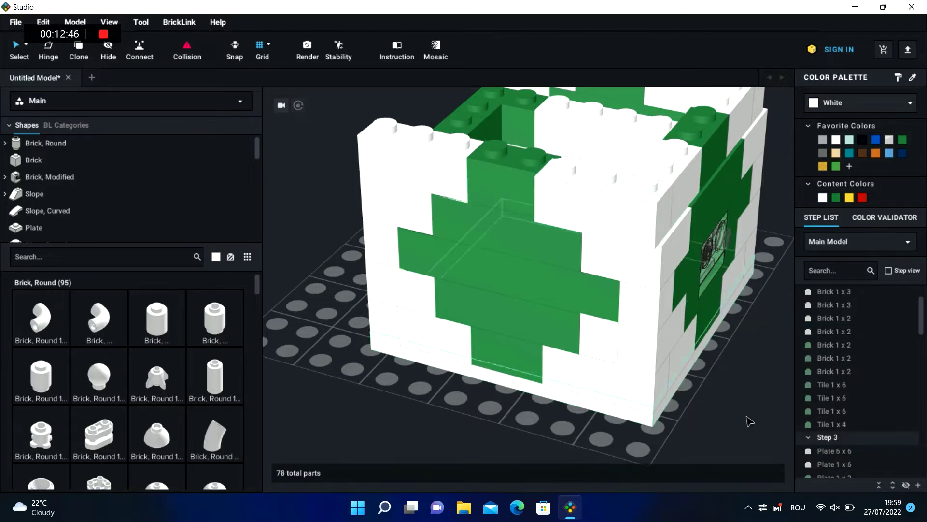
- Select the other seven bricks of the new top layer and shift them together flush with the outer walls
{"action": "right_click_drag", "start_coordinate": [749, 415], "coordinate": [731, 429]}
{"action": "left_click", "coordinate": [452, 370]}
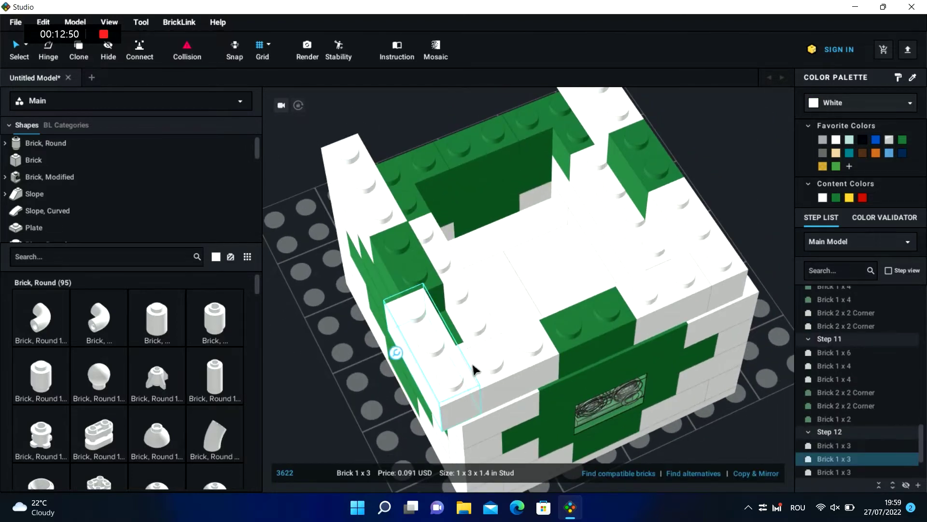
{"action": "left_click", "coordinate": [567, 353], "text": "ctrl"}
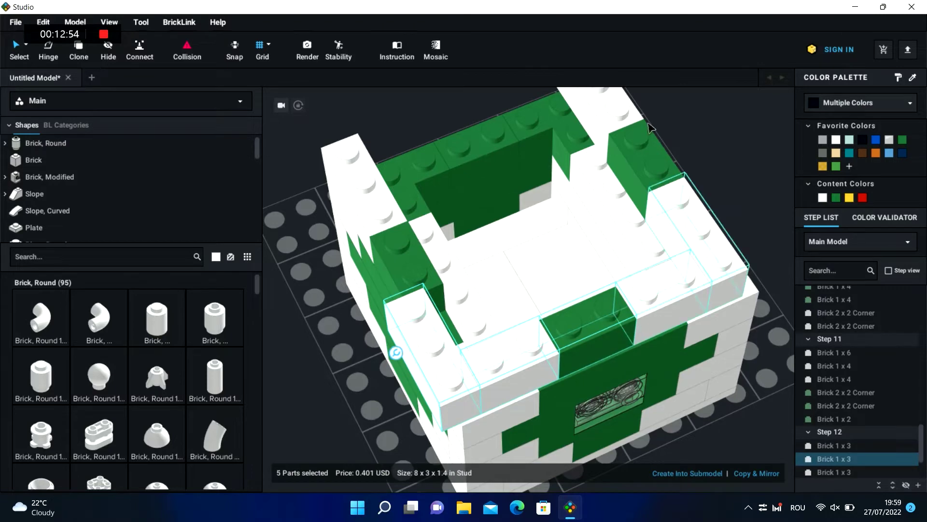
{"action": "left_click", "coordinate": [610, 119], "text": "ctrl"}
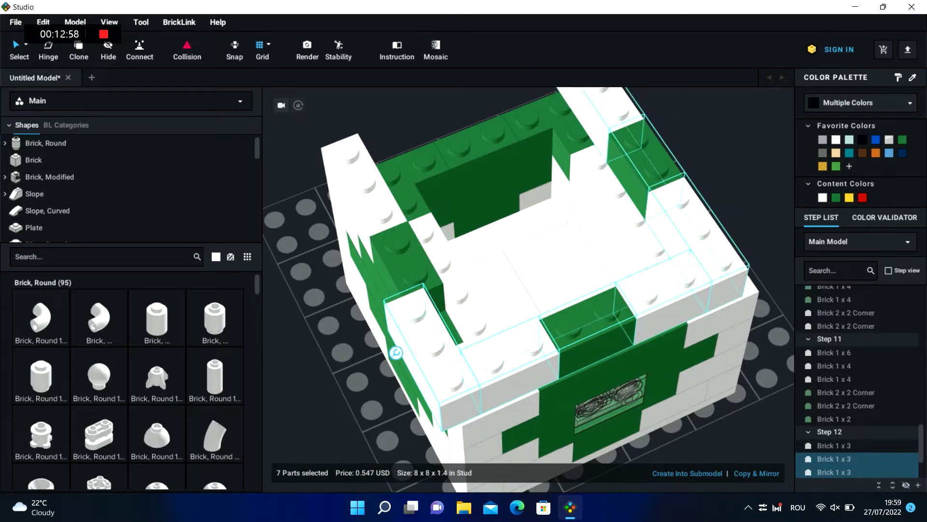
{"action": "right_click_drag", "start_coordinate": [753, 425], "coordinate": [762, 400]}
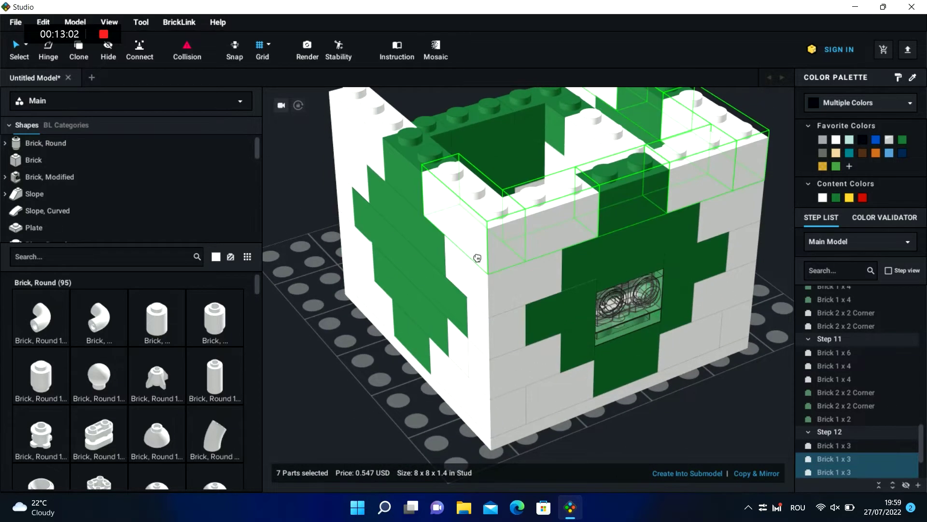
- Finish placing the selected bricks on the walls and add an empty building step after Step 12
{"action": "left_click", "coordinate": [415, 331]}
{"action": "left_click", "coordinate": [302, 366]}
{"action": "right_click_drag", "start_coordinate": [301, 366], "coordinate": [360, 378]}
{"action": "left_click", "coordinate": [922, 470]}
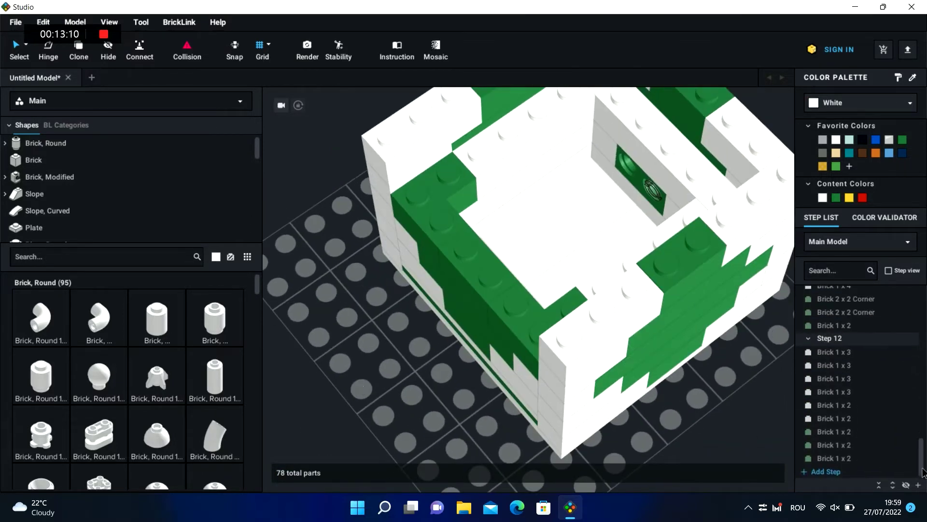
{"action": "left_click", "coordinate": [826, 472]}
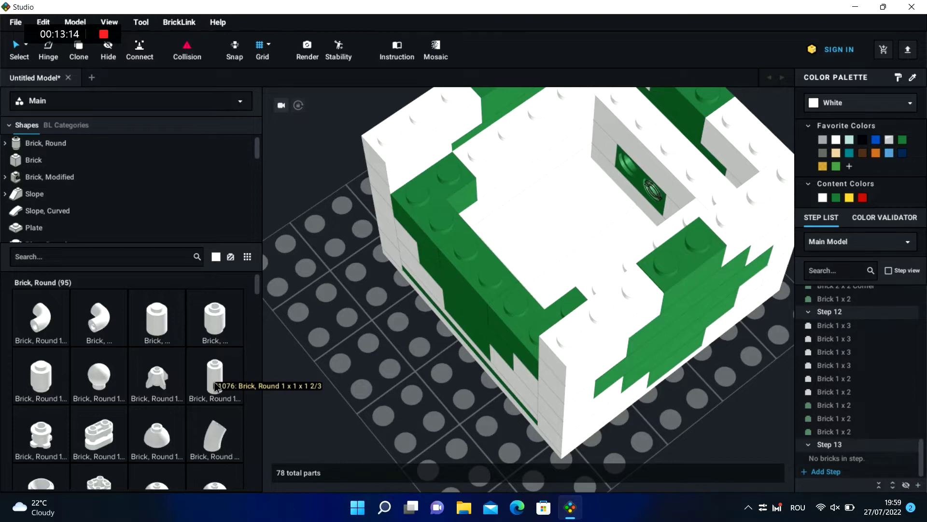
- Search the parts library for "brick modified"
{"action": "right_click_drag", "start_coordinate": [386, 416], "coordinate": [411, 407]}
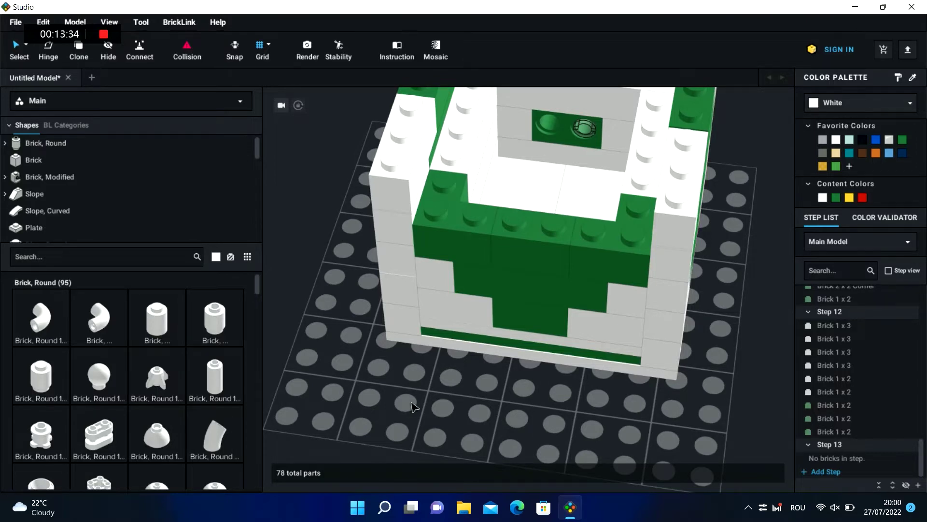
{"action": "left_click", "coordinate": [54, 251]}
{"action": "type", "text": "brick mod"}
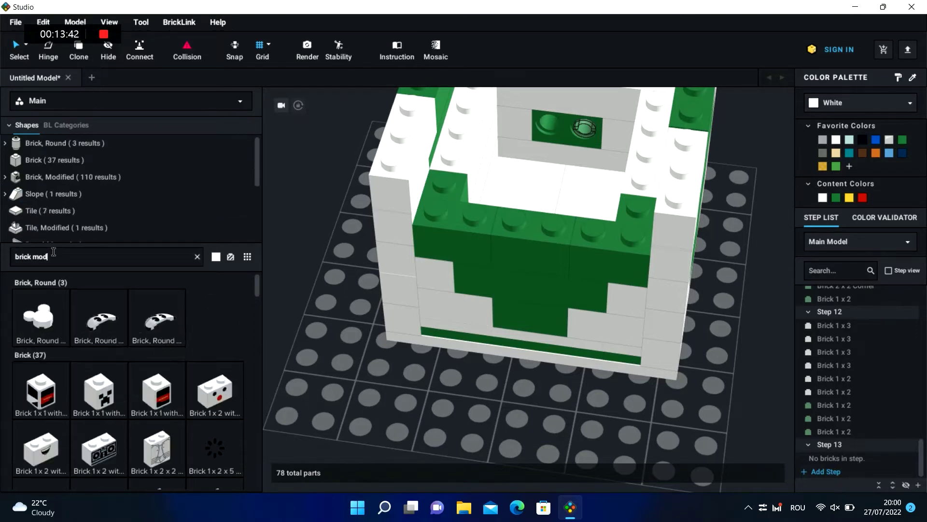
{"action": "type", "text": "ified"}
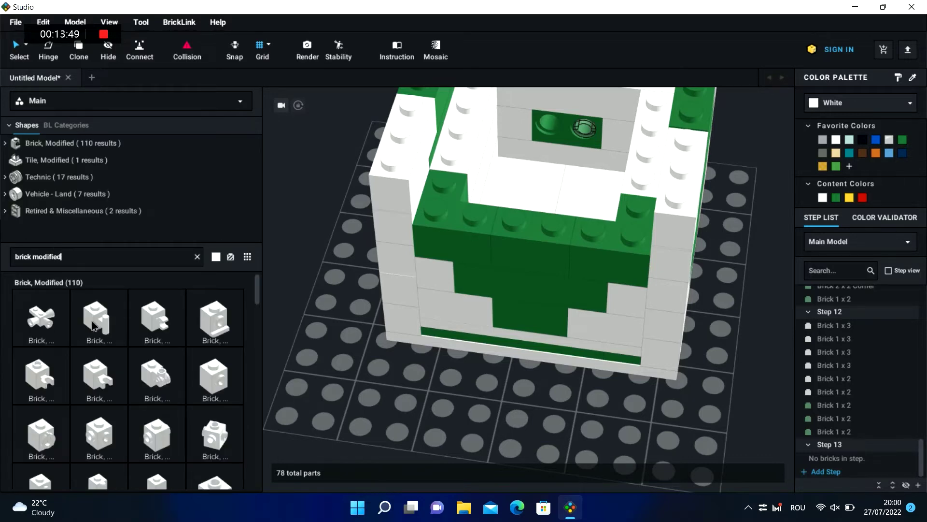
{"action": "left_click_drag", "start_coordinate": [94, 327], "coordinate": [627, 241]}
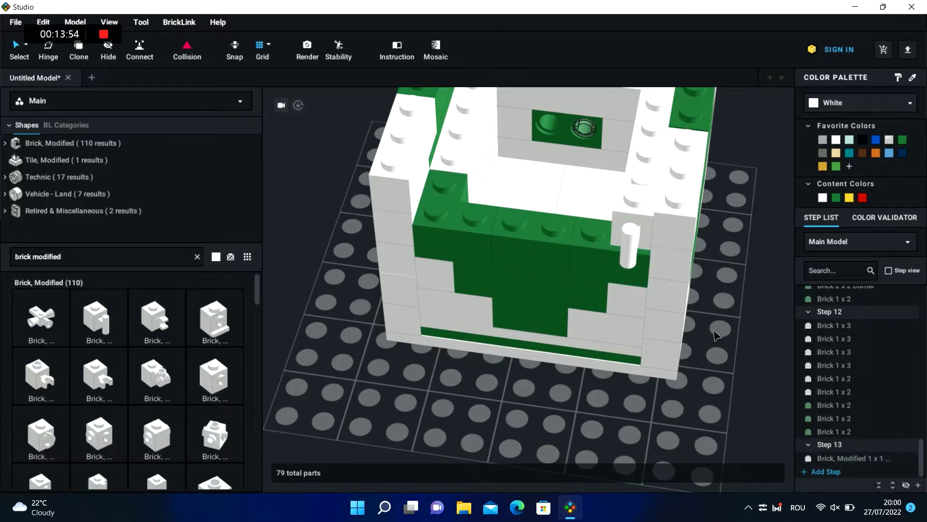
{"action": "right_click_drag", "start_coordinate": [717, 336], "coordinate": [717, 319]}
{"action": "left_click_drag", "start_coordinate": [630, 153], "coordinate": [628, 174]}
{"action": "right_click_drag", "start_coordinate": [769, 273], "coordinate": [767, 309]}
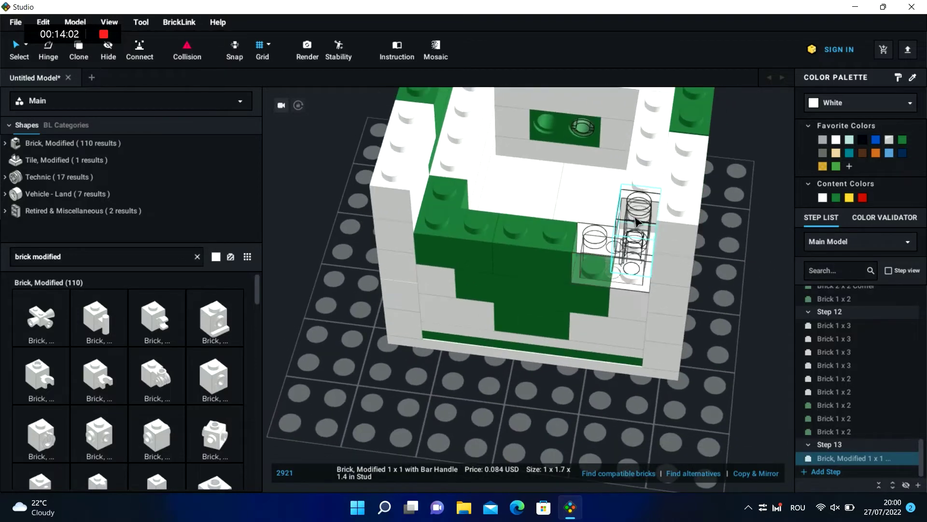
{"action": "left_click_drag", "start_coordinate": [637, 222], "coordinate": [635, 271]}
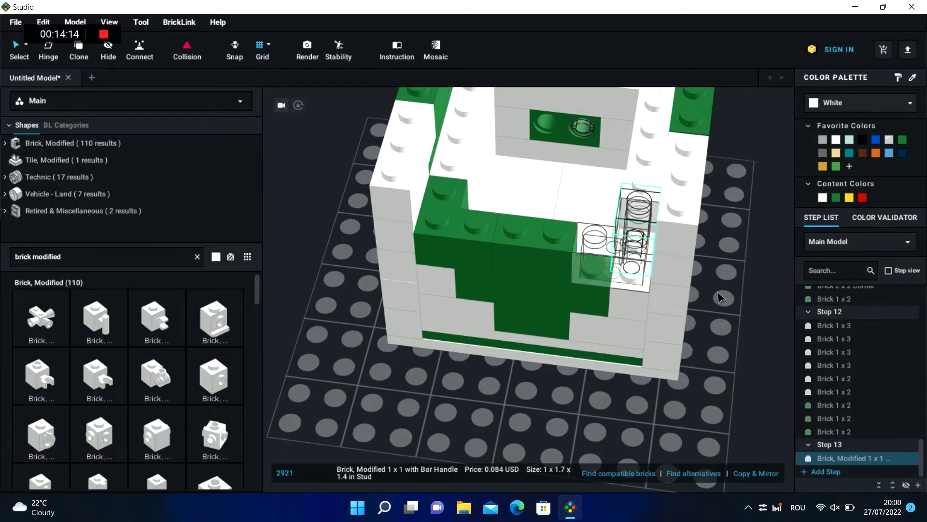
{"action": "right_click_drag", "start_coordinate": [718, 296], "coordinate": [728, 270]}
{"action": "left_click_drag", "start_coordinate": [650, 205], "coordinate": [748, 276]}
{"action": "key", "text": "Delete"}
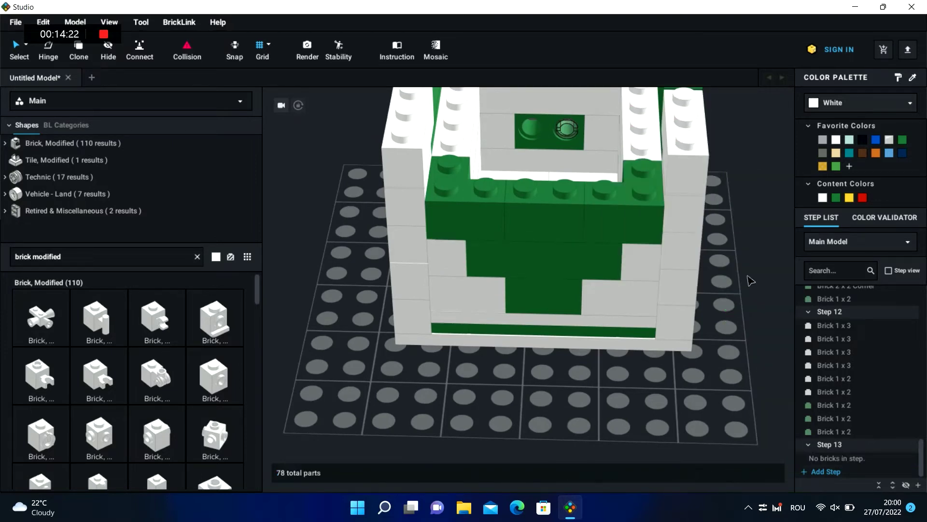
- Duplicate the white Brick 1 x 4 from the inner wall three times, stacking one copy on each of the three white inner walls
{"action": "right_click_drag", "start_coordinate": [750, 280], "coordinate": [647, 256]}
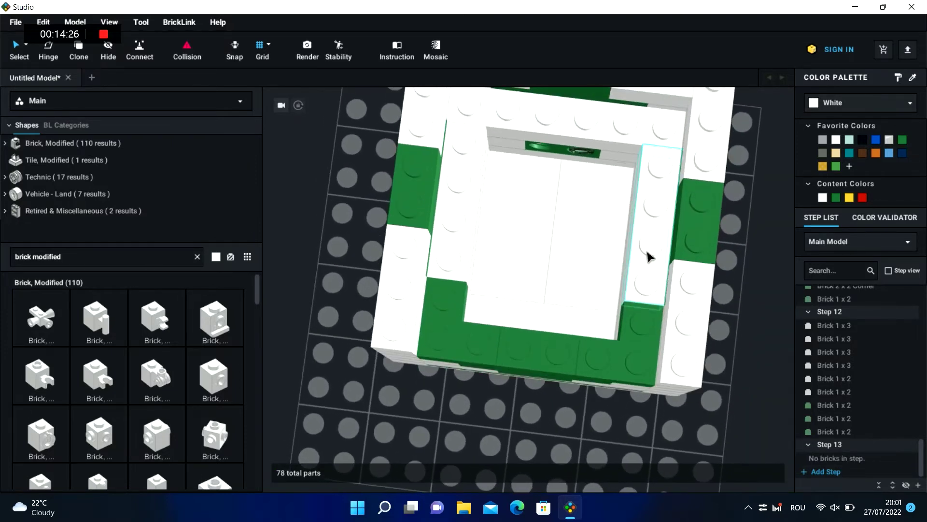
{"action": "left_click", "coordinate": [647, 256]}
{"action": "left_click", "coordinate": [757, 287]}
{"action": "key", "text": "ctrl+v"}
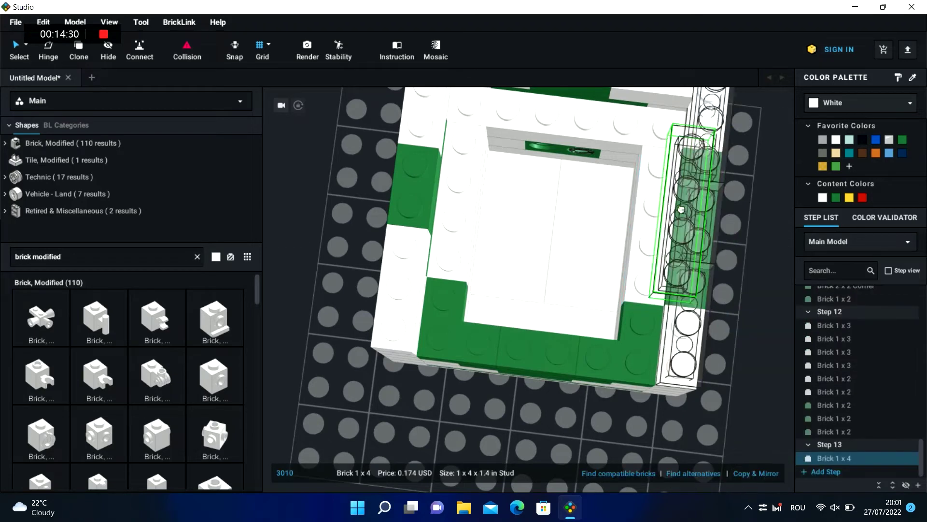
{"action": "left_click", "coordinate": [665, 186]}
{"action": "key", "text": "ctrl+v"}
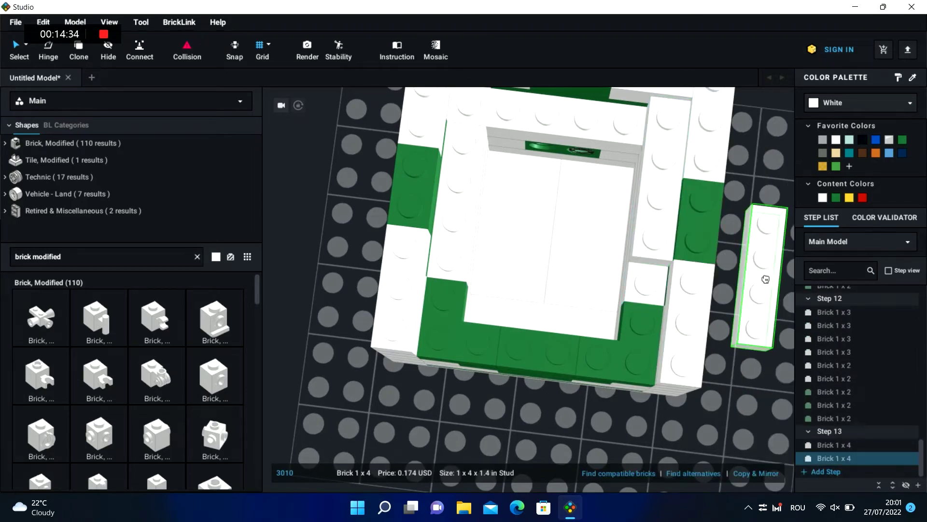
{"action": "left_click", "coordinate": [475, 166]}
{"action": "key", "text": "ctrl+v"}
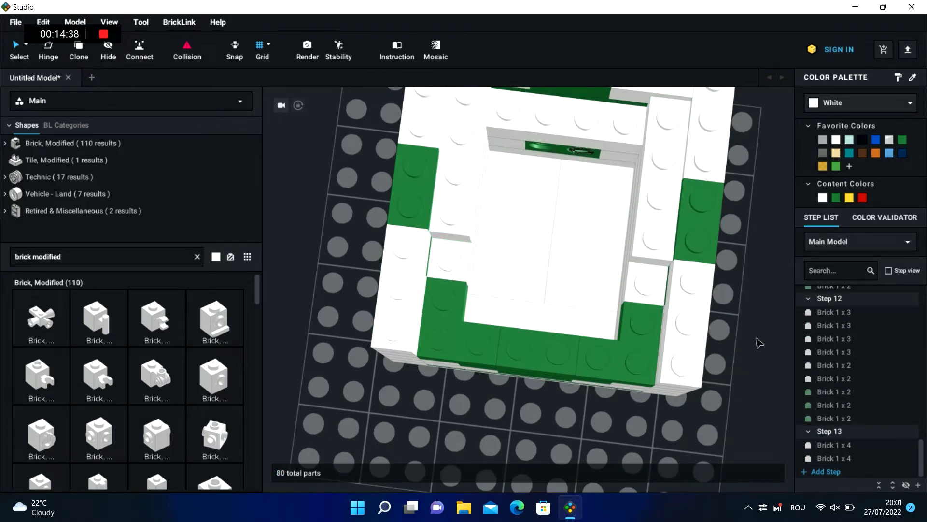
{"action": "left_click", "coordinate": [568, 127]}
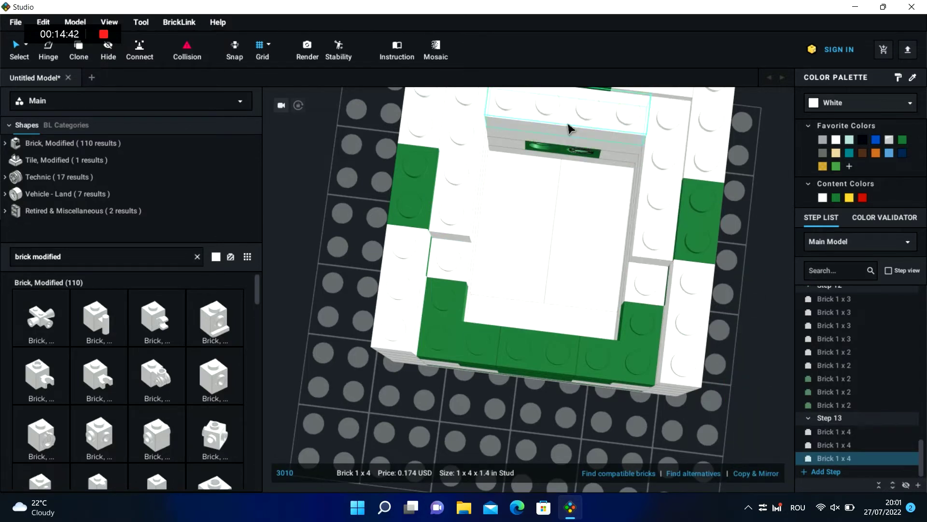
{"action": "left_click", "coordinate": [768, 347]}
- Duplicate a white Brick 1 x 2 twice and extend both inner side walls toward the green row with the copies
{"action": "right_click_drag", "start_coordinate": [767, 346], "coordinate": [509, 310]}
{"action": "left_click", "coordinate": [509, 306]}
{"action": "left_click", "coordinate": [334, 296]}
{"action": "right_click_drag", "start_coordinate": [333, 296], "coordinate": [371, 331]}
{"action": "key", "text": "ctrl+v"}
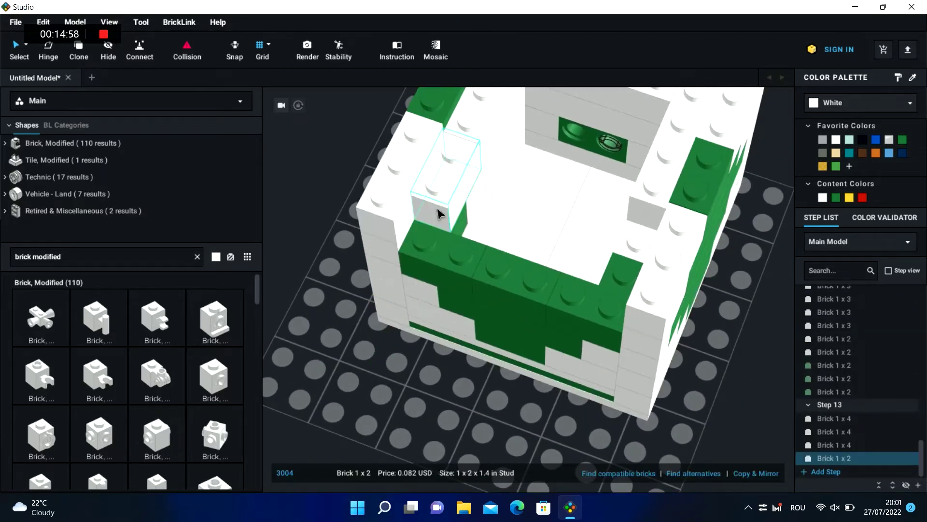
{"action": "left_click", "coordinate": [438, 213]}
{"action": "key", "text": "ctrl+v"}
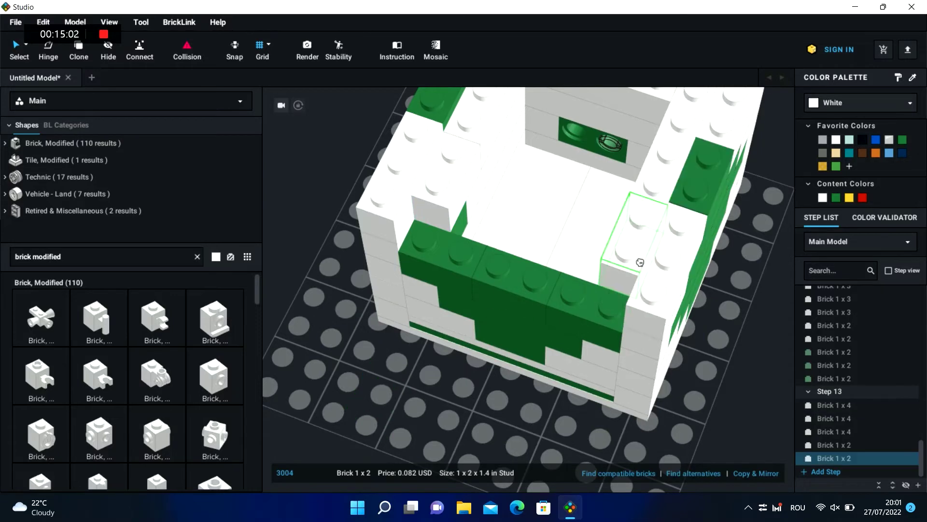
- Place a white Brick, Modified 1 x 1 with Bar Handle on one end of the green row, with the handle facing outward
{"action": "left_click", "coordinate": [119, 322]}
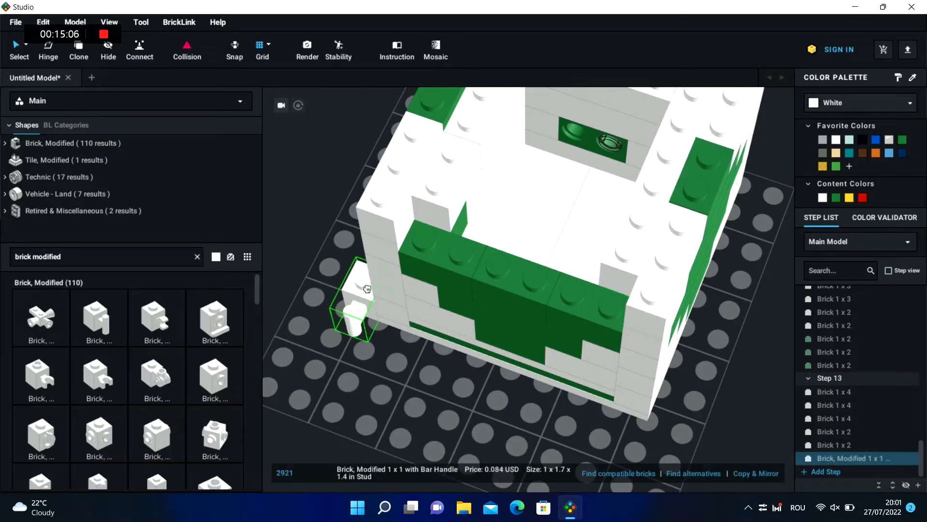
{"action": "left_click", "coordinate": [415, 232]}
{"action": "left_click", "coordinate": [413, 364]}
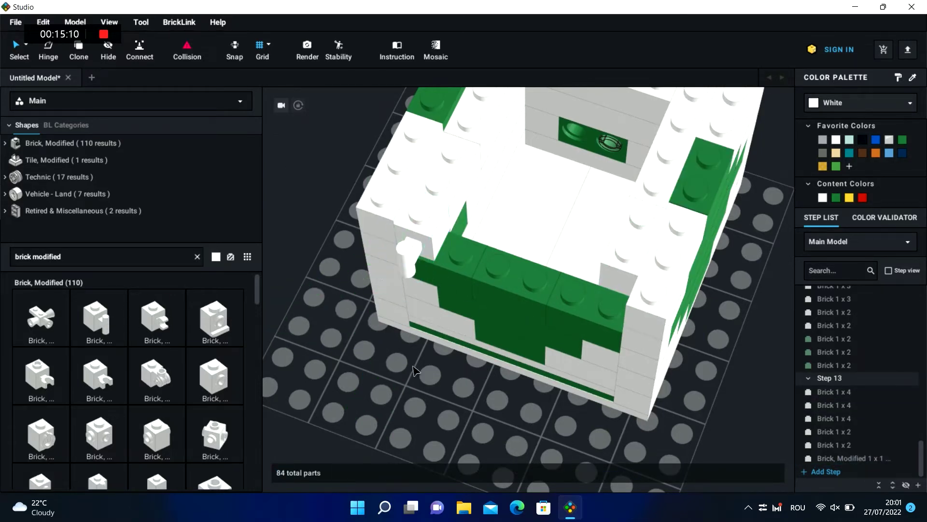
{"action": "right_click_drag", "start_coordinate": [413, 363], "coordinate": [429, 350]}
{"action": "left_click_drag", "start_coordinate": [426, 205], "coordinate": [427, 234]}
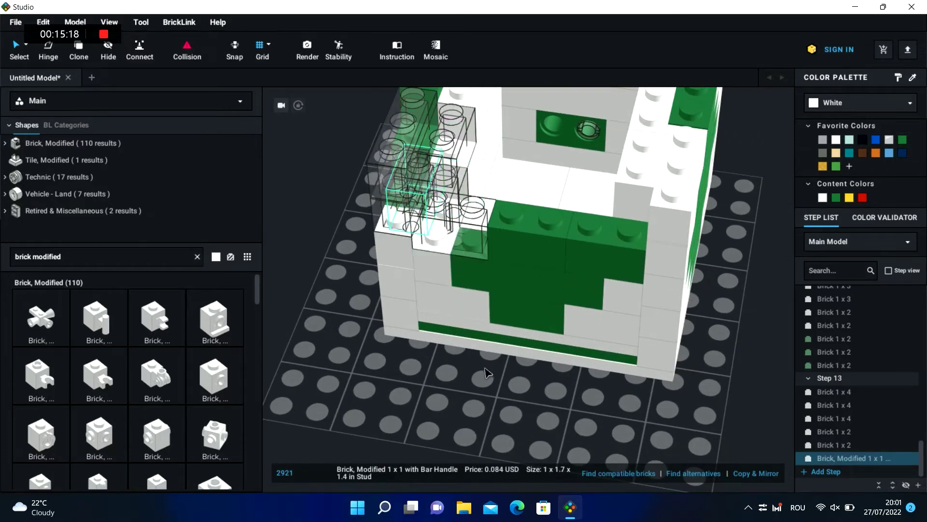
{"action": "right_click_drag", "start_coordinate": [485, 368], "coordinate": [488, 362]}
{"action": "left_click_drag", "start_coordinate": [421, 252], "coordinate": [317, 249]}
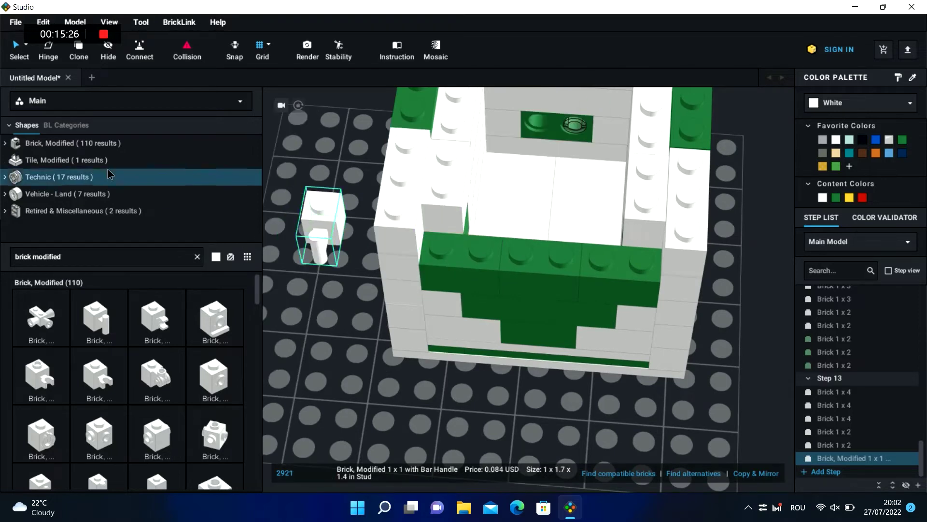
{"action": "left_click", "coordinate": [43, 22]}
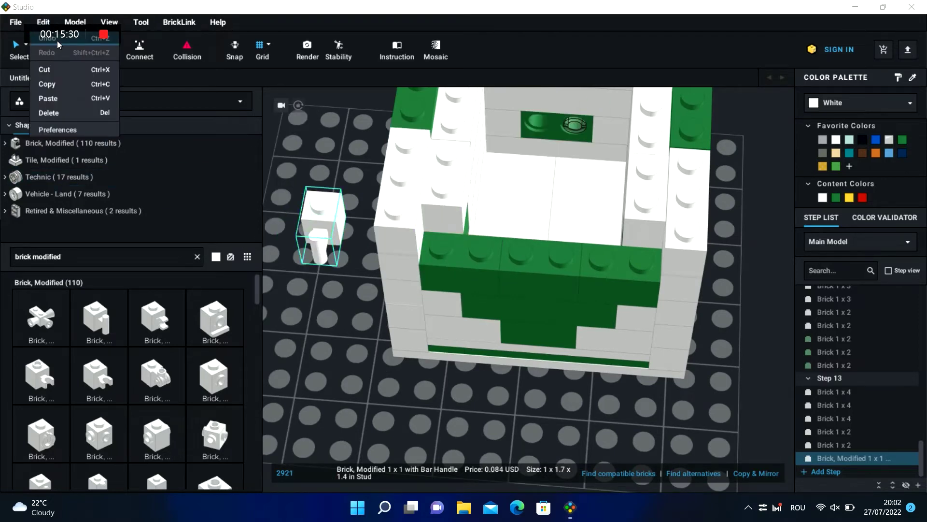
{"action": "left_click", "coordinate": [323, 148]}
{"action": "key", "text": "ctrl+z"}
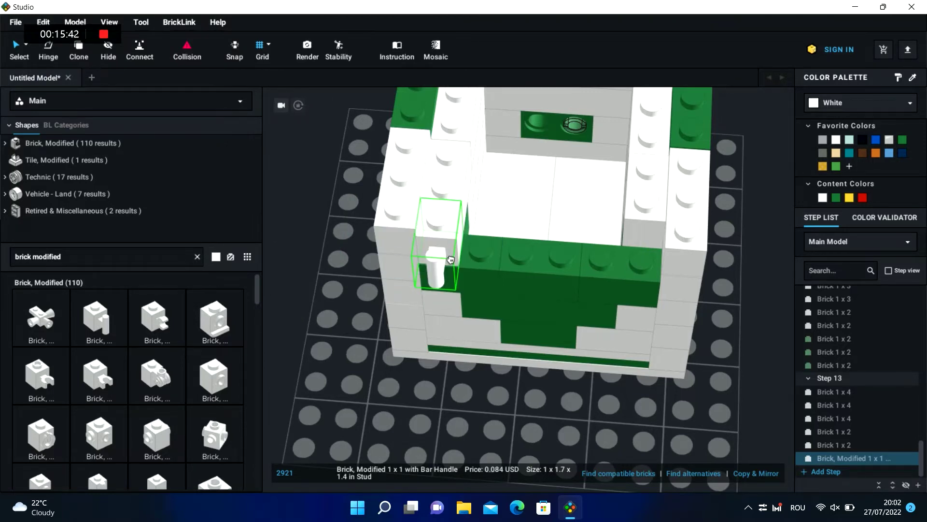
{"action": "left_click", "coordinate": [417, 425]}
- Copy the green Brick 1 x 4 from the outer wall and place the copy on the green row beside the bar-handle brick
{"action": "mouse_move", "coordinate": [379, 380]}
{"action": "right_mouse_down"}
{"action": "mouse_move", "coordinate": [379, 331]}
{"action": "mouse_move", "coordinate": [368, 377]}
{"action": "right_mouse_up"}
{"action": "left_click", "coordinate": [512, 297]}
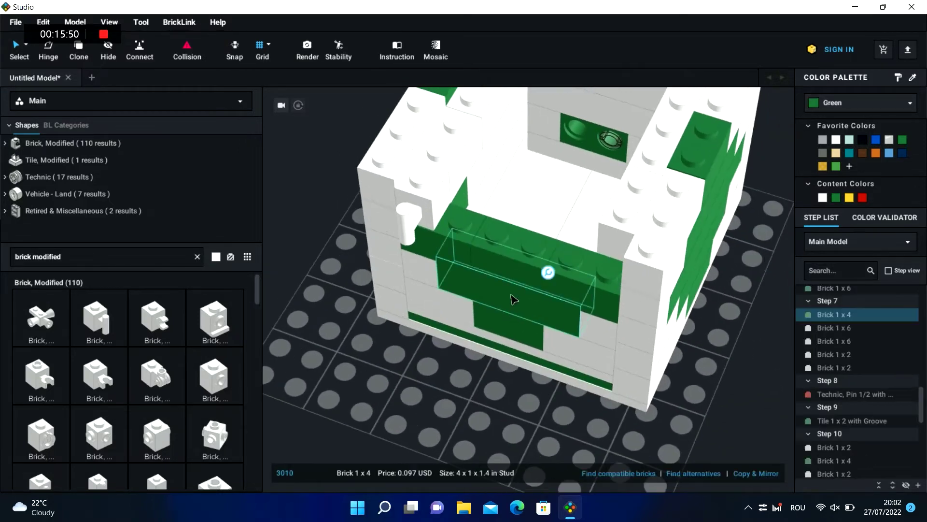
{"action": "key", "text": "ctrl+c"}
{"action": "left_click", "coordinate": [386, 392]}
{"action": "key", "text": "ctrl+v"}
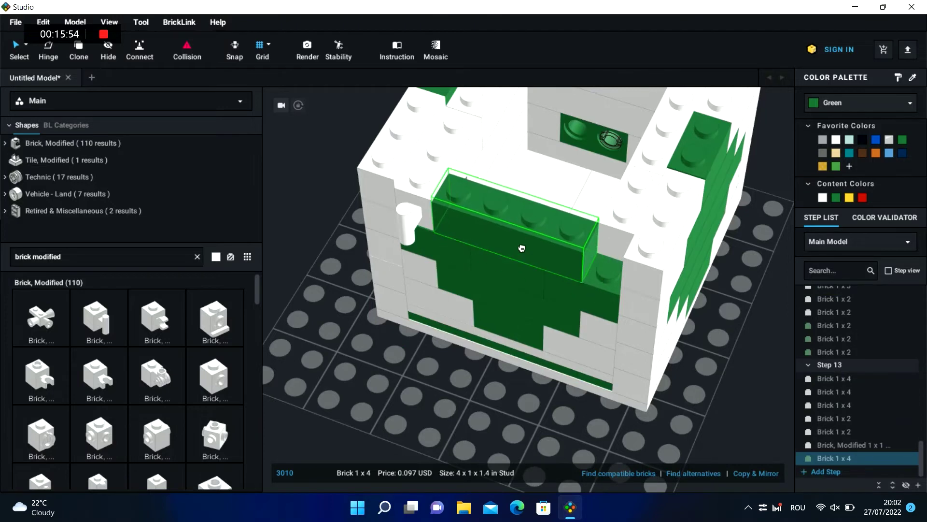
{"action": "left_click", "coordinate": [522, 250]}
{"action": "left_click", "coordinate": [649, 469]}
- Find "brick 1x1" in the parts library and place a white Brick 1 x 1 in the remaining gap of the green row
{"action": "left_click", "coordinate": [586, 333]}
{"action": "left_click", "coordinate": [628, 423]}
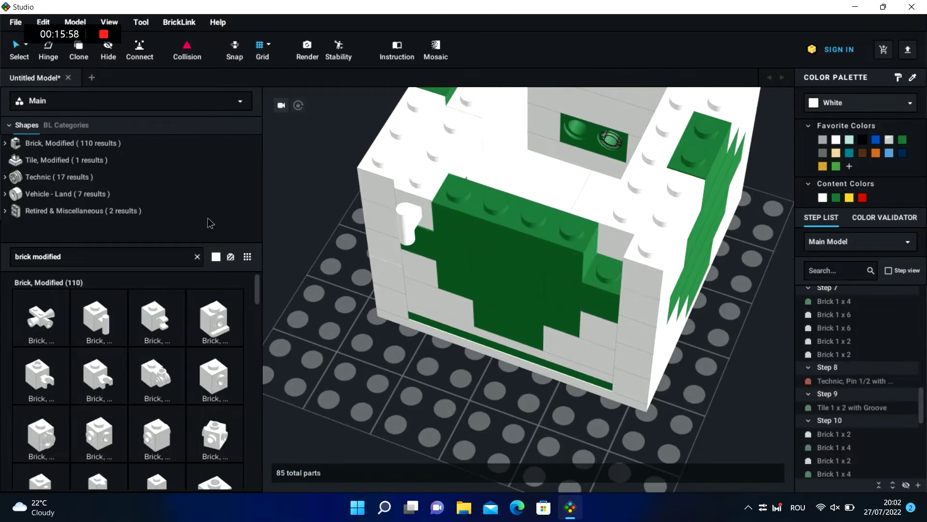
{"action": "type", "text": "brick 1x1"}
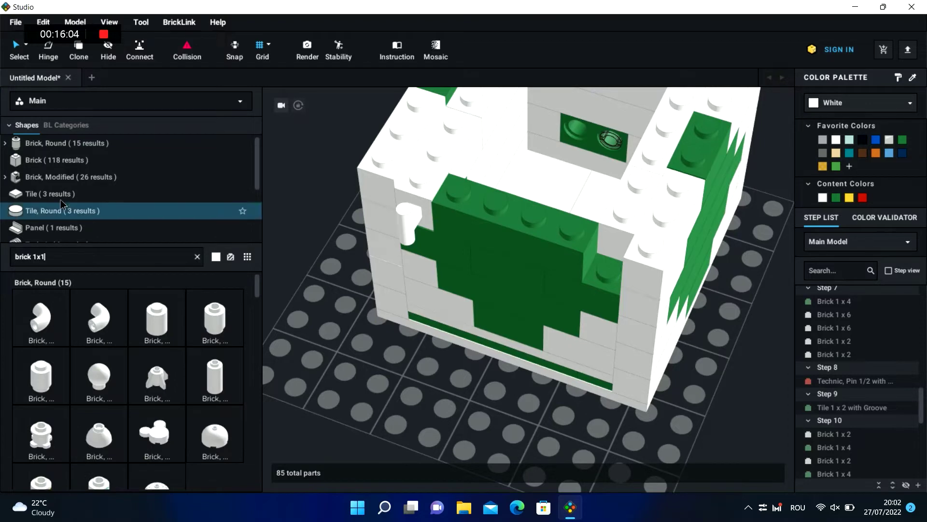
{"action": "left_click", "coordinate": [57, 159]}
{"action": "left_click_drag", "start_coordinate": [41, 318], "coordinate": [612, 266]}
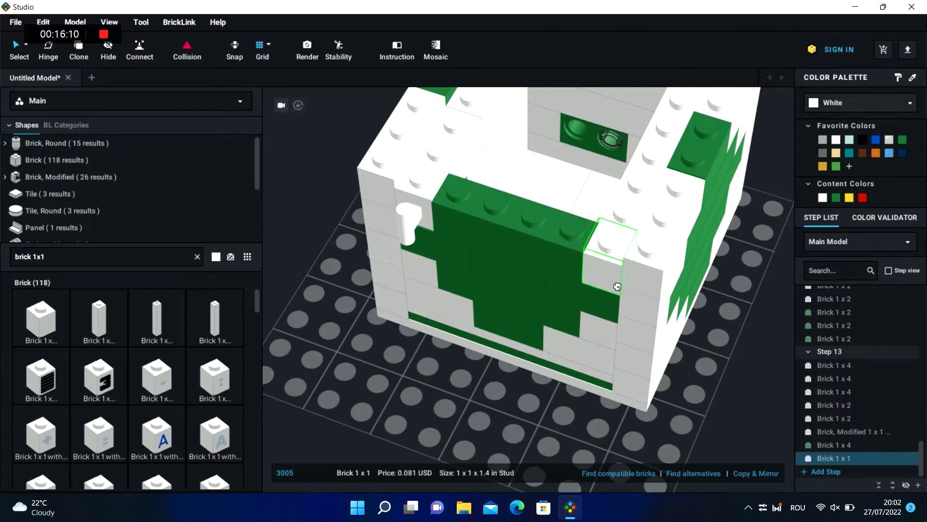
{"action": "left_click", "coordinate": [616, 284]}
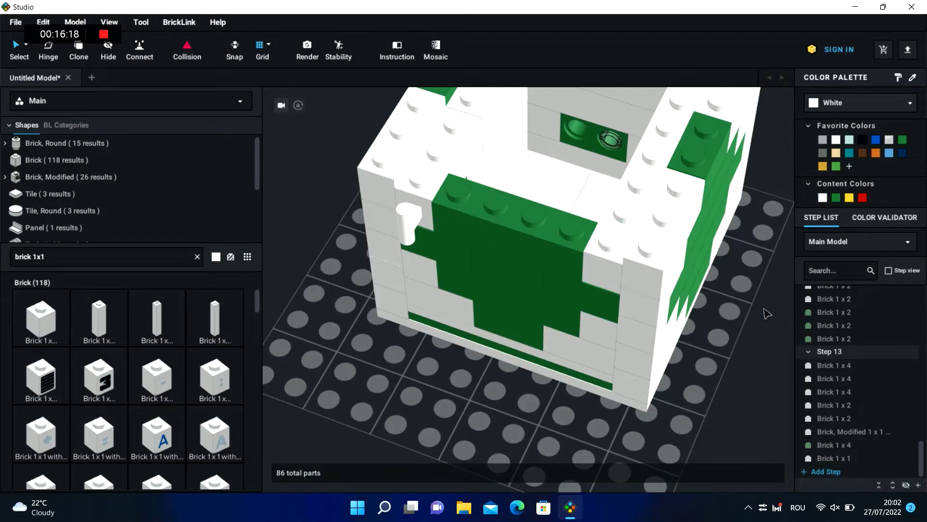
- Add a building step and place a white Tile 1 x 2 with Groove on the middle two studs of the green Brick 1 x 4
{"action": "left_click", "coordinate": [831, 462]}
{"action": "left_click", "coordinate": [827, 473]}
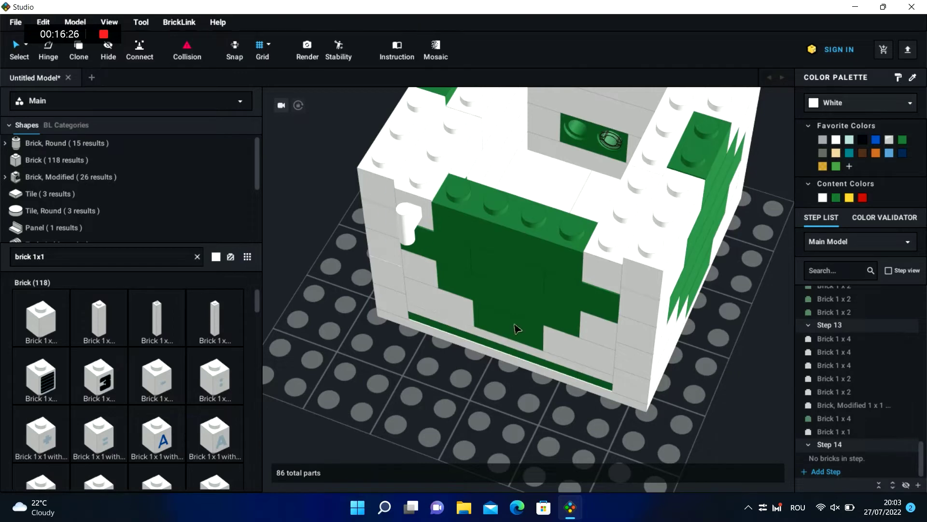
{"action": "type", "text": "til"}
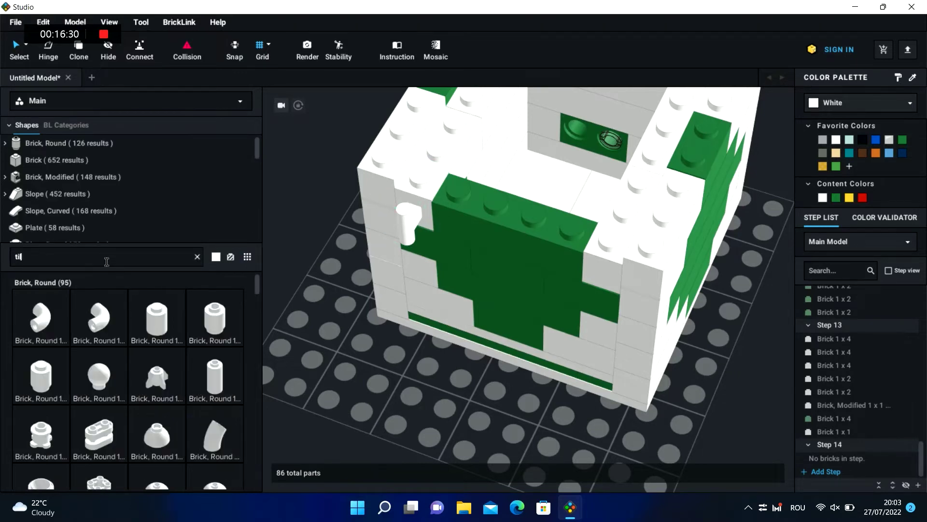
{"action": "type", "text": "e 1x2"}
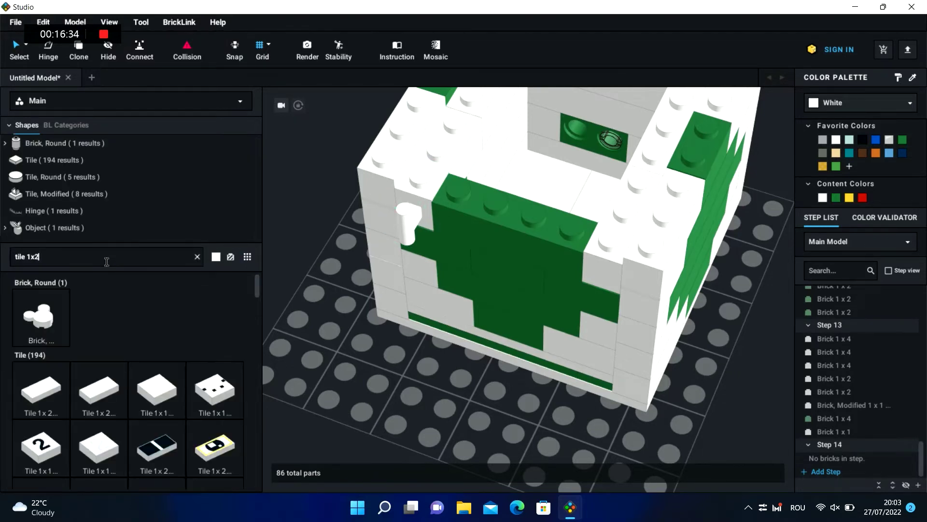
{"action": "left_click", "coordinate": [39, 392]}
{"action": "left_click", "coordinate": [525, 215]}
{"action": "key", "text": "Escape"}
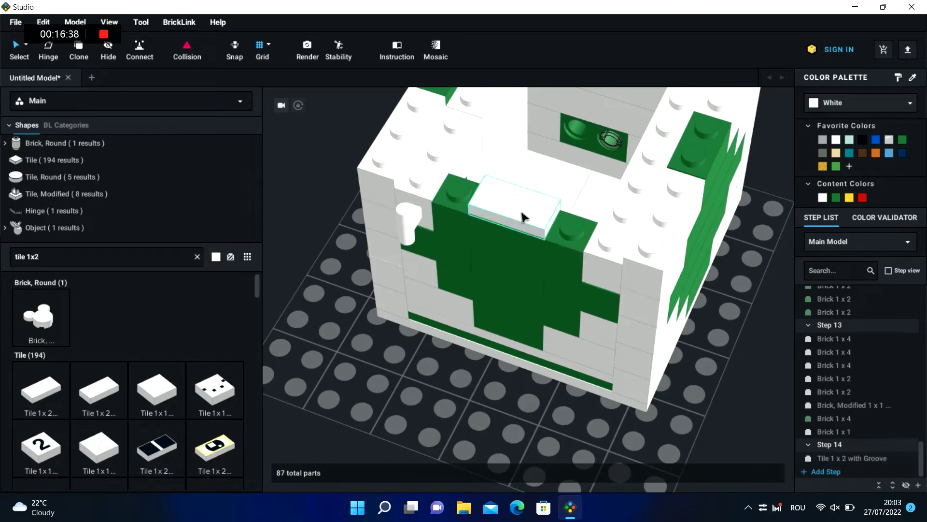
- Recolour the newly placed 1 x 2 tile green
{"action": "left_click", "coordinate": [522, 215]}
{"action": "left_click", "coordinate": [835, 199]}
{"action": "left_click", "coordinate": [456, 377]}
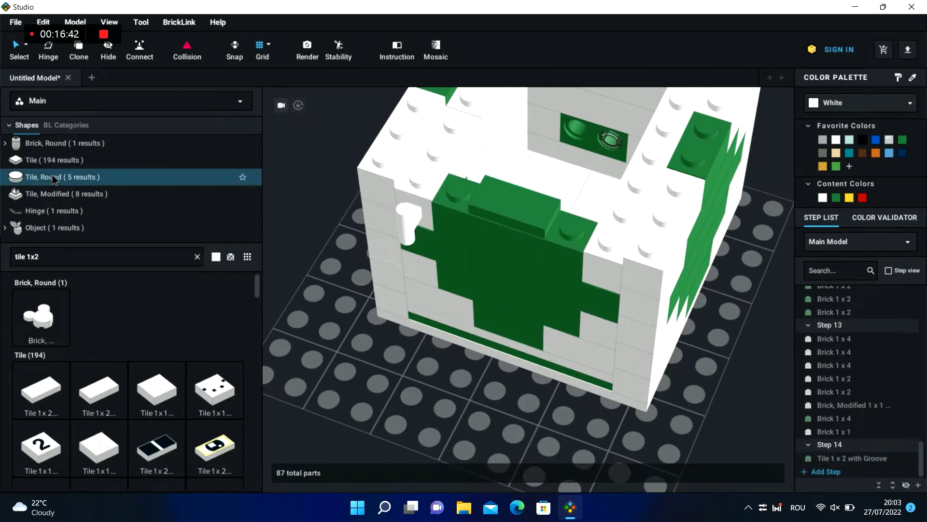
- Find "tile corner" in the parts library, add a white Tile 2 x 2 Corner in front of the model and rotate it
{"action": "key", "text": "BackSpace"}
{"action": "key", "text": "BackSpace"}
{"action": "type", "text": "corner"}
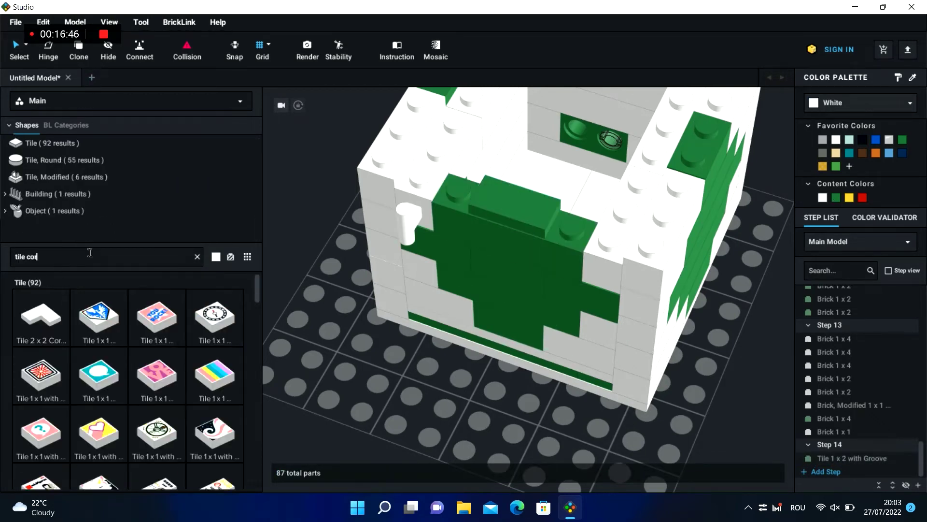
{"action": "left_click", "coordinate": [37, 317]}
{"action": "left_click", "coordinate": [391, 373]}
{"action": "key", "text": "Escape"}
{"action": "left_click", "coordinate": [391, 375]}
{"action": "key", "text": "Right"}
{"action": "key", "text": "Right"}
{"action": "key", "text": "Right"}
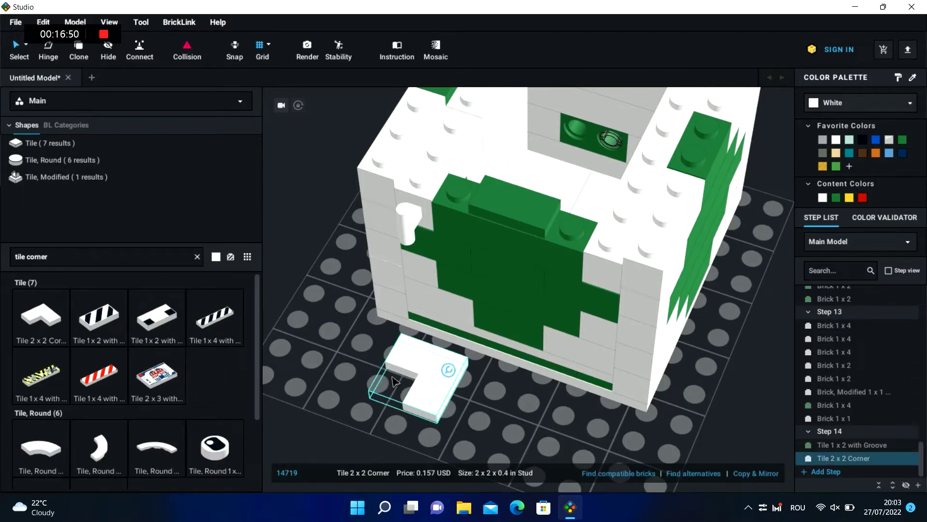
- Place the Tile 2 x 2 Corner on the front wall beside the green tile, at the end away from the bar handle
{"action": "left_click_drag", "start_coordinate": [392, 376], "coordinate": [574, 229]}
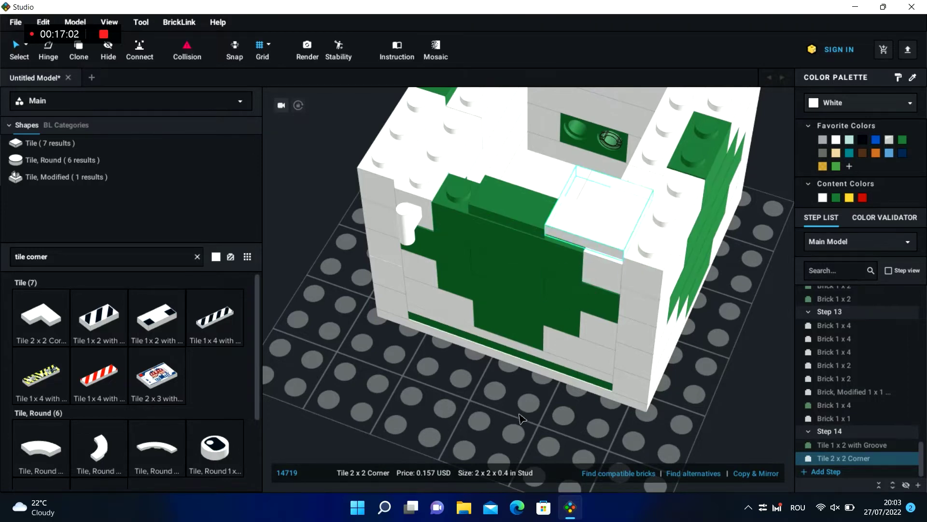
{"action": "right_click_drag", "start_coordinate": [519, 412], "coordinate": [596, 403]}
{"action": "left_click_drag", "start_coordinate": [630, 213], "coordinate": [642, 211]}
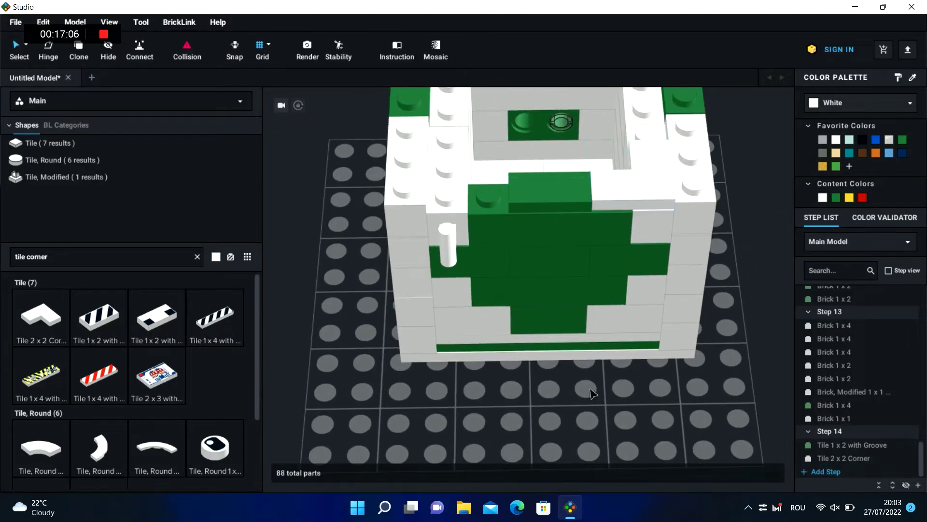
- Place a copy of the Tile 2 x 2 Corner on the other side of the green tile, above the bar-handle brick
{"action": "left_click", "coordinate": [555, 386]}
{"action": "key", "text": "ctrl+v"}
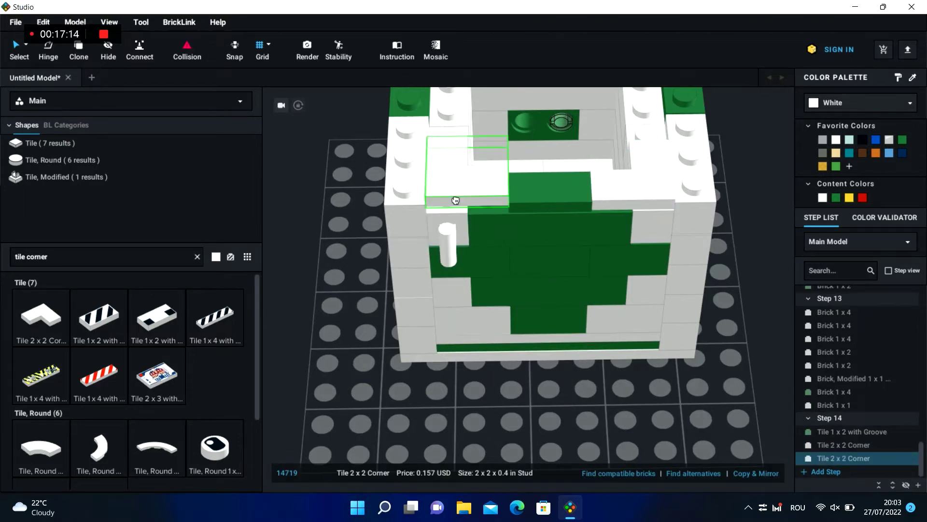
{"action": "left_click", "coordinate": [457, 201]}
{"action": "left_click", "coordinate": [457, 455]}
{"action": "right_click_drag", "start_coordinate": [442, 427], "coordinate": [433, 402]}
{"action": "left_click", "coordinate": [476, 156]}
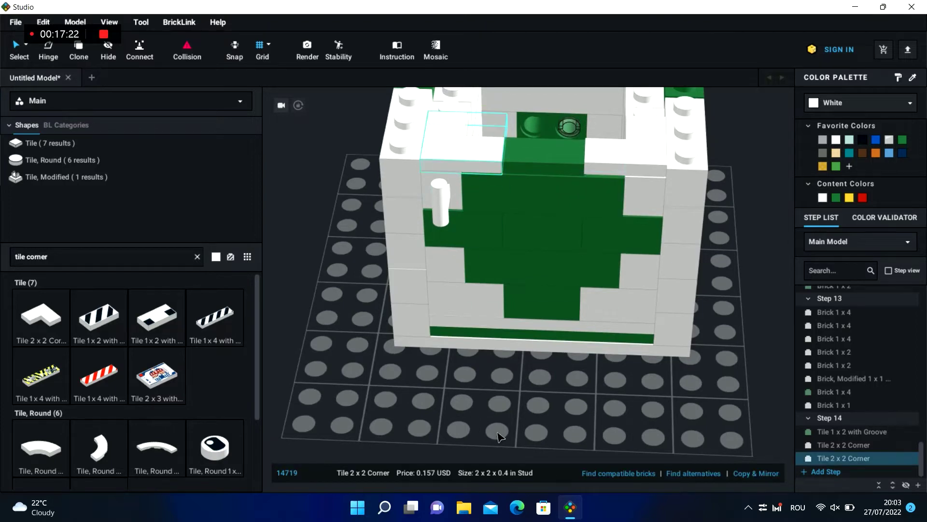
{"action": "left_click_drag", "start_coordinate": [476, 156], "coordinate": [645, 165]}
{"action": "left_click", "coordinate": [716, 312]}
{"action": "right_click_drag", "start_coordinate": [716, 311], "coordinate": [728, 299]}
{"action": "mouse_move", "coordinate": [601, 151]}
{"action": "left_mouse_down"}
{"action": "mouse_move", "coordinate": [617, 150]}
{"action": "mouse_move", "coordinate": [613, 158]}
{"action": "left_mouse_up"}
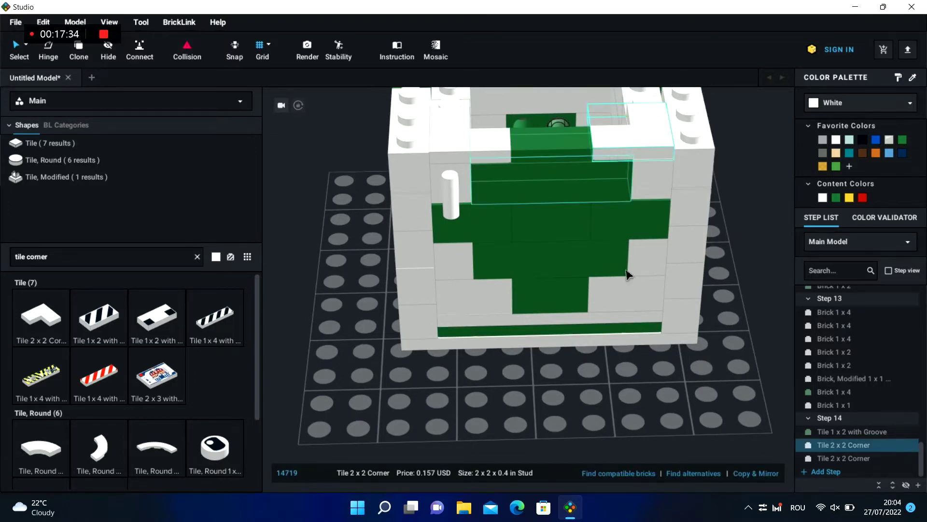
{"action": "left_click", "coordinate": [639, 389]}
- Find "tile 1x4" in the parts library and place a white Tile 1 x 4 on the inner stud row of one side wall
{"action": "right_click_drag", "start_coordinate": [639, 389], "coordinate": [639, 413]}
{"action": "type", "text": "tile 1x4"}
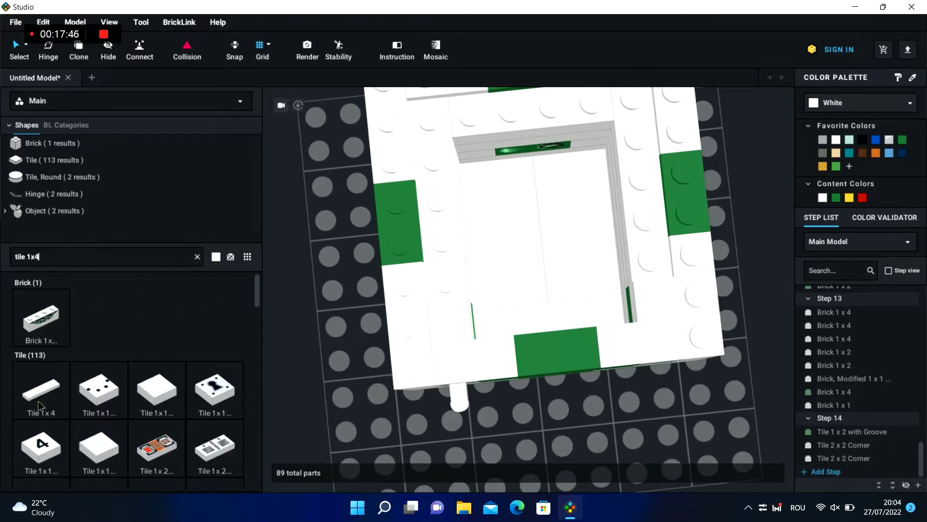
{"action": "left_click_drag", "start_coordinate": [39, 401], "coordinate": [649, 186]}
{"action": "left_click", "coordinate": [552, 461]}
{"action": "key", "text": "Right"}
{"action": "left_click", "coordinate": [604, 404]}
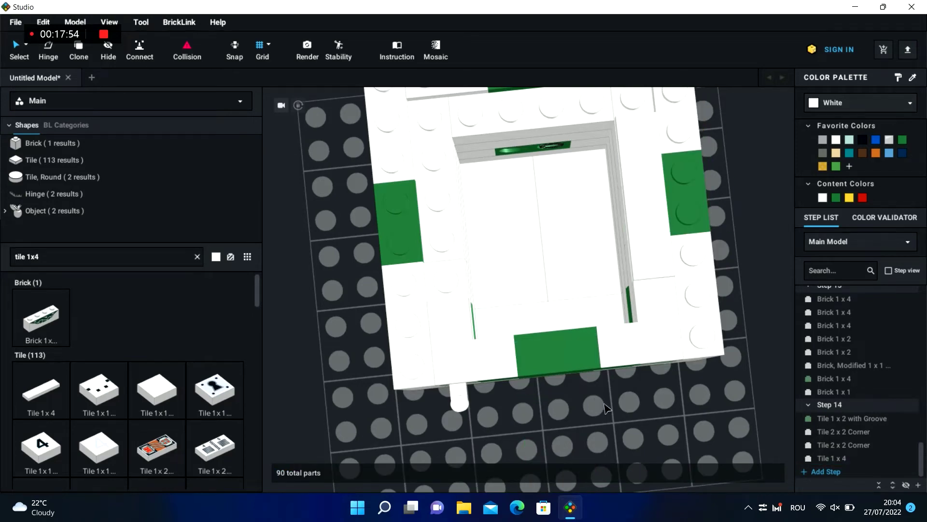
- Place a copy of the Tile 1 x 4 on the inner stud row of the opposite side wall
{"action": "key", "text": "ctrl+v"}
{"action": "left_click", "coordinate": [440, 227]}
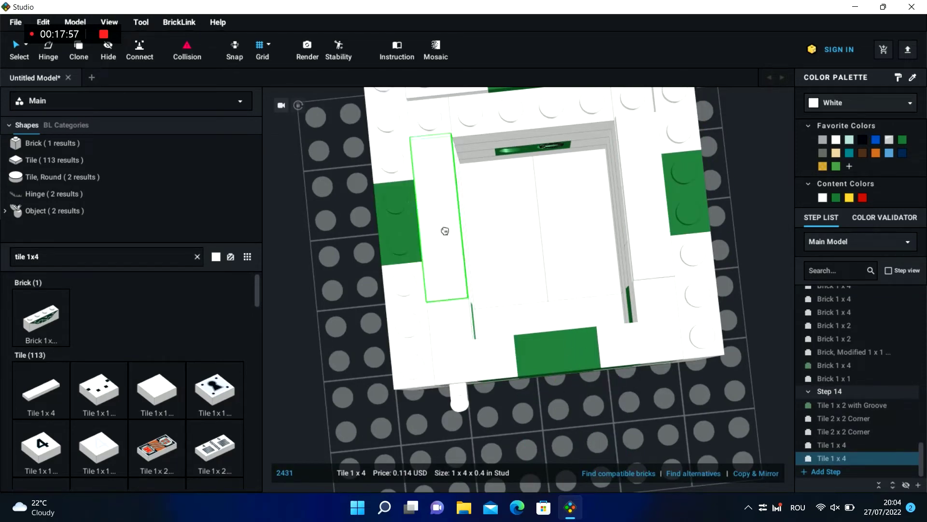
{"action": "left_click", "coordinate": [548, 441]}
- Find "tile 1x6" in the parts library and place a white Tile 1 x 6 on the back wall's inner stud row
{"action": "key", "text": "BackSpace"}
{"action": "type", "text": "6"}
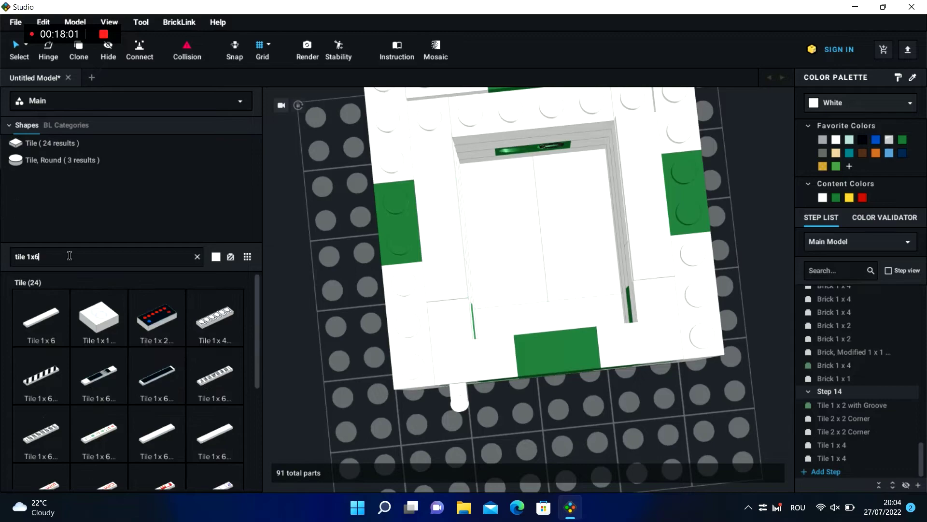
{"action": "left_click", "coordinate": [45, 313]}
{"action": "left_click", "coordinate": [536, 100]}
{"action": "left_click", "coordinate": [731, 278]}
{"action": "right_click_drag", "start_coordinate": [732, 278], "coordinate": [795, 270]}
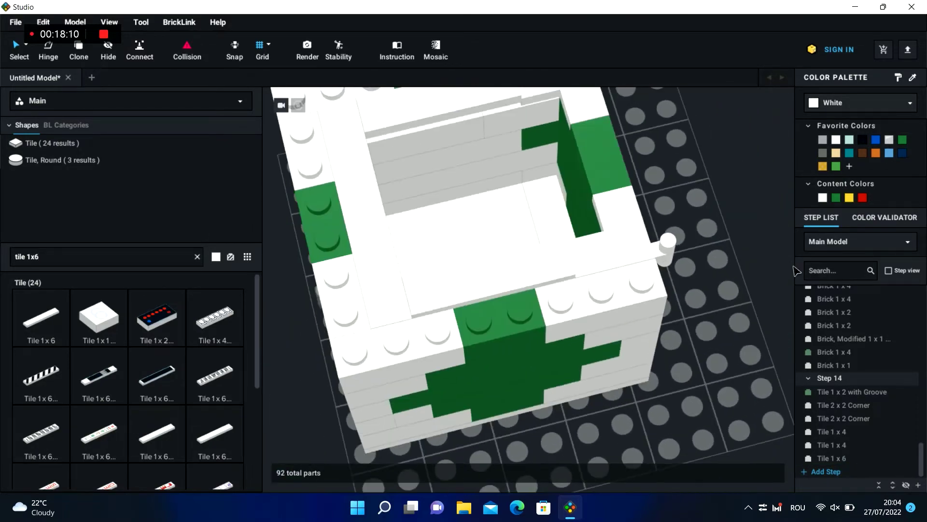
- Examine the ring of tiles on the inner stud rows from several sides of the model
{"action": "left_click", "coordinate": [75, 22]}
{"action": "mouse_move", "coordinate": [109, 22]}
{"action": "left_click", "coordinate": [142, 58]}
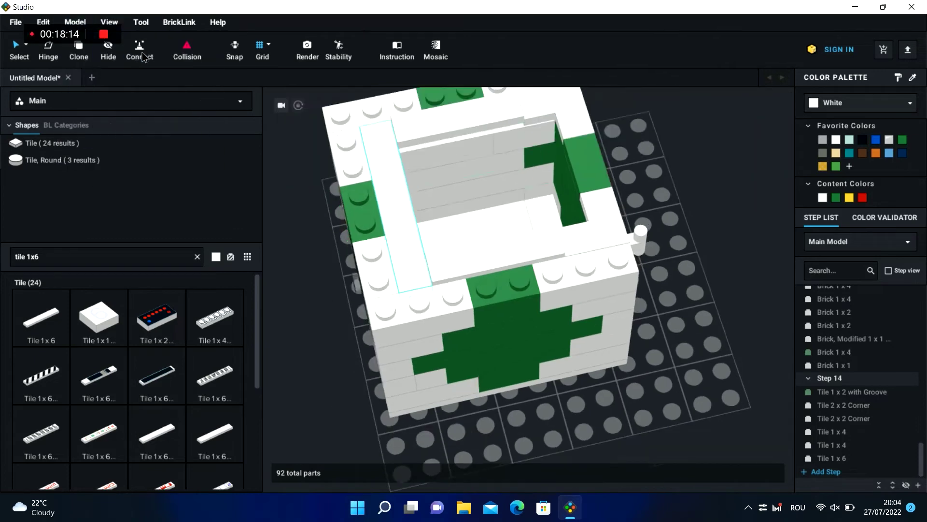
{"action": "left_click", "coordinate": [518, 256]}
{"action": "left_click", "coordinate": [688, 238]}
{"action": "right_click_drag", "start_coordinate": [688, 237], "coordinate": [687, 226]}
{"action": "left_click", "coordinate": [474, 117]}
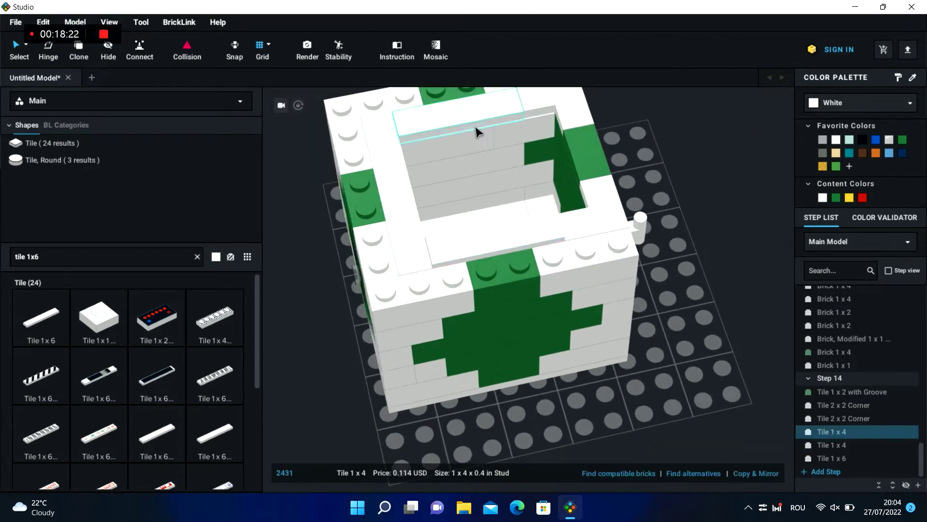
{"action": "left_click", "coordinate": [655, 171]}
{"action": "right_click_drag", "start_coordinate": [655, 171], "coordinate": [542, 114]}
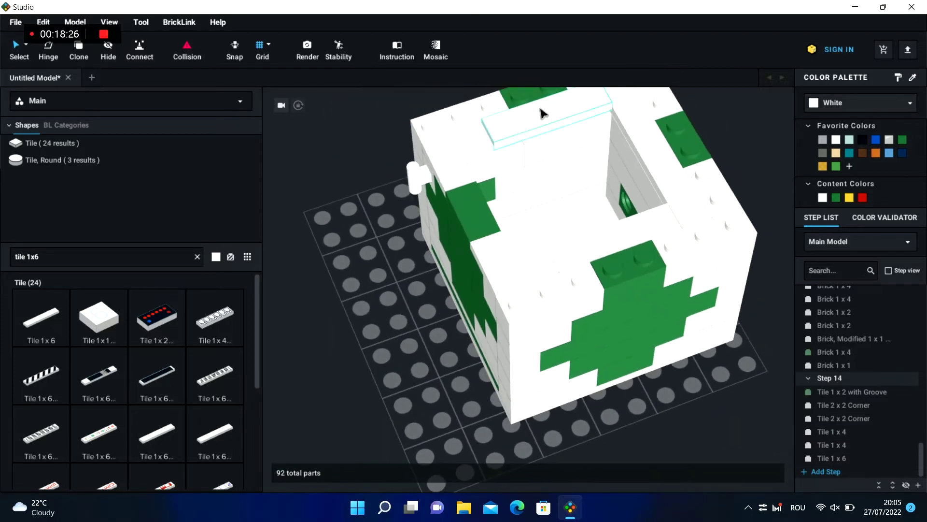
{"action": "left_click", "coordinate": [548, 121]}
{"action": "left_click", "coordinate": [445, 244]}
{"action": "left_click", "coordinate": [386, 304]}
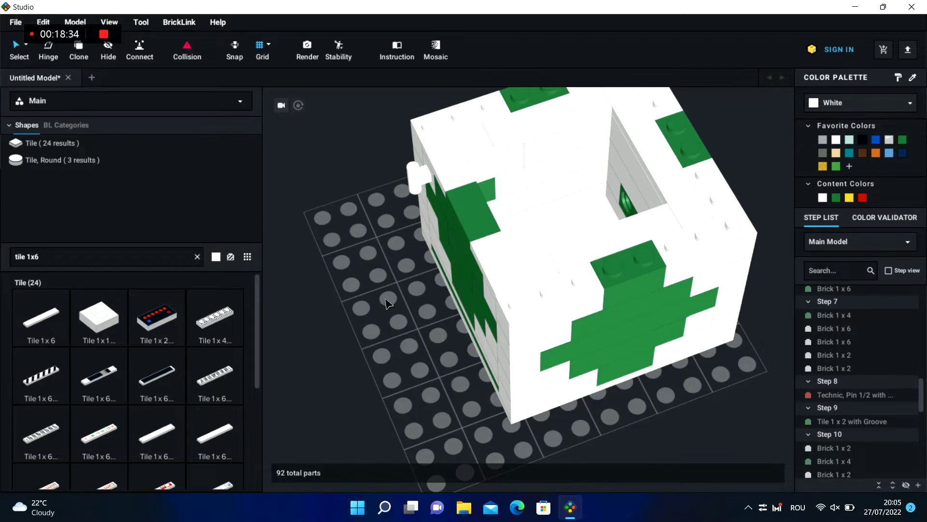
- Add a new building step and search the parts library for "plate 8x8"
{"action": "scroll", "coordinate": [919, 393], "scroll_direction": "down", "scroll_amount": 10}
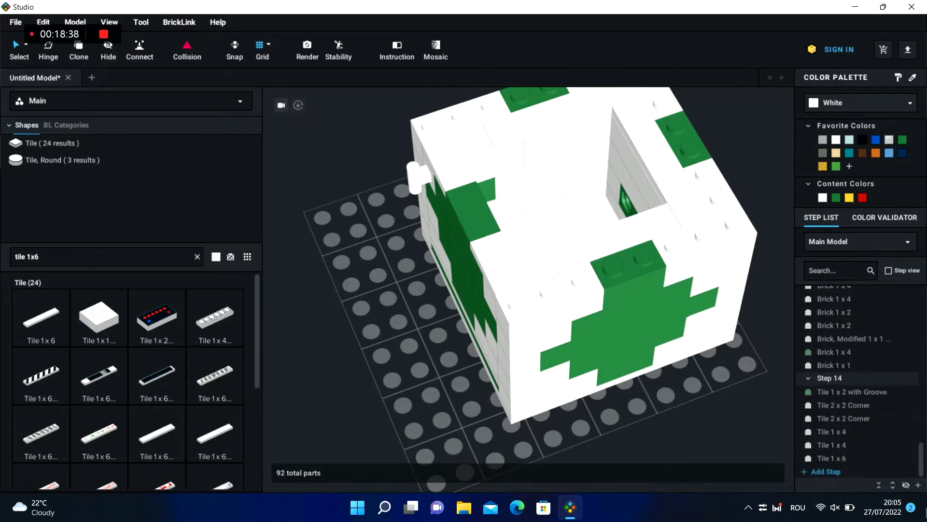
{"action": "scroll", "coordinate": [850, 435], "scroll_direction": "down", "scroll_amount": 1}
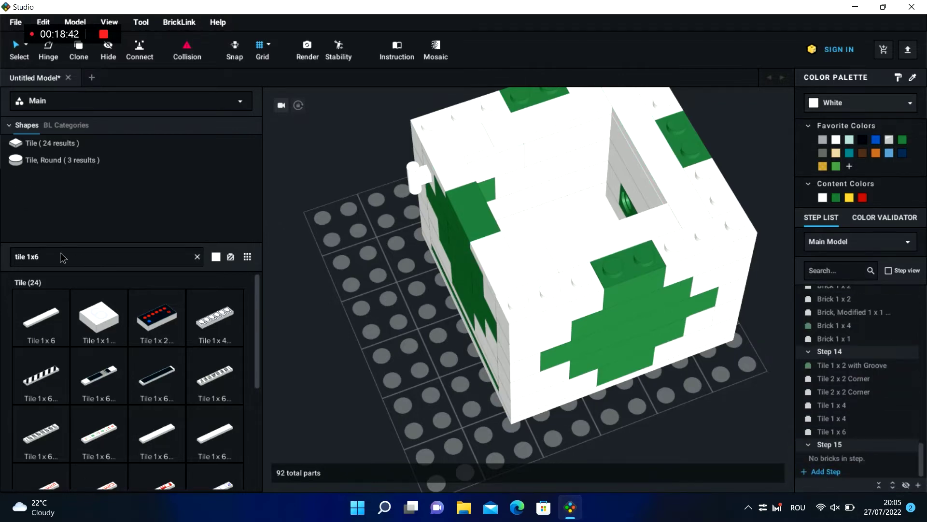
{"action": "key", "text": "BackSpace"}
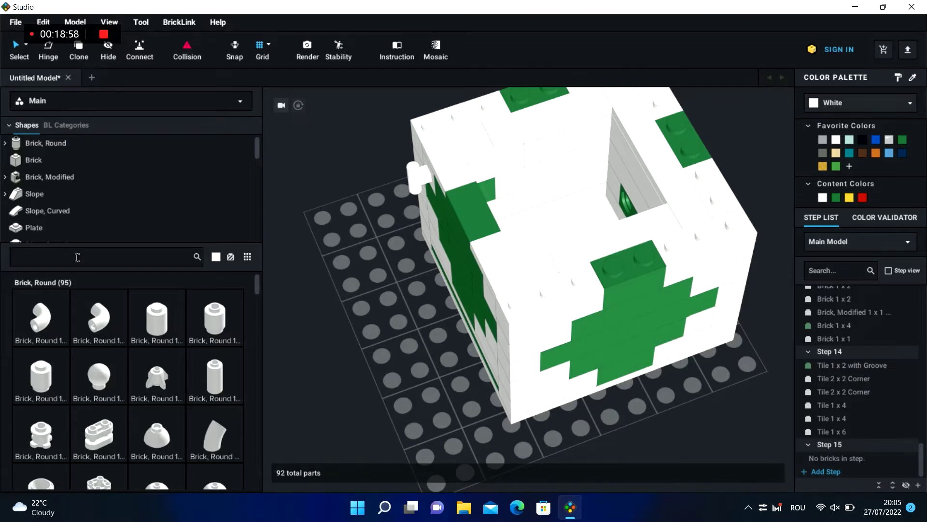
{"action": "type", "text": "plate 8x8"}
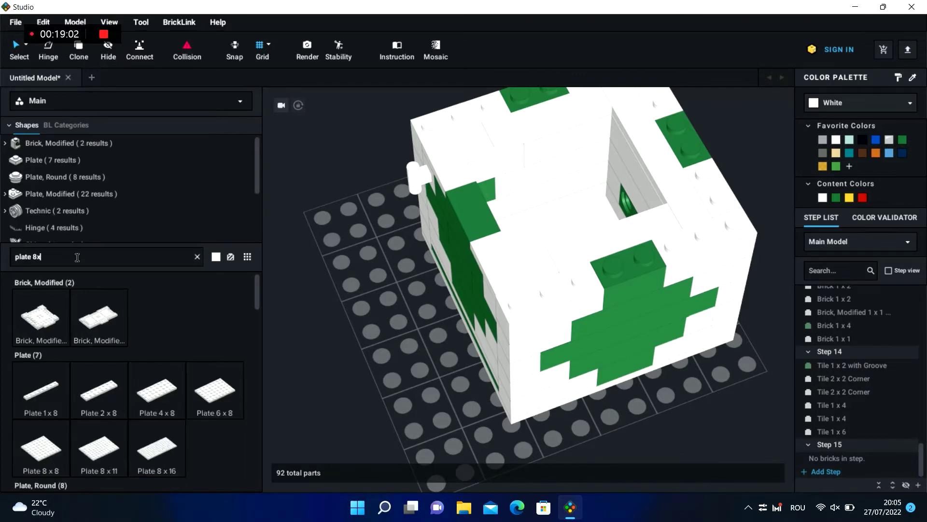
{"action": "left_click", "coordinate": [47, 396]}
{"action": "key", "text": "Escape"}
{"action": "left_click_drag", "start_coordinate": [556, 192], "coordinate": [352, 342]}
{"action": "key", "text": "Delete"}
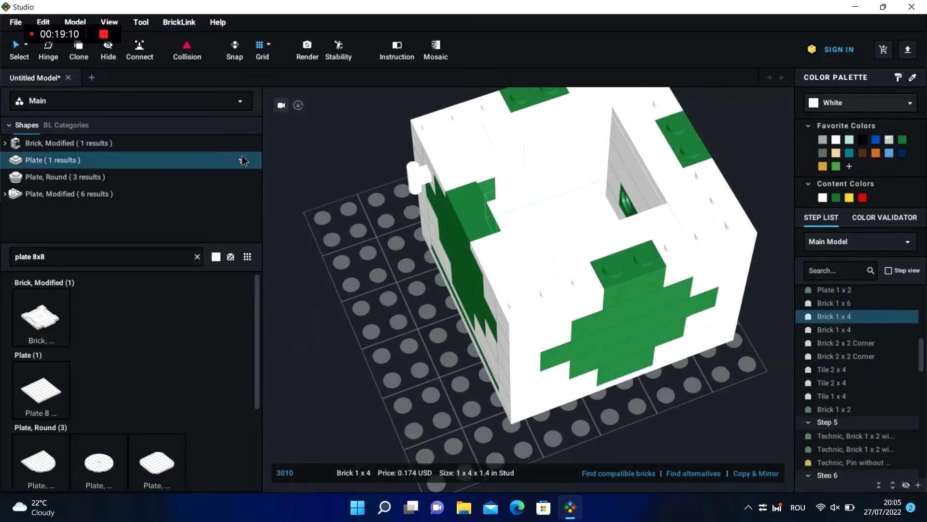
- Add a white Plate 8 x 8 beside the model and place it on top of the walls as the roof
{"action": "left_click_drag", "start_coordinate": [66, 390], "coordinate": [308, 338]}
{"action": "left_click", "coordinate": [557, 423]}
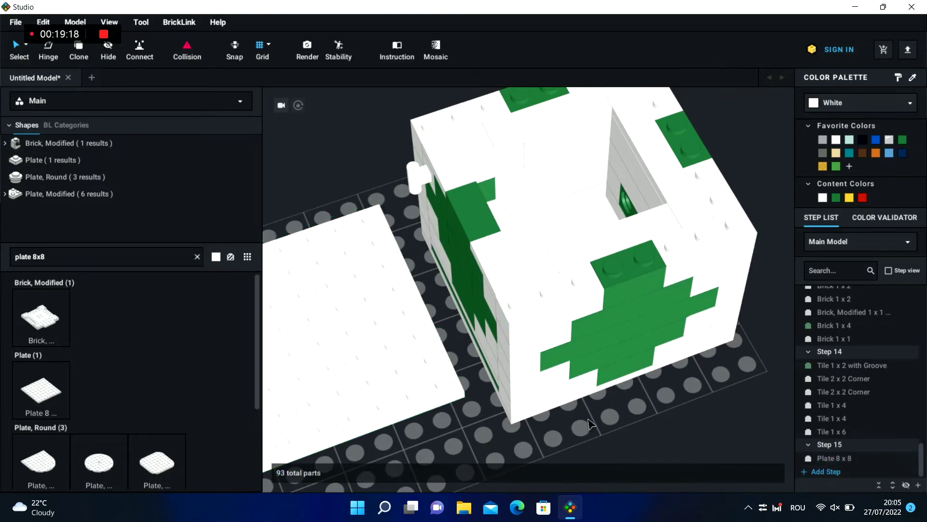
{"action": "right_click_drag", "start_coordinate": [557, 423], "coordinate": [548, 379]}
{"action": "left_click_drag", "start_coordinate": [408, 305], "coordinate": [665, 160]}
{"action": "left_click", "coordinate": [361, 302]}
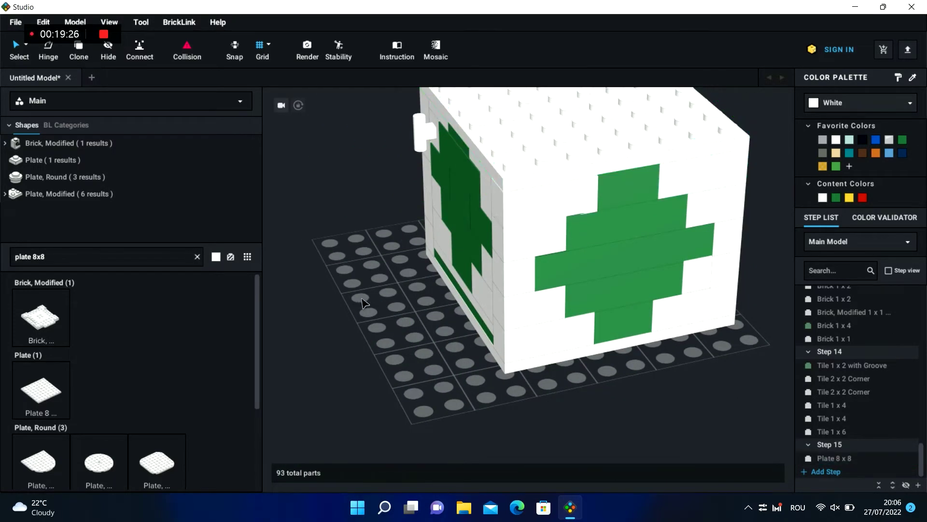
- Find "slope 1x2" among the slopes and place a white Slope 30 1 x 2 x 2/3 on the roof's back edge, one stud from the corner
{"action": "right_click_drag", "start_coordinate": [360, 303], "coordinate": [665, 406]}
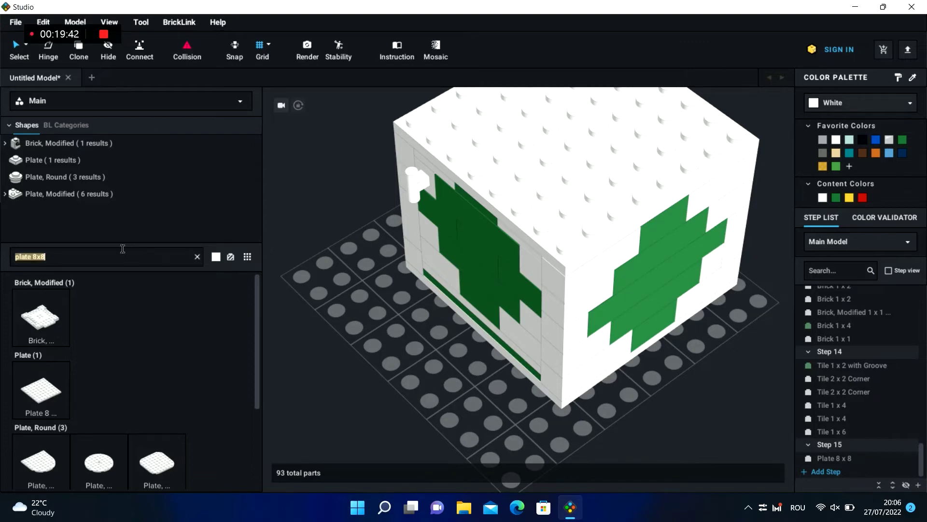
{"action": "type", "text": "slope 1x1"}
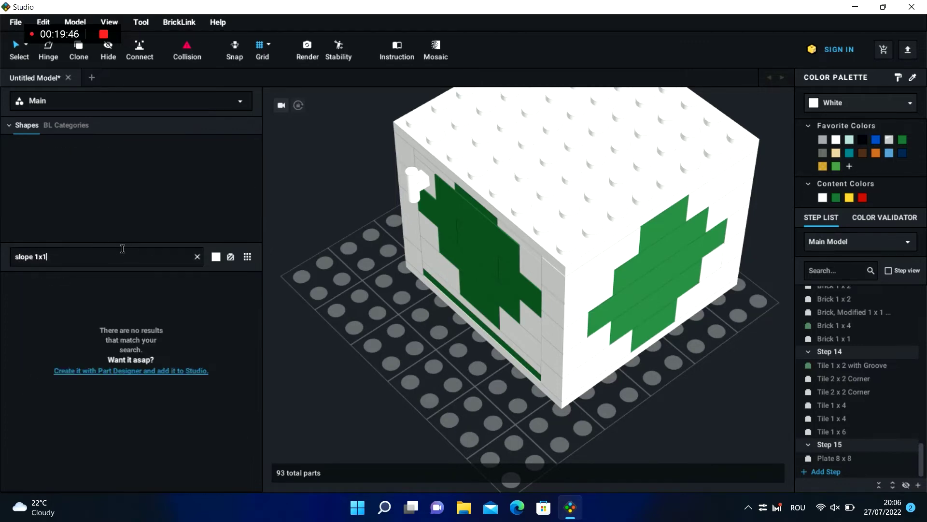
{"action": "key", "text": "BackSpace"}
{"action": "type", "text": "2"}
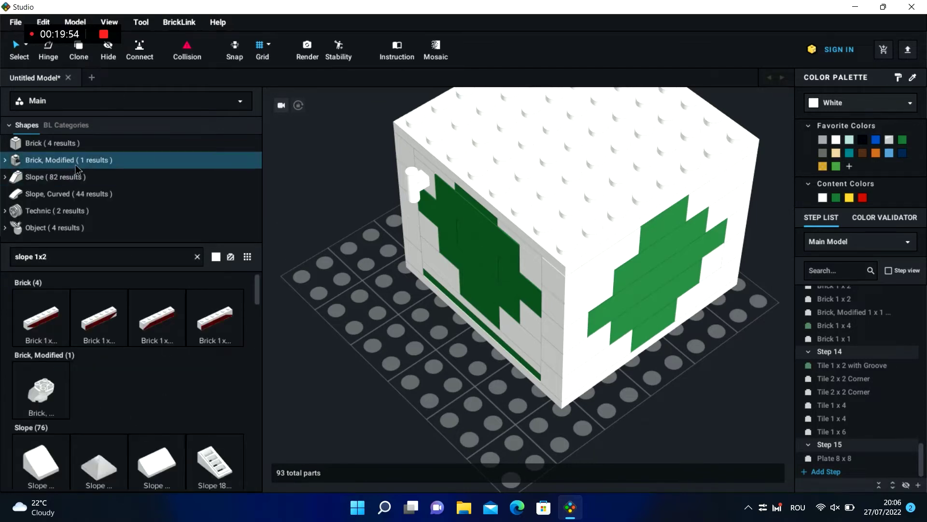
{"action": "left_click", "coordinate": [76, 179]}
{"action": "right_click_drag", "start_coordinate": [407, 399], "coordinate": [336, 394]}
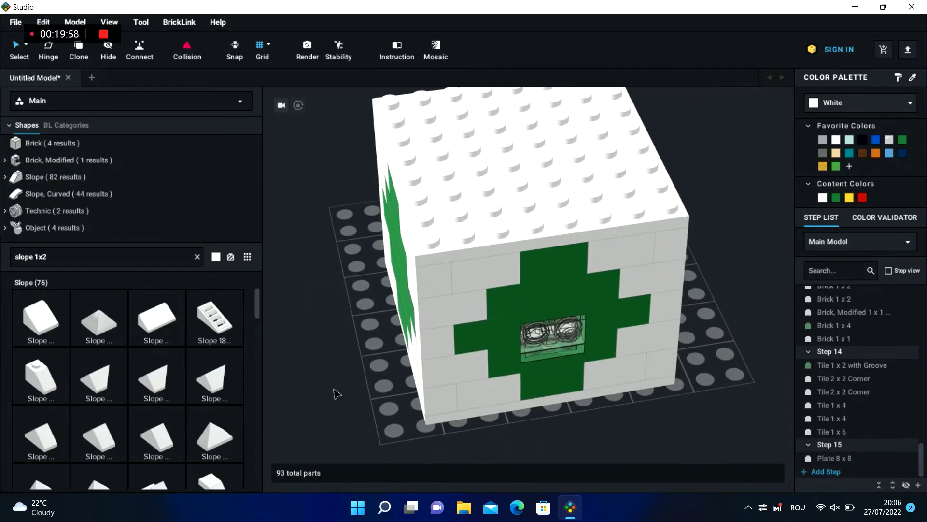
{"action": "left_click_drag", "start_coordinate": [171, 317], "coordinate": [482, 237]}
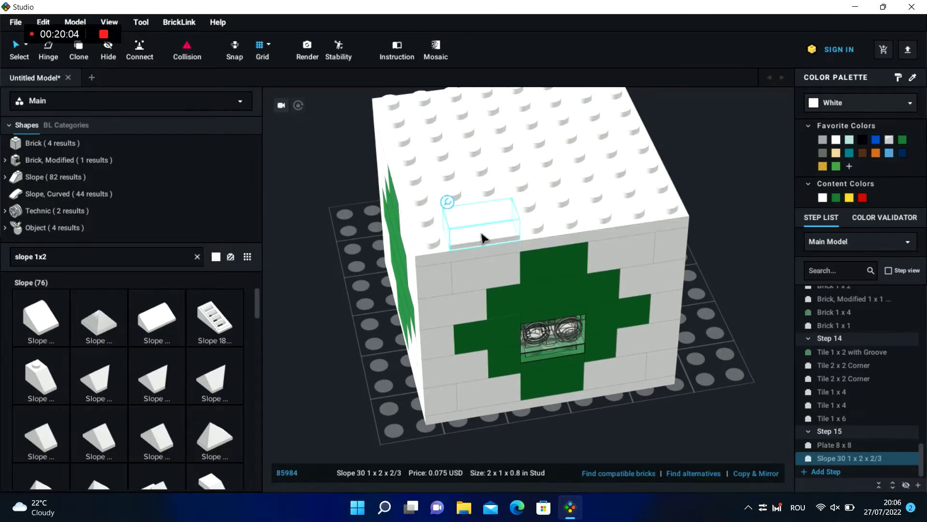
{"action": "left_click", "coordinate": [332, 339]}
- Place two more Slope 30 1 x 2 x 2/3 parts beside the first to continue the row along the roof's back edge
{"action": "left_click_drag", "start_coordinate": [157, 317], "coordinate": [555, 225]}
{"action": "left_click", "coordinate": [731, 317]}
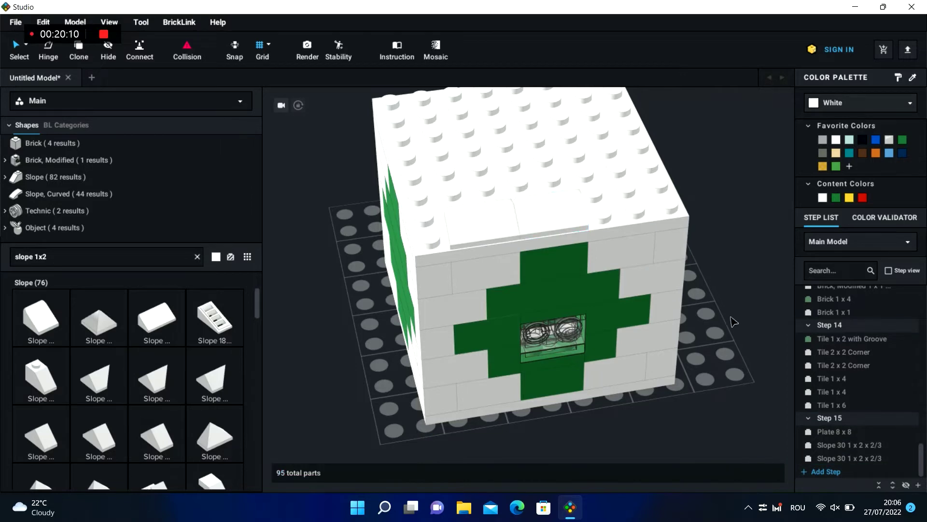
{"action": "key", "text": "ctrl+v"}
{"action": "left_click", "coordinate": [623, 213]}
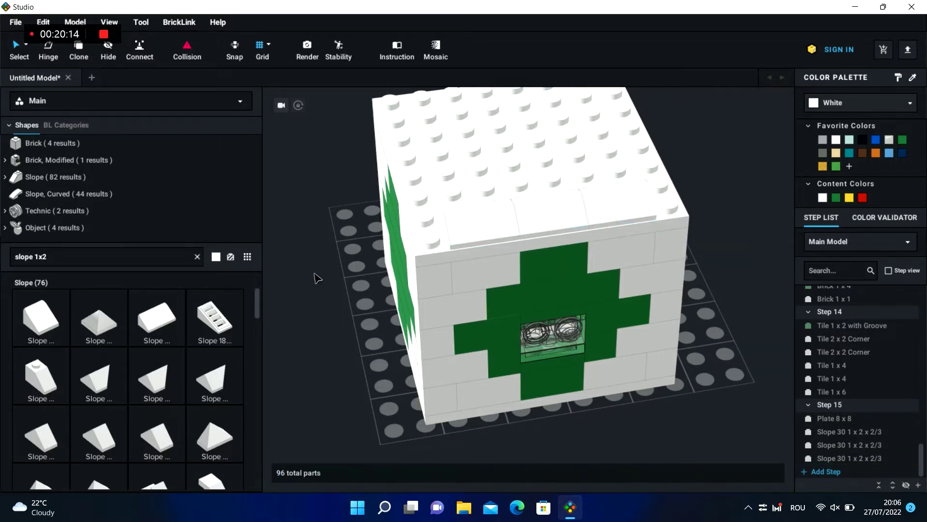
- Copy the three slopes on the roof's back edge and place the copies along an adjacent side edge
{"action": "right_click_drag", "start_coordinate": [317, 278], "coordinate": [351, 287]}
{"action": "left_click", "coordinate": [657, 273]}
{"action": "left_click", "coordinate": [689, 202], "text": "ctrl"}
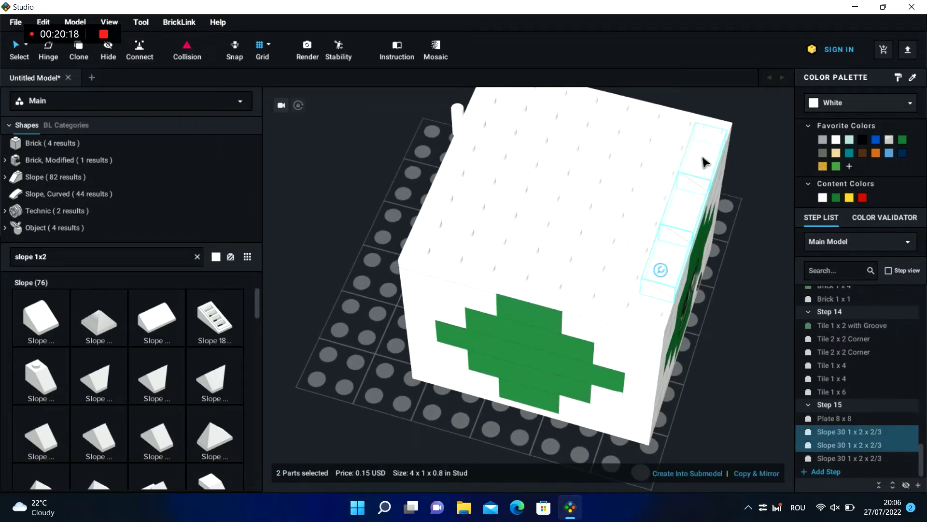
{"action": "left_click", "coordinate": [703, 162], "text": "ctrl"}
{"action": "key", "text": "ctrl+c"}
{"action": "key", "text": "ctrl+v"}
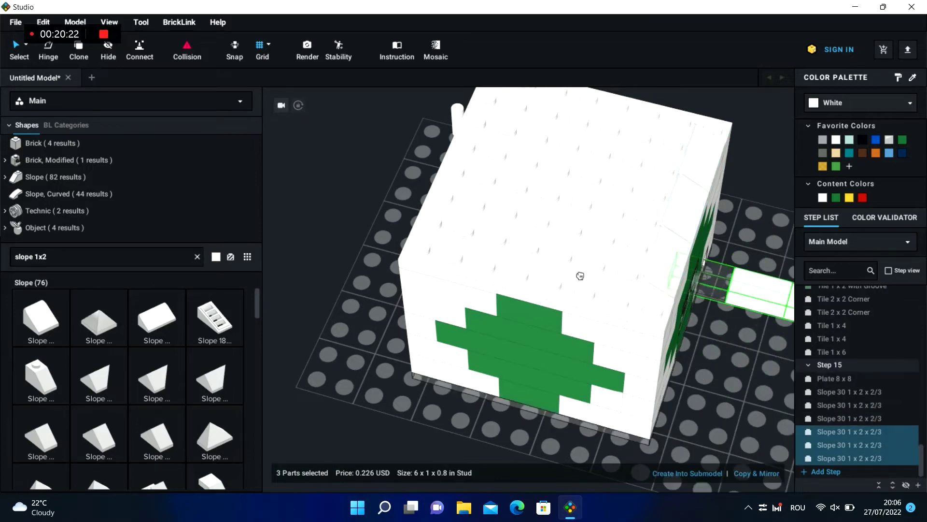
{"action": "left_click", "coordinate": [472, 263]}
{"action": "left_click", "coordinate": [706, 326]}
- Place another copy of the three-slope row along the remaining side edge of the roof
{"action": "right_click_drag", "start_coordinate": [706, 327], "coordinate": [591, 334]}
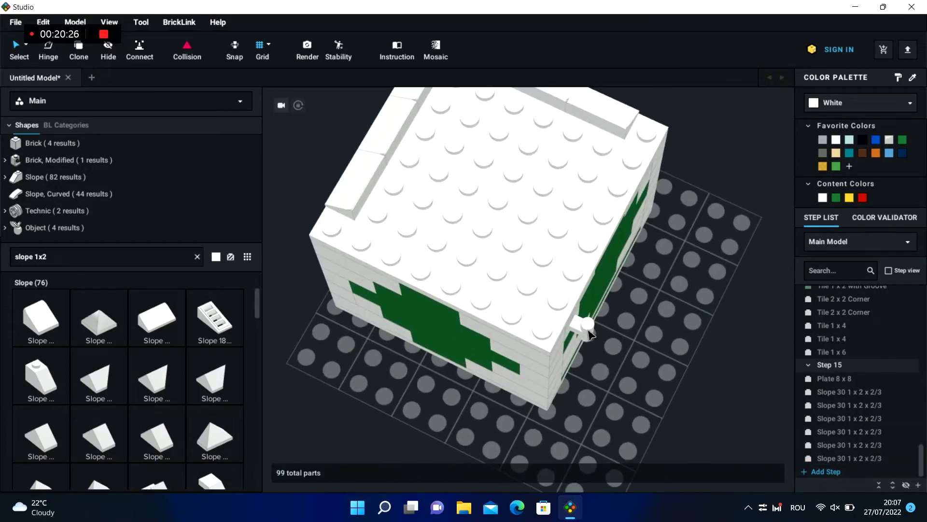
{"action": "key", "text": "ctrl+v"}
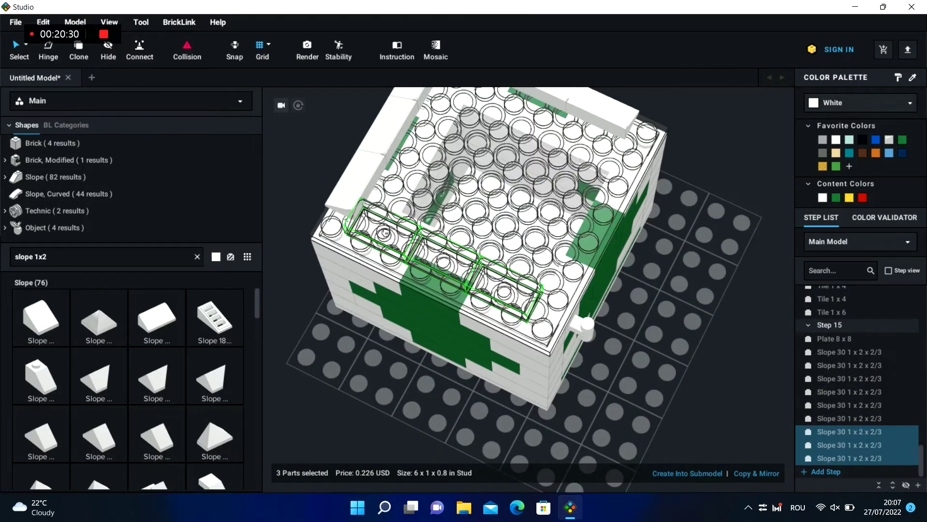
{"action": "left_click", "coordinate": [381, 248]}
{"action": "left_click", "coordinate": [663, 315]}
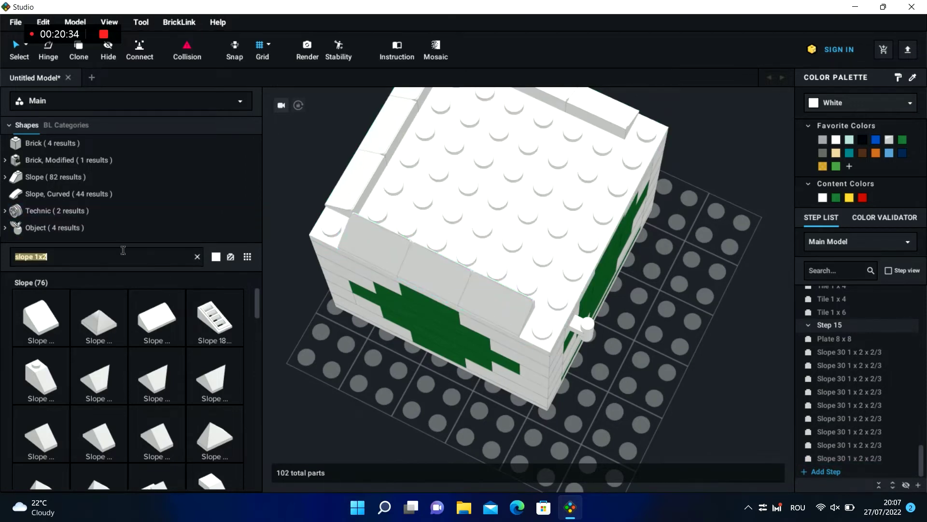
- Find "slope 1x1" and place a white Slope 45 1 x 1 x 2/3 Quadruple Convex Pyramid on an empty corner stud of the roof
{"action": "type", "text": "slope 1x1"}
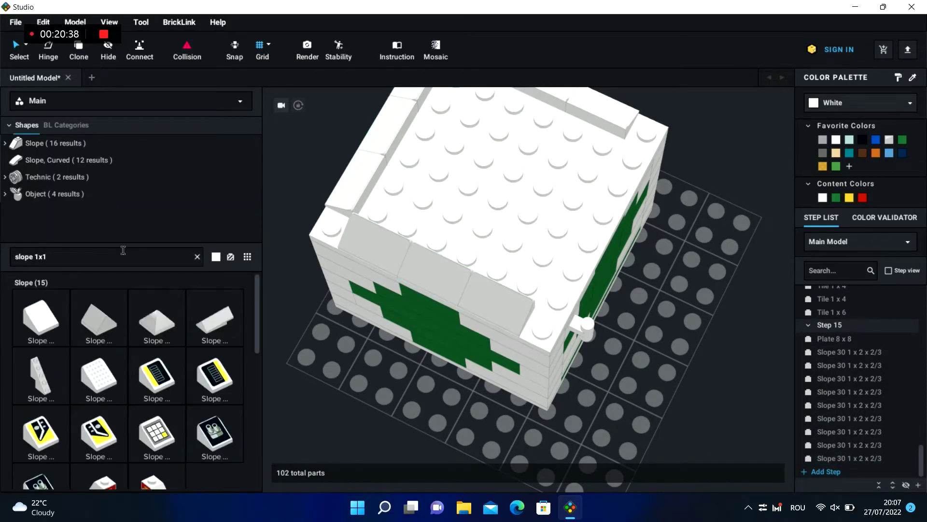
{"action": "left_click_drag", "start_coordinate": [160, 327], "coordinate": [335, 229]}
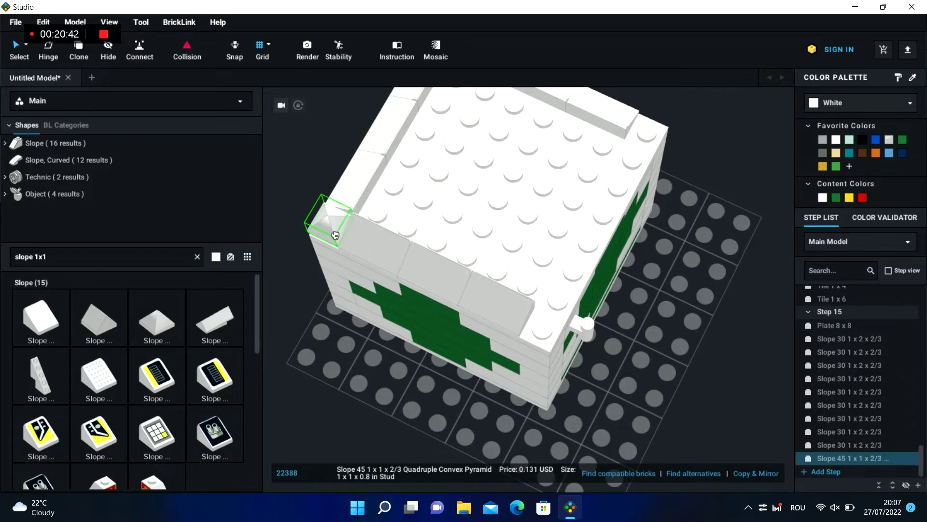
{"action": "key", "text": "Escape"}
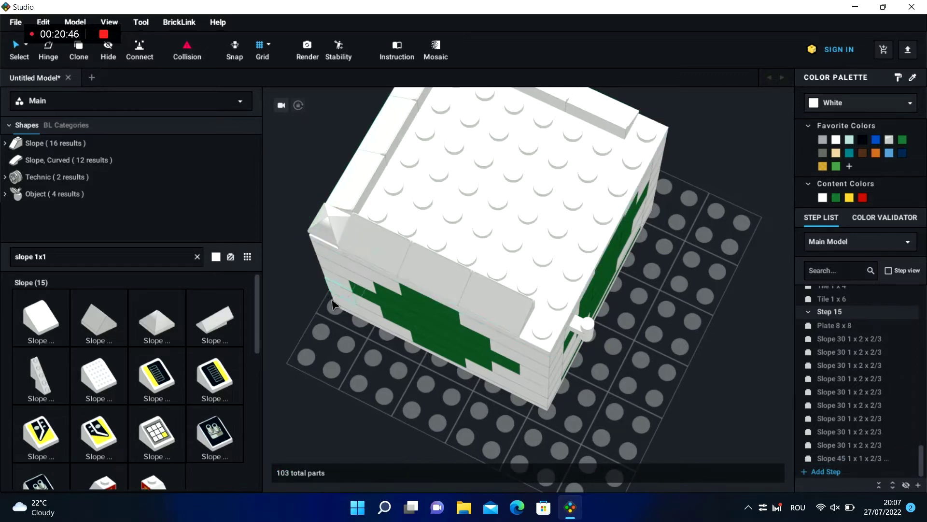
{"action": "right_click_drag", "start_coordinate": [284, 332], "coordinate": [339, 315]}
{"action": "left_click", "coordinate": [502, 287]}
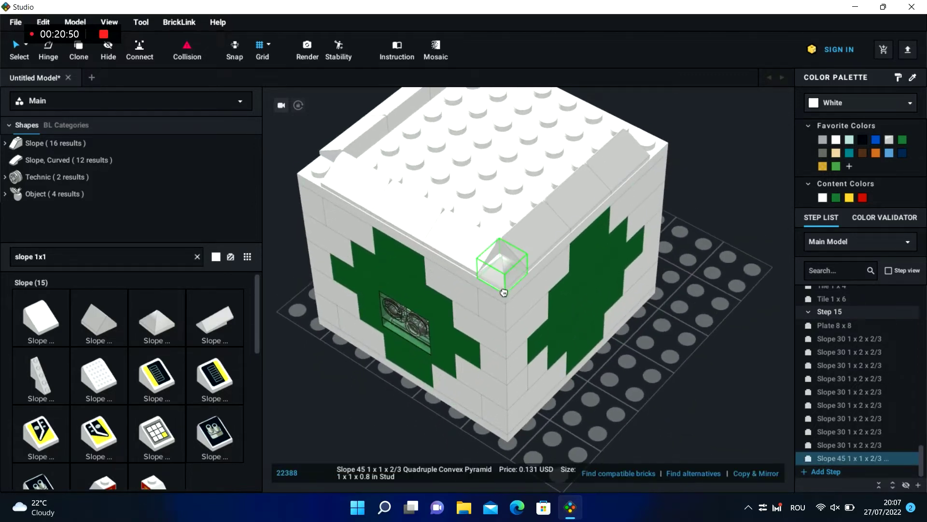
{"action": "key", "text": "Escape"}
- Copy the pyramid slope and place the copy on the adjacent roof corner along the unsloped edge
{"action": "left_click", "coordinate": [500, 279]}
{"action": "key", "text": "ctrl+c"}
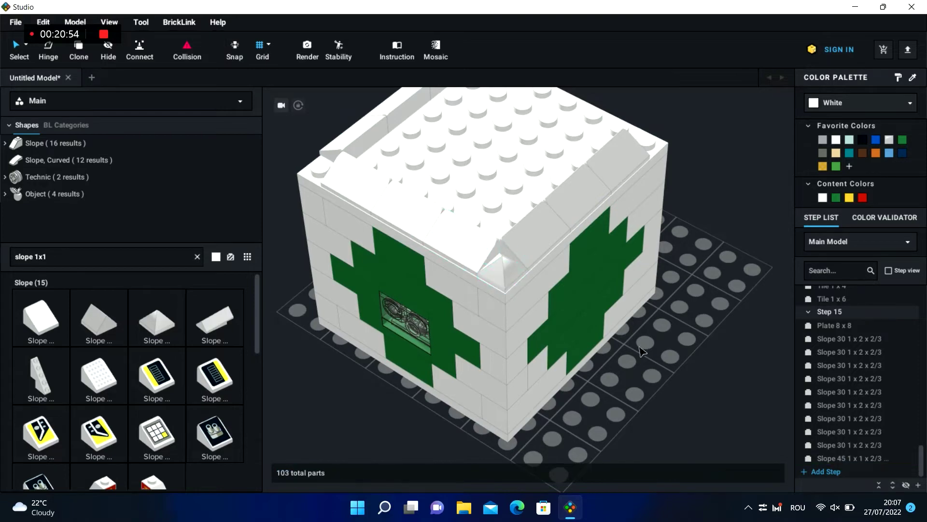
{"action": "key", "text": "ctrl+v"}
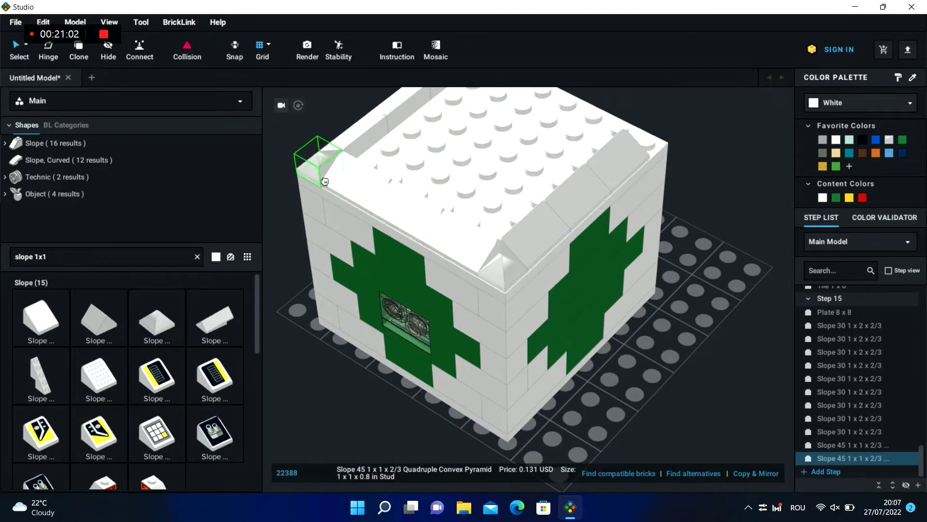
{"action": "left_click", "coordinate": [325, 182]}
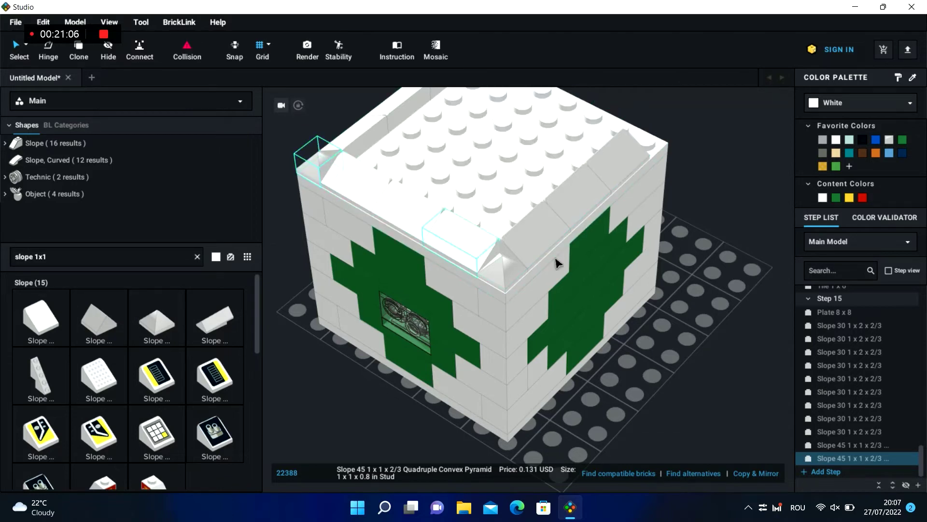
{"action": "left_click", "coordinate": [722, 272]}
- Place another copy of the pyramid slope on the roof corner above the door handle
{"action": "right_click_drag", "start_coordinate": [735, 269], "coordinate": [656, 270]}
{"action": "key", "text": "ctrl+v"}
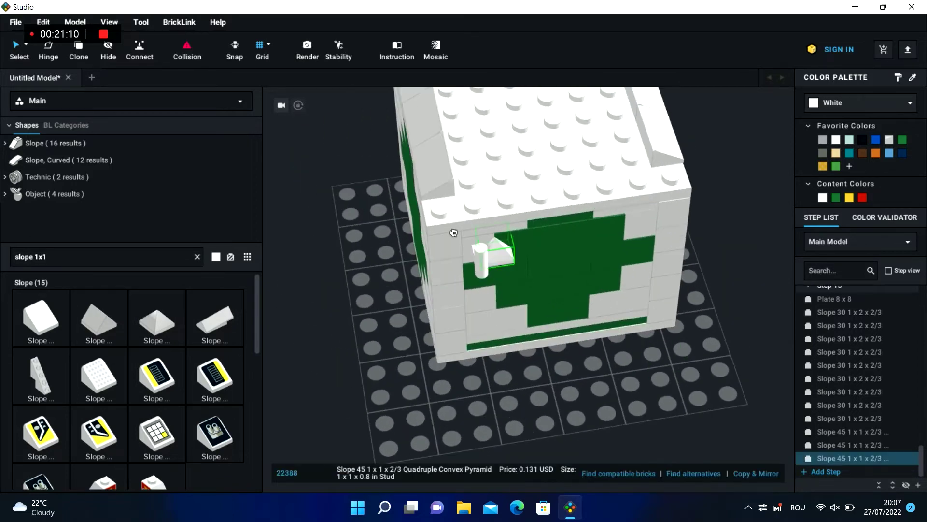
{"action": "left_click", "coordinate": [440, 202]}
{"action": "mouse_move", "coordinate": [395, 393]}
{"action": "right_mouse_down"}
{"action": "mouse_move", "coordinate": [397, 369]}
{"action": "mouse_move", "coordinate": [389, 389]}
{"action": "right_mouse_up"}
{"action": "left_click_drag", "start_coordinate": [429, 163], "coordinate": [433, 174]}
{"action": "left_click", "coordinate": [357, 341]}
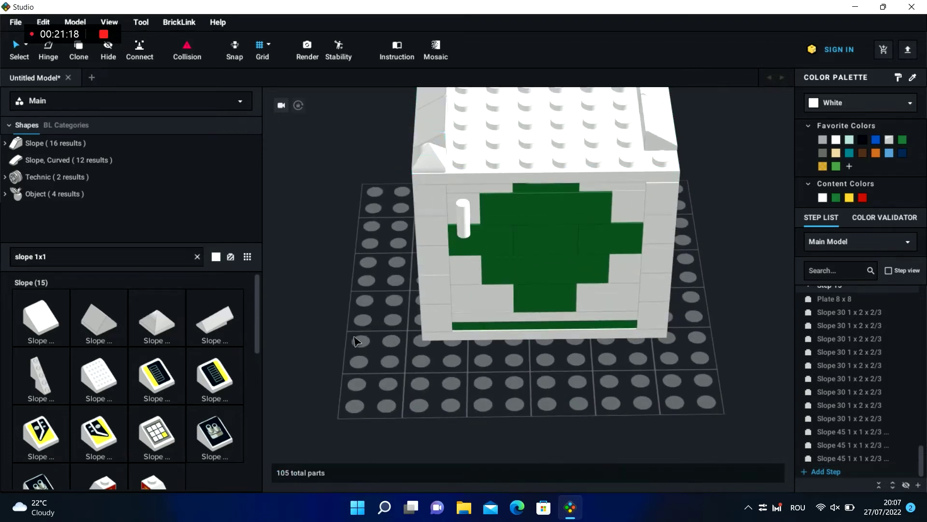
- Place one more pyramid slope copy on the last empty roof corner, at the other end of the door side
{"action": "key", "text": "ctrl+v"}
{"action": "left_click", "coordinate": [663, 162]}
{"action": "left_click_drag", "start_coordinate": [664, 162], "coordinate": [710, 349]}
{"action": "right_click_drag", "start_coordinate": [752, 386], "coordinate": [744, 372]}
{"action": "left_click_drag", "start_coordinate": [704, 341], "coordinate": [664, 136]}
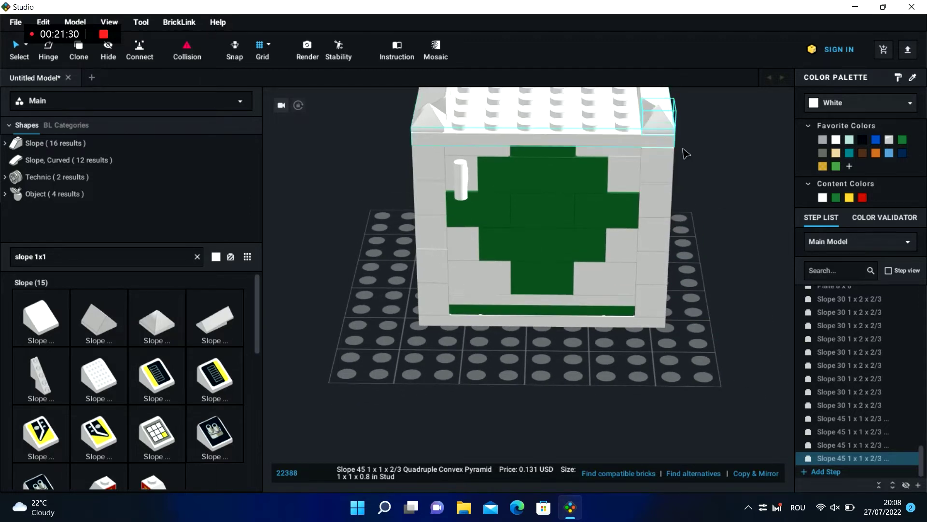
{"action": "left_click", "coordinate": [683, 151]}
{"action": "right_click_drag", "start_coordinate": [719, 199], "coordinate": [700, 217]}
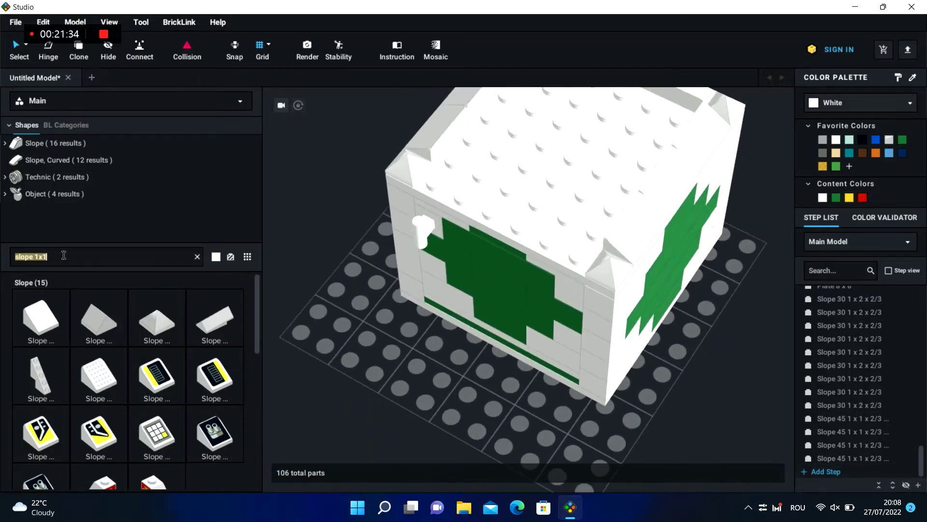
- Add building Step 16, find "brick 1x6" and place a white Brick 1 x 6 along the roof's far edge, inside the slopes
{"action": "left_click", "coordinate": [825, 471]}
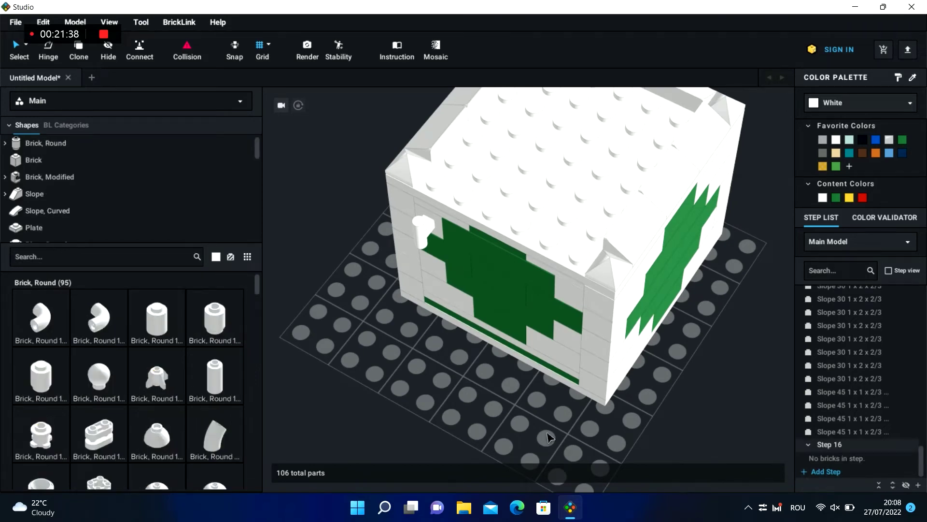
{"action": "left_click", "coordinate": [116, 257]}
{"action": "type", "text": "brick 1x6"}
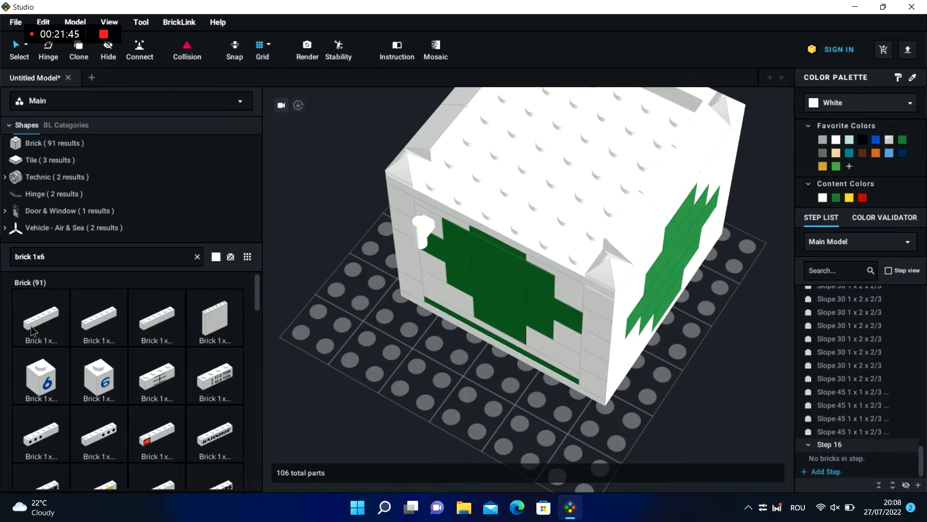
{"action": "left_click_drag", "start_coordinate": [34, 332], "coordinate": [616, 92]}
{"action": "left_click", "coordinate": [710, 316]}
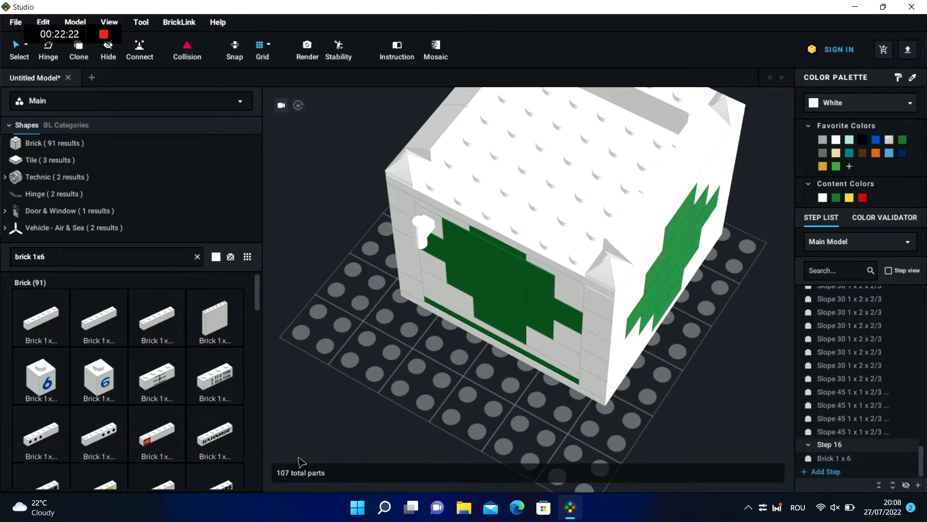
{"action": "left_click_drag", "start_coordinate": [42, 321], "coordinate": [529, 201]}
{"action": "left_click", "coordinate": [554, 178]}
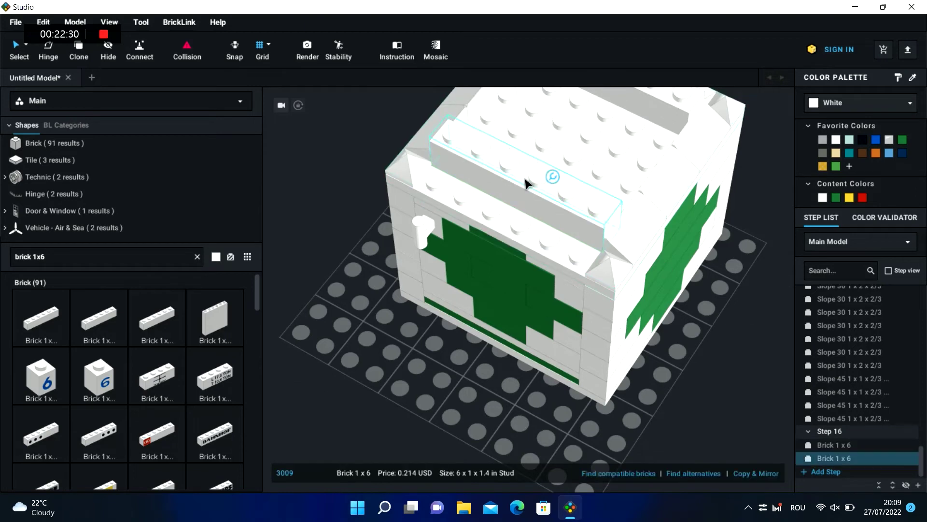
{"action": "key", "text": "Delete"}
- Find "brick 1x4" and place two white Brick 1 x 4 parts on the roof, one inside each side row of slopes
{"action": "key", "text": "BackSpace"}
{"action": "type", "text": "4"}
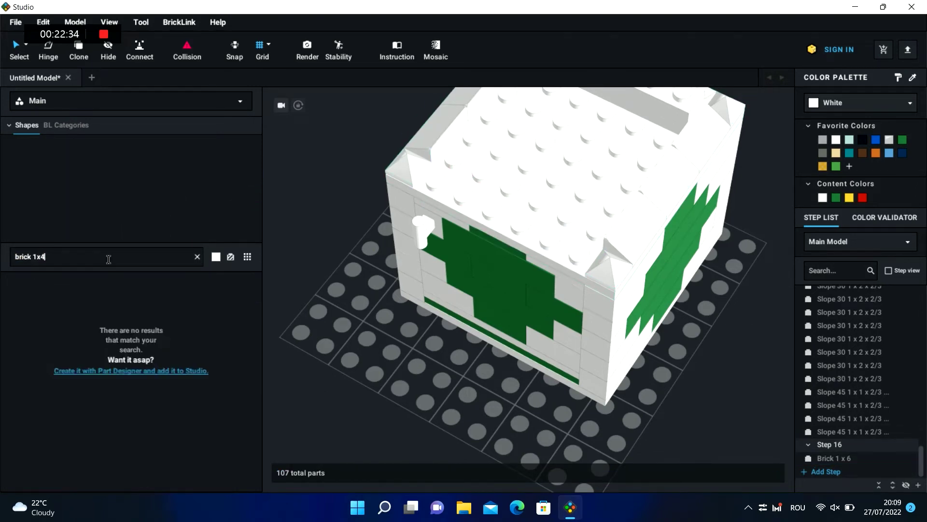
{"action": "left_click_drag", "start_coordinate": [43, 394], "coordinate": [643, 189]}
{"action": "left_click", "coordinate": [437, 370]}
{"action": "key", "text": "Right"}
{"action": "left_click", "coordinate": [718, 268]}
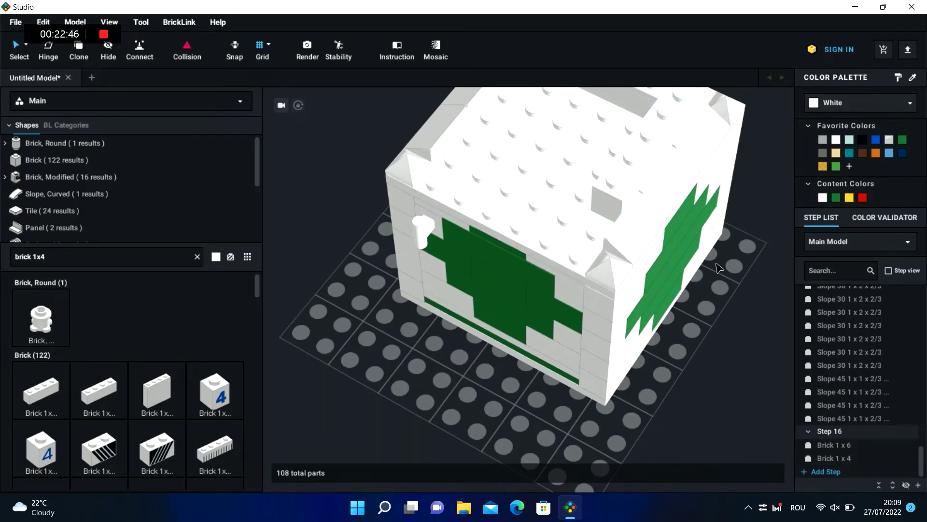
{"action": "right_click_drag", "start_coordinate": [718, 269], "coordinate": [746, 268]}
{"action": "left_click_drag", "start_coordinate": [437, 127], "coordinate": [451, 146]}
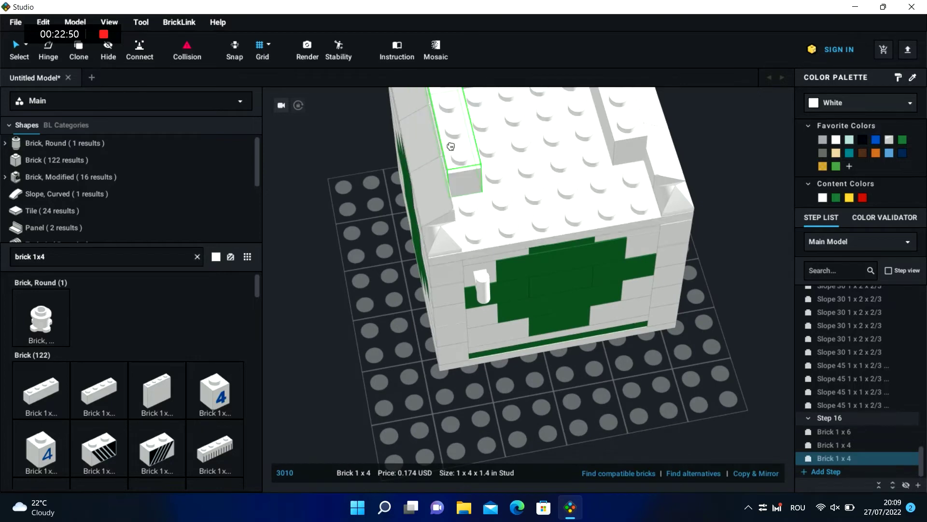
{"action": "left_click", "coordinate": [703, 450]}
- Add a white Brick 1 x 6 in a new Step 17 and place it on the door side, joining the two side bricks
{"action": "key", "text": "BackSpace"}
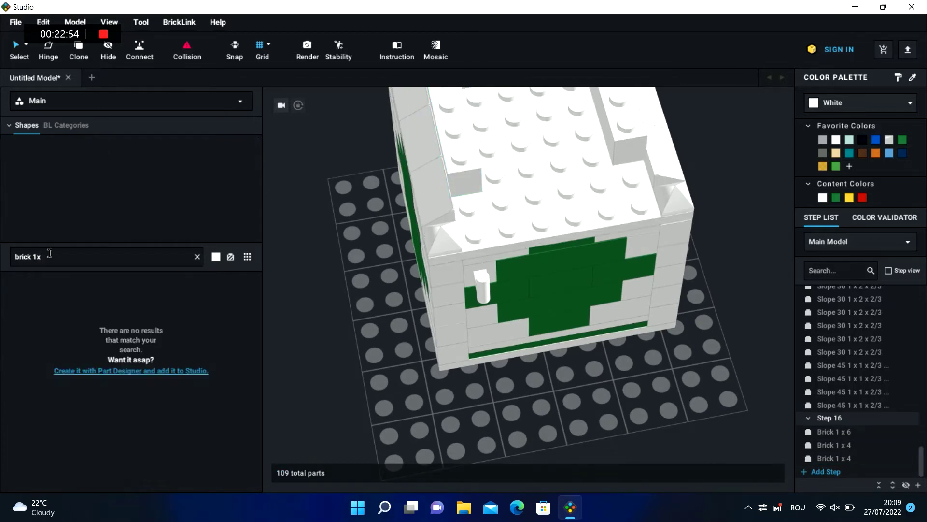
{"action": "type", "text": "6"}
{"action": "left_click_drag", "start_coordinate": [40, 295], "coordinate": [355, 381]}
{"action": "left_click", "coordinate": [355, 382]}
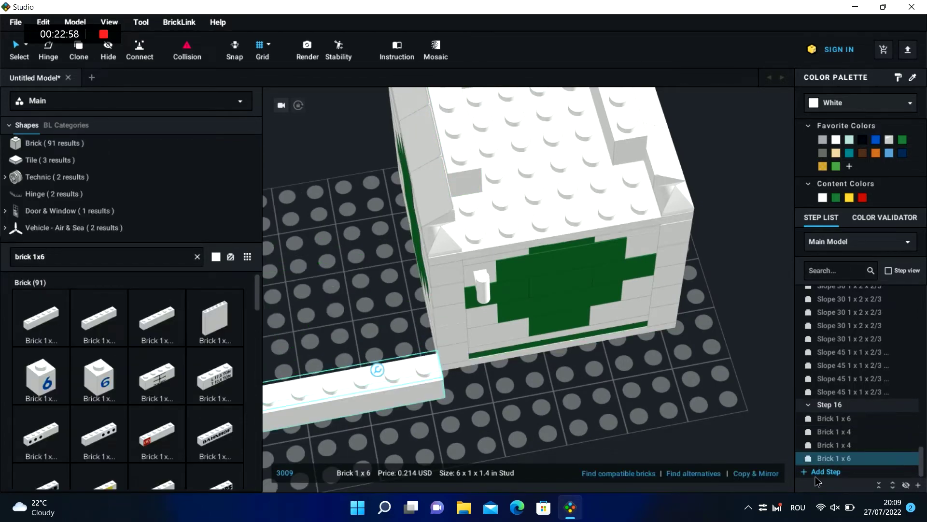
{"action": "left_click", "coordinate": [817, 473]}
{"action": "left_click_drag", "start_coordinate": [872, 434], "coordinate": [876, 455]}
{"action": "left_click_drag", "start_coordinate": [336, 397], "coordinate": [545, 207]}
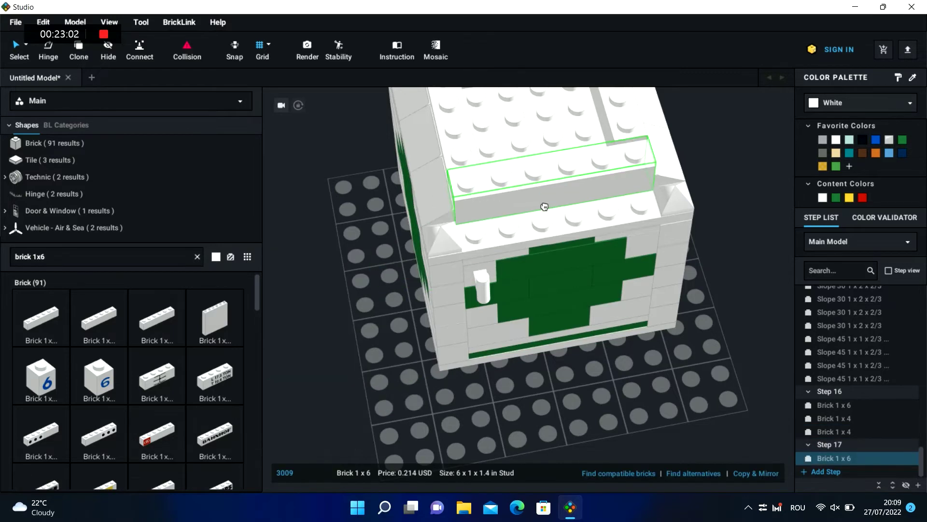
{"action": "left_click", "coordinate": [597, 396]}
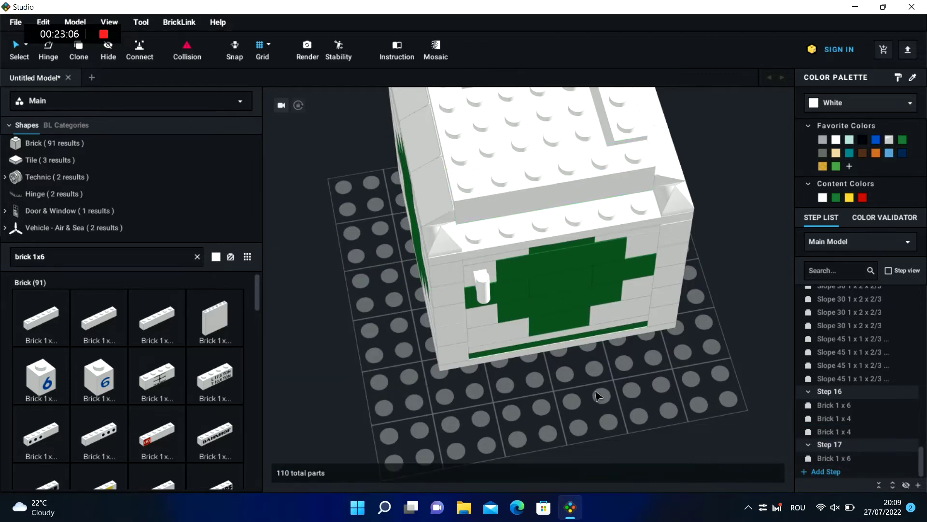
- Copy the three Slope 30 1 x 2 x 2/3 parts of a side edge and place them along the roof edge above the door
{"action": "left_click", "coordinate": [439, 207]}
{"action": "left_click", "coordinate": [427, 135], "text": "ctrl"}
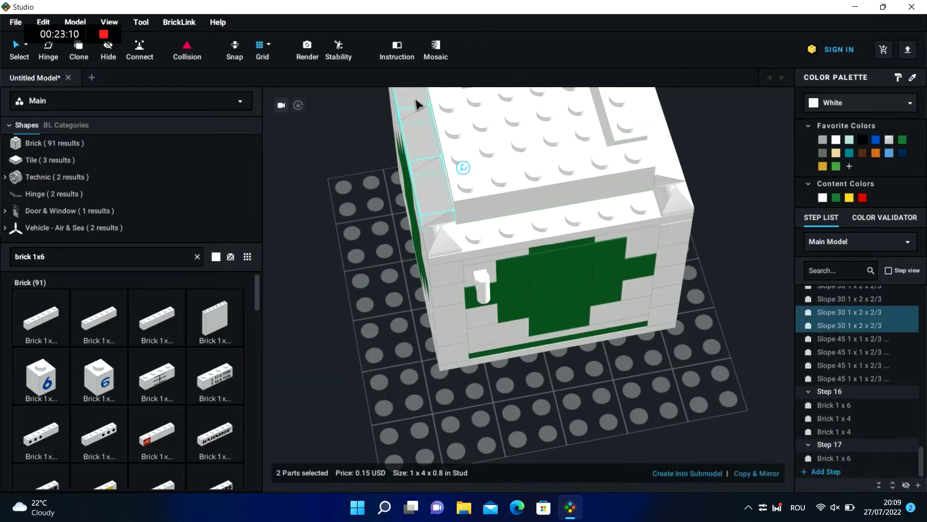
{"action": "left_click", "coordinate": [417, 104], "text": "ctrl"}
{"action": "key", "text": "ctrl+c"}
{"action": "key", "text": "ctrl+v"}
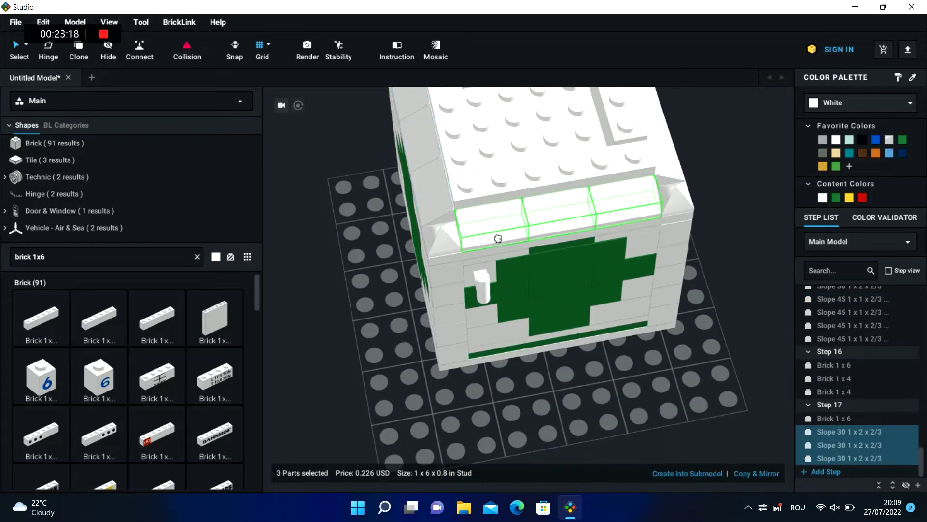
{"action": "left_click", "coordinate": [498, 238]}
{"action": "left_click", "coordinate": [664, 371]}
- Add building Step 18 and move the three new Slope 30 1 x 2 x 2/3 parts from Step 17 into it
{"action": "left_click", "coordinate": [823, 476]}
{"action": "left_click", "coordinate": [870, 406]}
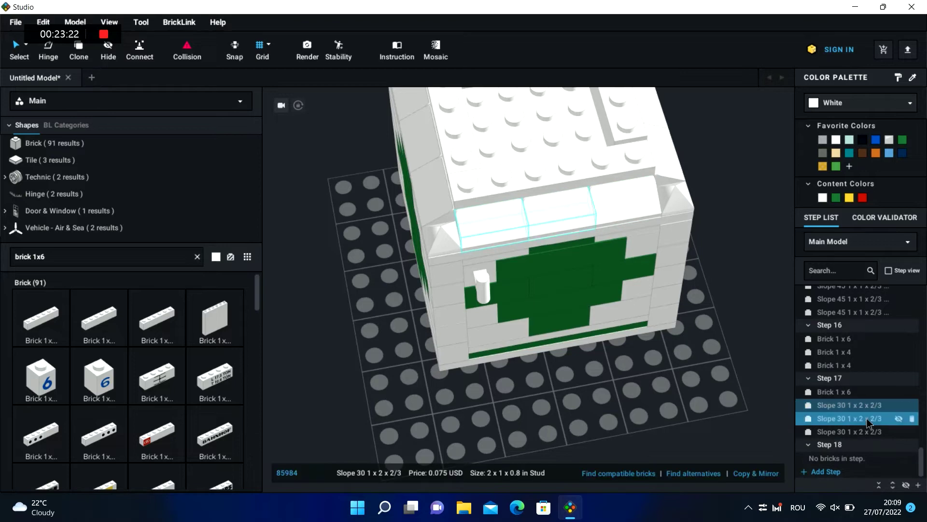
{"action": "left_click", "coordinate": [869, 419], "text": "ctrl"}
{"action": "left_click", "coordinate": [871, 431]}
{"action": "left_click", "coordinate": [873, 418], "text": "ctrl"}
{"action": "left_click", "coordinate": [876, 408], "text": "ctrl"}
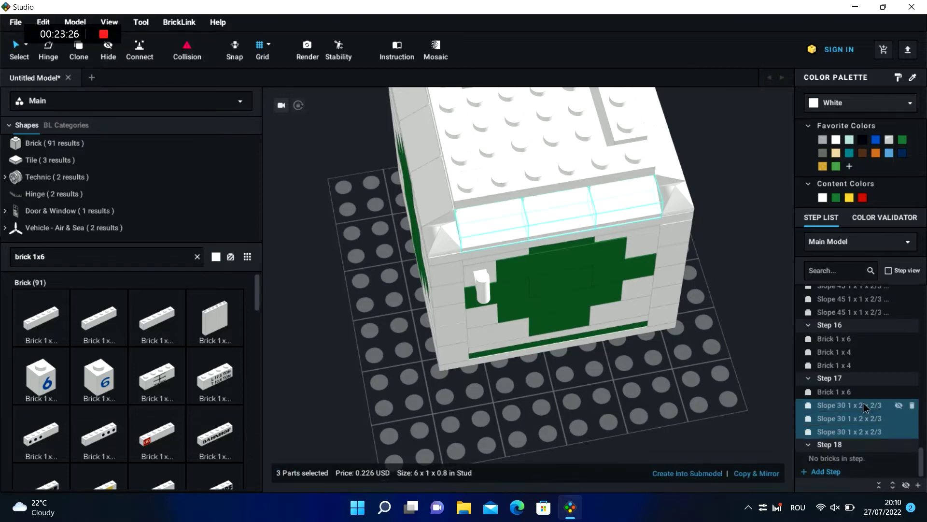
{"action": "left_click_drag", "start_coordinate": [863, 404], "coordinate": [805, 450]}
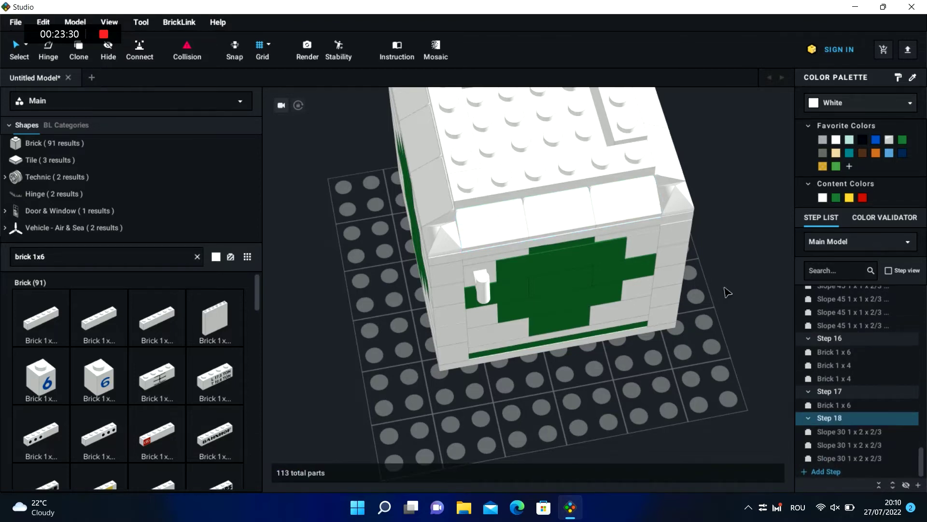
- Find "tree", place a Plant, Tree Pine Small 2 x 2 x 4 in the middle of the roof and colour it green
{"action": "right_click_drag", "start_coordinate": [727, 292], "coordinate": [768, 292]}
{"action": "left_click", "coordinate": [516, 114]}
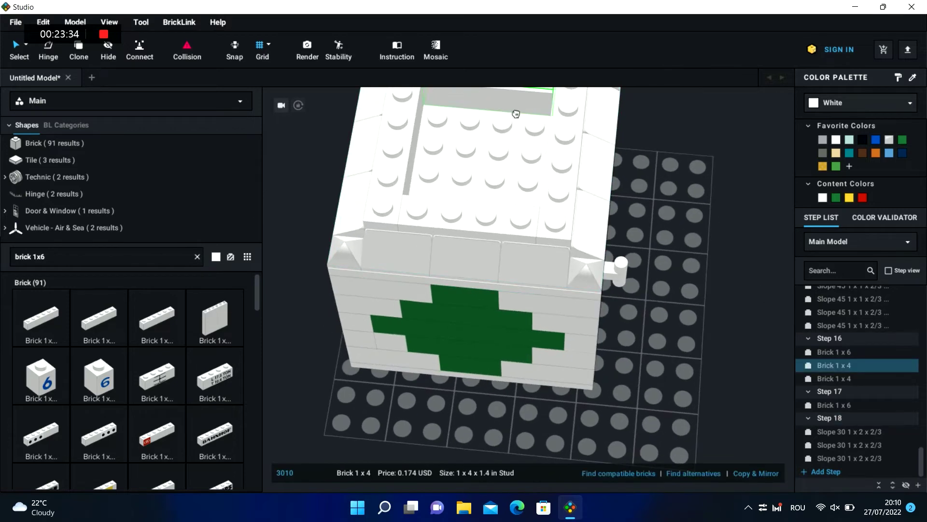
{"action": "left_click", "coordinate": [683, 198]}
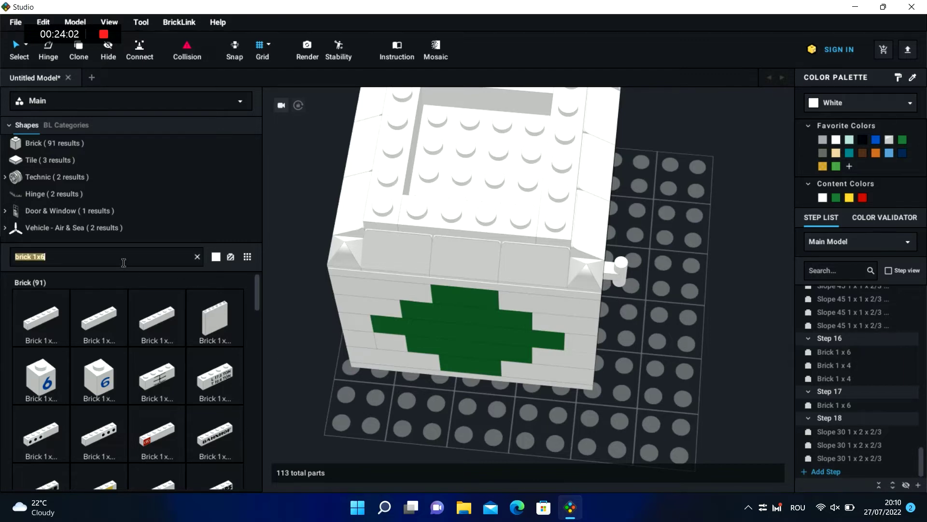
{"action": "type", "text": "tree"}
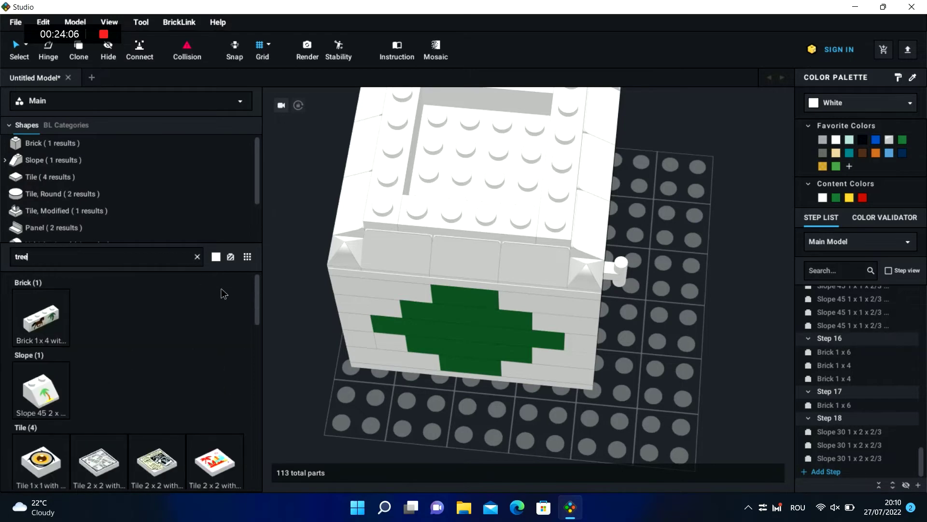
{"action": "left_click_drag", "start_coordinate": [259, 315], "coordinate": [276, 459]}
{"action": "scroll", "coordinate": [75, 449], "scroll_direction": "down", "scroll_amount": 2}
{"action": "left_click_drag", "start_coordinate": [182, 341], "coordinate": [482, 163]}
{"action": "left_click", "coordinate": [481, 164]}
{"action": "left_click", "coordinate": [836, 198]}
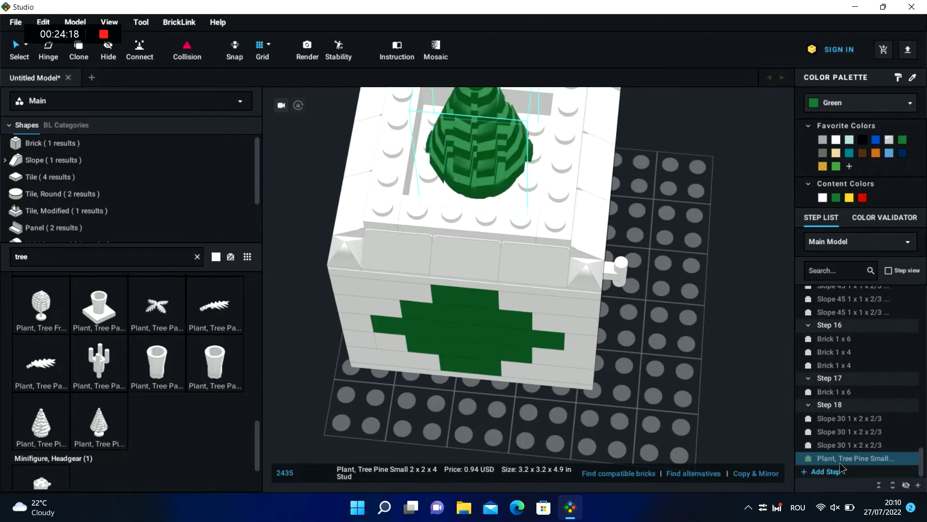
- Find "brick 1x2x2" and place a rotated white Brick 1 x 2 x 2 on the roof near the pine tree
{"action": "right_click_drag", "start_coordinate": [724, 269], "coordinate": [526, 114]}
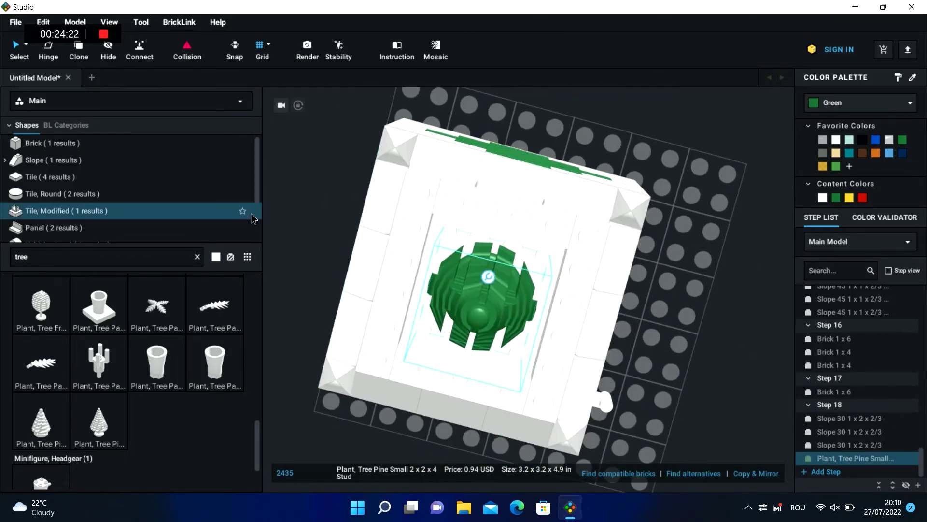
{"action": "left_click", "coordinate": [132, 247]}
{"action": "type", "text": "brick 1"}
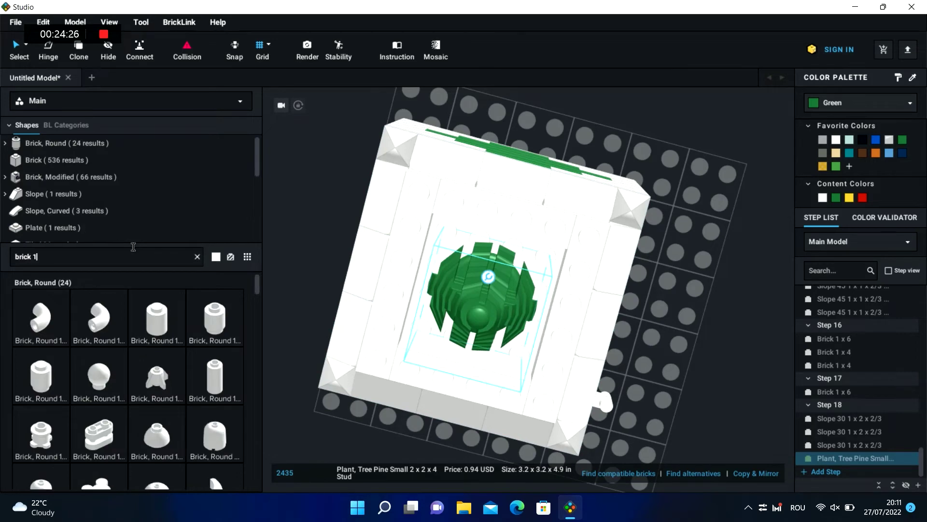
{"action": "type", "text": "x2x2"}
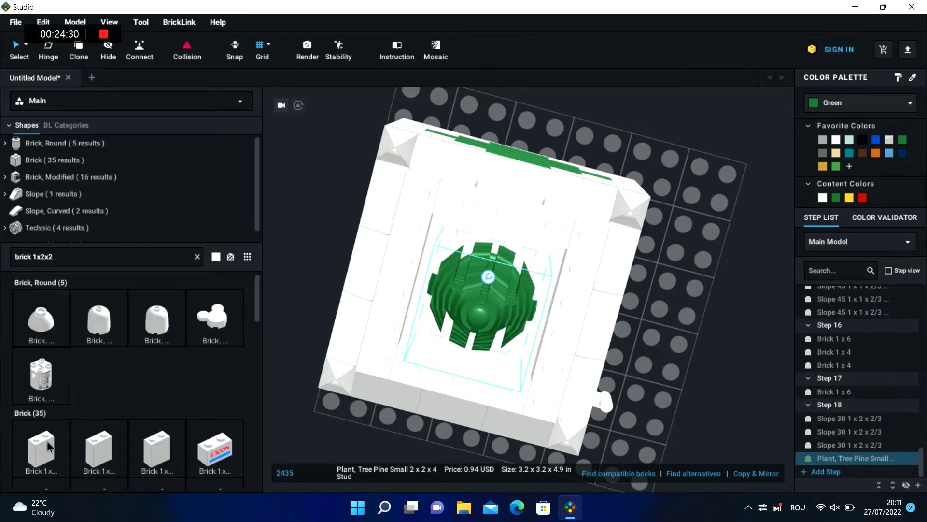
{"action": "left_click_drag", "start_coordinate": [48, 446], "coordinate": [448, 195]}
{"action": "key", "text": "Right"}
{"action": "left_click", "coordinate": [759, 165]}
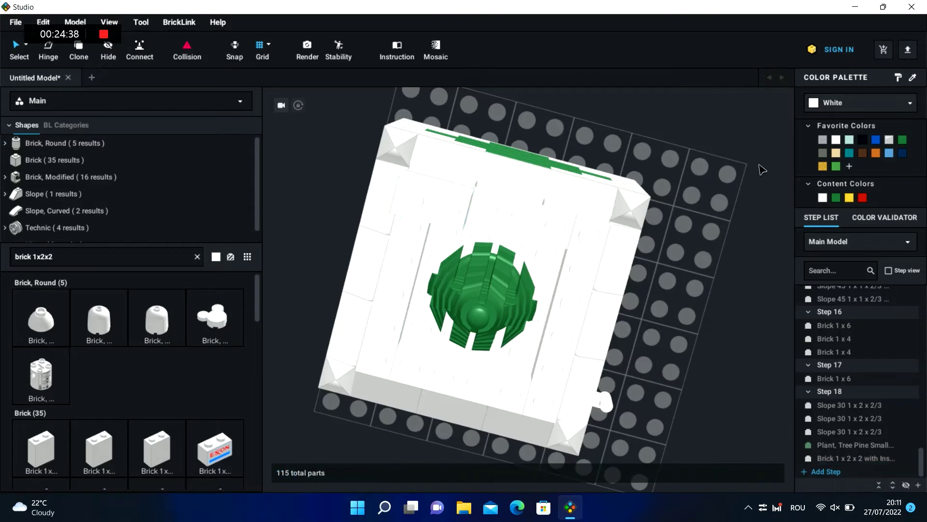
- Copy the white Brick 1 x 2 x 2 and place copies on the other three corners of the roof
{"action": "key", "text": "ctrl+v"}
{"action": "key", "text": "Escape"}
{"action": "left_click", "coordinate": [442, 204]}
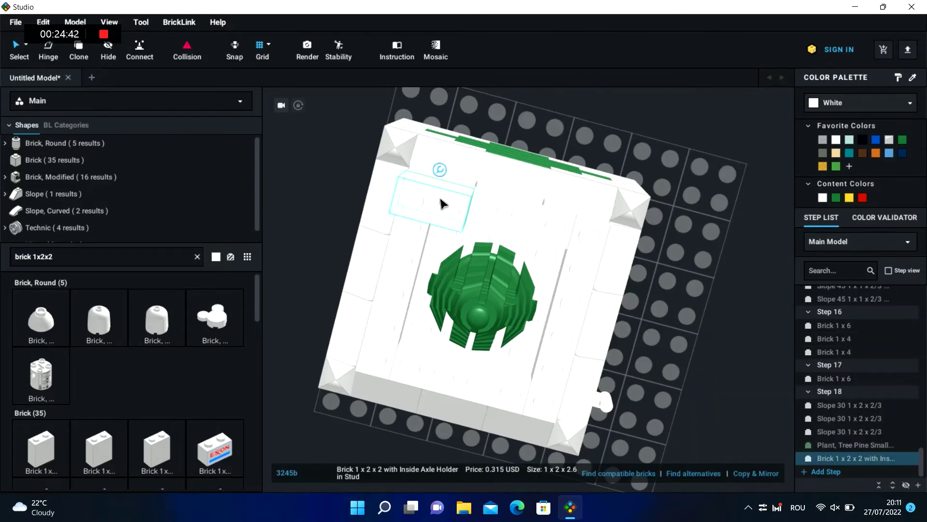
{"action": "key", "text": "ctrl+c"}
{"action": "key", "text": "ctrl+v"}
{"action": "left_click", "coordinate": [570, 240]}
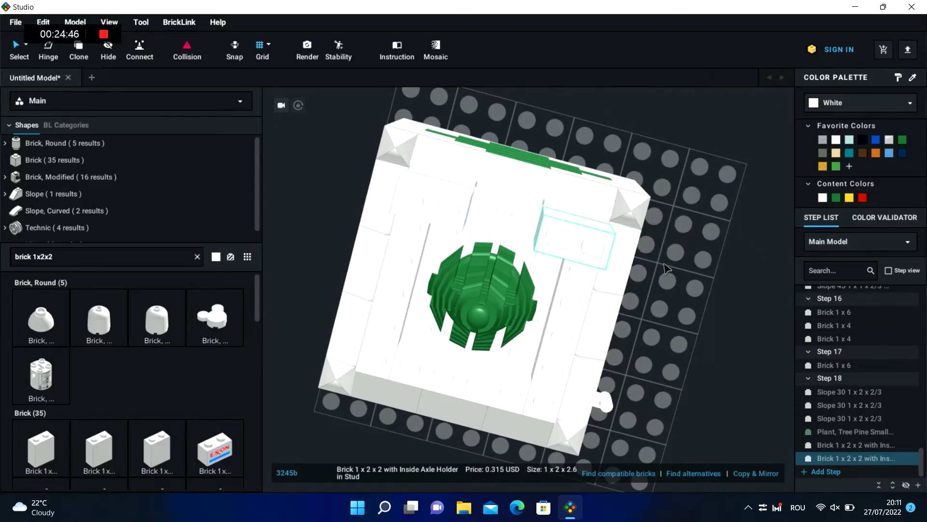
{"action": "left_click", "coordinate": [721, 297]}
{"action": "key", "text": "ctrl+v"}
{"action": "left_click", "coordinate": [513, 405]}
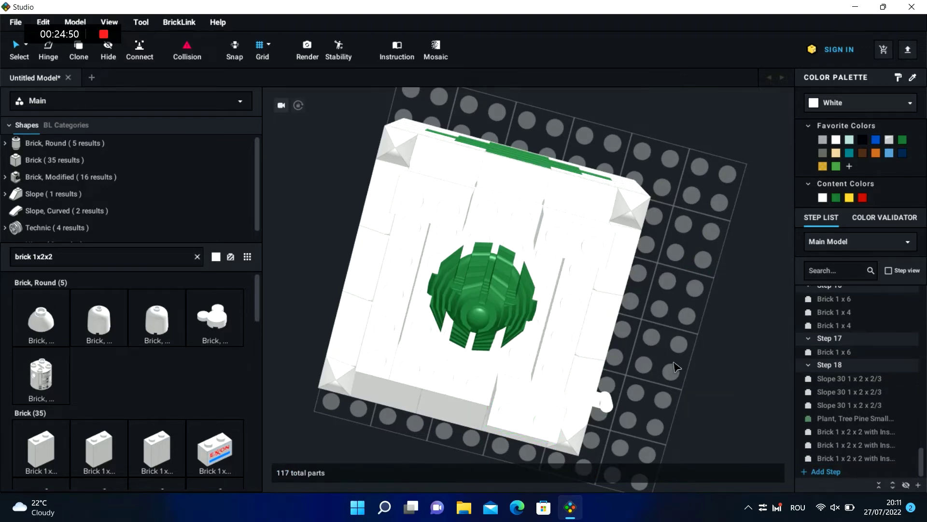
{"action": "key", "text": "ctrl+v"}
{"action": "left_click", "coordinate": [387, 372]}
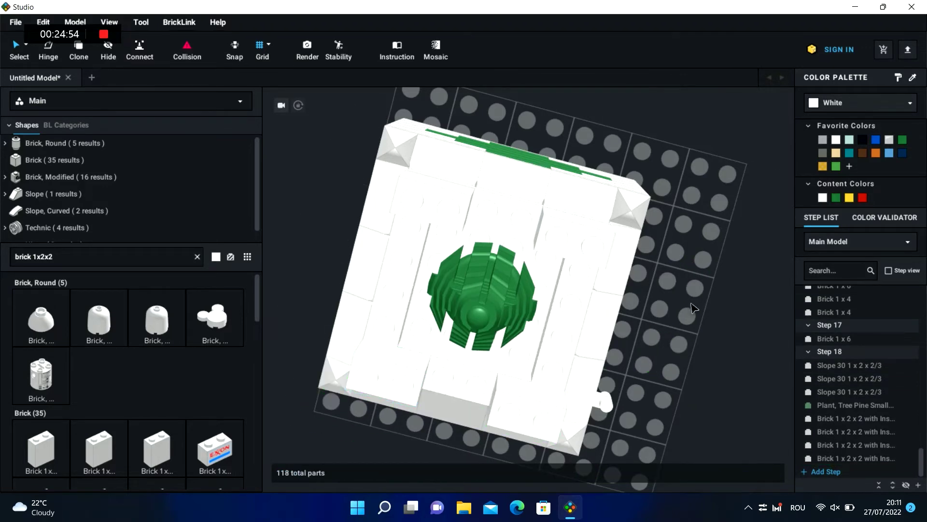
{"action": "right_click_drag", "start_coordinate": [386, 372], "coordinate": [595, 285]}
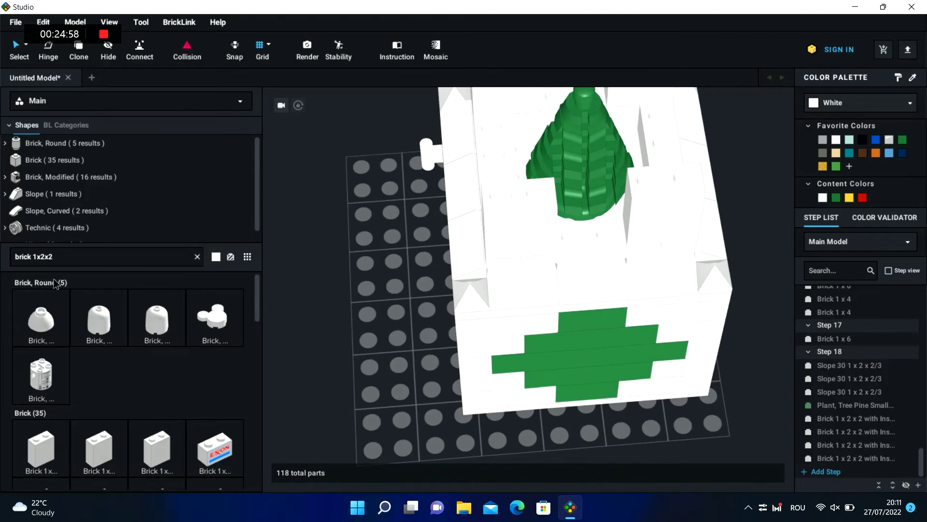
- Delete all four white Brick 1 x 2 x 2 parts from the roof corners
{"action": "key", "text": "Delete"}
{"action": "key", "text": "Delete"}
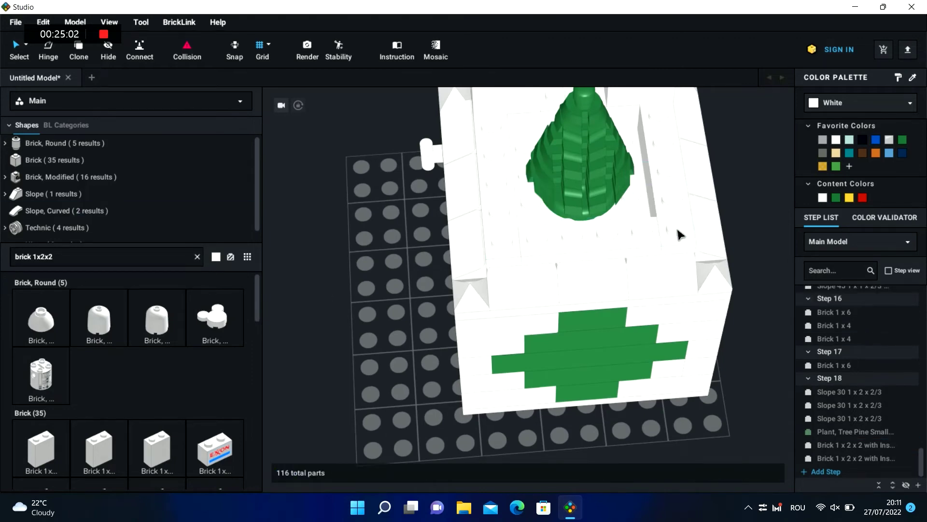
{"action": "left_click", "coordinate": [638, 99]}
{"action": "key", "text": "Delete"}
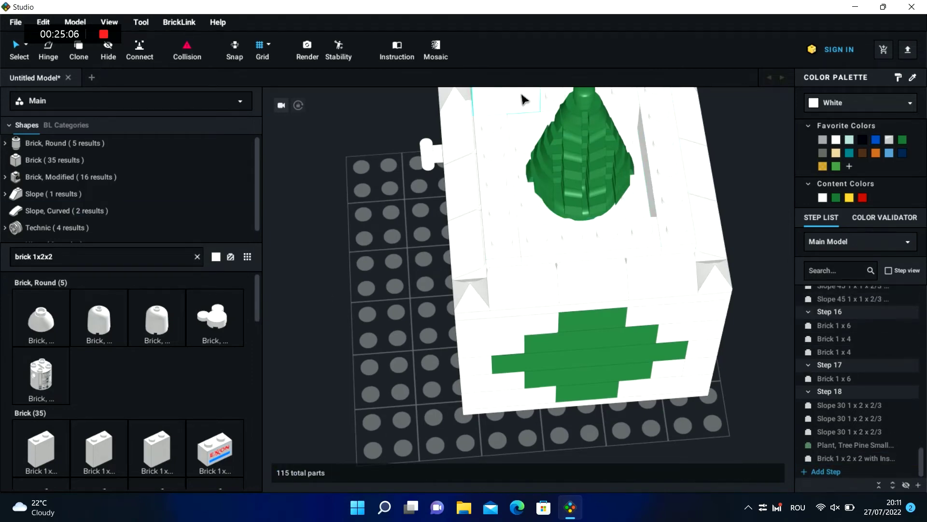
{"action": "key", "text": "Delete"}
- Add building Step 19, find "brick 1x2" and place a white Brick 1 x 2 on a roof corner
{"action": "left_click", "coordinate": [806, 469]}
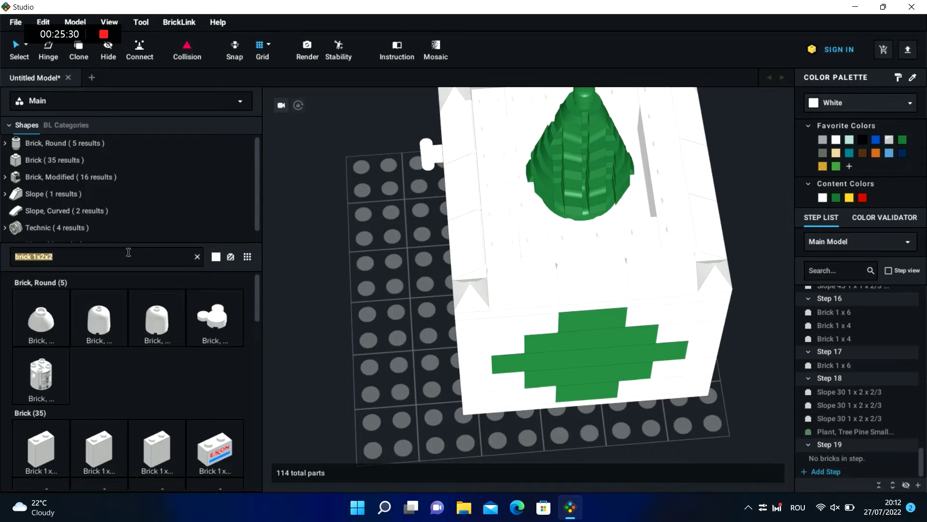
{"action": "type", "text": "brick 1x2"}
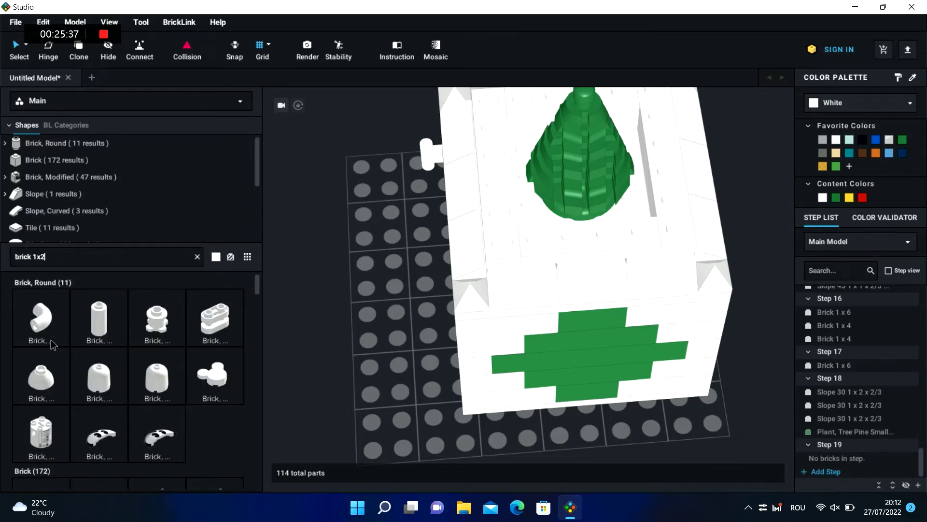
{"action": "left_click", "coordinate": [56, 159]}
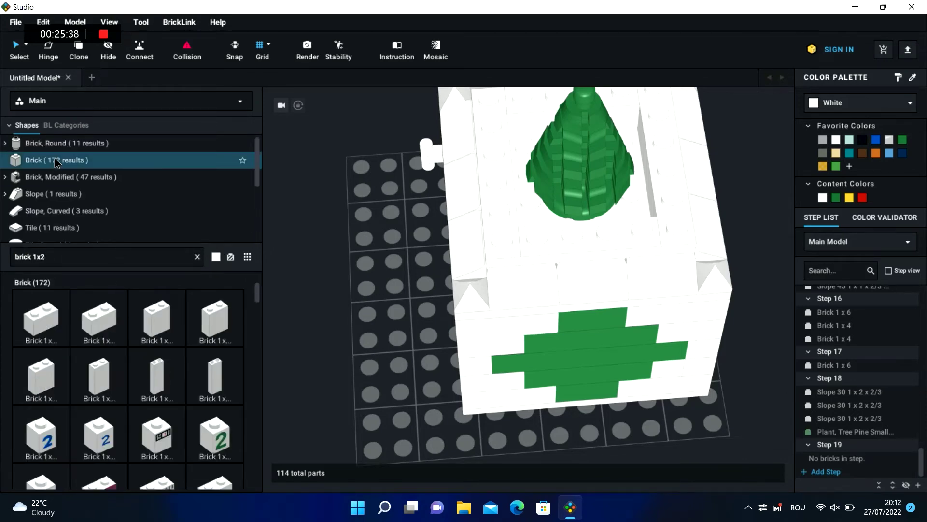
{"action": "left_click_drag", "start_coordinate": [57, 310], "coordinate": [516, 244]}
{"action": "left_click", "coordinate": [310, 287]}
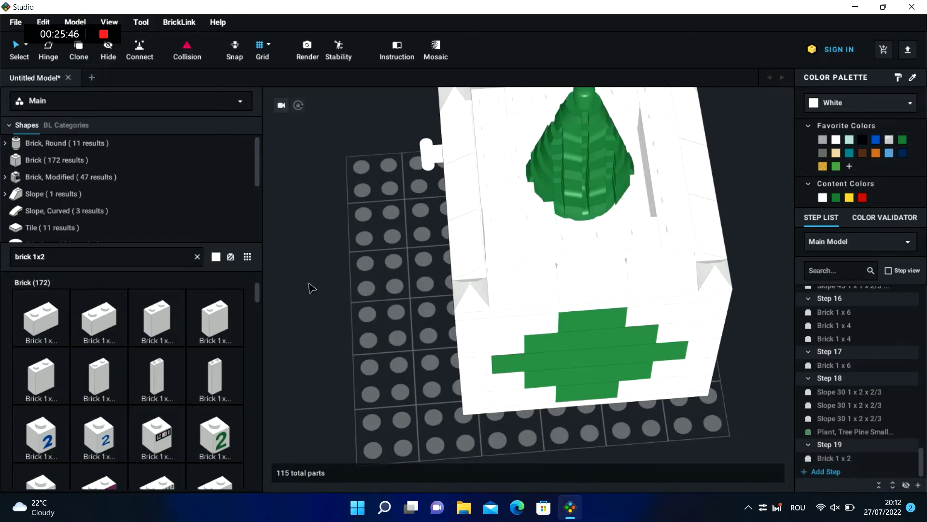
- Paste three more white Brick 1 x 2 parts onto the remaining corners of the roof
{"action": "key", "text": "ctrl+v"}
{"action": "left_click", "coordinate": [665, 232]}
{"action": "left_click", "coordinate": [758, 215]}
{"action": "right_click_drag", "start_coordinate": [758, 215], "coordinate": [669, 220]}
{"action": "key", "text": "ctrl+v"}
{"action": "left_click", "coordinate": [481, 352]}
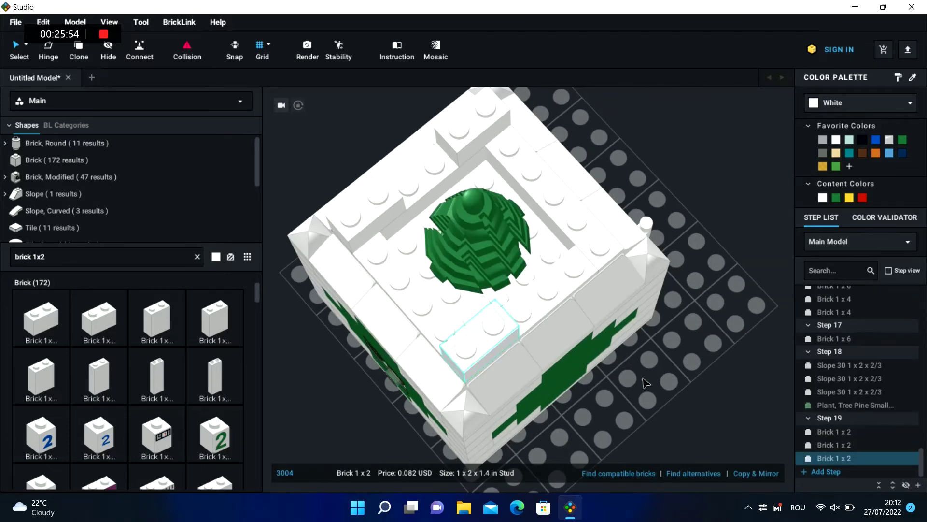
{"action": "left_click", "coordinate": [645, 381]}
{"action": "key", "text": "ctrl+v"}
{"action": "left_click", "coordinate": [586, 264]}
{"action": "left_click", "coordinate": [666, 342]}
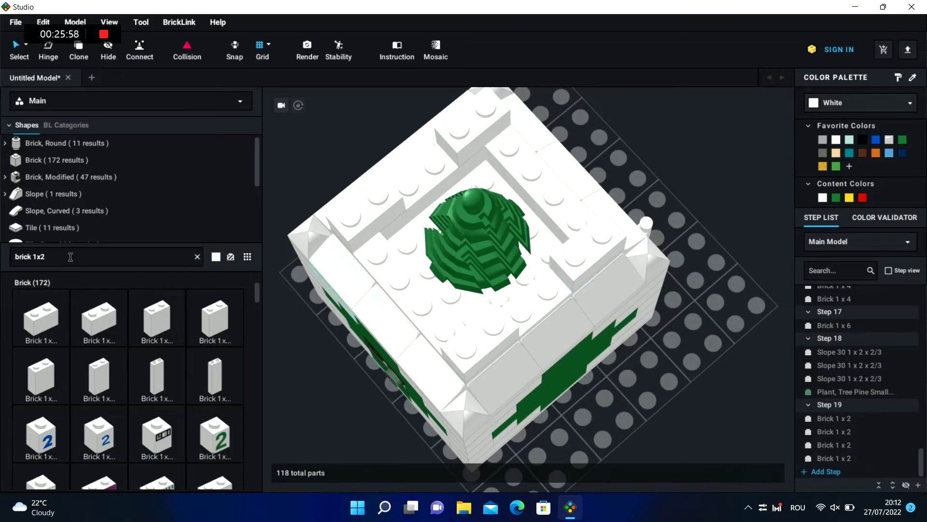
- Add another Brick 1 x 2, colour it green and stack it on one of the white corner bricks
{"action": "left_click", "coordinate": [42, 302]}
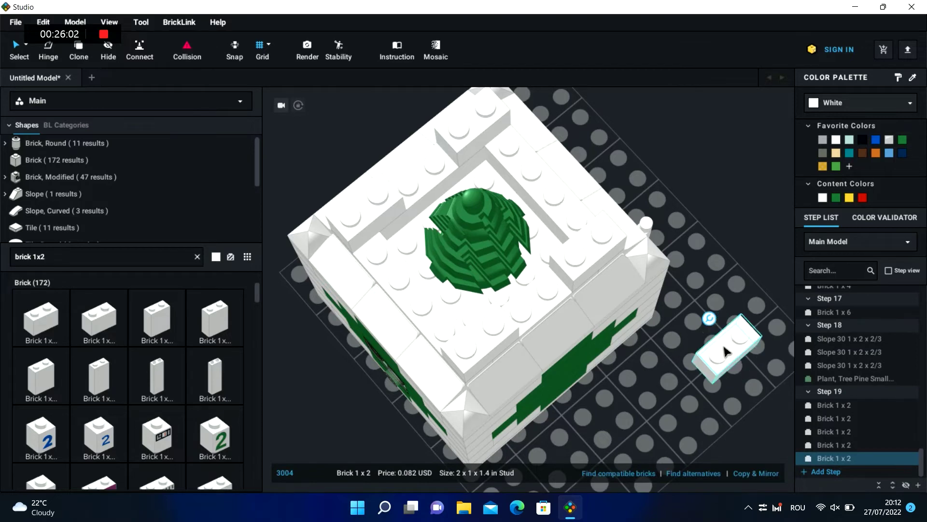
{"action": "left_click", "coordinate": [837, 198]}
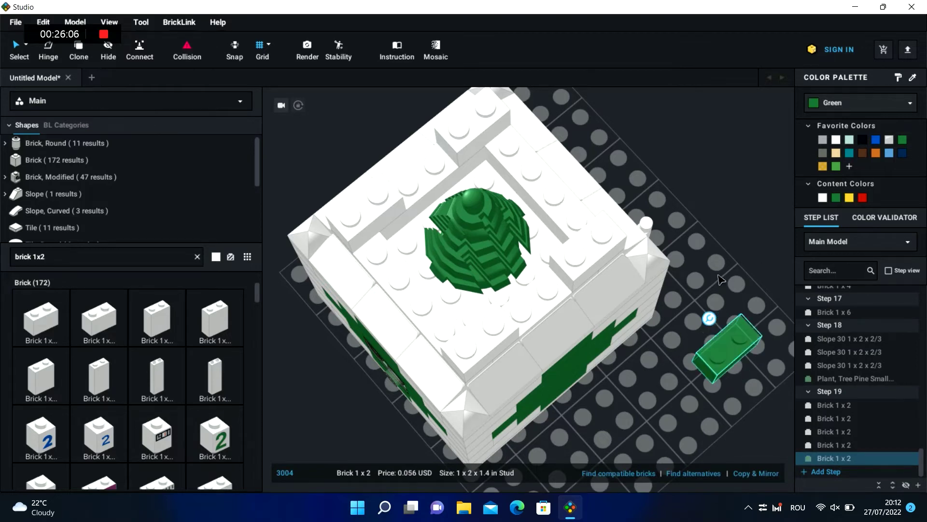
{"action": "left_click_drag", "start_coordinate": [732, 357], "coordinate": [485, 346]}
- Copy the green Brick 1 x 2 and stack copies on the other three white corner bricks
{"action": "key", "text": "ctrl+c"}
{"action": "key", "text": "ctrl+v"}
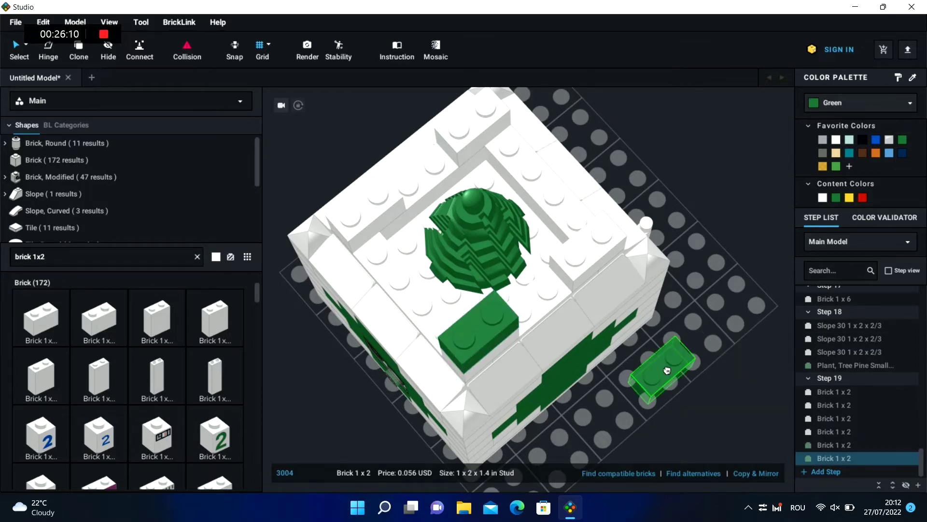
{"action": "left_click", "coordinate": [590, 239]}
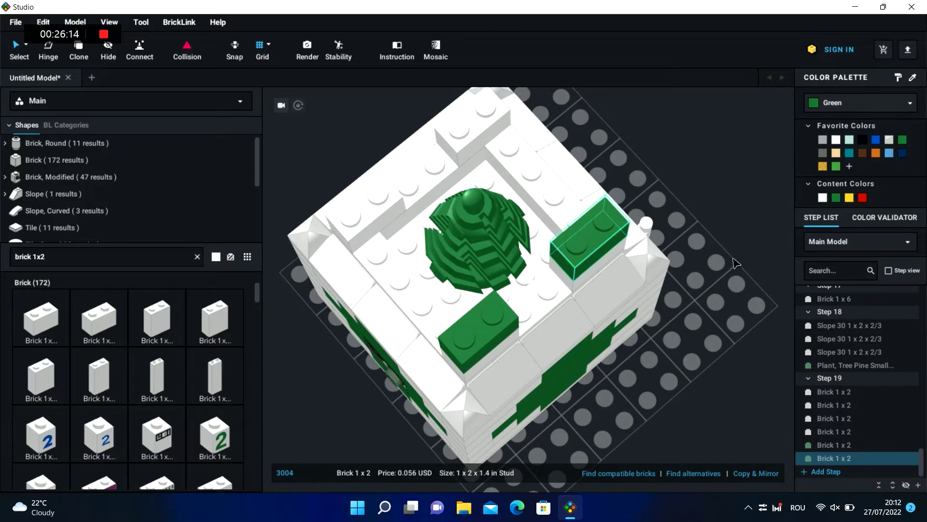
{"action": "right_click_drag", "start_coordinate": [735, 264], "coordinate": [587, 264]}
{"action": "left_click", "coordinate": [297, 308]}
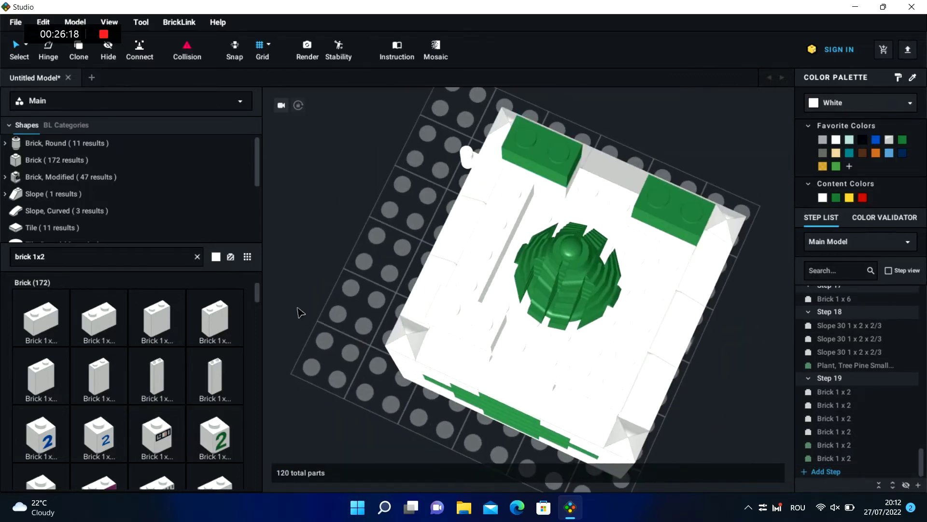
{"action": "key", "text": "ctrl+v"}
{"action": "left_click", "coordinate": [472, 319]}
{"action": "left_click", "coordinate": [350, 269]}
{"action": "key", "text": "ctrl+v"}
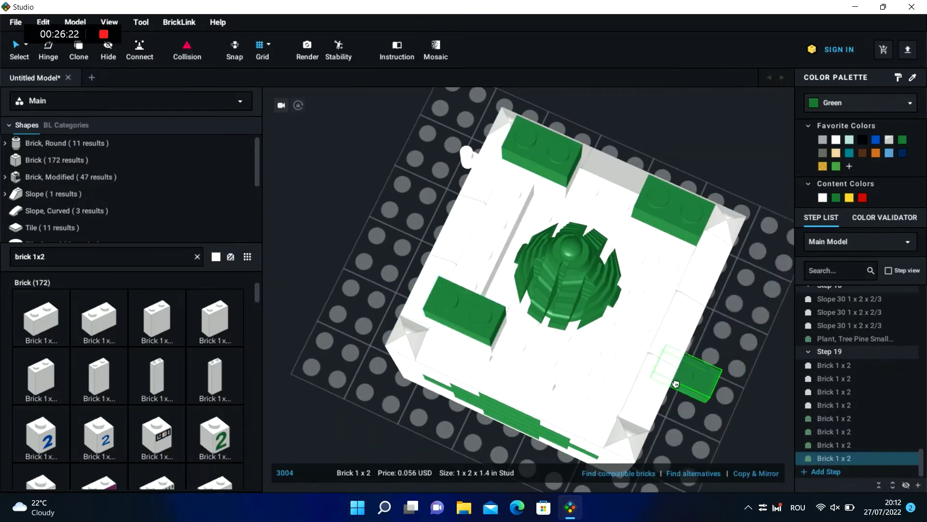
{"action": "left_click", "coordinate": [599, 372]}
- Add building Step 20 and move the four green Brick 1 x 2 parts from Step 19 into it
{"action": "left_click", "coordinate": [813, 471]}
{"action": "left_click", "coordinate": [833, 391]}
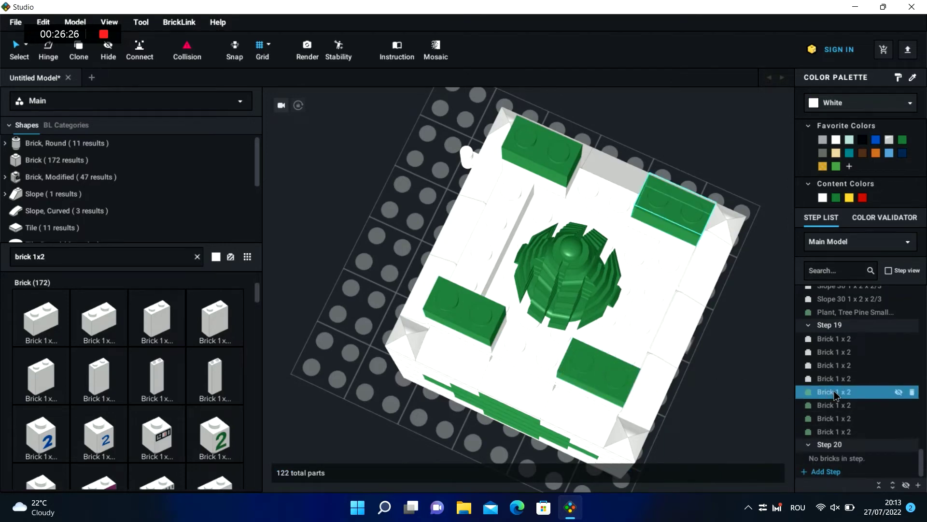
{"action": "left_click", "coordinate": [837, 405], "text": "ctrl"}
{"action": "left_click", "coordinate": [840, 418], "text": "ctrl"}
{"action": "left_click", "coordinate": [843, 431], "text": "ctrl"}
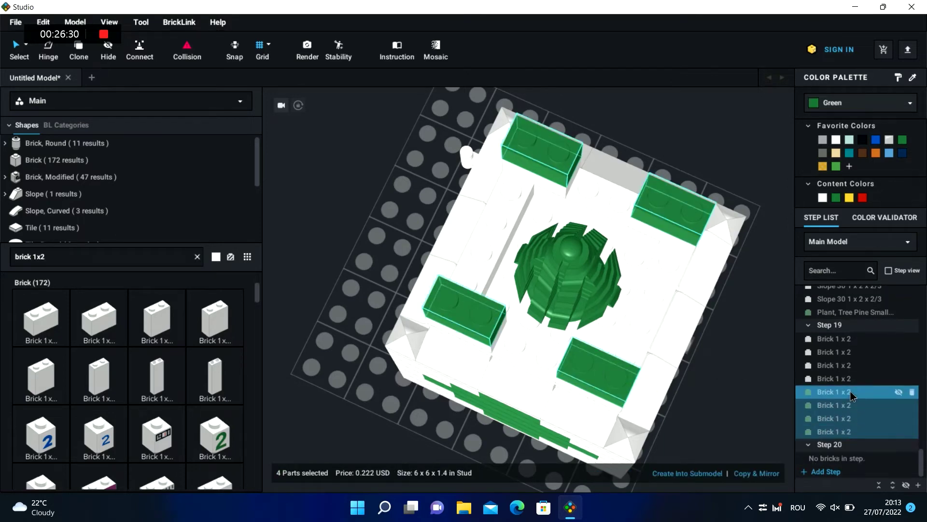
{"action": "left_click_drag", "start_coordinate": [852, 397], "coordinate": [850, 456]}
{"action": "right_click_drag", "start_coordinate": [739, 364], "coordinate": [654, 299]}
{"action": "left_click", "coordinate": [115, 20]}
{"action": "left_click", "coordinate": [128, 65]}
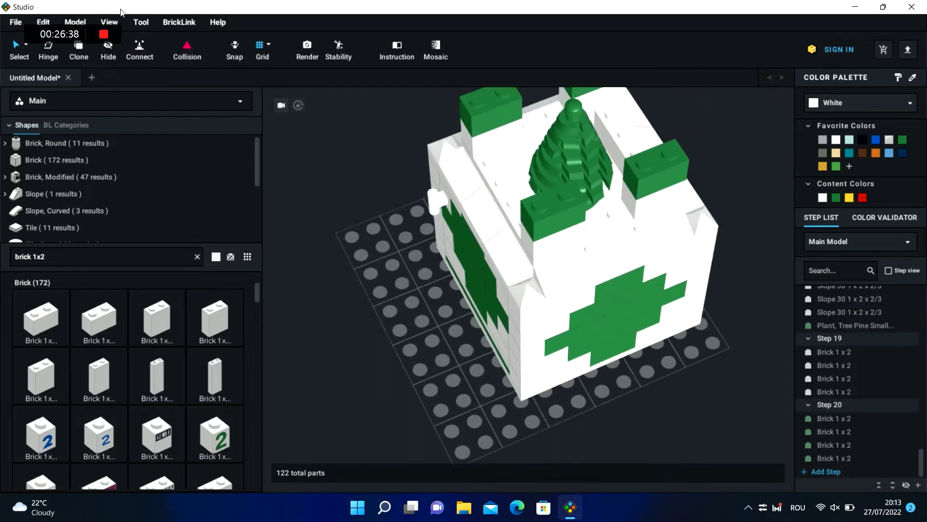
{"action": "left_click", "coordinate": [116, 20]}
{"action": "left_click", "coordinate": [130, 65]}
- Try a single white Brick 1 x 2 on top of one green corner brick and remove it
{"action": "left_click_drag", "start_coordinate": [99, 316], "coordinate": [375, 252]}
{"action": "right_click_drag", "start_coordinate": [379, 358], "coordinate": [404, 342]}
{"action": "left_click_drag", "start_coordinate": [329, 390], "coordinate": [463, 207]}
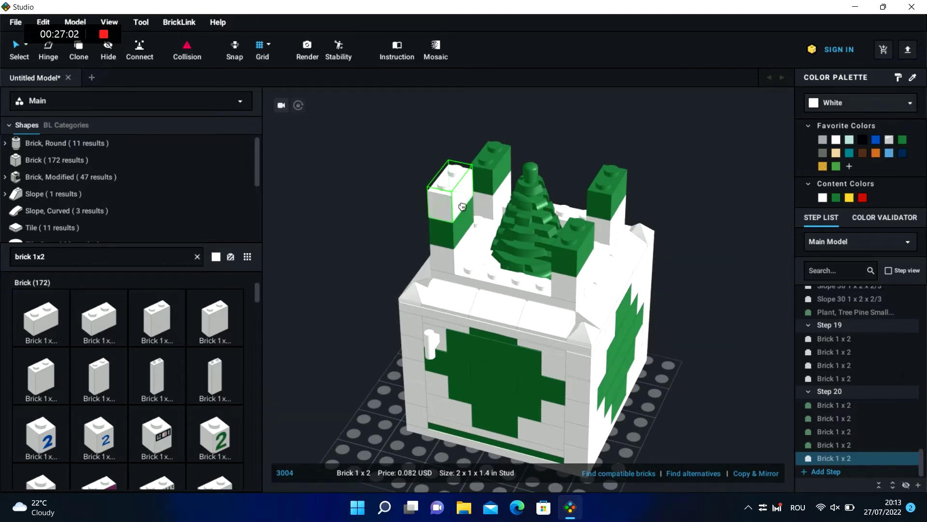
{"action": "key", "text": "Delete"}
- Add building Step 21, copy the four white Brick 1 x 2 parts of Step 19 and stack them on the green corner bricks
{"action": "left_click", "coordinate": [828, 472]}
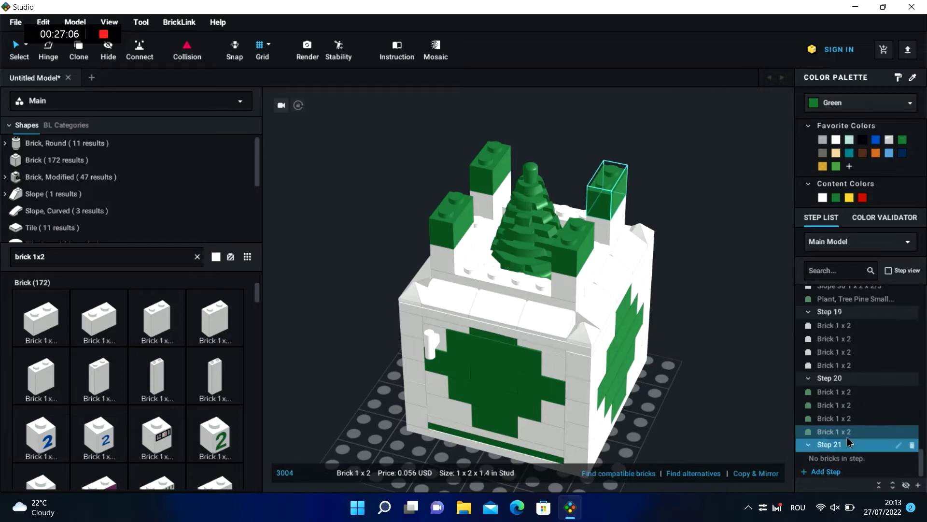
{"action": "left_click_drag", "start_coordinate": [842, 365], "coordinate": [872, 325]}
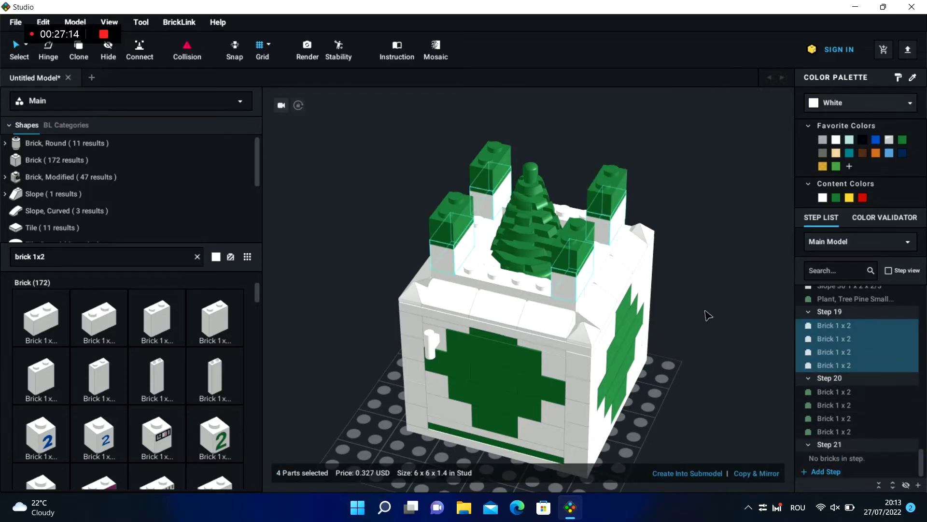
{"action": "key", "text": "ctrl+v"}
{"action": "left_click", "coordinate": [578, 237]}
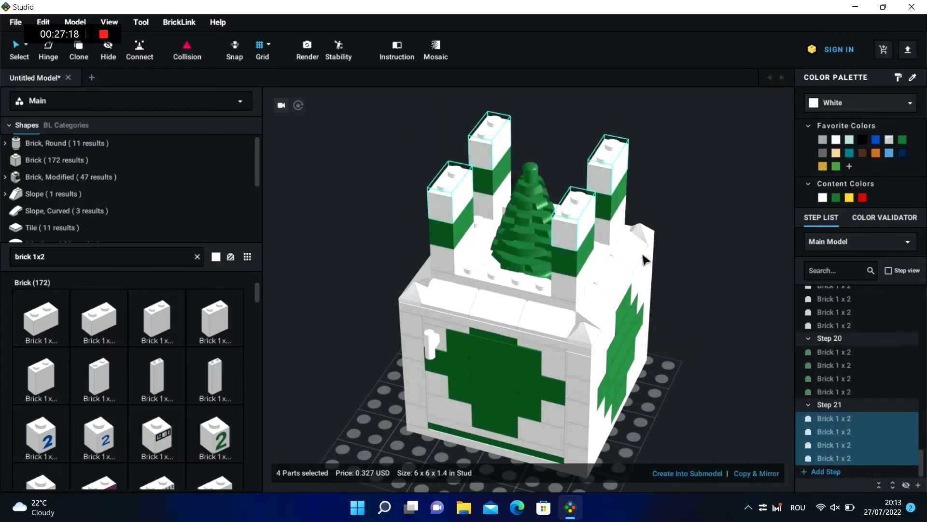
{"action": "left_click", "coordinate": [720, 310]}
- Find "panel 4x3", place a Panel 1 x 4 x 3 - Hollow Studs beside the model and colour it Trans-Clear
{"action": "right_click_drag", "start_coordinate": [720, 311], "coordinate": [697, 307]}
{"action": "type", "text": "pand"}
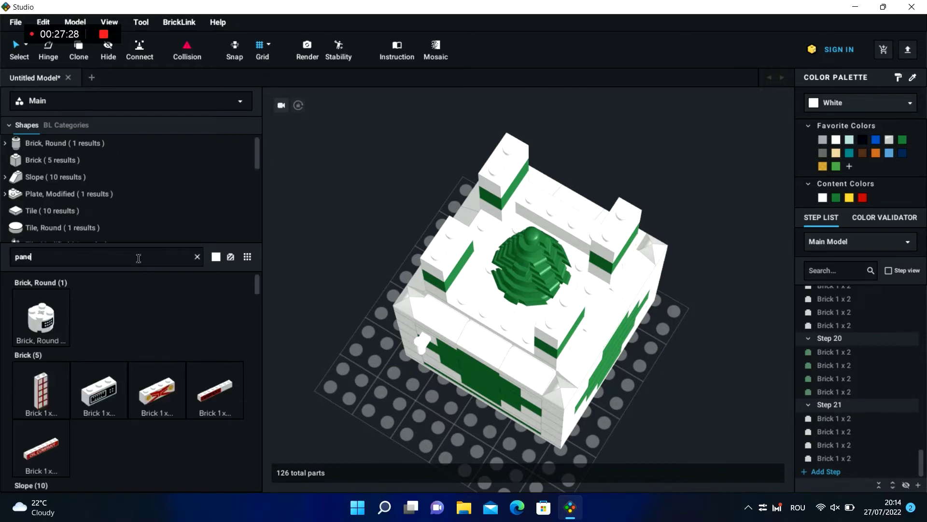
{"action": "key", "text": "BackSpace"}
{"action": "type", "text": "el 4x3"}
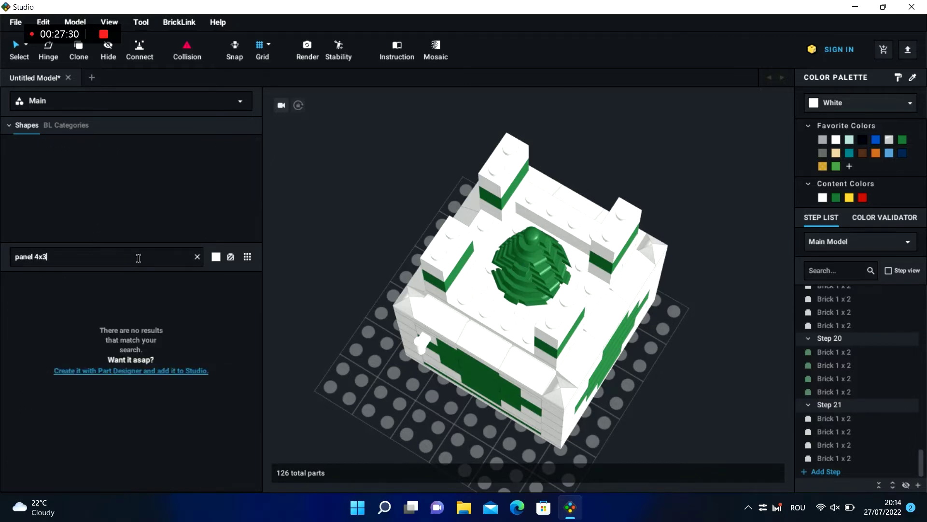
{"action": "left_click_drag", "start_coordinate": [237, 310], "coordinate": [355, 247]}
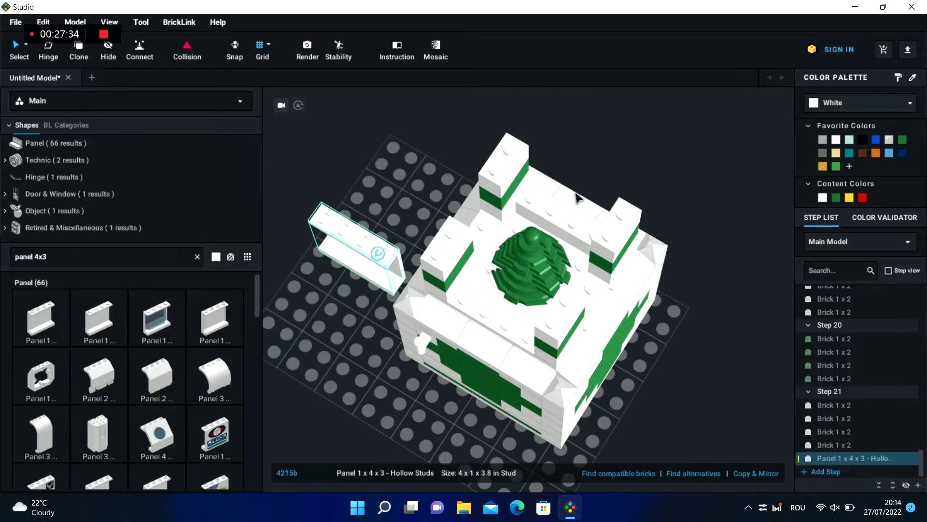
{"action": "left_click", "coordinate": [849, 103]}
{"action": "type", "text": "trans"}
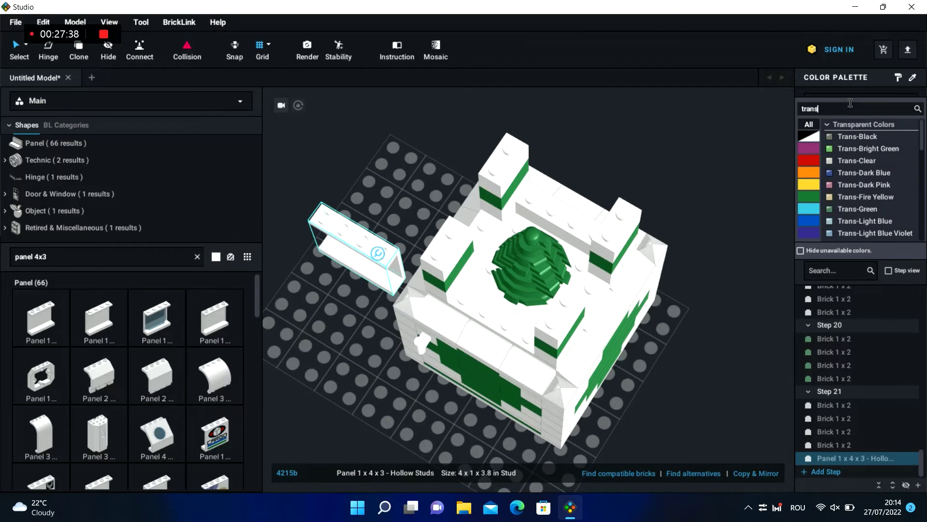
{"action": "left_click", "coordinate": [865, 161]}
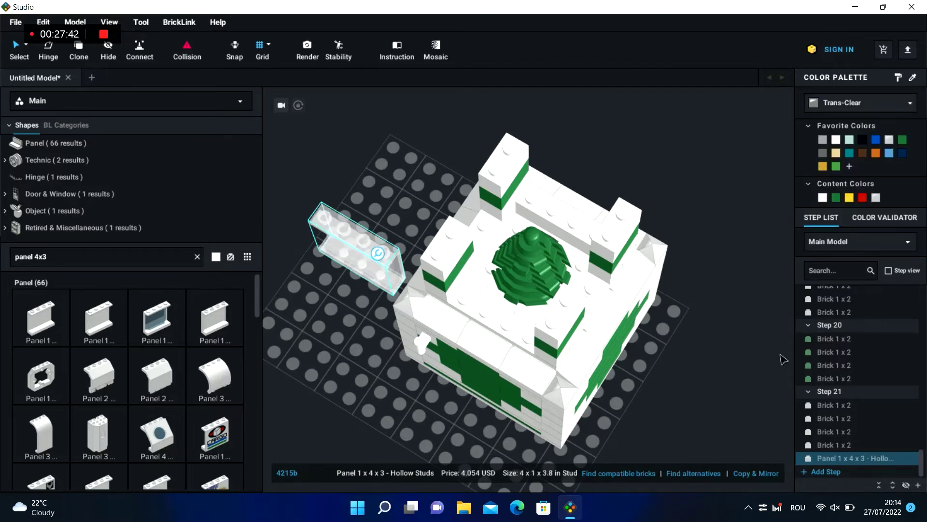
- Move the Trans-Clear panel into a new Step 22, rotate it and place it between the two corner columns on the handle side
{"action": "left_click", "coordinate": [832, 474]}
{"action": "left_click_drag", "start_coordinate": [837, 432], "coordinate": [837, 457]}
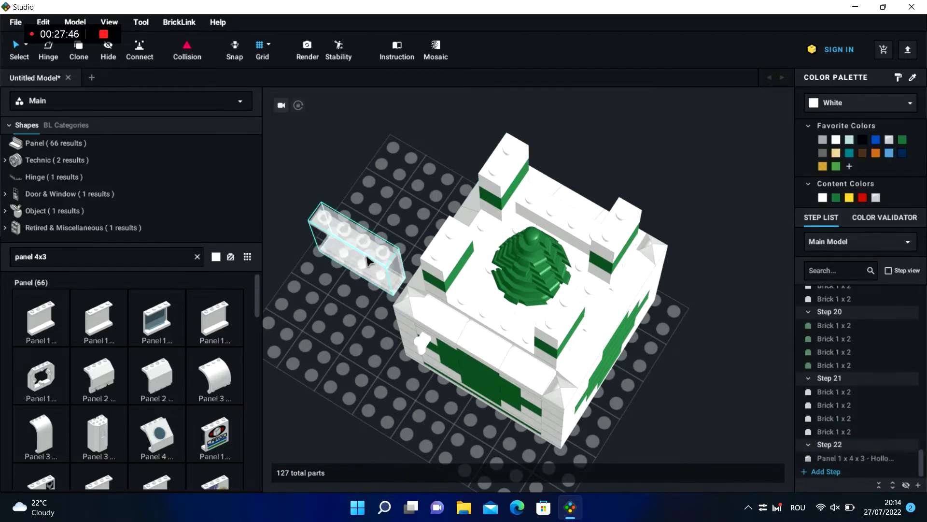
{"action": "left_click", "coordinate": [367, 257]}
{"action": "key", "text": "Right"}
{"action": "left_click_drag", "start_coordinate": [367, 257], "coordinate": [513, 338]}
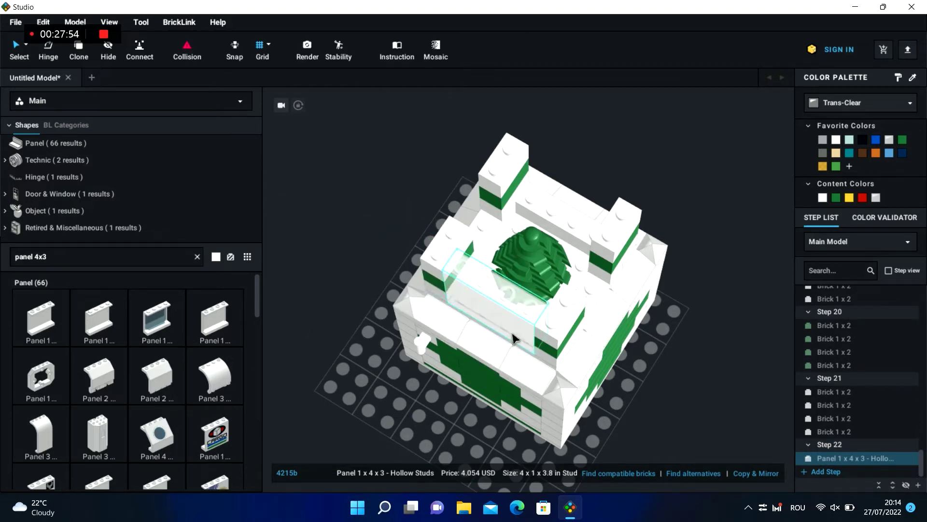
{"action": "left_click", "coordinate": [342, 273]}
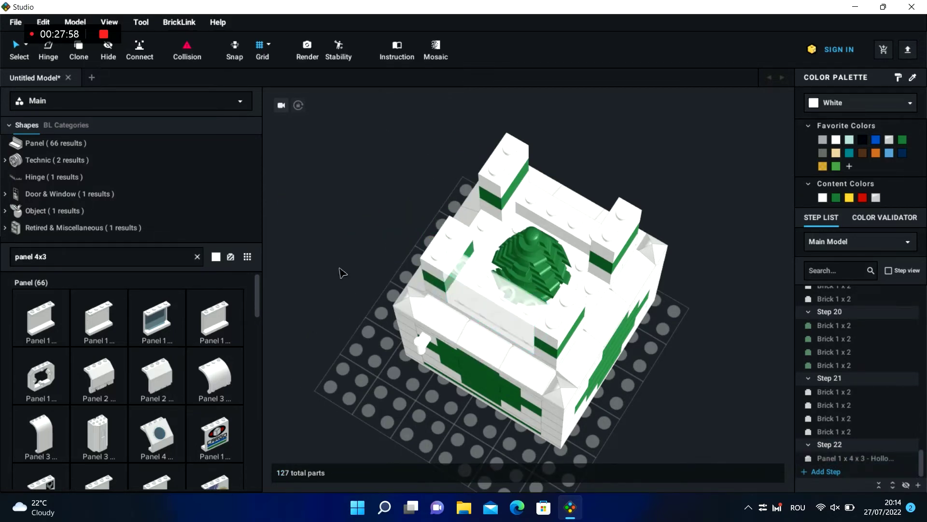
- Copy the Trans-Clear Panel 1 x 4 x 3 and place it between the two corner columns opposite the handle side
{"action": "left_click", "coordinate": [503, 303]}
{"action": "left_click", "coordinate": [386, 246]}
{"action": "key", "text": "ctrl+v"}
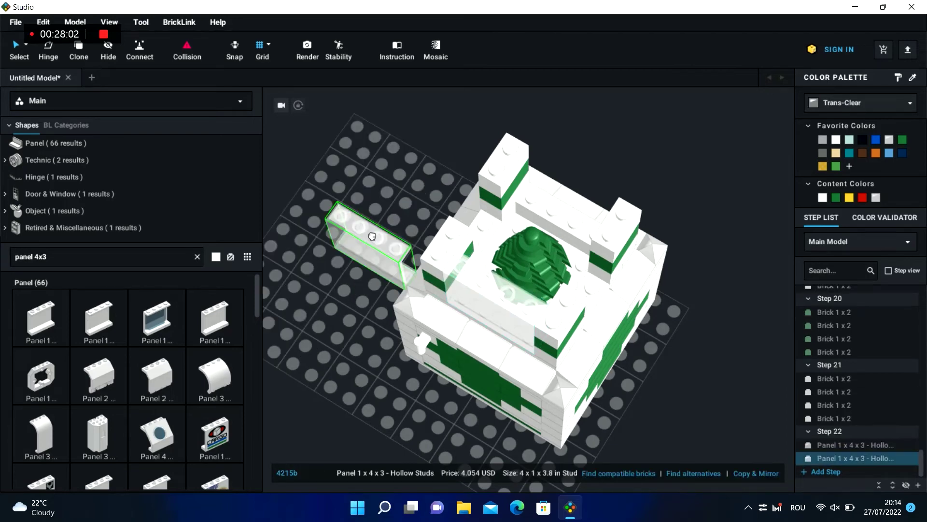
{"action": "left_click", "coordinate": [567, 217]}
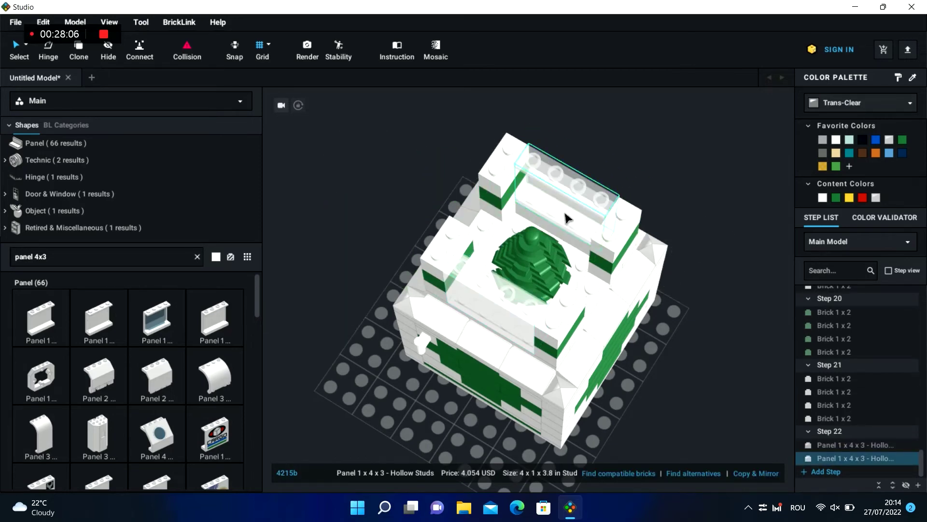
{"action": "left_click", "coordinate": [357, 236]}
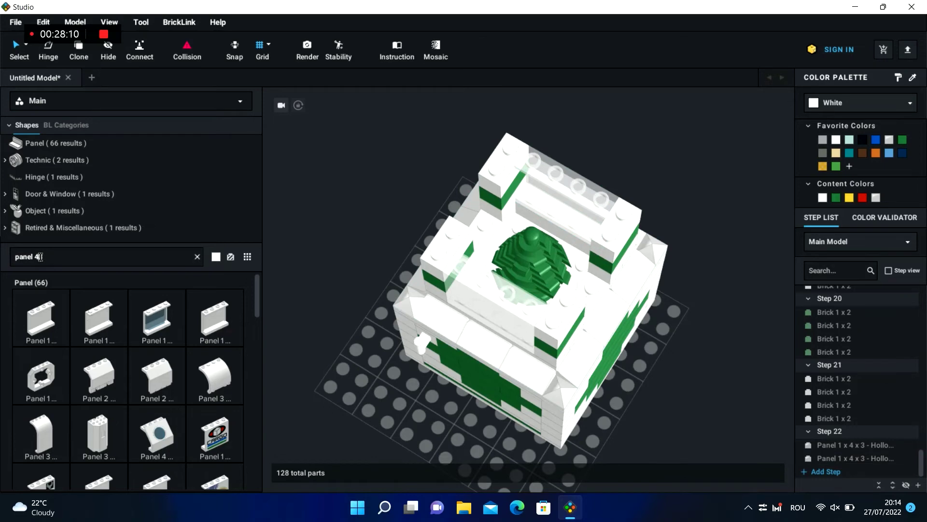
- Find "panel 2x3", place a Panel 1 x 2 x 3 - Hollow Studs beside the model and colour it Trans-Clear
{"action": "type", "text": "x3"}
{"action": "key", "text": "BackSpace"}
{"action": "key", "text": "BackSpace"}
{"action": "key", "text": "BackSpace"}
{"action": "type", "text": "2x3"}
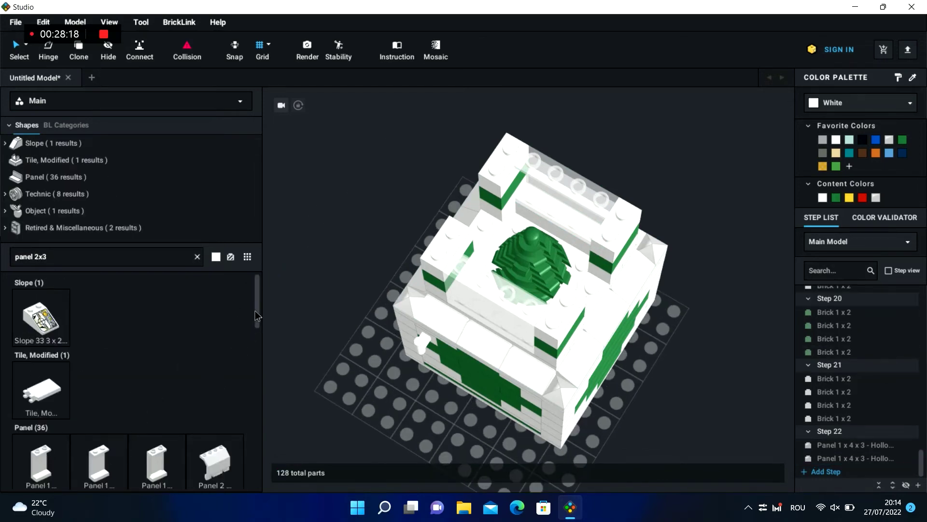
{"action": "left_click_drag", "start_coordinate": [256, 312], "coordinate": [256, 336]}
{"action": "left_click_drag", "start_coordinate": [44, 336], "coordinate": [696, 365]}
{"action": "left_click", "coordinate": [697, 364]}
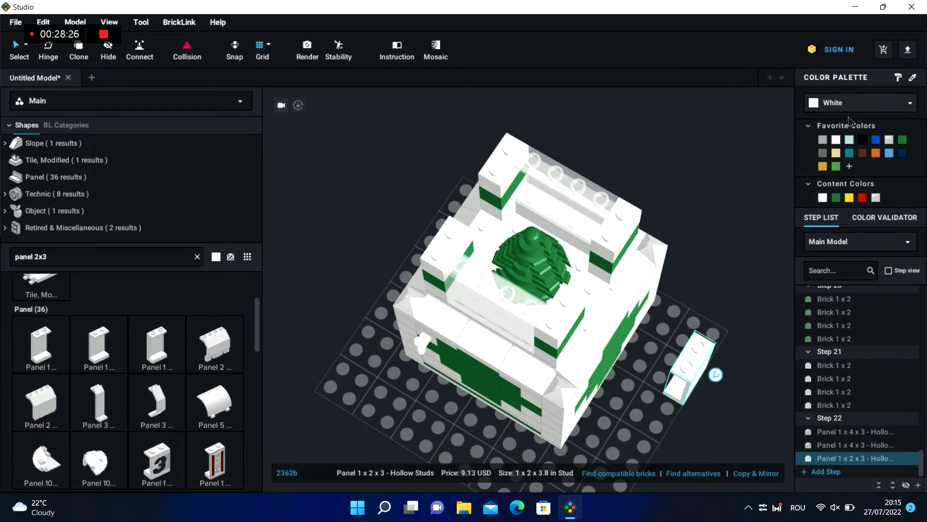
{"action": "left_click", "coordinate": [876, 198]}
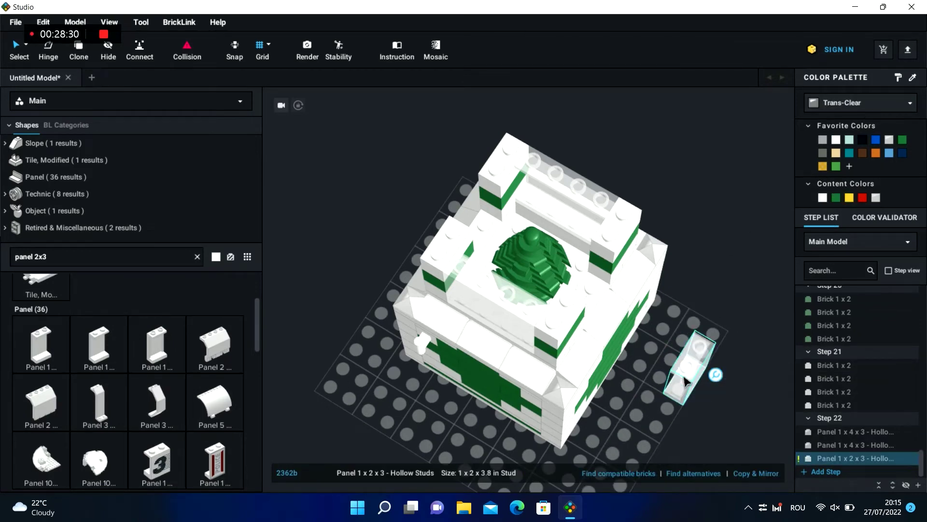
{"action": "left_click_drag", "start_coordinate": [683, 376], "coordinate": [649, 370]}
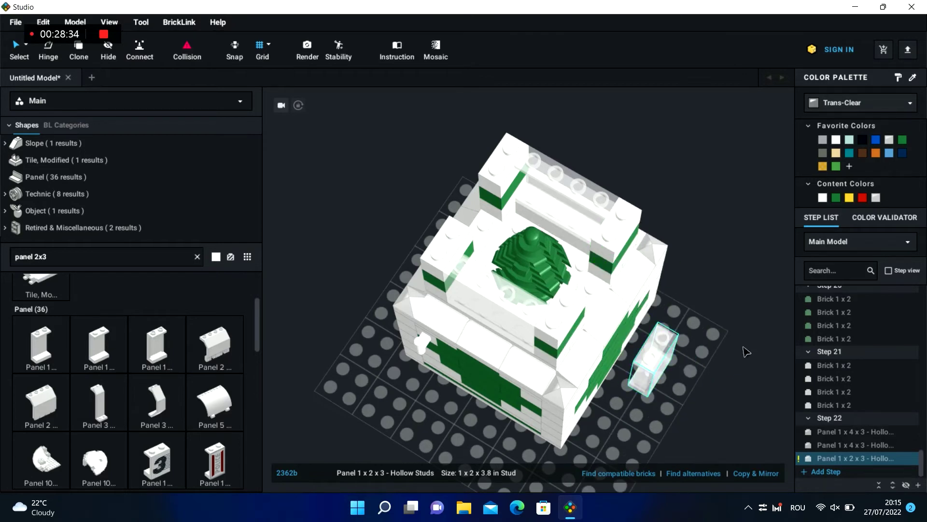
- Place the Trans-Clear Panel 1 x 2 x 3 in one narrow gap between the columns and a copy in the opposite gap
{"action": "right_click_drag", "start_coordinate": [746, 352], "coordinate": [730, 334]}
{"action": "left_click_drag", "start_coordinate": [638, 429], "coordinate": [582, 295]}
{"action": "left_click", "coordinate": [723, 344]}
{"action": "right_click_drag", "start_coordinate": [728, 344], "coordinate": [772, 356]}
{"action": "key", "text": "ctrl+v"}
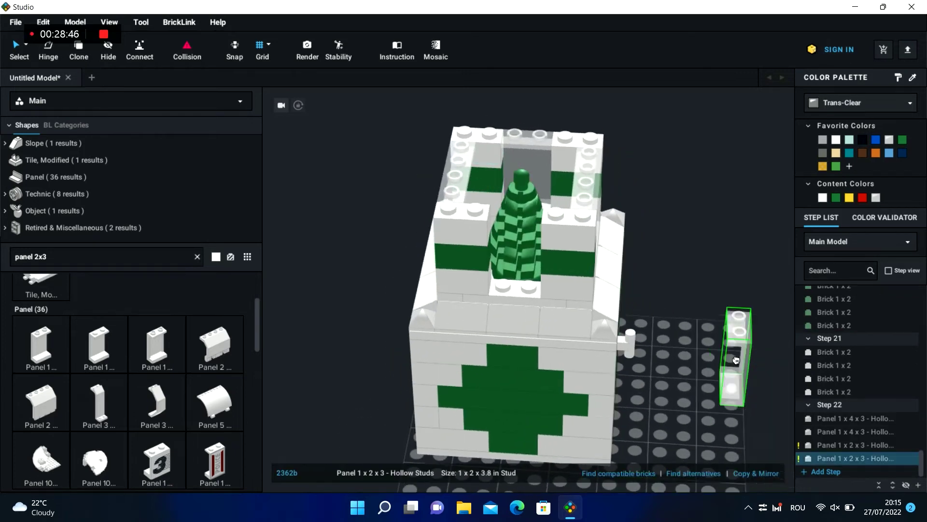
{"action": "left_click", "coordinate": [520, 298]}
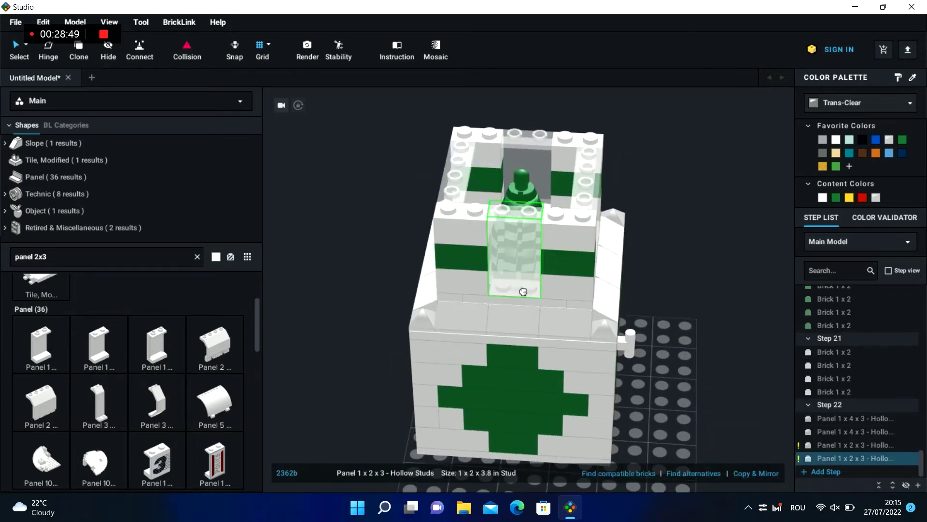
{"action": "left_click", "coordinate": [718, 328]}
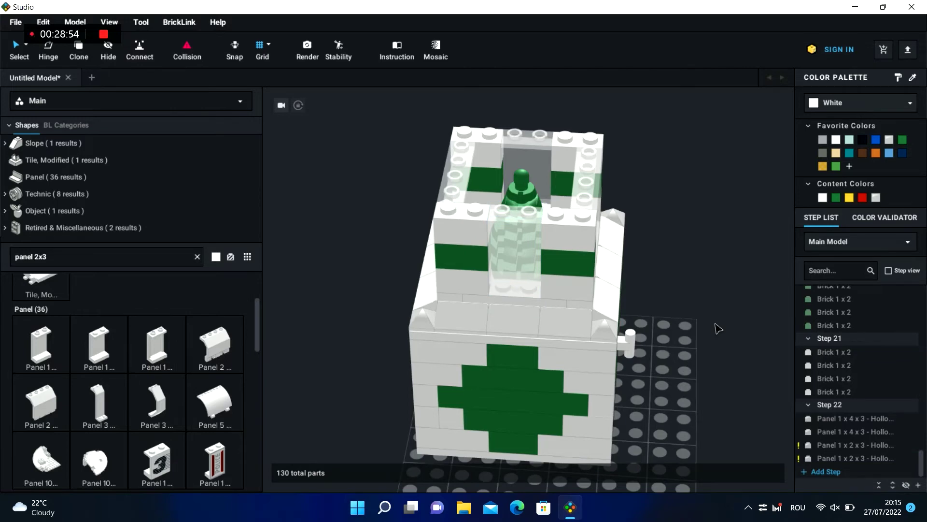
- Replace the part search with "plate"
{"action": "right_click_drag", "start_coordinate": [718, 329], "coordinate": [668, 326]}
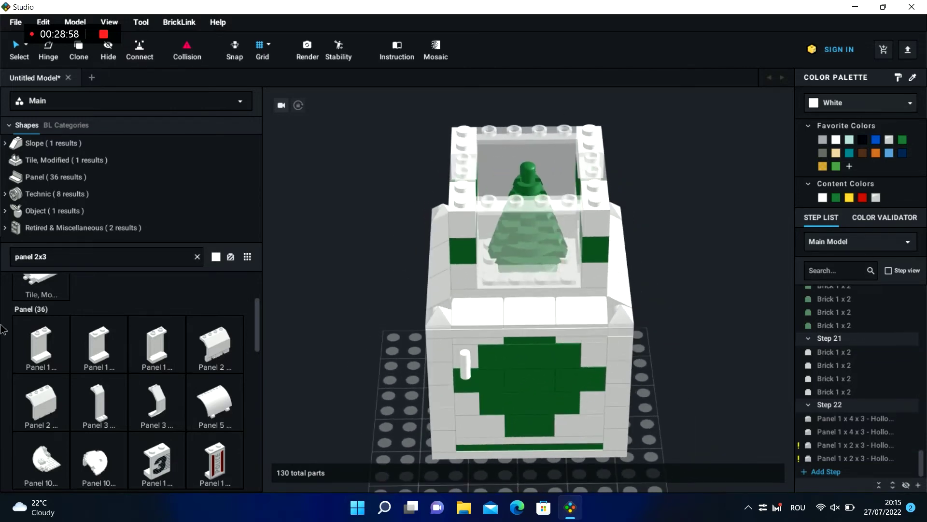
{"action": "key", "text": "BackSpace"}
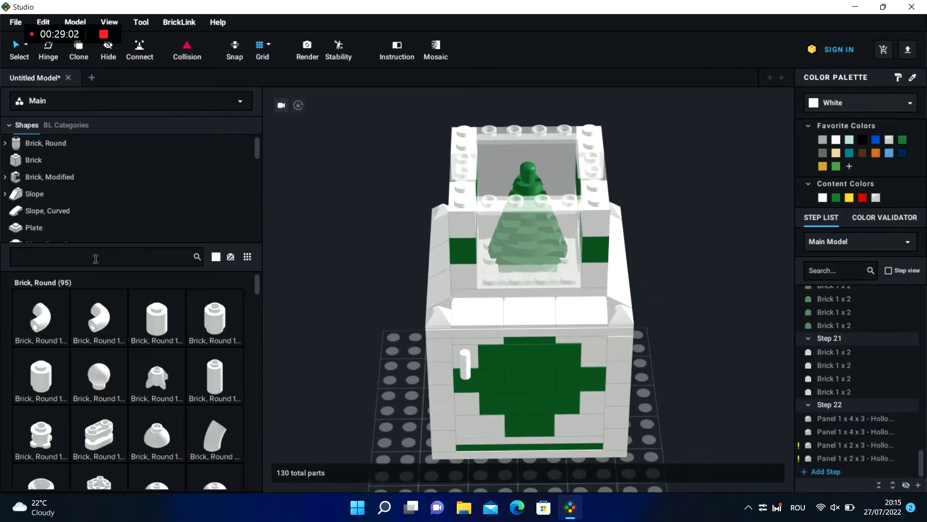
{"action": "type", "text": "plate"}
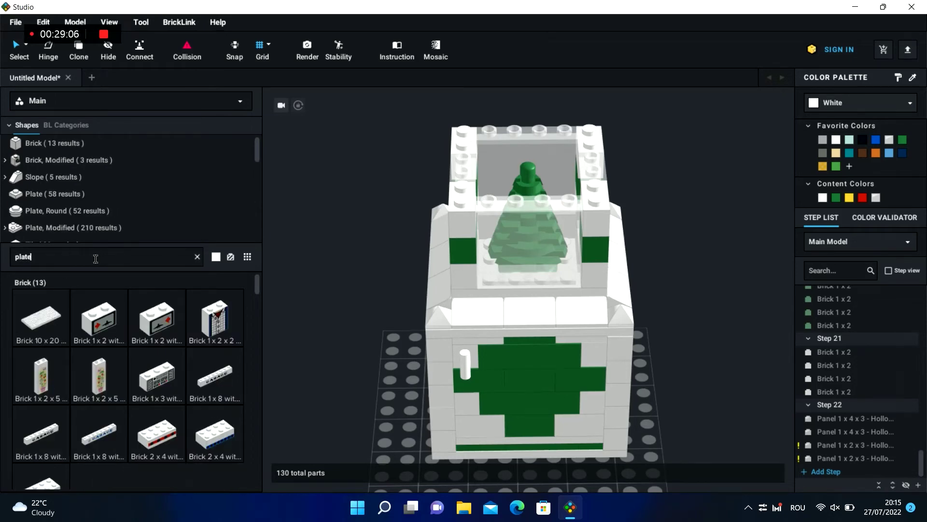
- Recolour both Panel 1 x 2 x 3 parts Trans-Black
{"action": "left_click", "coordinate": [599, 160]}
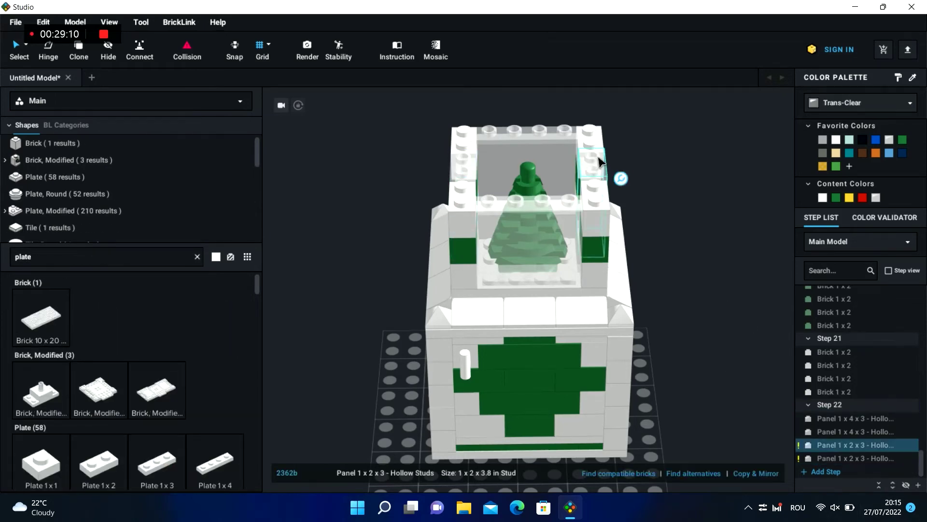
{"action": "left_click", "coordinate": [866, 103]}
{"action": "type", "text": "trans"}
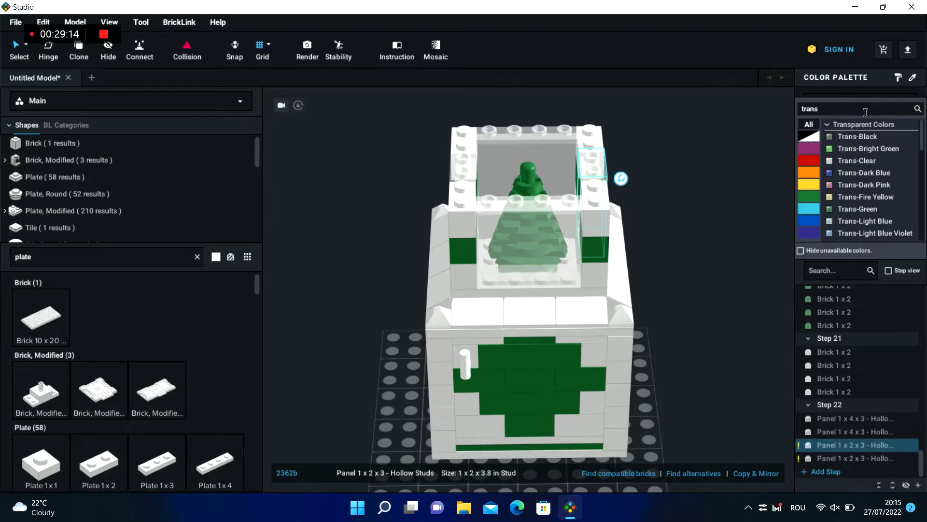
{"action": "left_click", "coordinate": [866, 135]}
{"action": "left_click", "coordinate": [464, 165]}
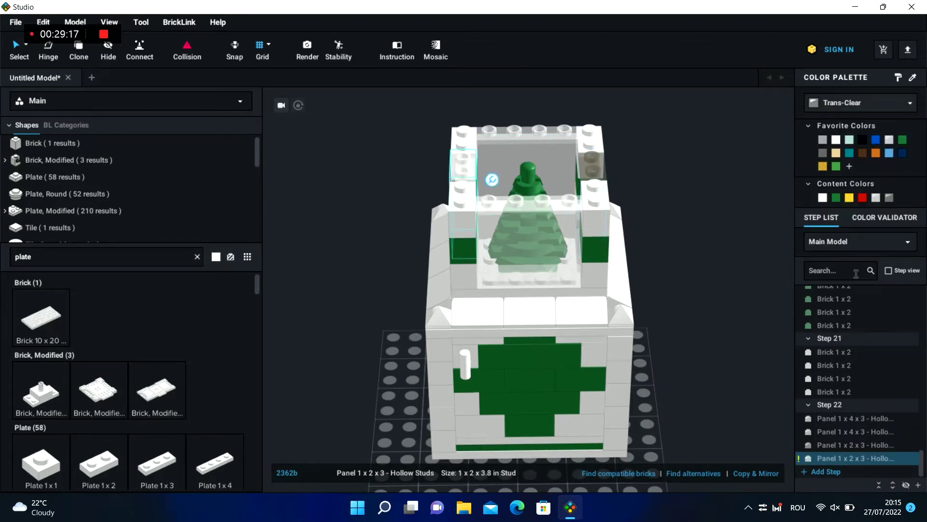
{"action": "left_click", "coordinate": [889, 199]}
- Recolour both Panel 1 x 4 x 3 parts Trans-Black
{"action": "left_click", "coordinate": [555, 225]}
{"action": "left_click", "coordinate": [888, 197]}
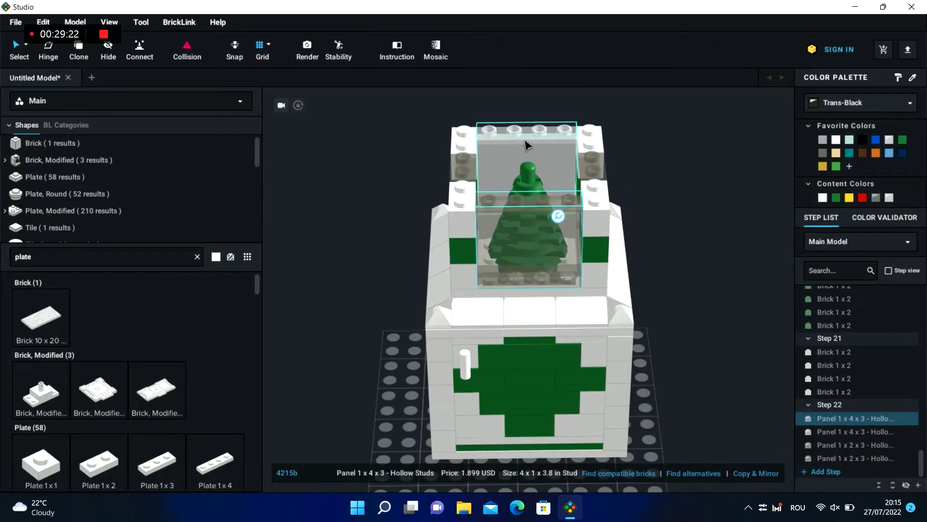
{"action": "left_click", "coordinate": [524, 141]}
{"action": "left_click", "coordinate": [875, 198]}
{"action": "left_click", "coordinate": [716, 222]}
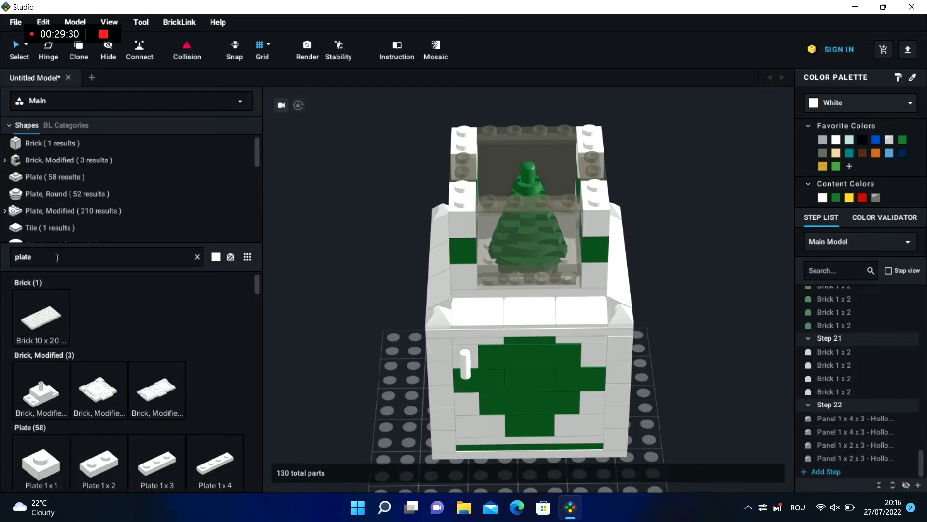
- Find "plate 6x6" and place a white Plate 6 x 6 across the tops of the columns and panels
{"action": "type", "text": "6x6"}
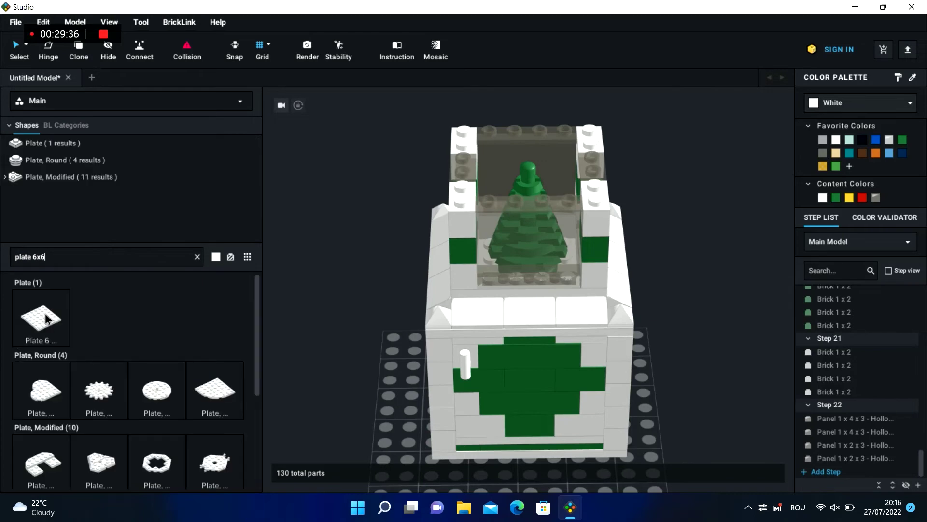
{"action": "left_click_drag", "start_coordinate": [45, 317], "coordinate": [530, 169]}
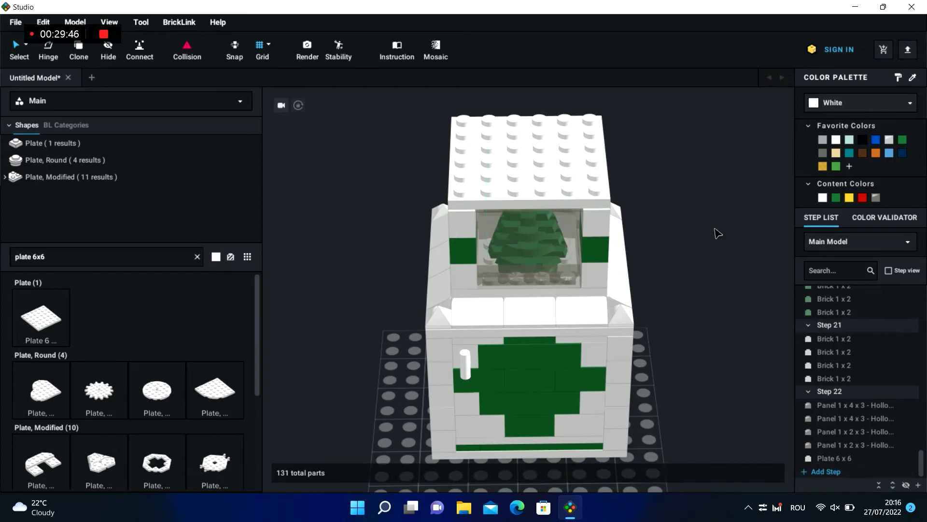
{"action": "mouse_move", "coordinate": [718, 233]}
{"action": "right_mouse_down"}
{"action": "mouse_move", "coordinate": [706, 222]}
{"action": "mouse_move", "coordinate": [710, 201]}
{"action": "mouse_move", "coordinate": [720, 229]}
{"action": "right_mouse_up"}
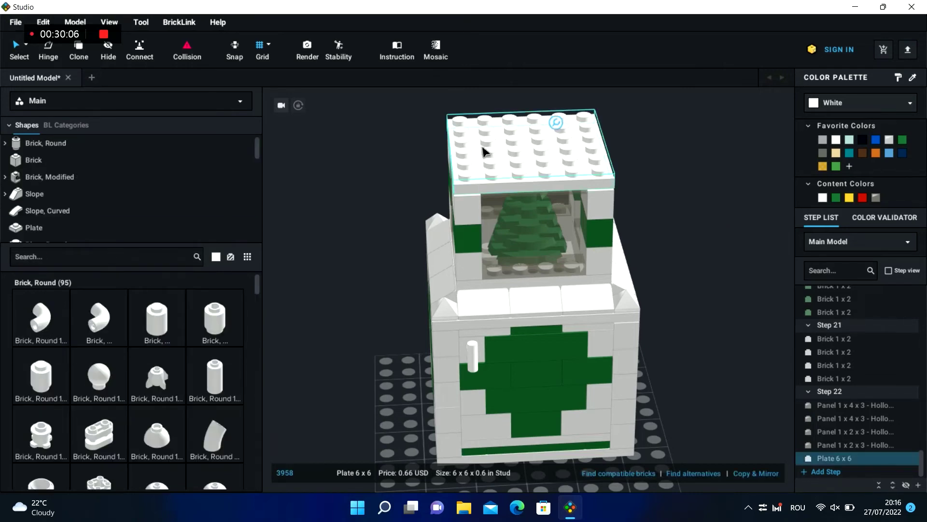
- Delete the Plate 6 x 6 from the top and both Panel 1 x 2 x 3 parts from the narrow gaps
{"action": "key", "text": "Delete"}
{"action": "left_click", "coordinate": [616, 169]}
{"action": "key", "text": "Delete"}
{"action": "left_click", "coordinate": [467, 181]}
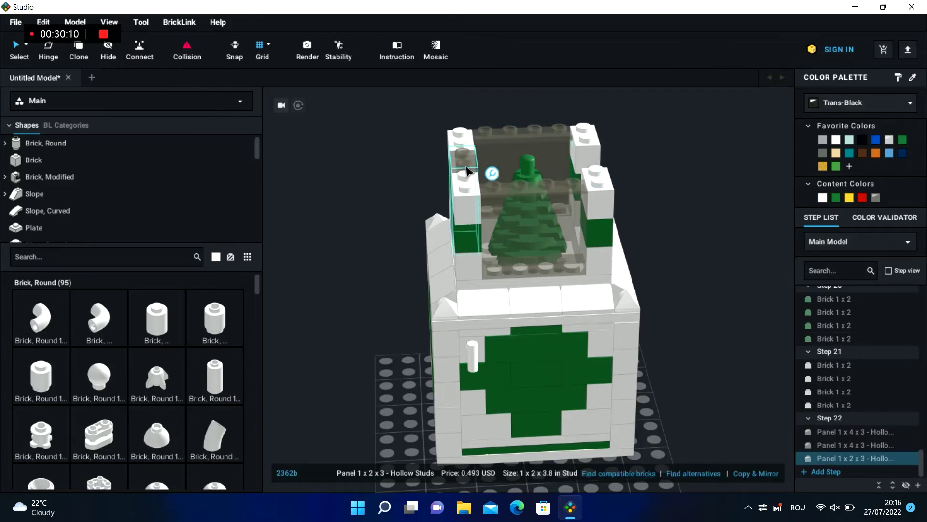
{"action": "key", "text": "Delete"}
- Recolour both Panel 1 x 4 x 3 parts back to Trans-Clear
{"action": "left_click", "coordinate": [562, 199]}
{"action": "left_click", "coordinate": [862, 103]}
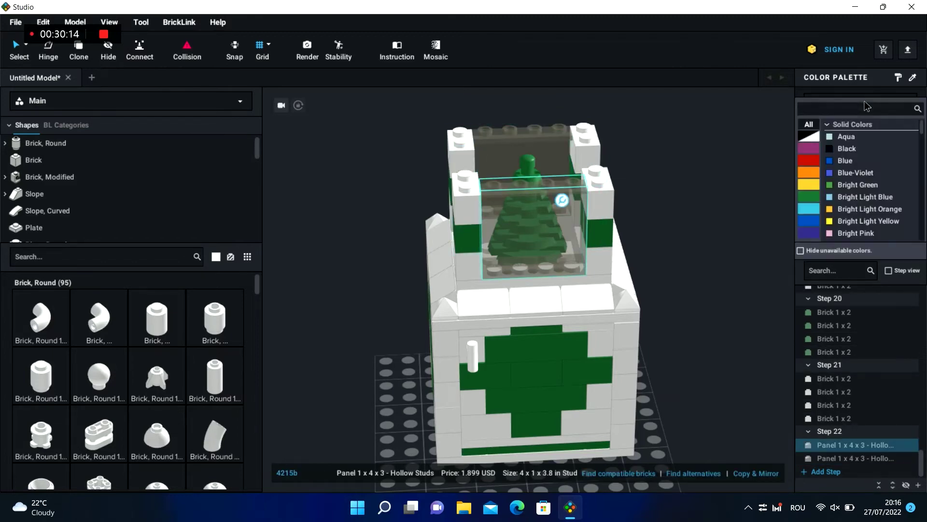
{"action": "type", "text": "trans"}
{"action": "left_click", "coordinate": [857, 160]}
{"action": "left_click", "coordinate": [544, 146]}
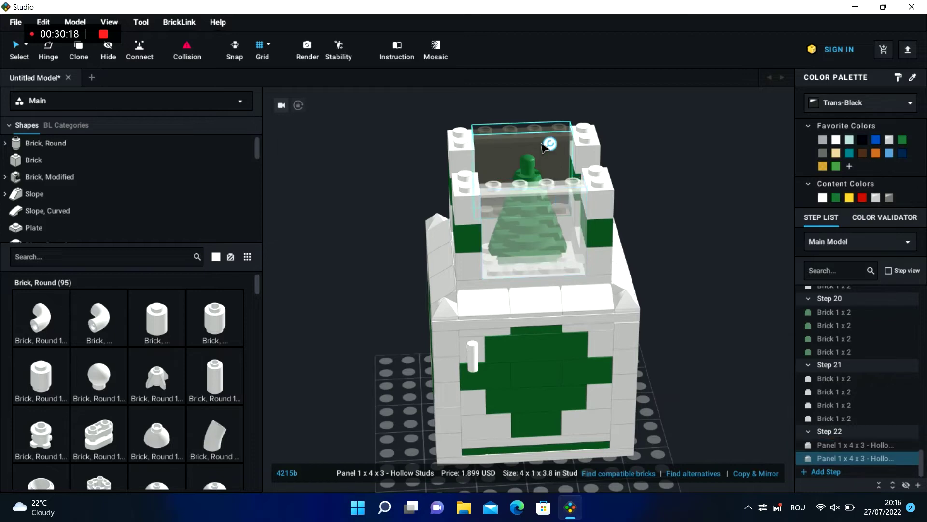
{"action": "left_click", "coordinate": [876, 198]}
{"action": "left_click", "coordinate": [759, 176]}
- Find "brick 1x2", place a Brick 1 x 2 beside the model and colour it Trans-Clear
{"action": "right_click_drag", "start_coordinate": [750, 175], "coordinate": [502, 209]}
{"action": "type", "text": "brick"}
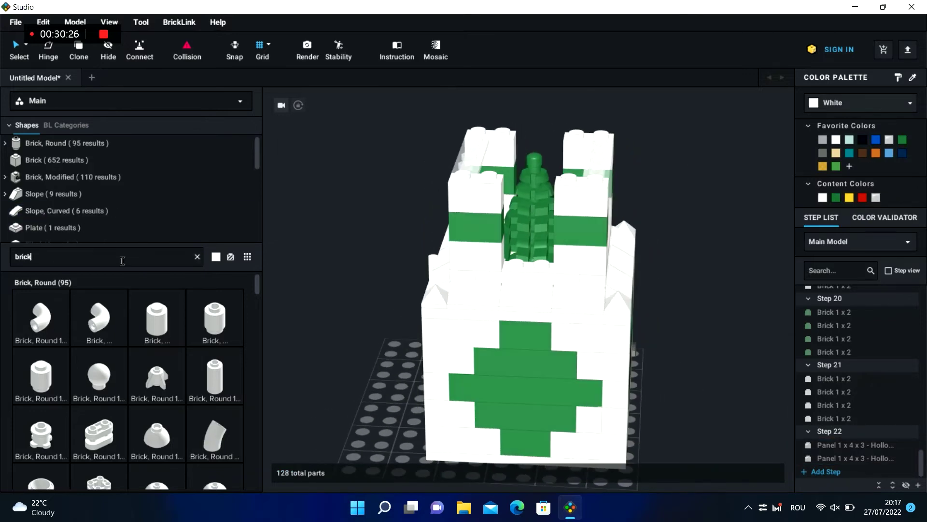
{"action": "type", "text": " 1x2"}
{"action": "scroll", "coordinate": [258, 295], "scroll_direction": "down", "scroll_amount": 4}
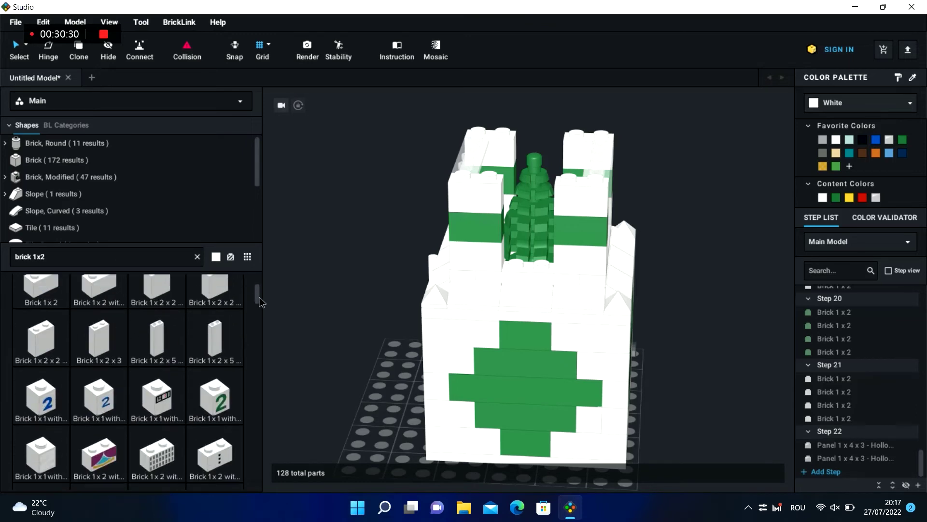
{"action": "left_click_drag", "start_coordinate": [41, 333], "coordinate": [345, 324]}
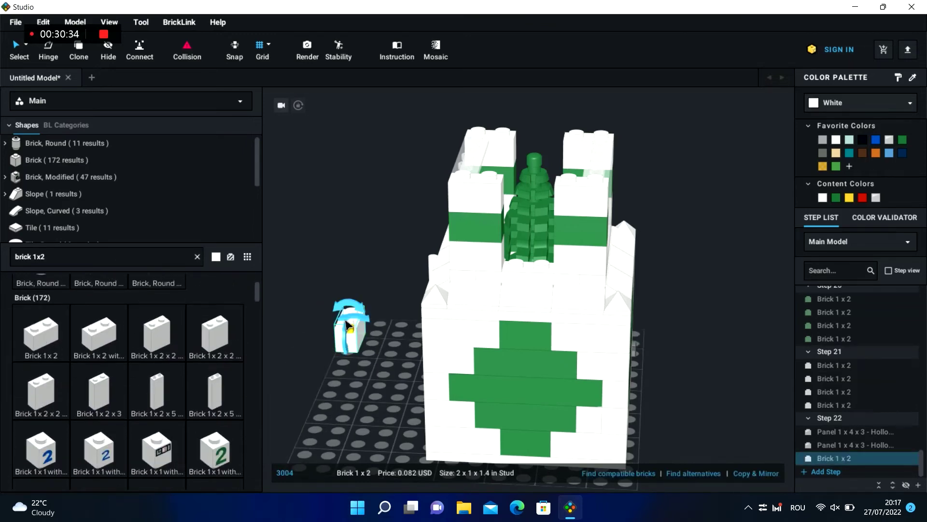
{"action": "left_click", "coordinate": [326, 343]}
{"action": "left_click", "coordinate": [346, 332]}
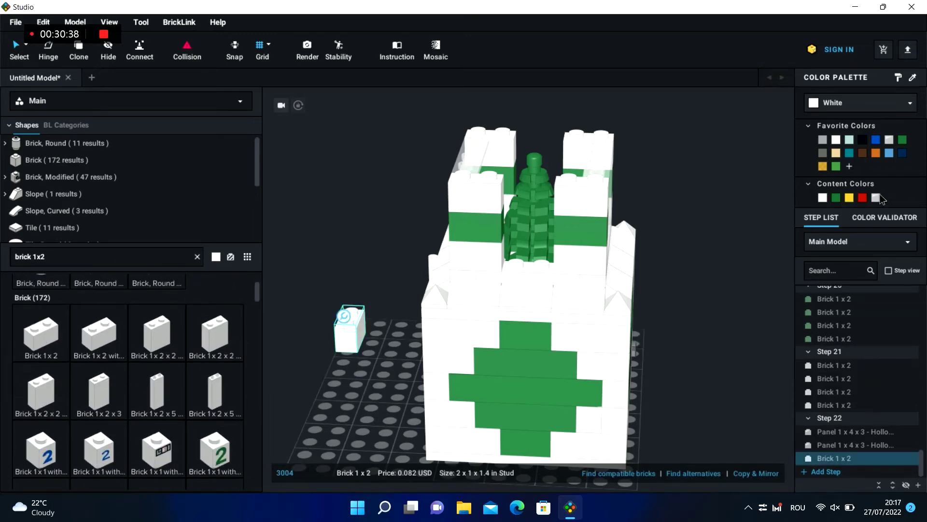
{"action": "left_click", "coordinate": [880, 196]}
- Rotate the Trans-Clear Brick 1 x 2, place it in one narrow gap between the columns and put a copy in the opposite gap
{"action": "key", "text": "Right"}
{"action": "left_click_drag", "start_coordinate": [342, 355], "coordinate": [522, 274]}
{"action": "left_click", "coordinate": [709, 306]}
{"action": "right_click_drag", "start_coordinate": [687, 284], "coordinate": [600, 291]}
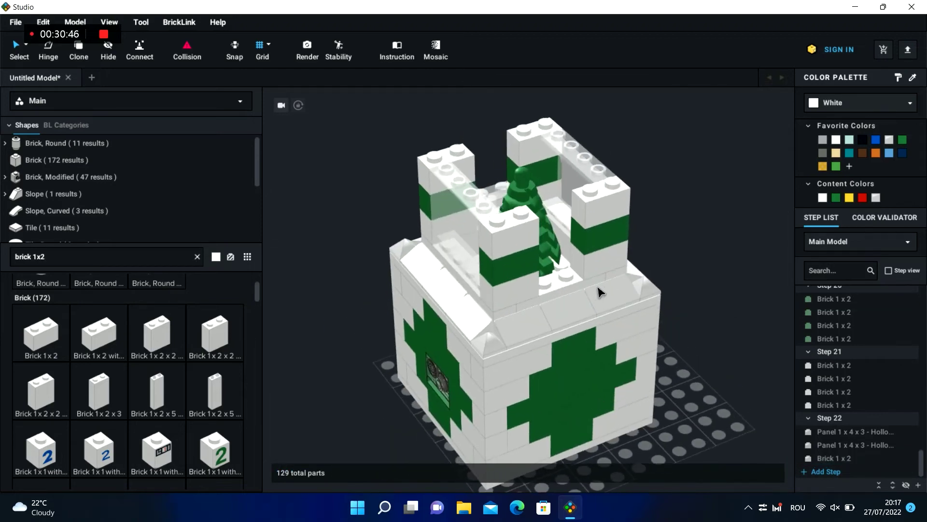
{"action": "key", "text": "ctrl+v"}
{"action": "left_click", "coordinate": [557, 280]}
{"action": "left_click", "coordinate": [343, 258]}
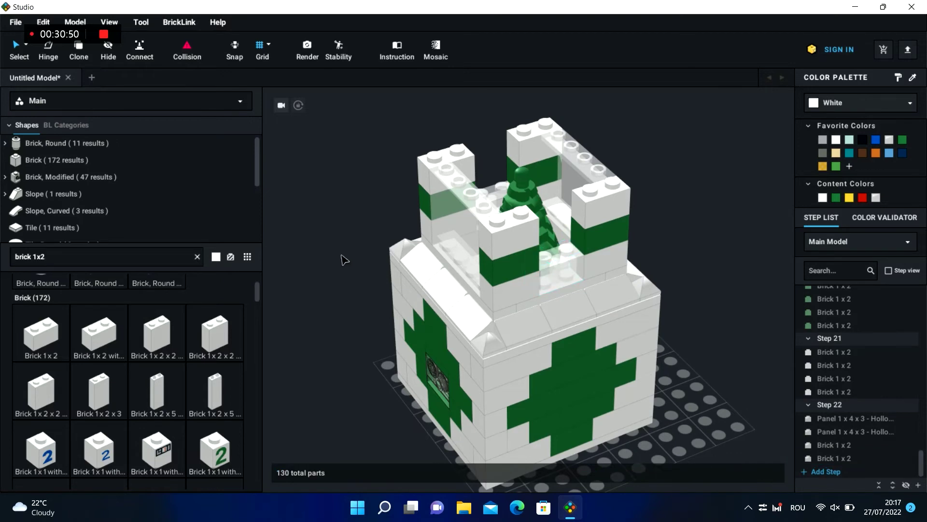
- Stack a copy on the first Trans-Clear Brick 1 x 2, add building Step 23 and move the new brick into it
{"action": "right_click_drag", "start_coordinate": [344, 258], "coordinate": [429, 260]}
{"action": "key", "text": "ctrl+v"}
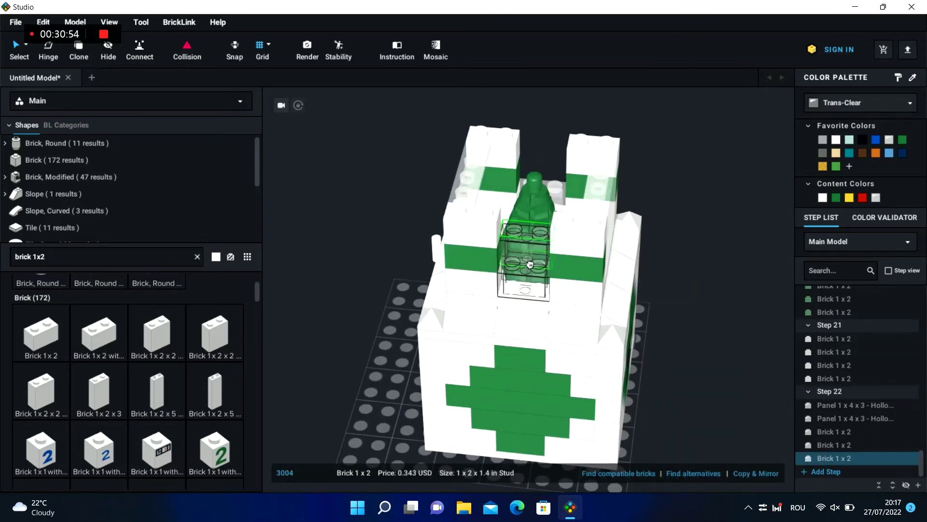
{"action": "left_click", "coordinate": [531, 262]}
{"action": "left_click", "coordinate": [705, 249]}
{"action": "right_click_drag", "start_coordinate": [704, 250], "coordinate": [616, 255]}
{"action": "left_click", "coordinate": [827, 471]}
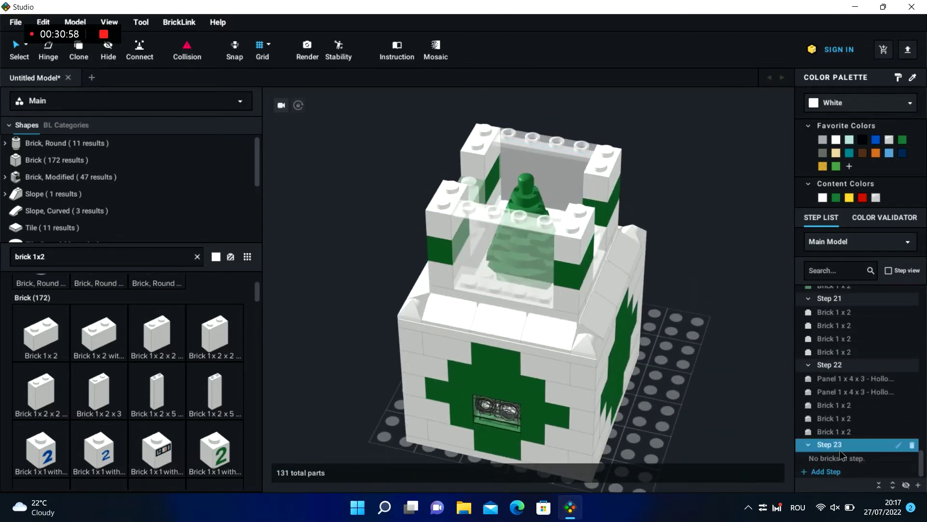
{"action": "left_click_drag", "start_coordinate": [842, 431], "coordinate": [850, 456]}
{"action": "left_click", "coordinate": [713, 370]}
- Stack another Trans-Clear Brick 1 x 2 copy on the clear brick in the opposite gap
{"action": "right_click_drag", "start_coordinate": [716, 360], "coordinate": [692, 360]}
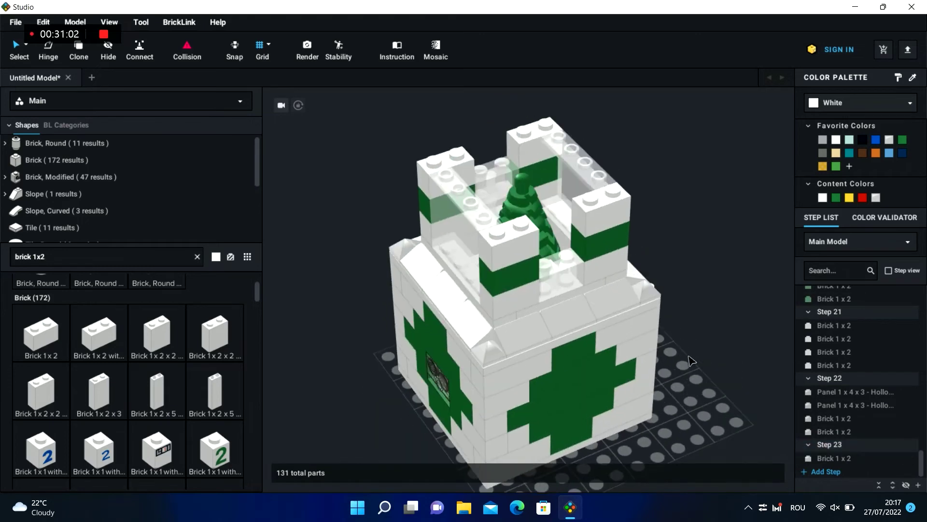
{"action": "key", "text": "ctrl+v"}
{"action": "left_click", "coordinate": [559, 268]}
{"action": "left_click", "coordinate": [715, 334]}
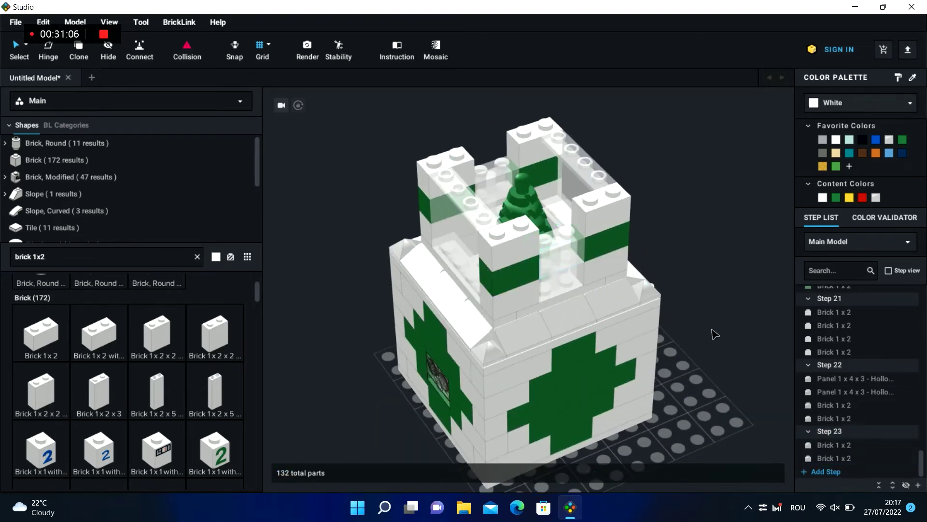
- Add building Step 24 and stack a third Trans-Clear Brick 1 x 2 in one gap between the corner columns
{"action": "left_click", "coordinate": [824, 472]}
{"action": "right_click_drag", "start_coordinate": [727, 228], "coordinate": [729, 269]}
{"action": "key", "text": "ctrl+v"}
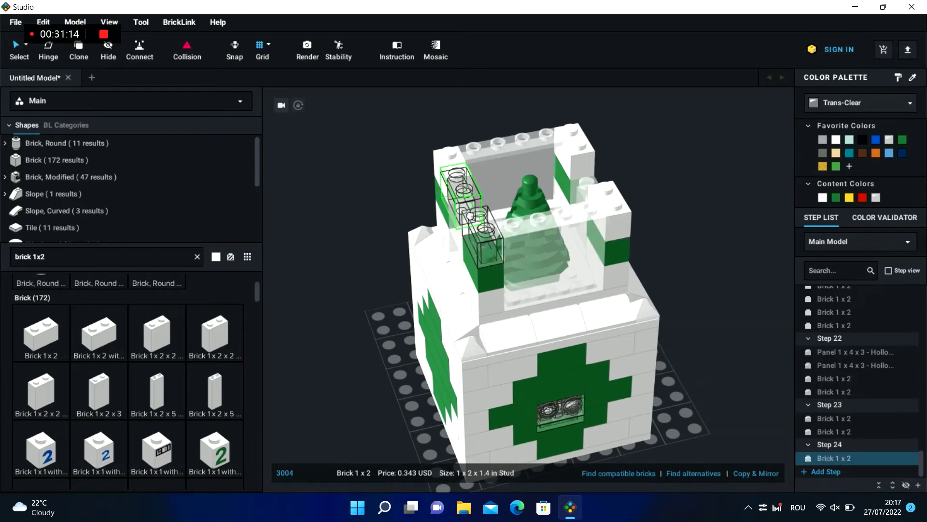
{"action": "left_click", "coordinate": [356, 276]}
{"action": "right_click_drag", "start_coordinate": [353, 371], "coordinate": [402, 348]}
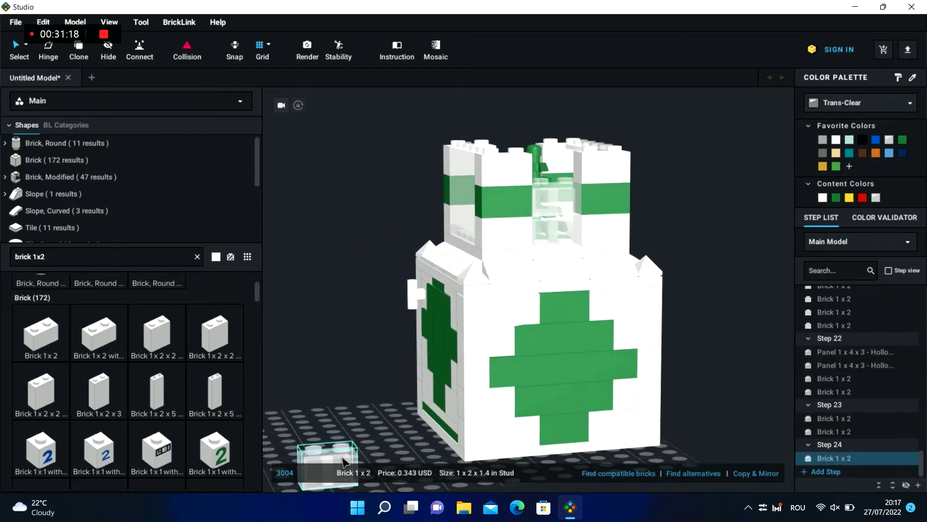
{"action": "left_click_drag", "start_coordinate": [346, 462], "coordinate": [569, 188]}
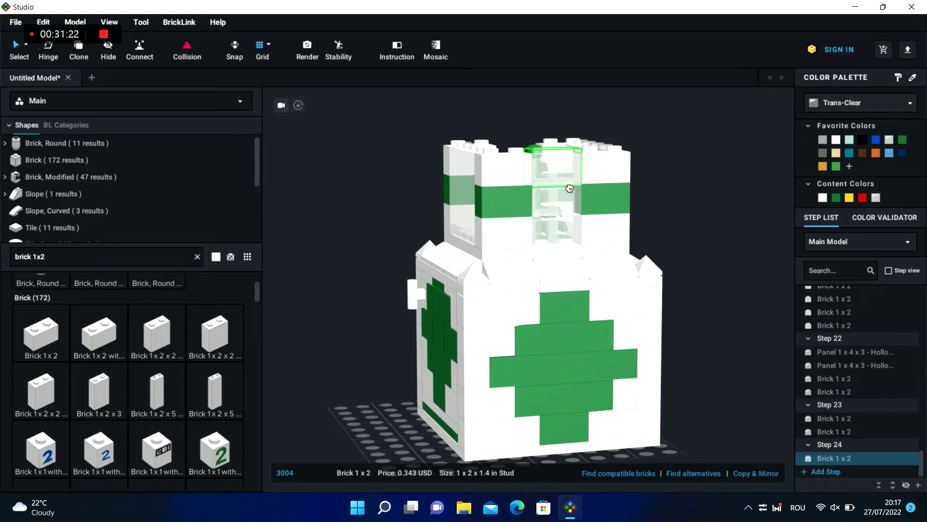
{"action": "left_click", "coordinate": [685, 187]}
- Stack another Trans-Clear Brick 1 x 2 copy in the opposite gap, level with the column tops
{"action": "right_click_drag", "start_coordinate": [690, 187], "coordinate": [680, 207]}
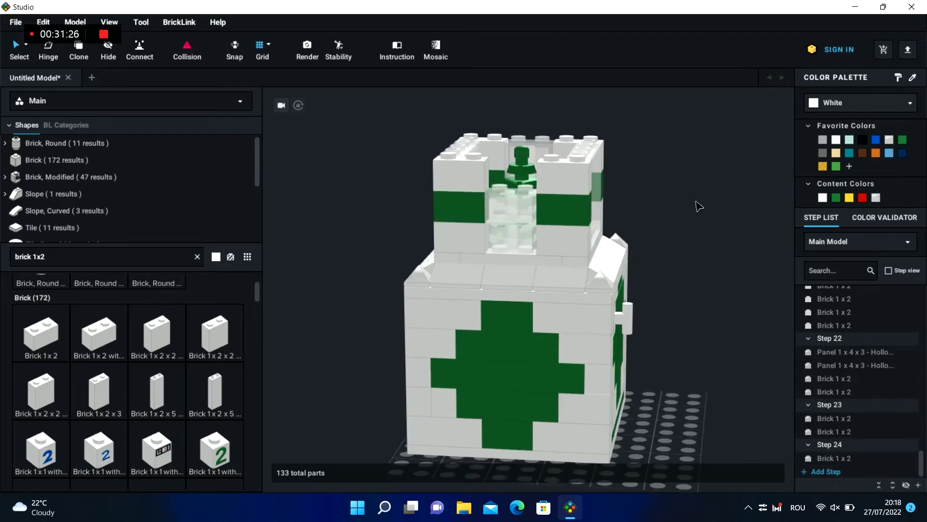
{"action": "key", "text": "ctrl+v"}
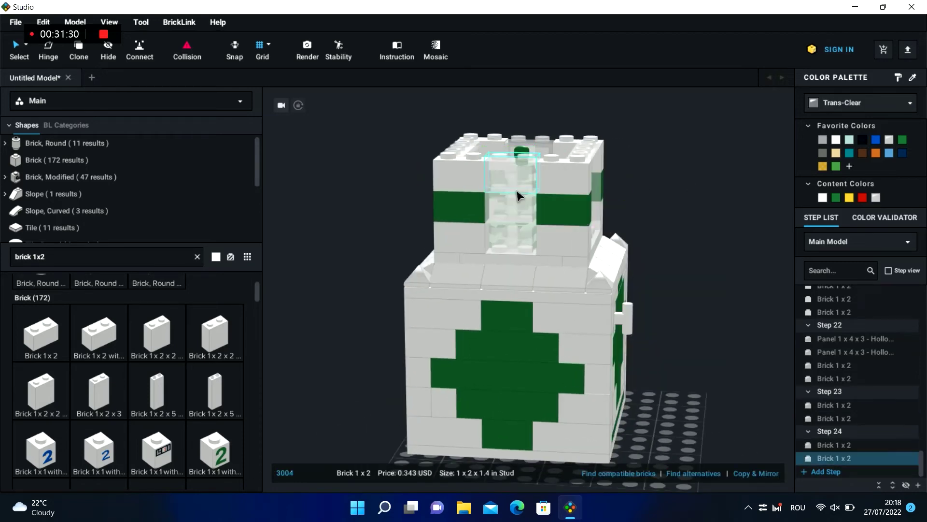
{"action": "key", "text": "XF86MonBrightnessUp"}
{"action": "left_click", "coordinate": [676, 227]}
{"action": "key", "text": "XF86MonBrightnessDown"}
{"action": "right_click_drag", "start_coordinate": [677, 227], "coordinate": [649, 254]}
- Add building Step 25, find "tile 1x6" and place a white Tile 1 x 6 along the top edge above one clear panel
{"action": "left_click", "coordinate": [826, 471]}
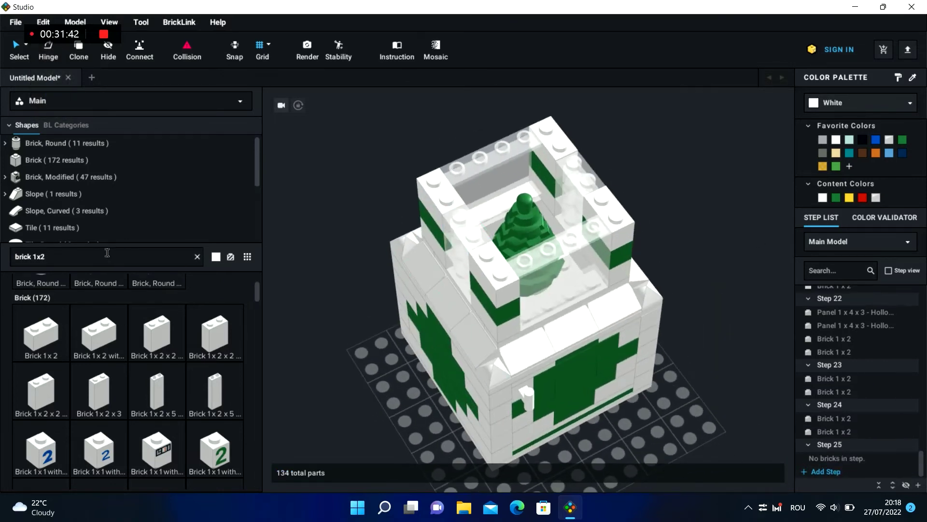
{"action": "type", "text": "pt"}
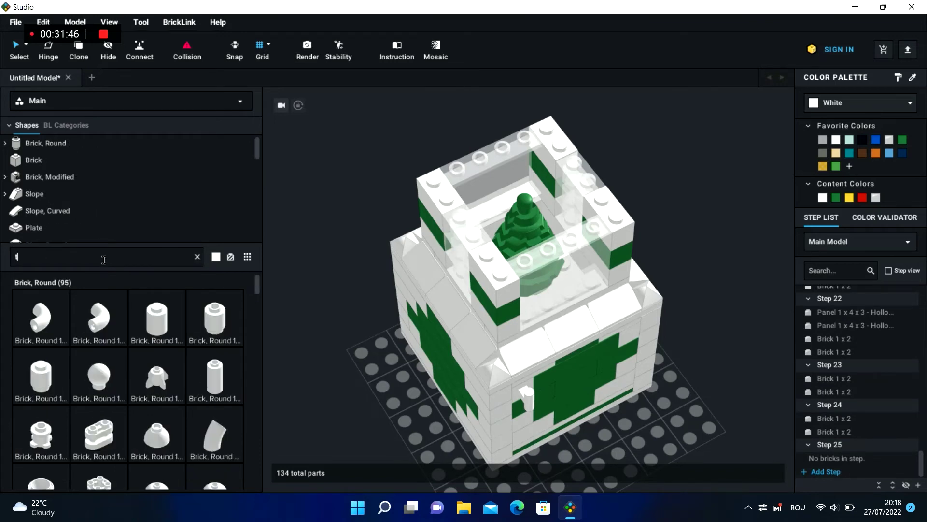
{"action": "type", "text": "ile 1x2"}
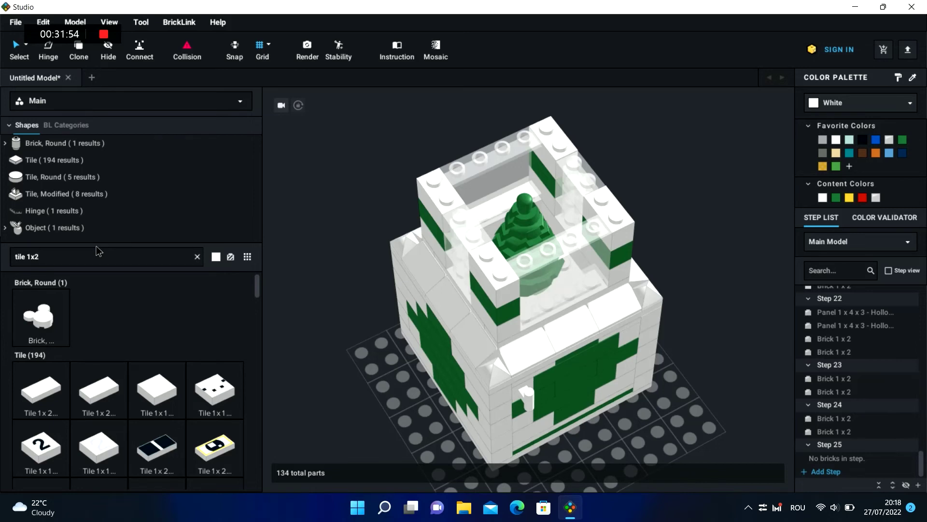
{"action": "key", "text": "BackSpace"}
{"action": "type", "text": "6"}
{"action": "left_click_drag", "start_coordinate": [37, 317], "coordinate": [560, 247]}
{"action": "left_click", "coordinate": [736, 306]}
- Copy the Tile 1 x 6 and place the copy along the opposite top edge above the other clear panel
{"action": "key", "text": "ctrl+v"}
{"action": "key", "text": "ctrl+z"}
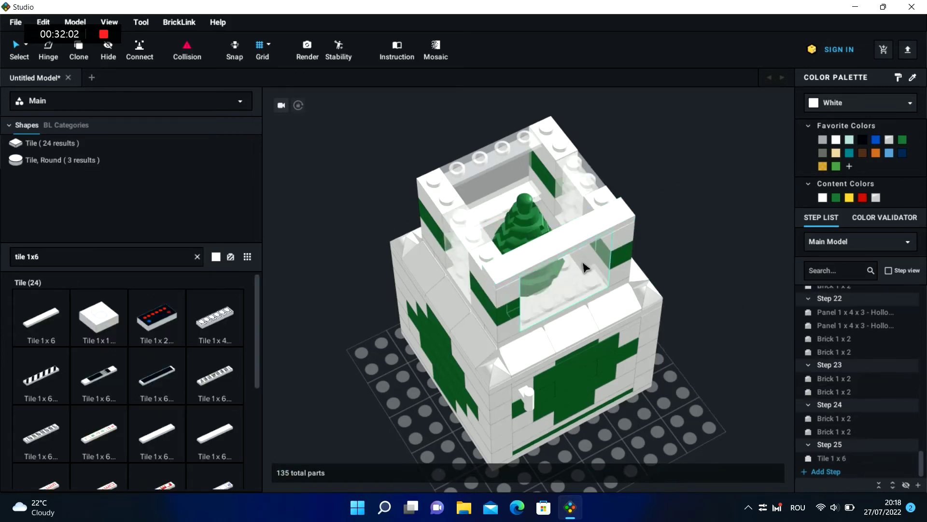
{"action": "left_click", "coordinate": [573, 238]}
{"action": "key", "text": "ctrl+c"}
{"action": "left_click", "coordinate": [692, 206]}
{"action": "key", "text": "ctrl+v"}
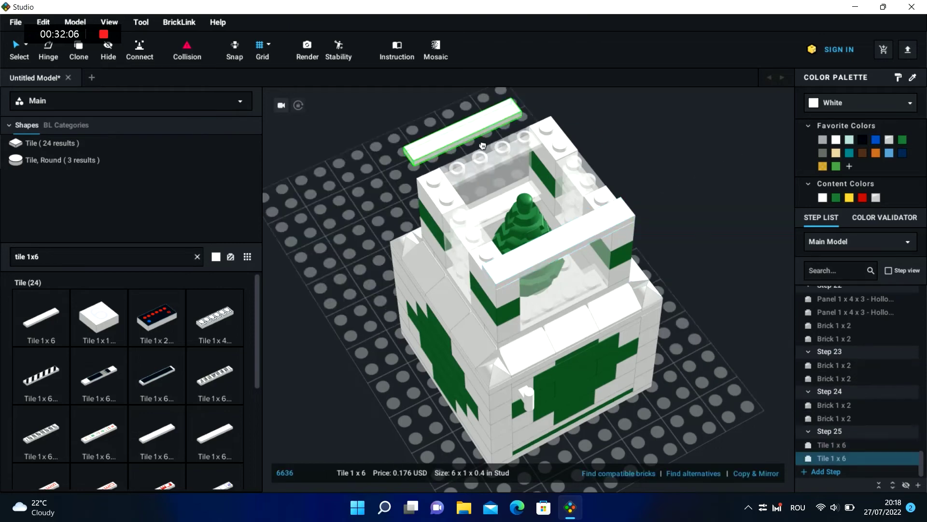
{"action": "left_click", "coordinate": [490, 165]}
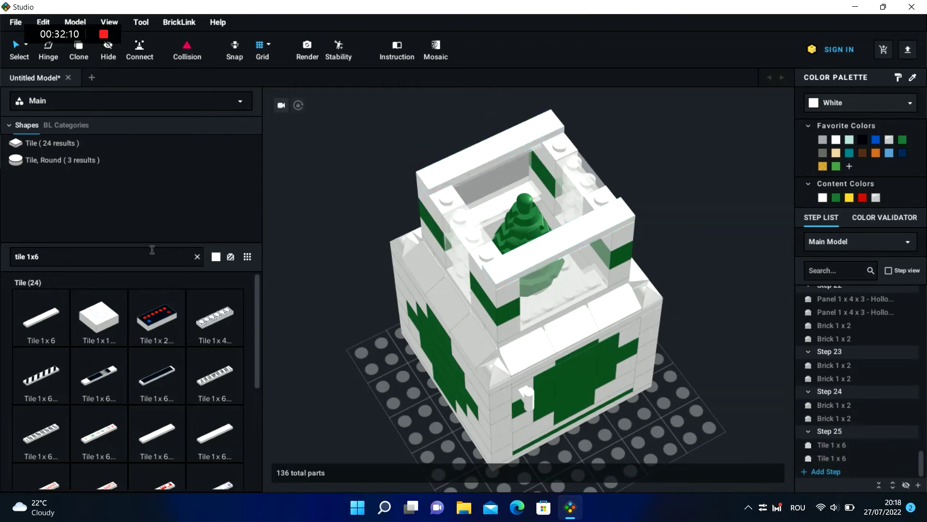
- Find "plate modified 1x4" and place a white Plate, Modified 1 x 4 with 2 Studs with Groove between the tiles on one side
{"action": "type", "text": "brick mo"}
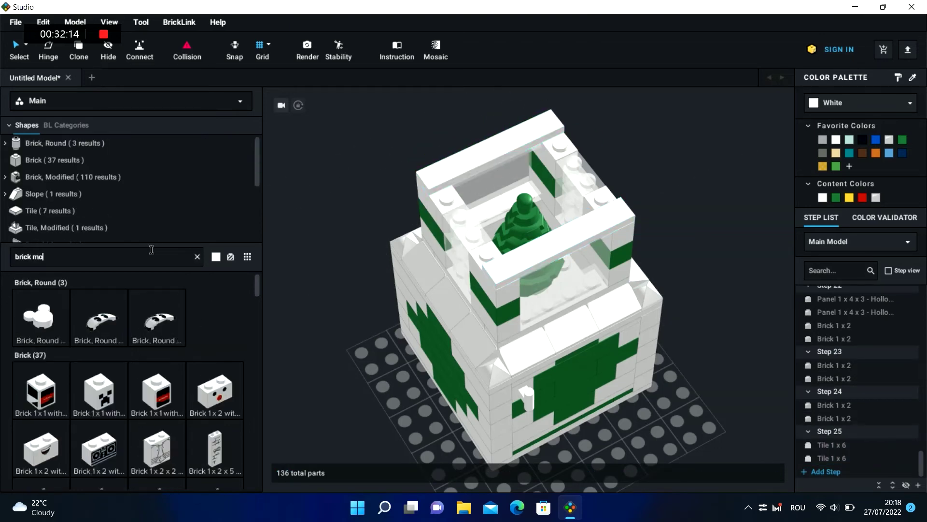
{"action": "type", "text": "dified 1x4"}
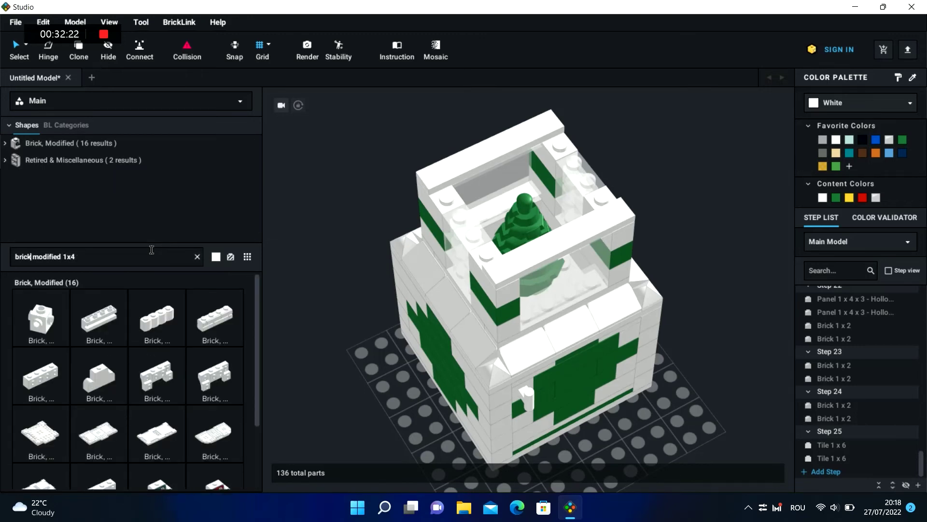
{"action": "key", "text": "BackSpace"}
{"action": "key", "text": "BackSpace"}
{"action": "key", "text": "BackSpace"}
{"action": "key", "text": "BackSpace"}
{"action": "type", "text": "plate"}
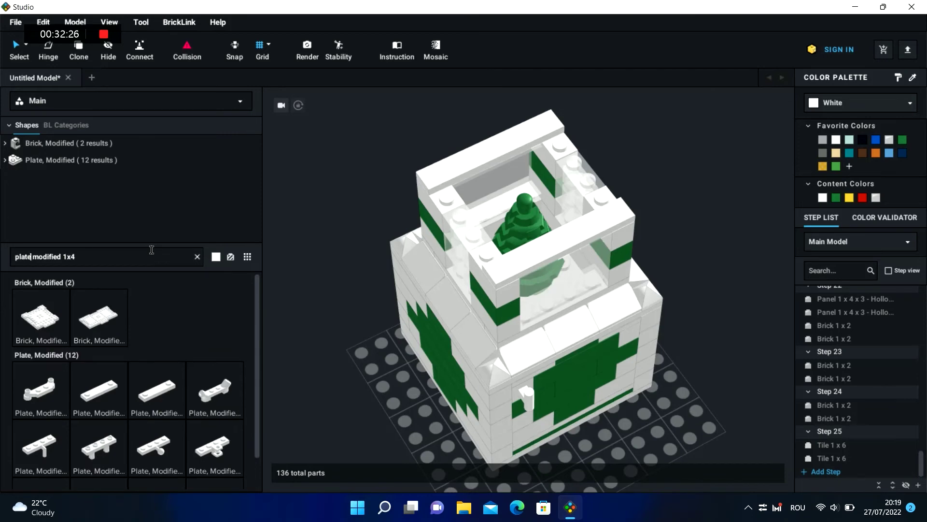
{"action": "left_click_drag", "start_coordinate": [103, 389], "coordinate": [472, 228]}
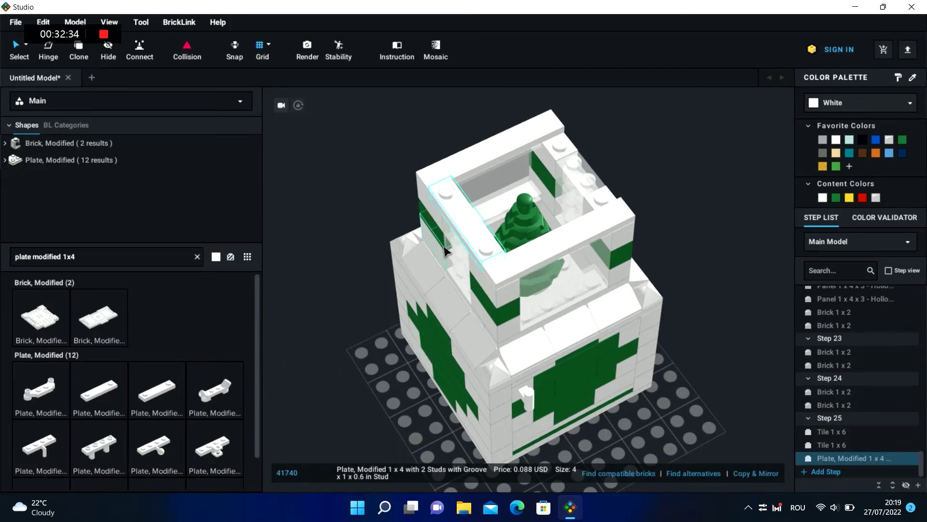
- Place a copy of the modified 1 x 4 plate on the opposite side to close the top frame
{"action": "left_click", "coordinate": [388, 315]}
{"action": "key", "text": "ctrl+v"}
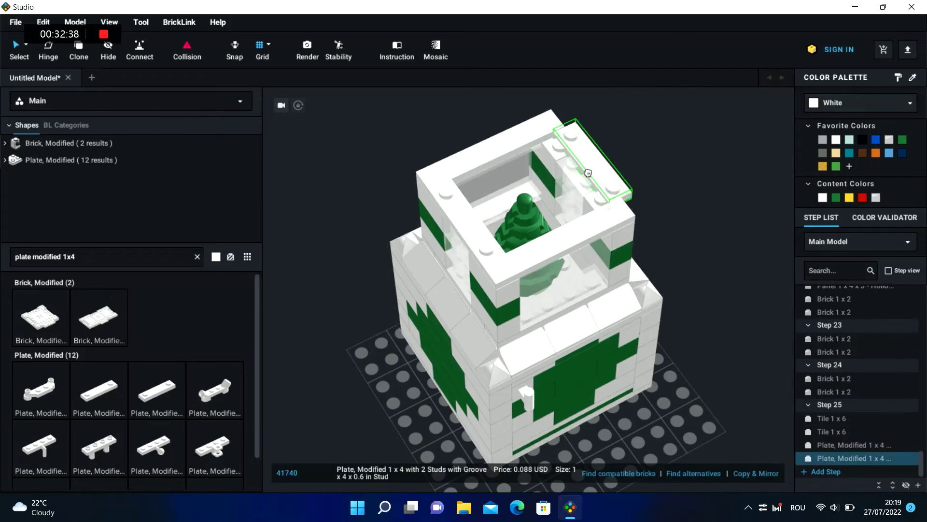
{"action": "left_click", "coordinate": [646, 187]}
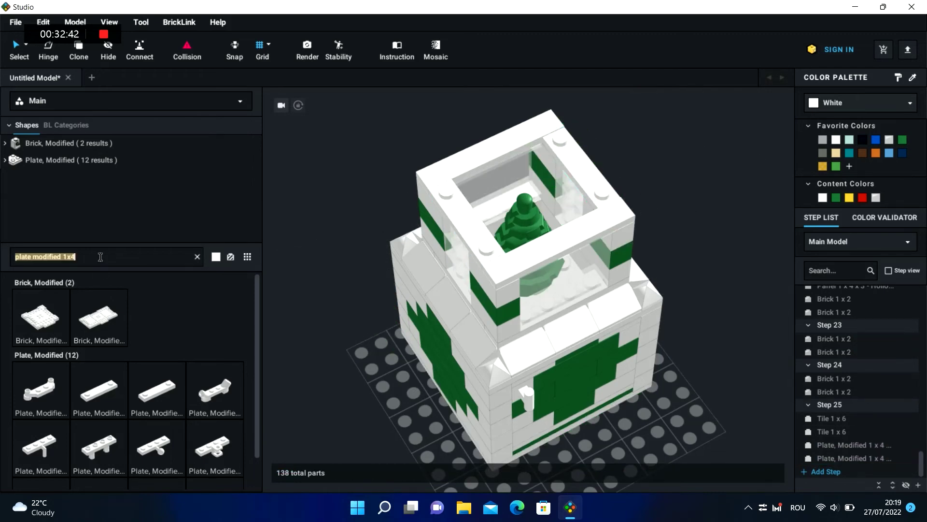
- Find "plate 6x6" and place a white Plate 6 x 6 over the top frame as the roof
{"action": "type", "text": "plate 1x6"}
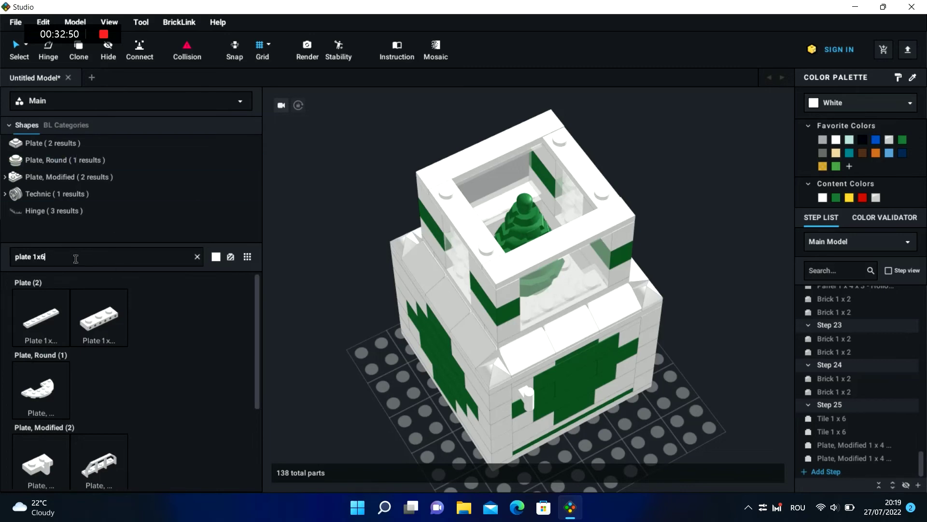
{"action": "key", "text": "BackSpace"}
{"action": "key", "text": "BackSpace"}
{"action": "key", "text": "BackSpace"}
{"action": "type", "text": "6x6"}
{"action": "left_click", "coordinate": [41, 312]}
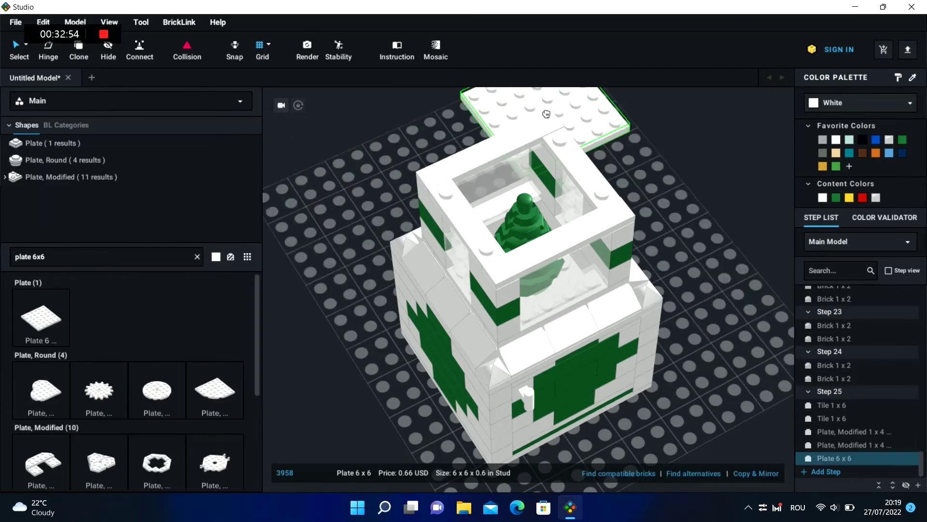
{"action": "left_click", "coordinate": [372, 261]}
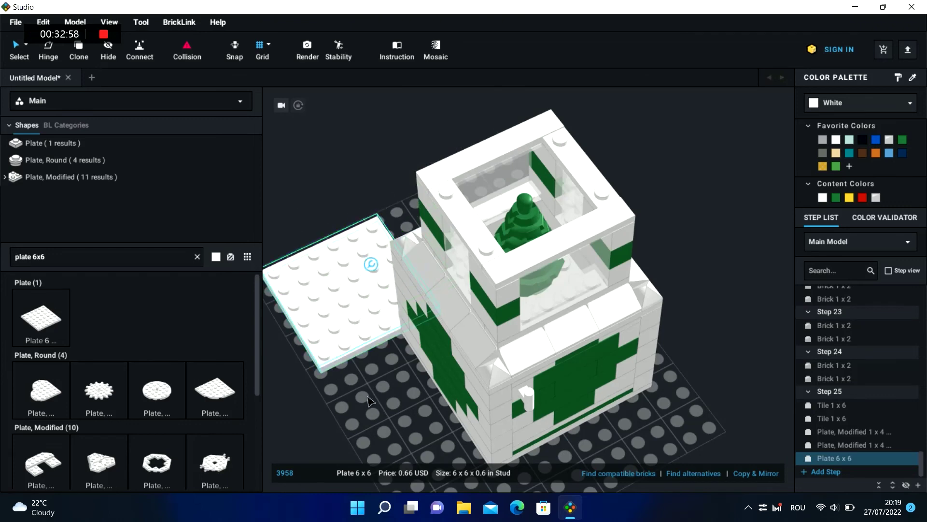
{"action": "left_click", "coordinate": [374, 425]}
{"action": "right_click_drag", "start_coordinate": [375, 425], "coordinate": [341, 395]}
{"action": "left_click_drag", "start_coordinate": [337, 346], "coordinate": [470, 176]}
{"action": "left_click", "coordinate": [359, 271]}
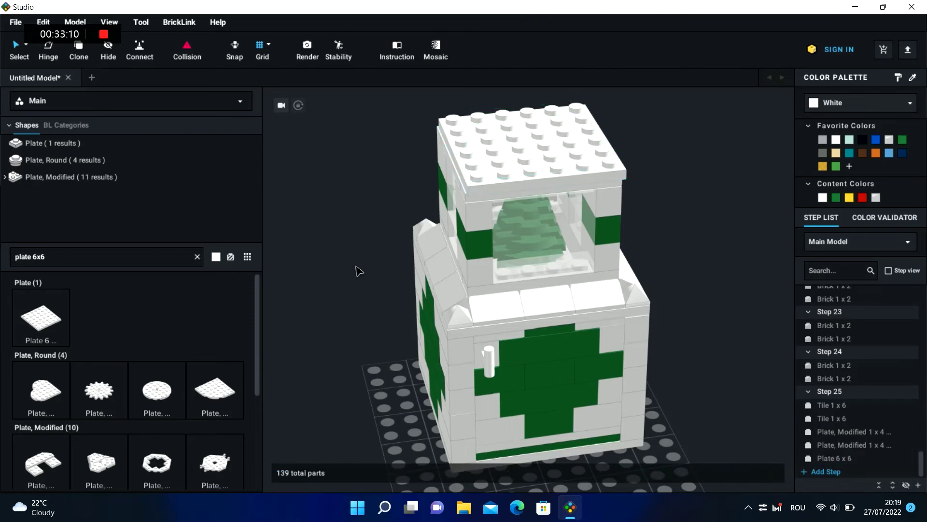
- Lift the Plate 6 x 6 off the tower, set it beside the model and place it back on top
{"action": "right_click_drag", "start_coordinate": [357, 270], "coordinate": [391, 290]}
{"action": "left_click_drag", "start_coordinate": [527, 160], "coordinate": [674, 367]}
{"action": "right_click_drag", "start_coordinate": [700, 420], "coordinate": [700, 400]}
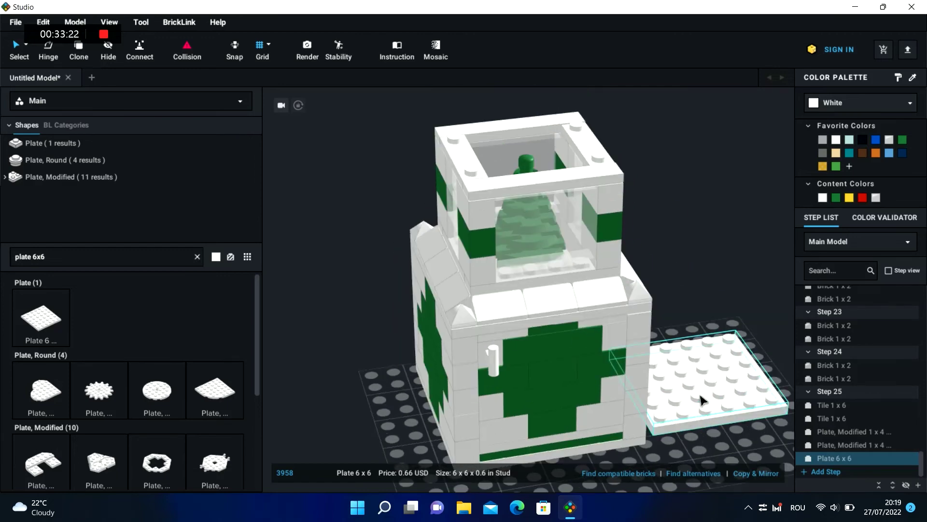
{"action": "left_click_drag", "start_coordinate": [700, 399], "coordinate": [651, 216]}
{"action": "right_click_drag", "start_coordinate": [715, 293], "coordinate": [714, 338]}
{"action": "left_click_drag", "start_coordinate": [709, 108], "coordinate": [558, 224]}
{"action": "left_click", "coordinate": [727, 181]}
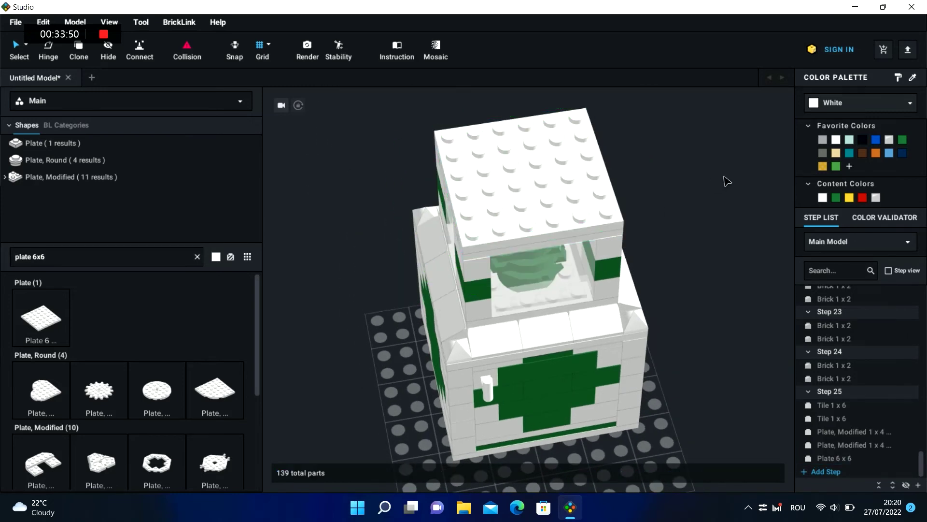
- Find "slope 2x2" and place a white Slope 45 2 x 2 Double Concave on one front corner of the roof plate
{"action": "type", "text": "slope 1"}
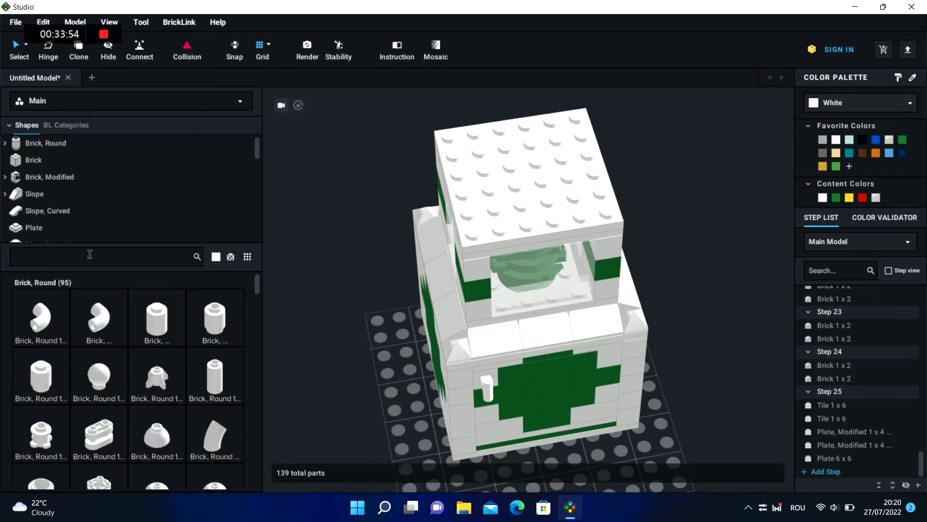
{"action": "key", "text": "BackSpace"}
{"action": "type", "text": "2x2"}
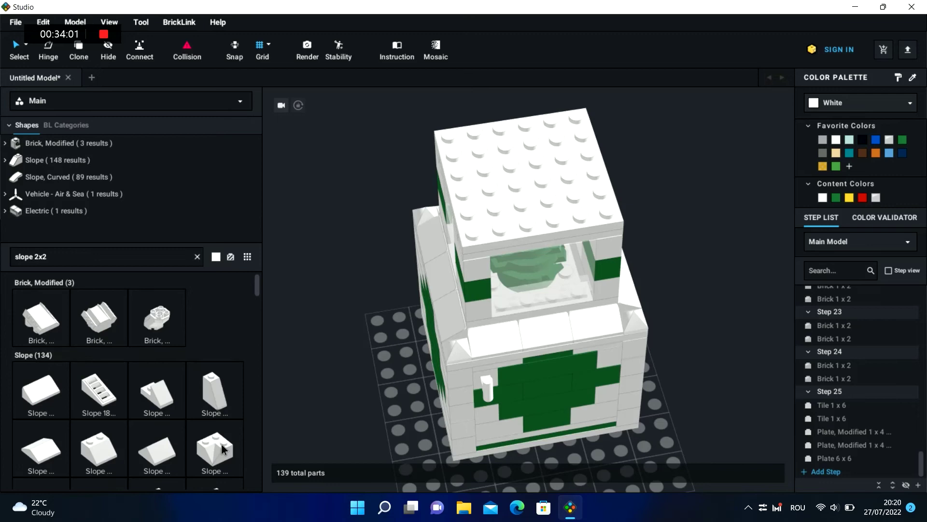
{"action": "left_click_drag", "start_coordinate": [223, 449], "coordinate": [333, 297]}
{"action": "left_click", "coordinate": [333, 297]}
{"action": "left_click_drag", "start_coordinate": [397, 253], "coordinate": [482, 221]}
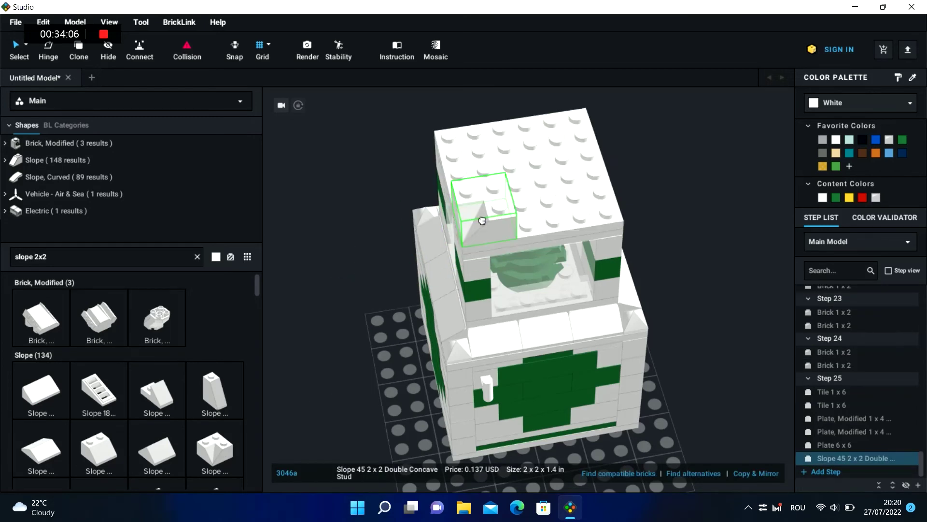
{"action": "left_click", "coordinate": [836, 197]}
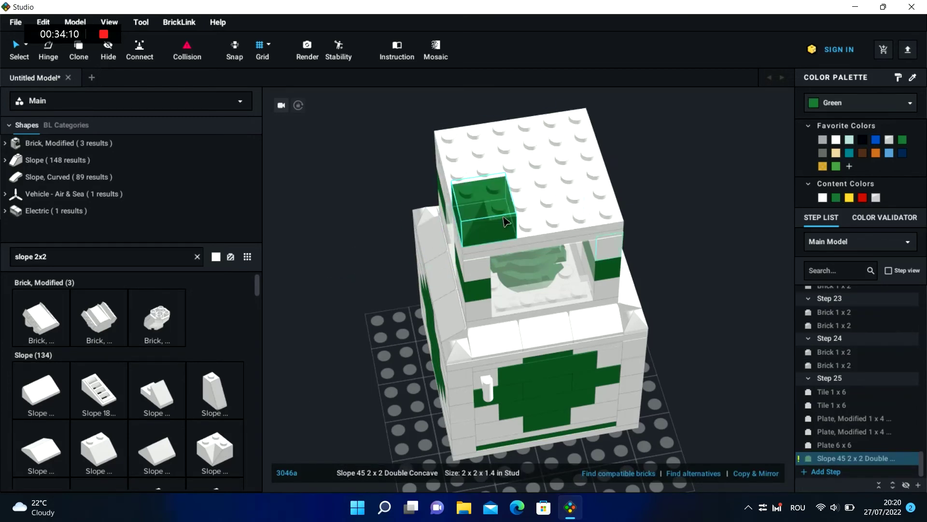
{"action": "left_click", "coordinate": [823, 198]}
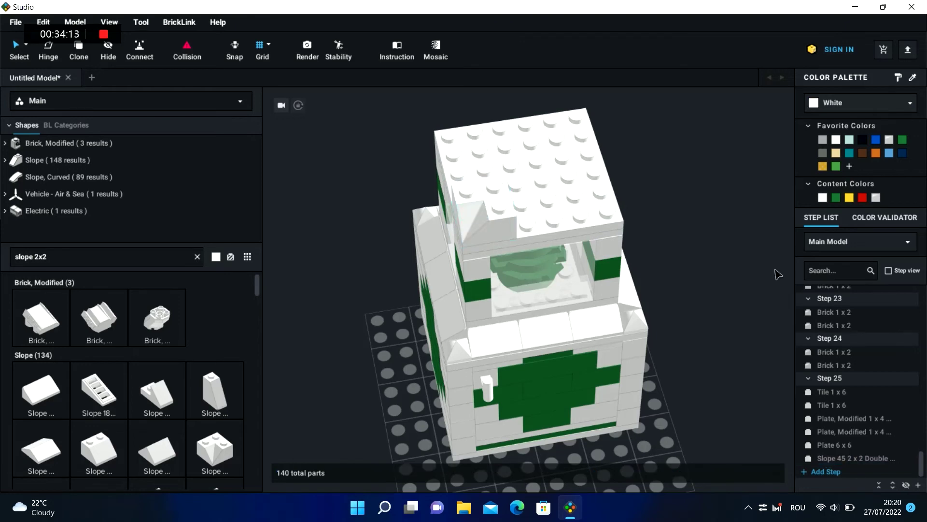
- Add building Step 26 and move both Tile 1 x 6 parts and both modified 1 x 4 plates into it
{"action": "left_click", "coordinate": [825, 471]}
{"action": "left_click_drag", "start_coordinate": [838, 367], "coordinate": [848, 468]}
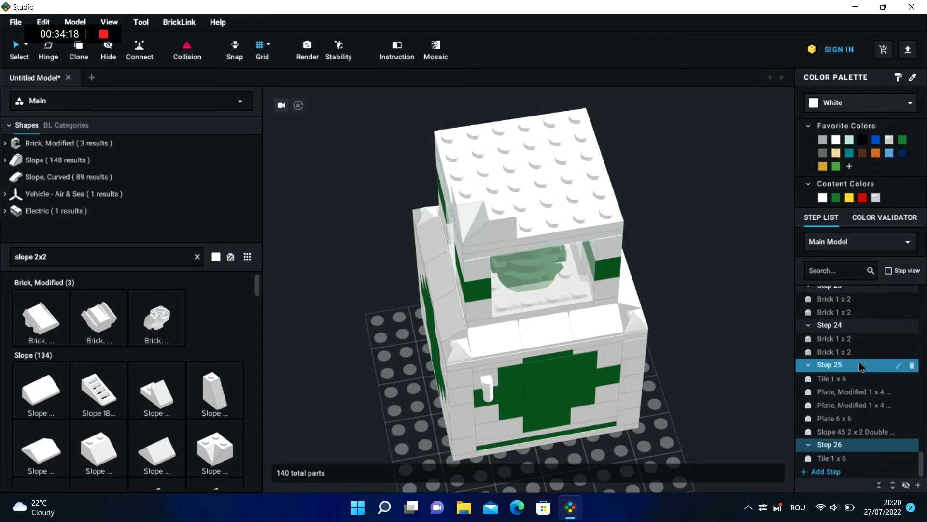
{"action": "left_click_drag", "start_coordinate": [862, 377], "coordinate": [875, 458]}
{"action": "left_click_drag", "start_coordinate": [893, 382], "coordinate": [892, 453]}
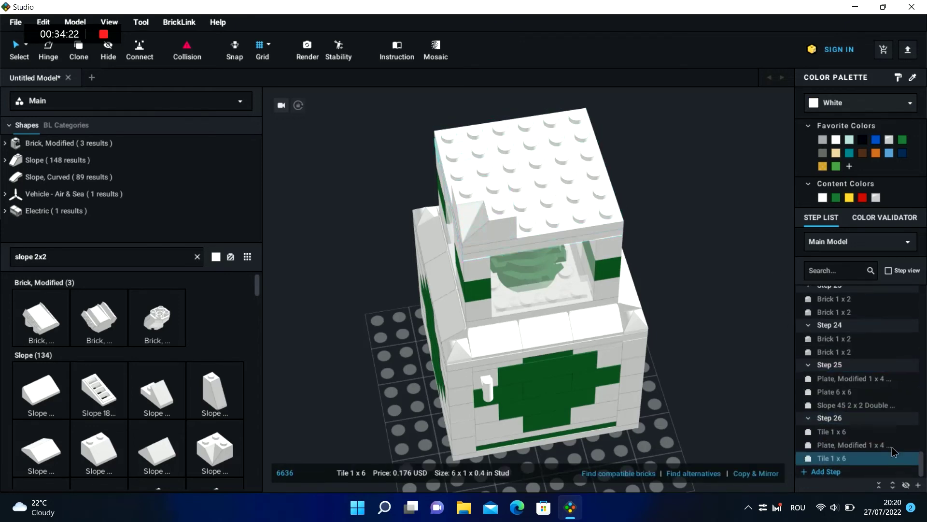
{"action": "left_click_drag", "start_coordinate": [890, 382], "coordinate": [886, 466]}
- Add building Steps 27 and 28, moving the Plate 6 x 6 into Step 27 and the corner slope into Step 28
{"action": "left_click", "coordinate": [886, 467]}
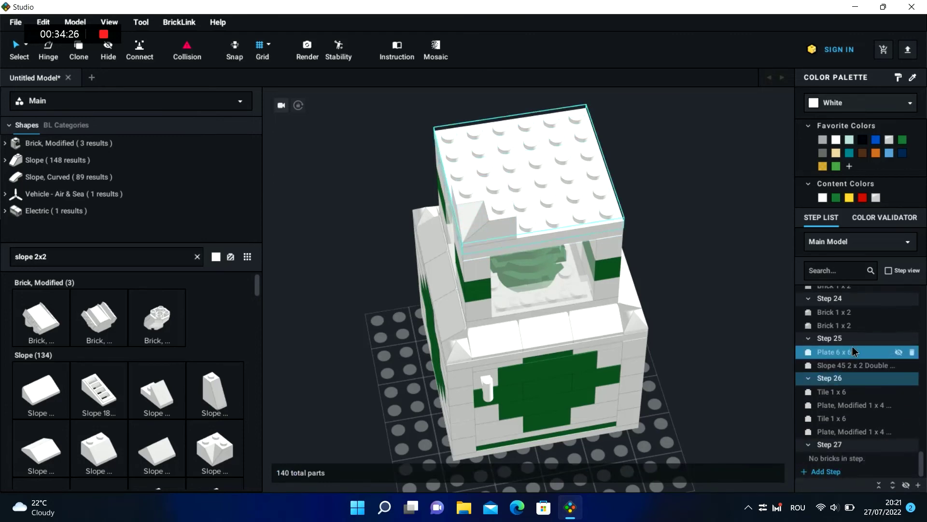
{"action": "left_click_drag", "start_coordinate": [849, 352], "coordinate": [843, 445]}
{"action": "left_click", "coordinate": [835, 471]}
{"action": "left_click_drag", "start_coordinate": [855, 339], "coordinate": [847, 456]}
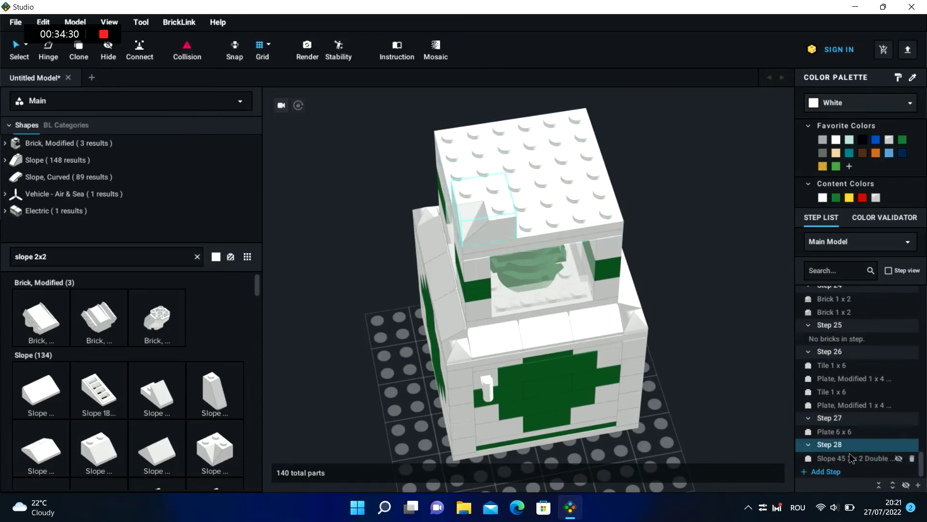
- Place a copy of the 2 x 2 double concave slope on the other front corner of the roof plate
{"action": "key", "text": "ctrl+v"}
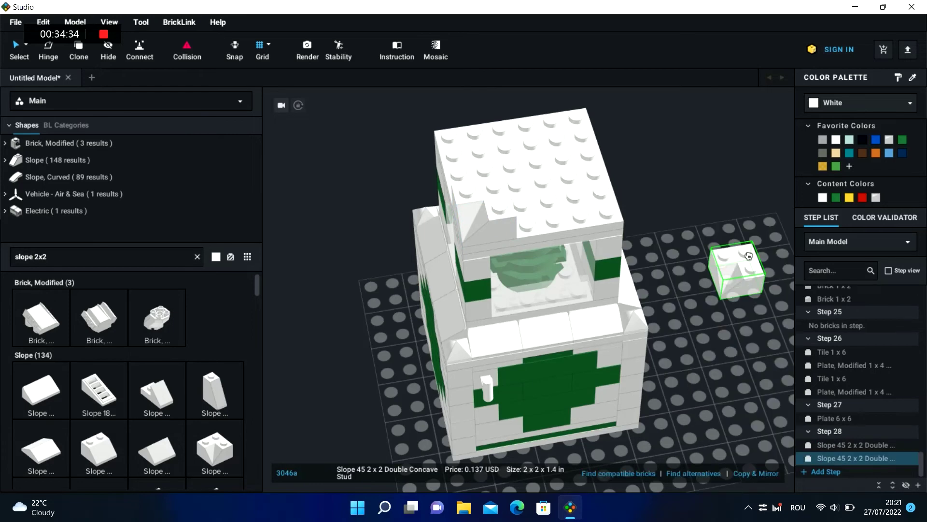
{"action": "left_click", "coordinate": [579, 204]}
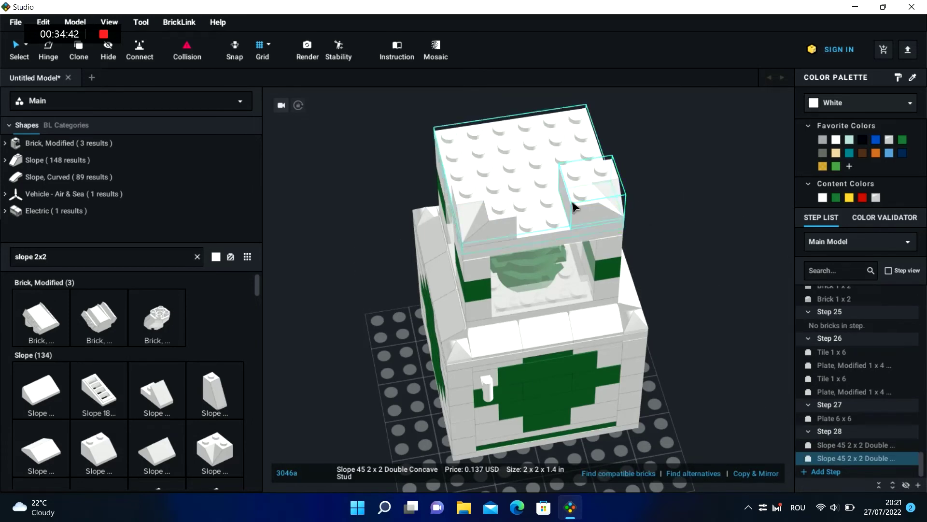
{"action": "left_click", "coordinate": [681, 227]}
{"action": "right_click_drag", "start_coordinate": [682, 227], "coordinate": [751, 225]}
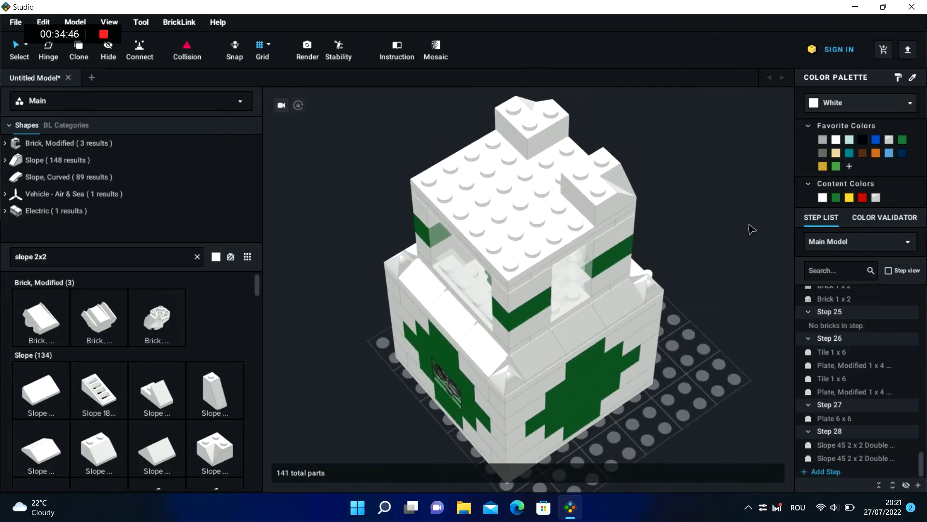
- Place copies of the white 2 x 2 double concave slope on the two remaining corners of the roof plate
{"action": "key", "text": "ctrl+v"}
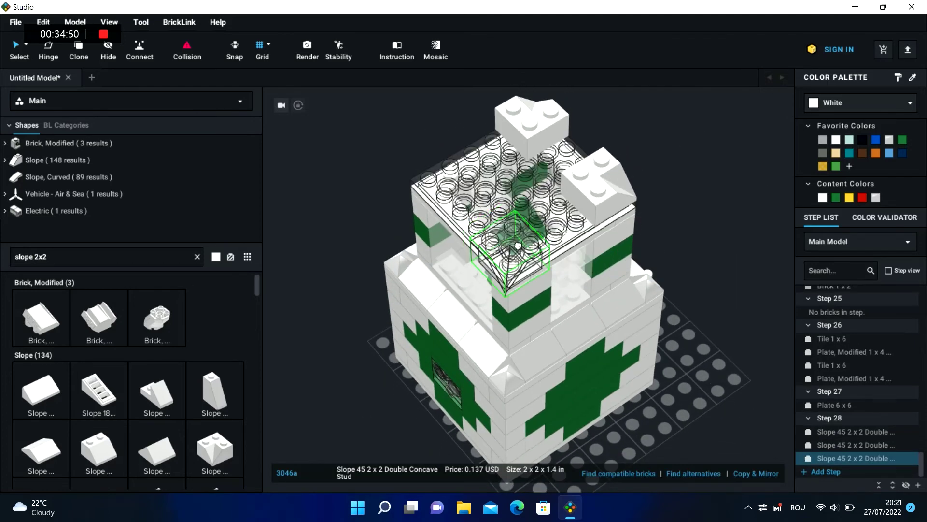
{"action": "left_click", "coordinate": [690, 263]}
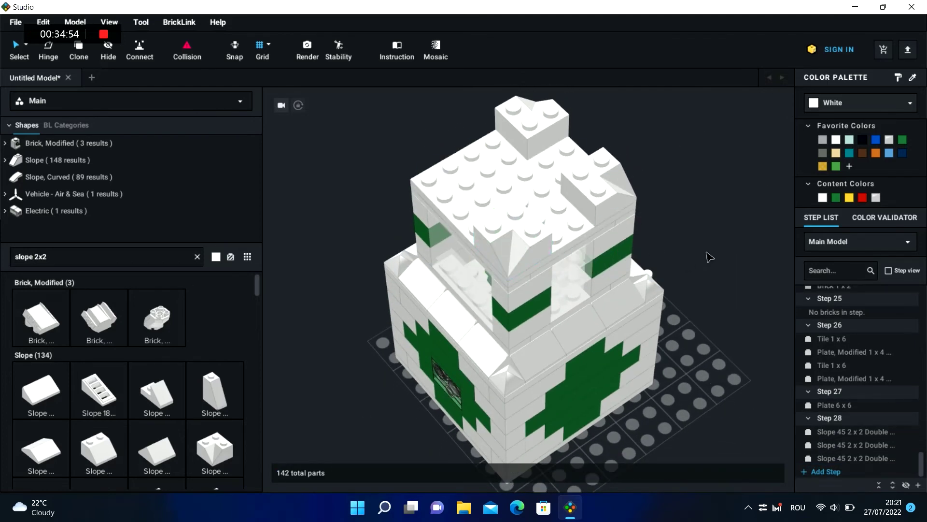
{"action": "key", "text": "ctrl+v"}
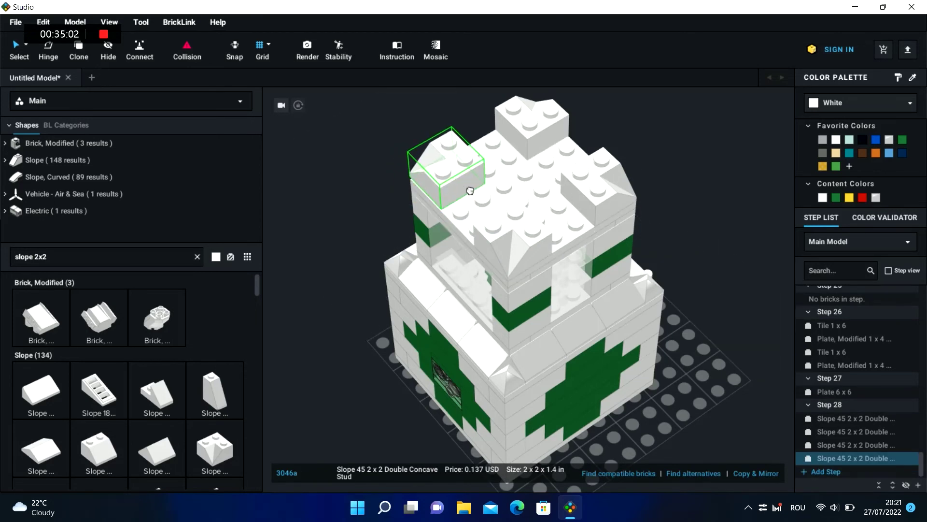
{"action": "left_click", "coordinate": [467, 192]}
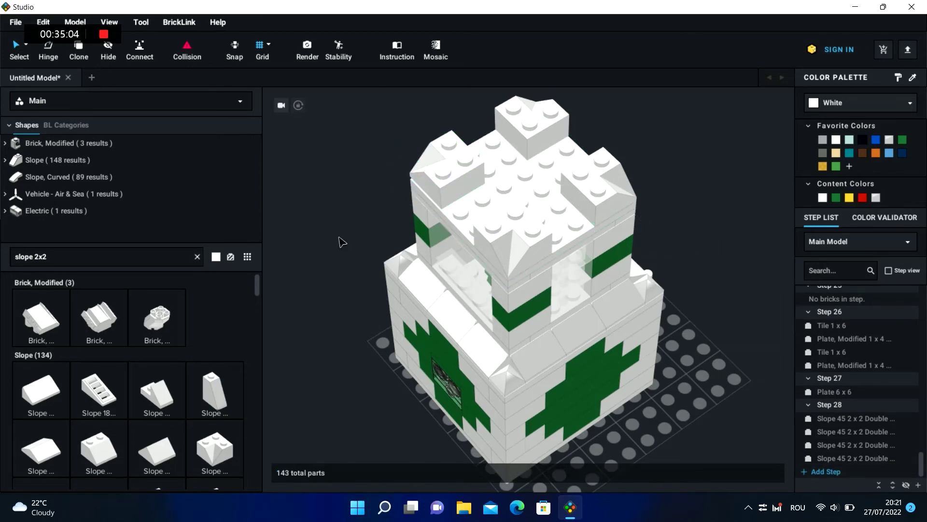
- Delete all four white double concave slopes from the corners of the roof plate
{"action": "left_click", "coordinate": [626, 207]}
{"action": "key", "text": "Delete"}
{"action": "left_click", "coordinate": [495, 208]}
{"action": "key", "text": "Delete"}
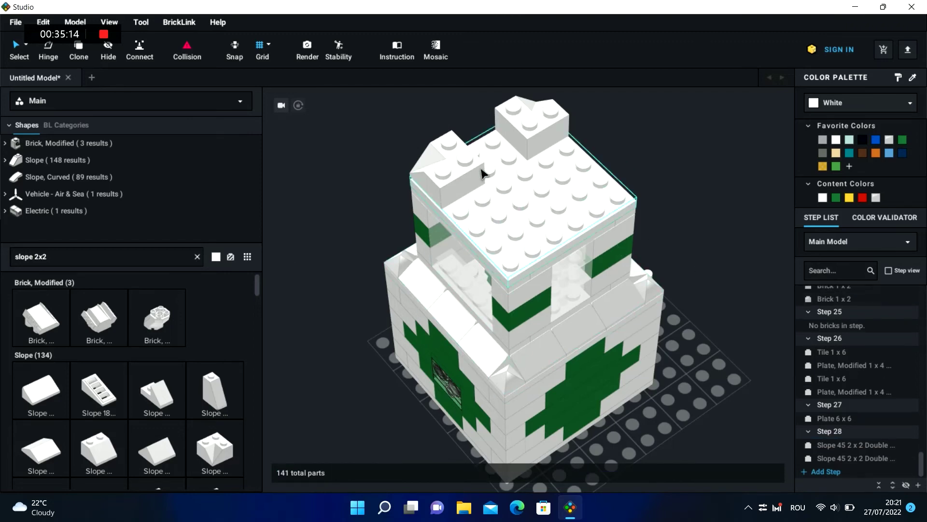
{"action": "left_click", "coordinate": [481, 172]}
{"action": "left_click", "coordinate": [528, 120]}
{"action": "key", "text": "Delete"}
{"action": "left_click", "coordinate": [440, 168]}
{"action": "key", "text": "Delete"}
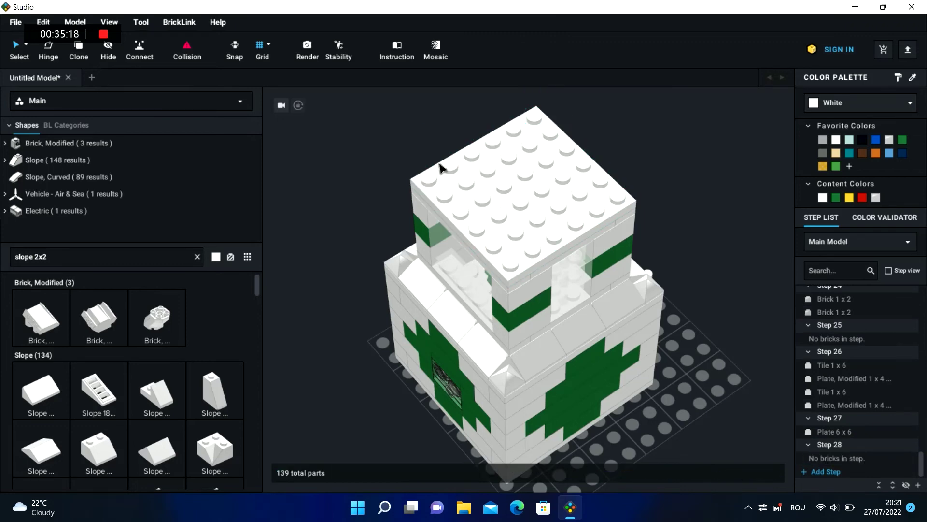
- Place a Slope 45 2 x 2 Double Convex Corner on the nearest corner of the roof plate and colour it green
{"action": "left_click_drag", "start_coordinate": [257, 288], "coordinate": [260, 298]}
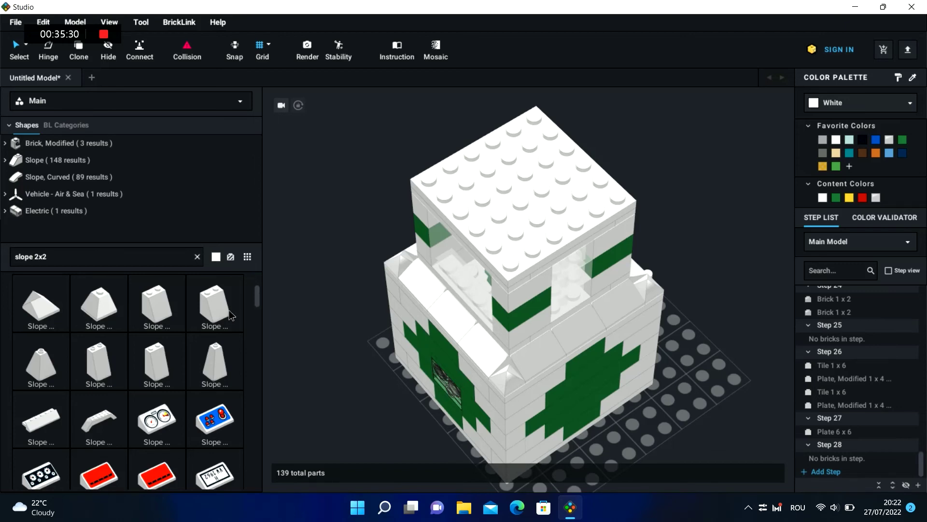
{"action": "left_click_drag", "start_coordinate": [259, 294], "coordinate": [260, 286]}
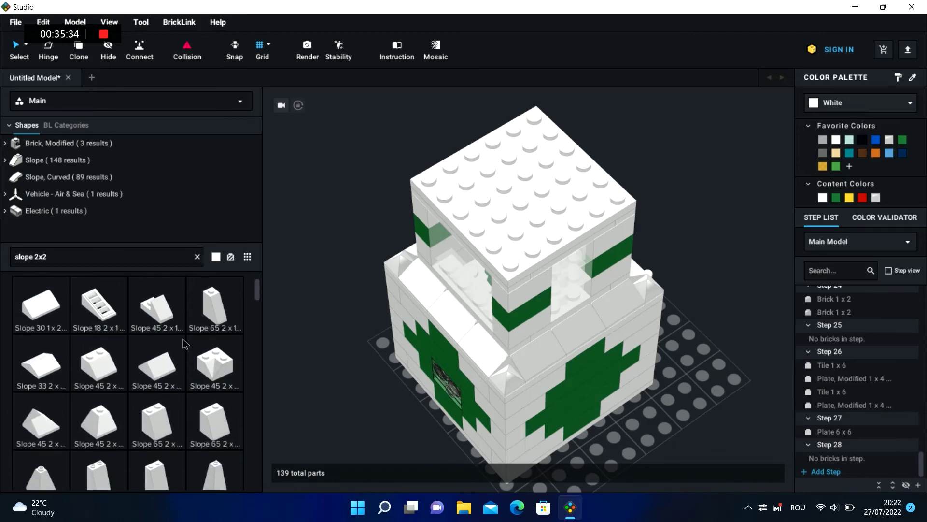
{"action": "left_click_drag", "start_coordinate": [495, 241], "coordinate": [513, 264]}
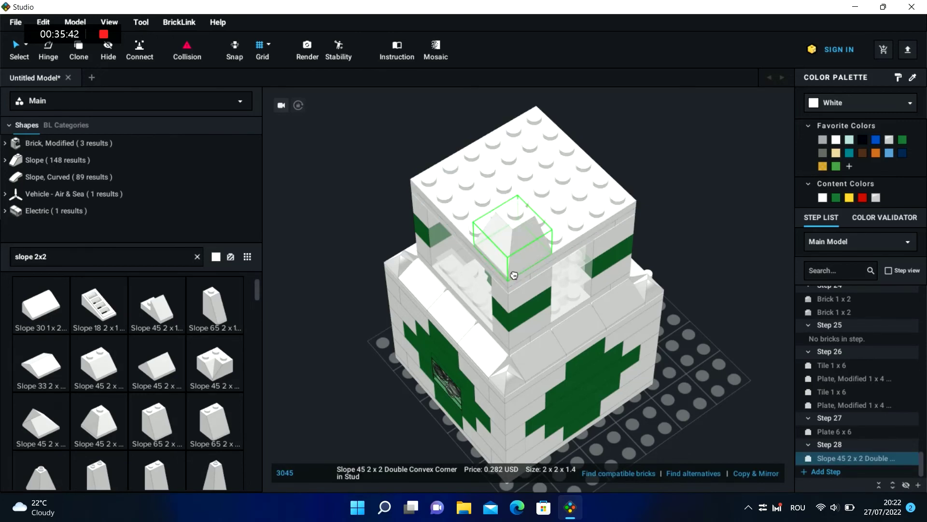
{"action": "left_click", "coordinate": [836, 197]}
{"action": "left_click", "coordinate": [381, 241]}
{"action": "left_click", "coordinate": [510, 249]}
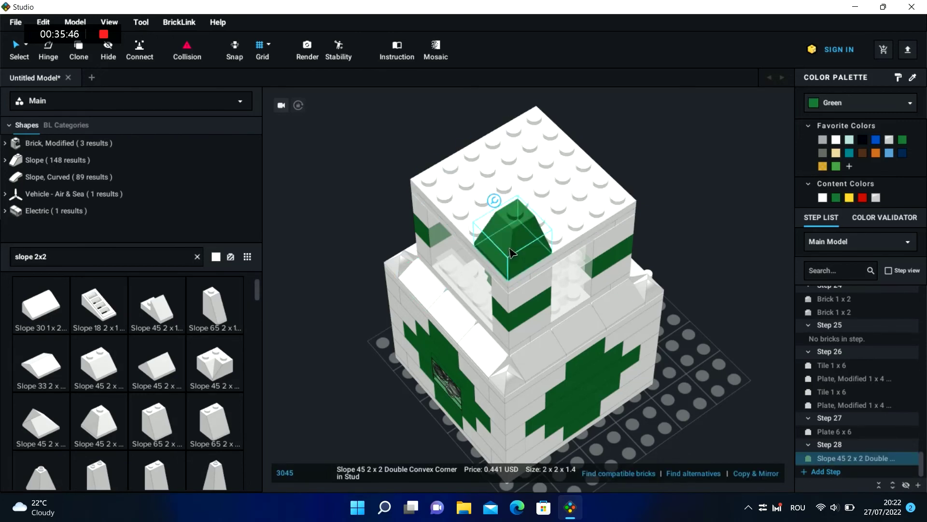
- Place a copy of the green convex corner slope on the adjacent corner along the same roof edge
{"action": "left_click", "coordinate": [753, 201]}
{"action": "key", "text": "ctrl+v"}
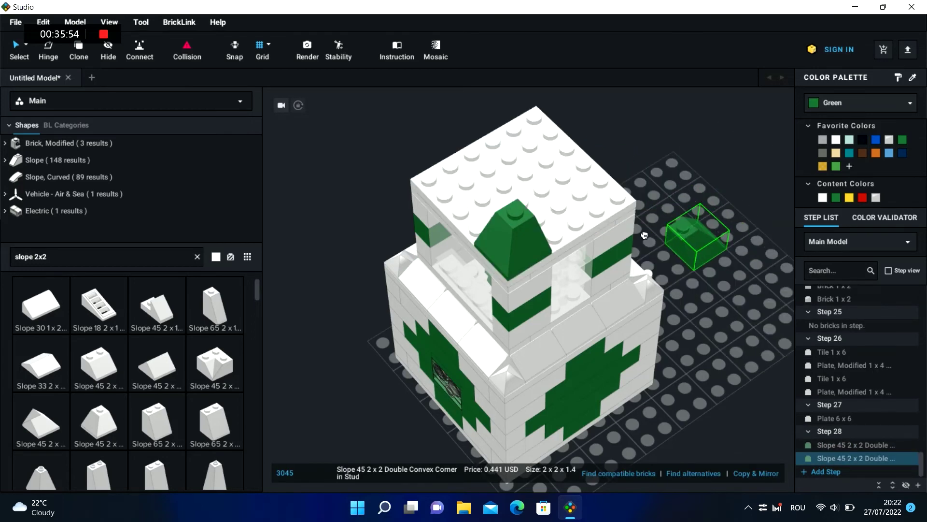
{"action": "left_click", "coordinate": [582, 202]}
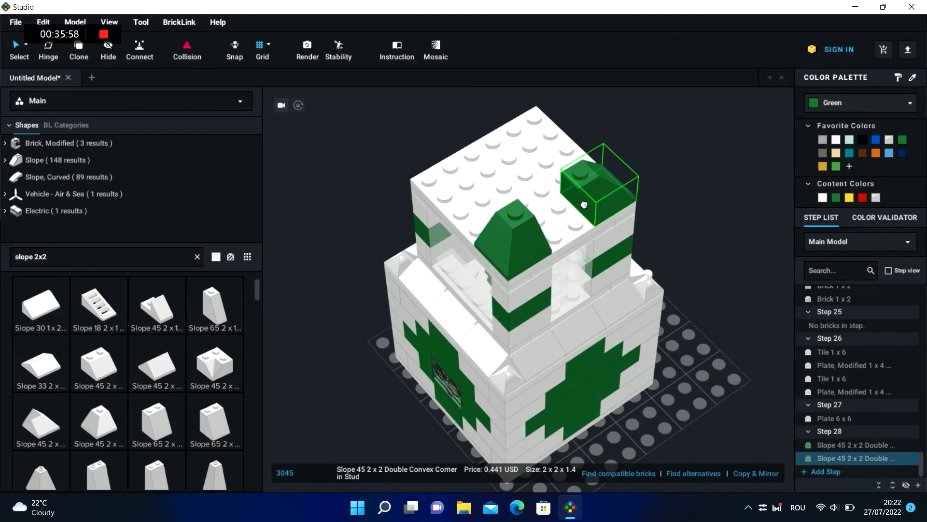
- Copy both green corner slopes, rotate the pair to face the opposite way and place it on the two remaining roof corners
{"action": "left_click", "coordinate": [494, 200]}
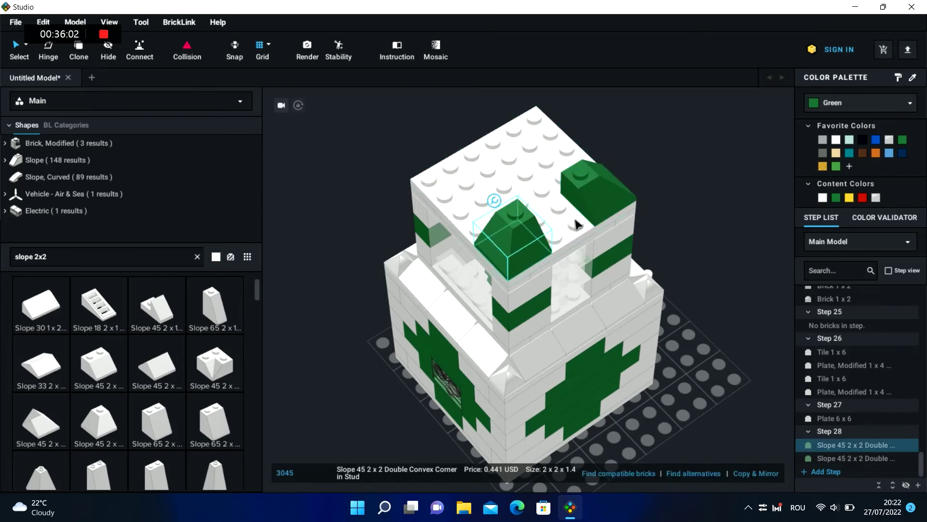
{"action": "left_click", "coordinate": [597, 210], "text": "ctrl"}
{"action": "key", "text": "ctrl+c"}
{"action": "left_click", "coordinate": [697, 214]}
{"action": "key", "text": "ctrl+v"}
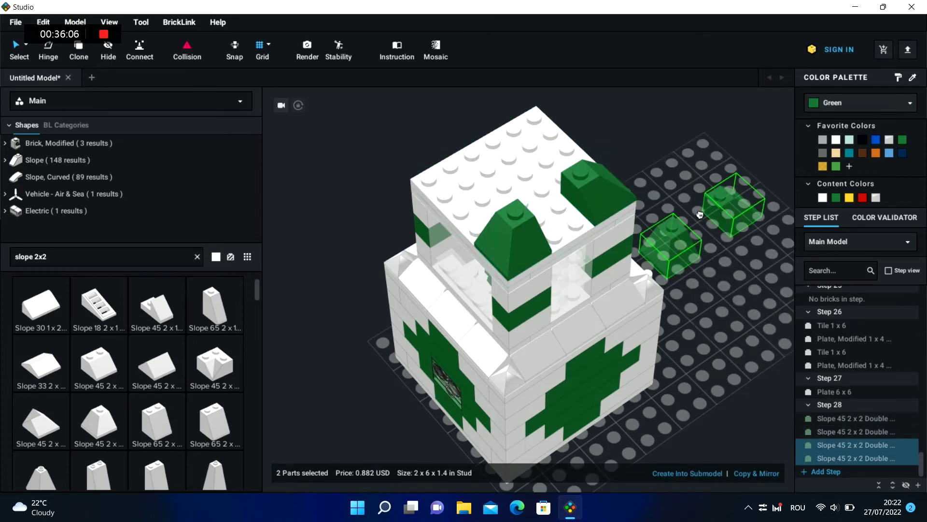
{"action": "key", "text": "Right"}
{"action": "key", "text": "Right"}
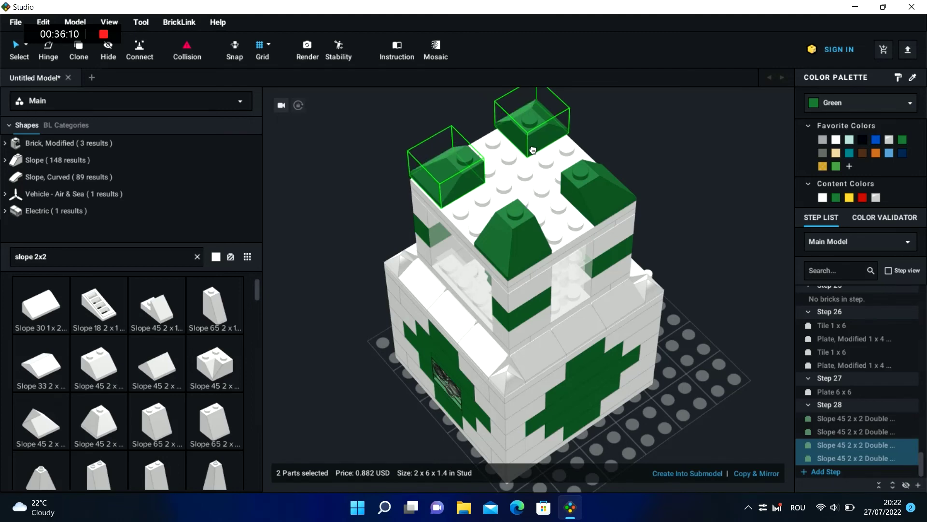
{"action": "left_click", "coordinate": [533, 148]}
{"action": "left_click", "coordinate": [314, 261]}
- Place green Slope 45 2 x 2 parts between the corner slopes on two opposite edges of the roof plate
{"action": "left_click", "coordinate": [86, 352]}
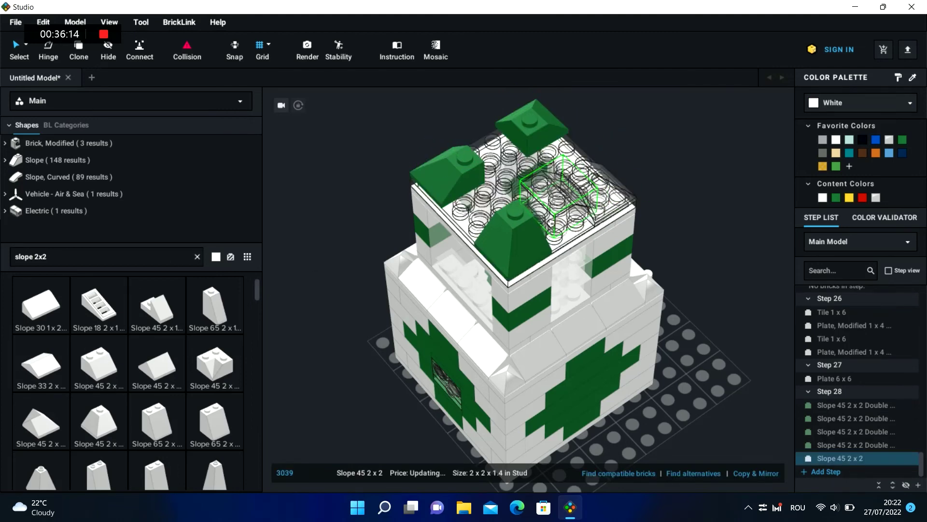
{"action": "left_click", "coordinate": [705, 222]}
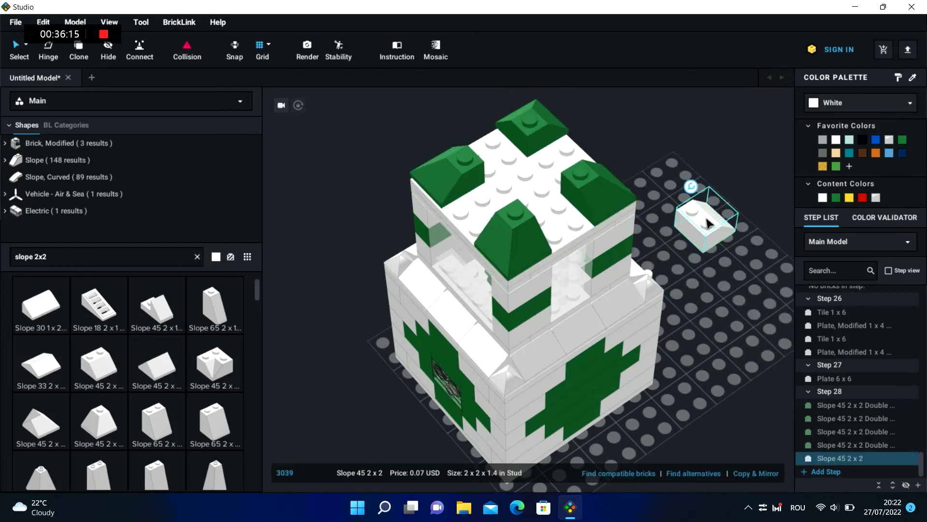
{"action": "left_click", "coordinate": [836, 198]}
{"action": "left_click_drag", "start_coordinate": [709, 215], "coordinate": [560, 227]}
{"action": "key", "text": "ctrl+v"}
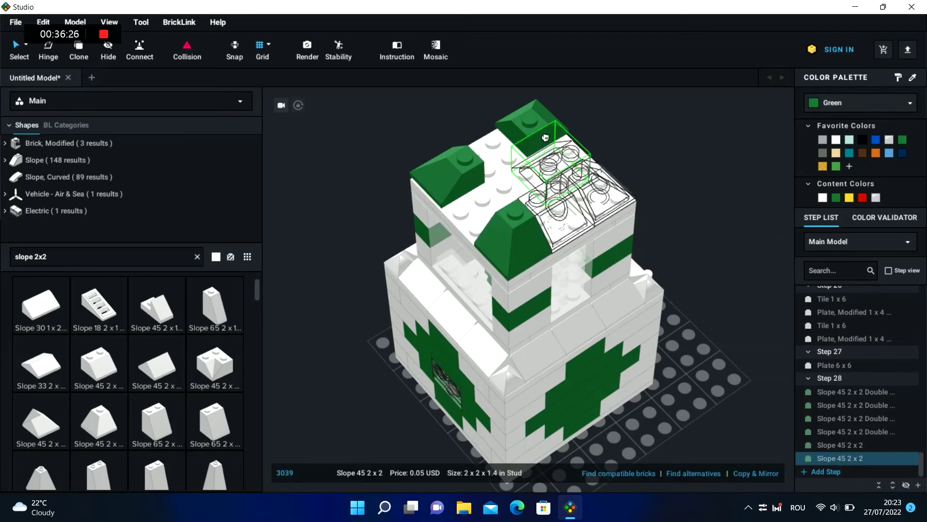
{"action": "left_click", "coordinate": [503, 167]}
{"action": "left_click", "coordinate": [648, 165]}
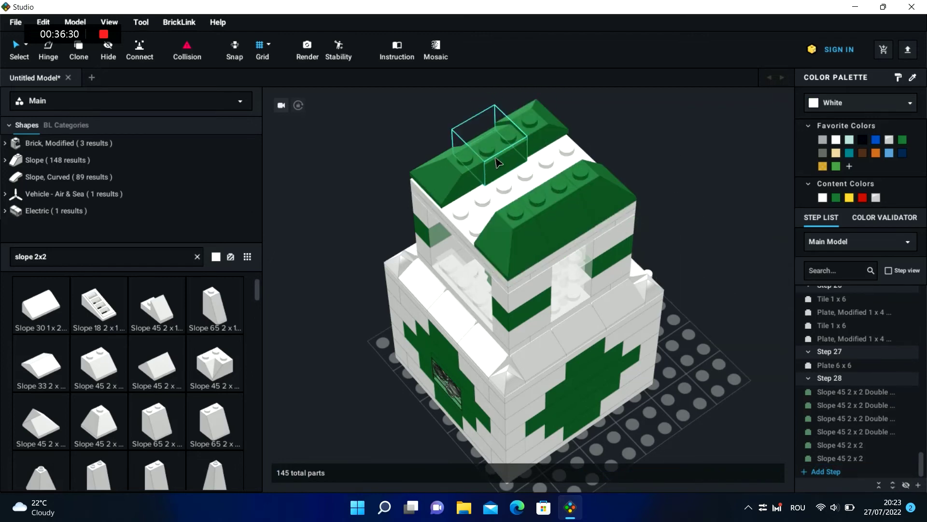
- Reseat the raised green slopes along the far roof edge so the row sits level on the roof plate
{"action": "left_click_drag", "start_coordinate": [499, 163], "coordinate": [500, 176]}
{"action": "left_click", "coordinate": [341, 212]}
{"action": "right_click_drag", "start_coordinate": [342, 213], "coordinate": [468, 201]}
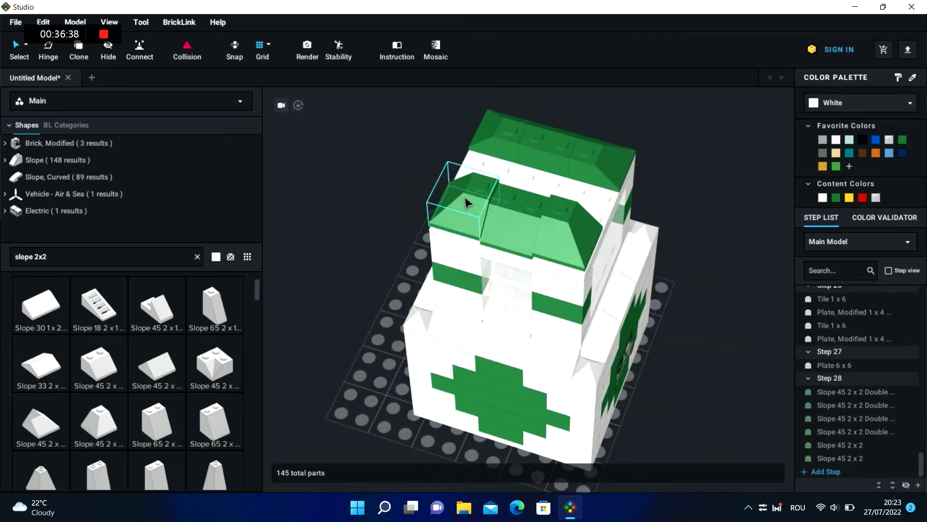
{"action": "left_click", "coordinate": [470, 213]}
{"action": "left_click", "coordinate": [721, 235]}
{"action": "left_click_drag", "start_coordinate": [586, 245], "coordinate": [587, 255]}
{"action": "left_click", "coordinate": [671, 253]}
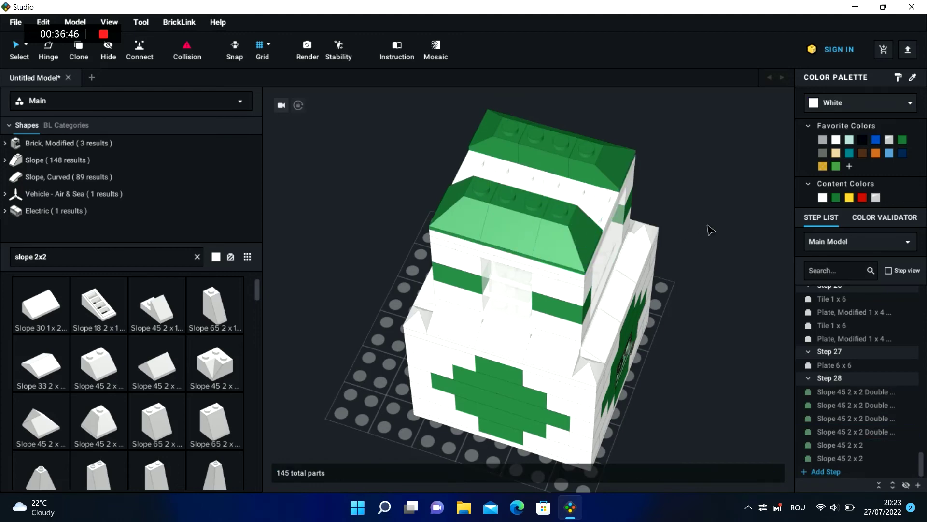
- Copy the two green 2 x 2 slopes and place them in the gaps on the remaining two roof edges
{"action": "right_click_drag", "start_coordinate": [711, 229], "coordinate": [469, 225]}
{"action": "left_click", "coordinate": [476, 229]}
{"action": "left_click", "coordinate": [589, 194], "text": "ctrl"}
{"action": "key", "text": "ctrl+c"}
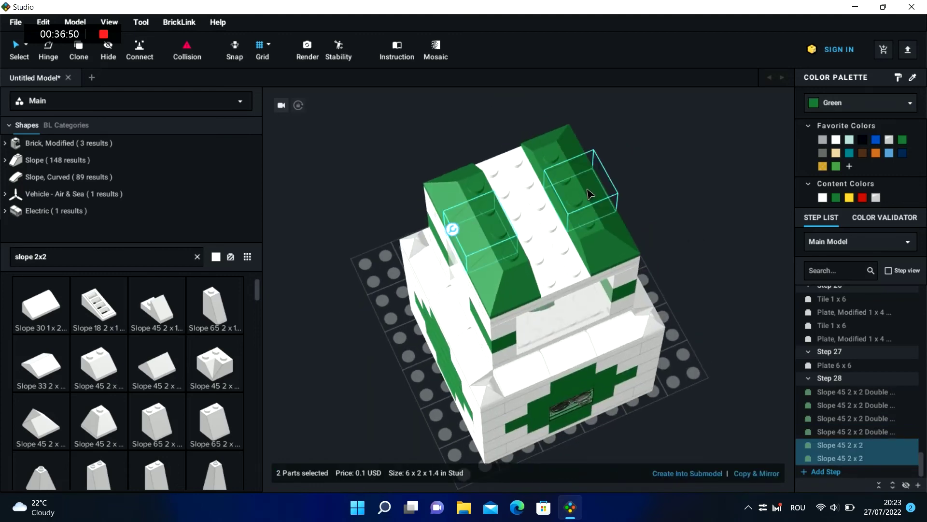
{"action": "left_click", "coordinate": [739, 210]}
{"action": "key", "text": "ctrl+v"}
{"action": "left_click", "coordinate": [546, 208]}
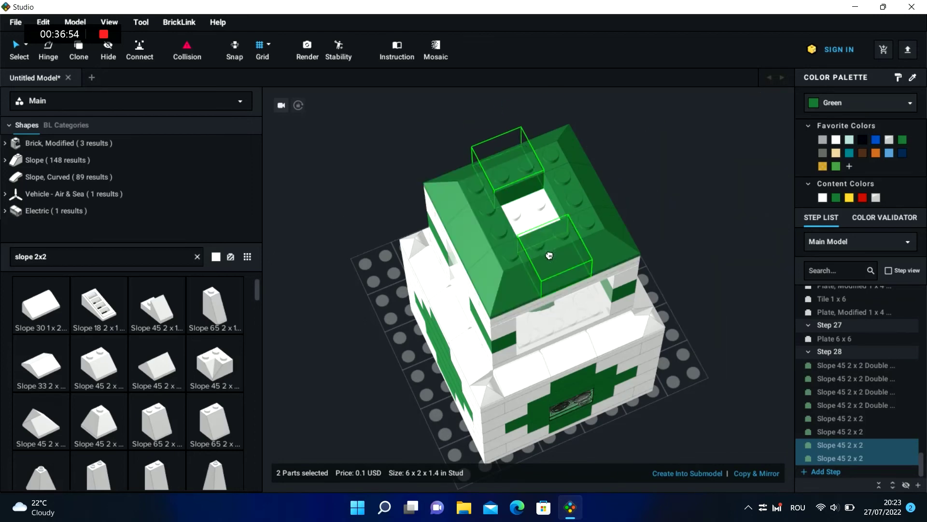
{"action": "left_click", "coordinate": [709, 223]}
- Find "brick 2x2" and place a red Brick 2 x 2 in the central opening of the green roof
{"action": "type", "text": "bri"}
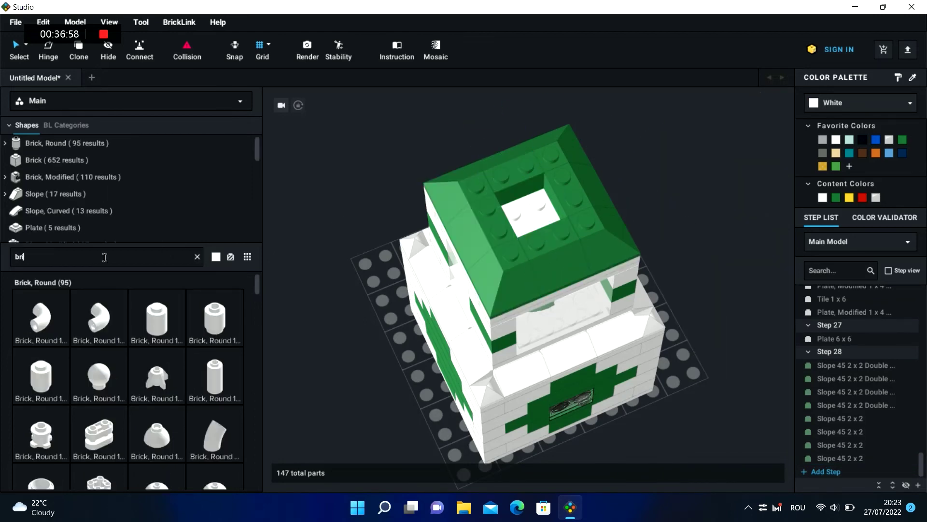
{"action": "type", "text": "ck 2x2"}
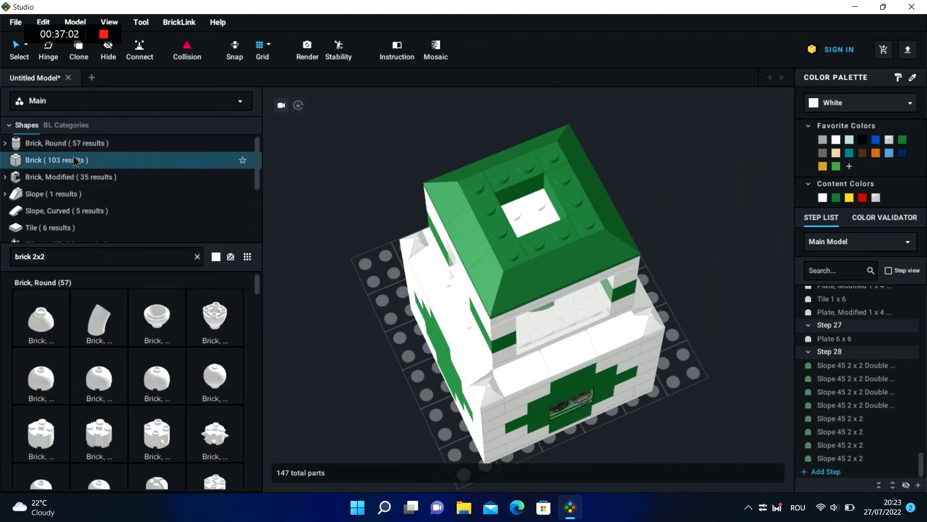
{"action": "left_click_drag", "start_coordinate": [221, 316], "coordinate": [531, 216]}
{"action": "left_click", "coordinate": [862, 198]}
{"action": "left_click", "coordinate": [757, 249]}
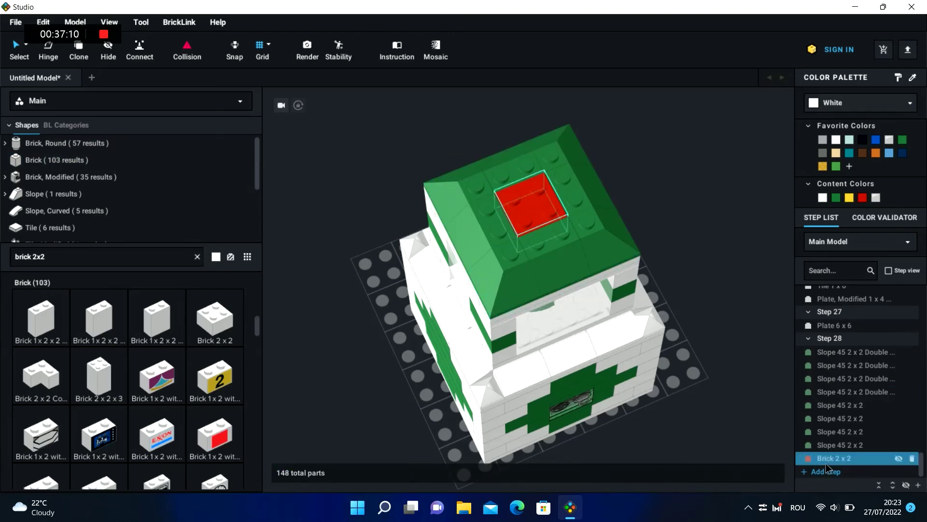
- Add building Step 29 and place a copy of the green convex corner slope on the roof's second level
{"action": "left_click", "coordinate": [825, 472]}
{"action": "key", "text": "BackSpace"}
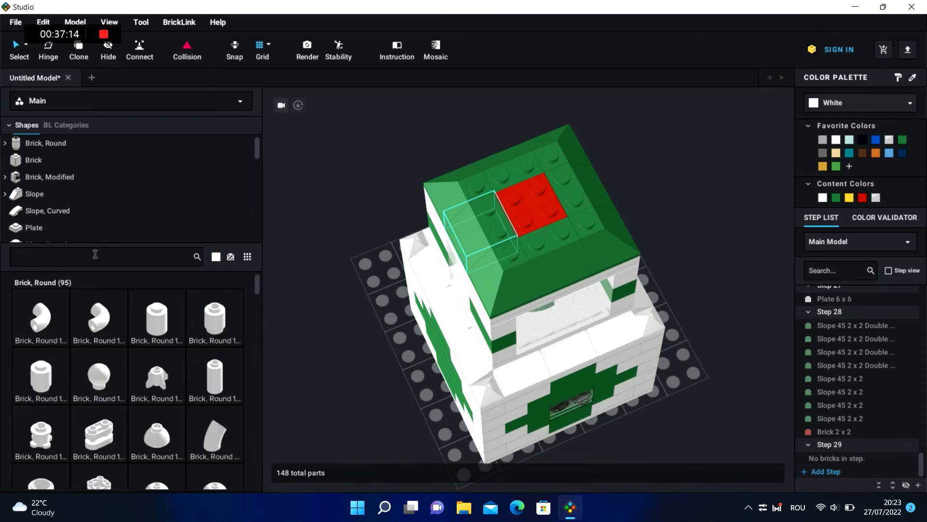
{"action": "left_click", "coordinate": [505, 293]}
{"action": "left_click", "coordinate": [345, 236]}
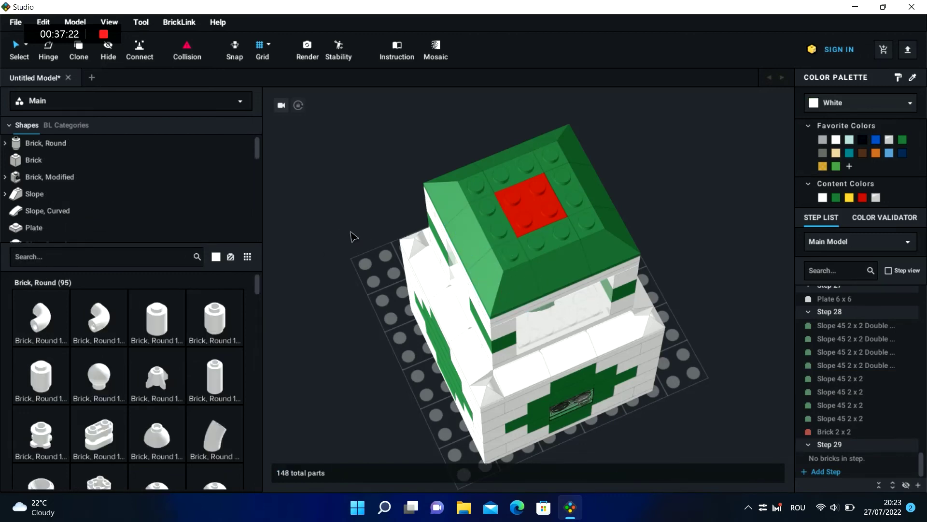
{"action": "left_click", "coordinate": [491, 283]}
{"action": "left_click", "coordinate": [390, 183]}
{"action": "left_click", "coordinate": [483, 291]}
{"action": "key", "text": "ctrl+c"}
{"action": "left_click", "coordinate": [346, 259]}
{"action": "key", "text": "ctrl+v"}
{"action": "left_click", "coordinate": [515, 231]}
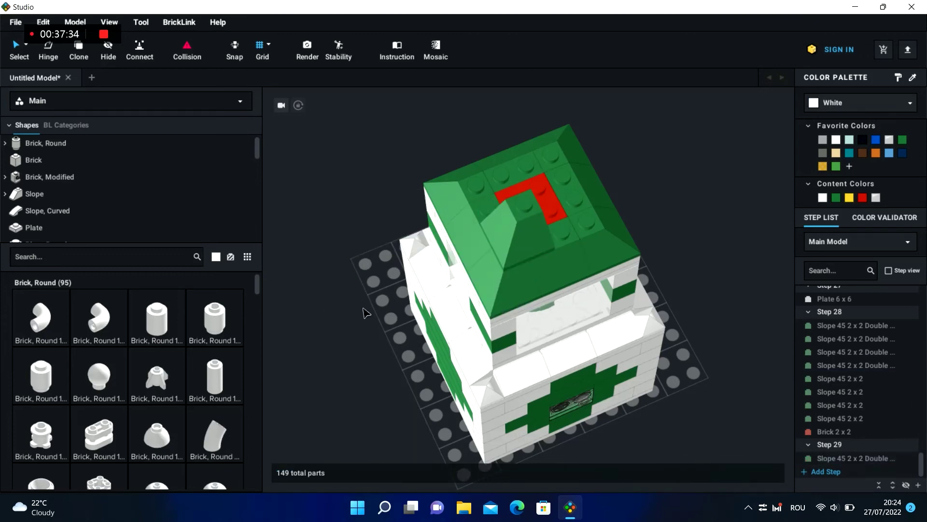
- Place a second convex corner slope beside the first on the upper roof level and recolour both white
{"action": "key", "text": "ctrl+v"}
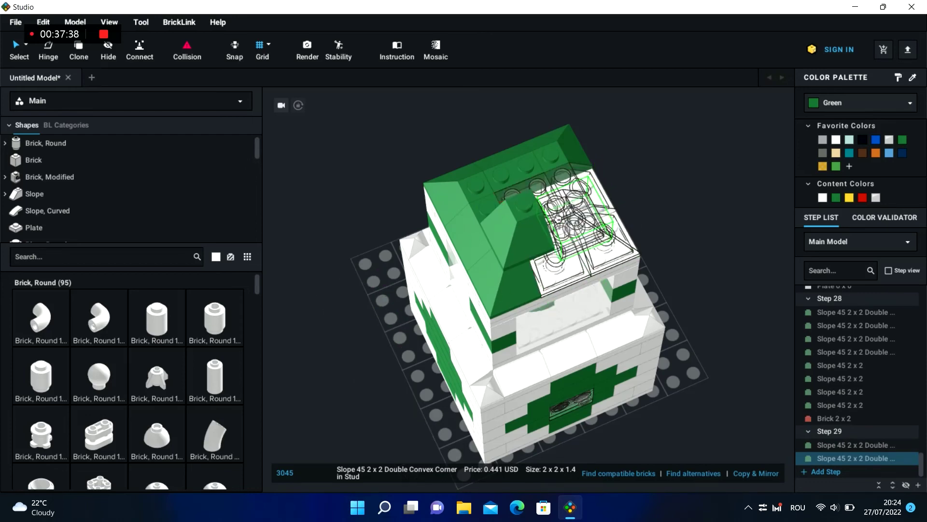
{"action": "left_click", "coordinate": [558, 215]}
{"action": "left_click", "coordinate": [527, 223]}
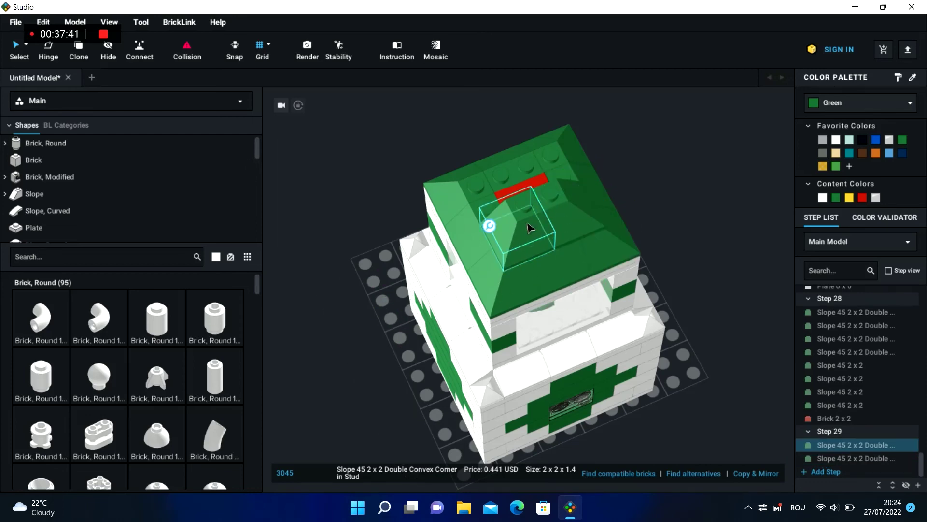
{"action": "left_click", "coordinate": [823, 199]}
{"action": "left_click", "coordinate": [569, 216]}
{"action": "left_click", "coordinate": [824, 198]}
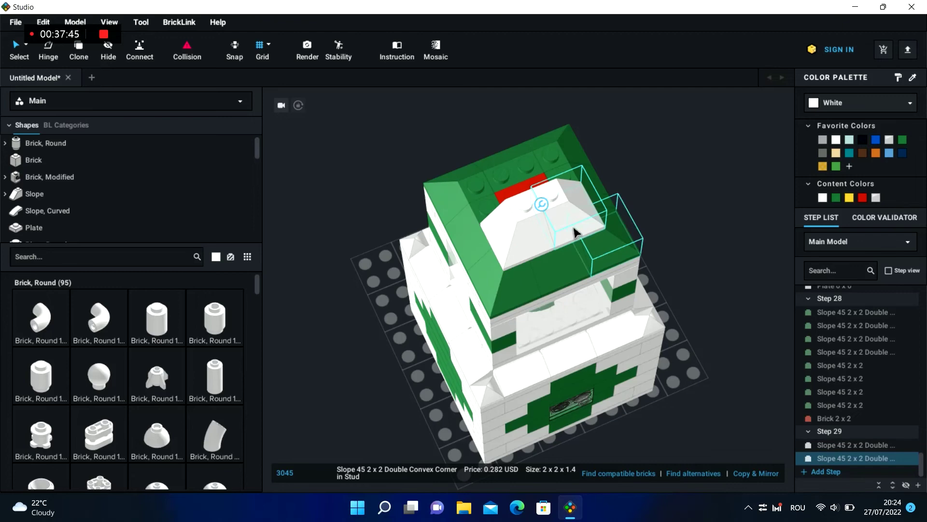
- Copy the two white corner slopes and place the pair on the opposite side of the upper roof level
{"action": "left_click", "coordinate": [514, 233], "text": "ctrl"}
{"action": "key", "text": "ctrl+c"}
{"action": "key", "text": "ctrl+v"}
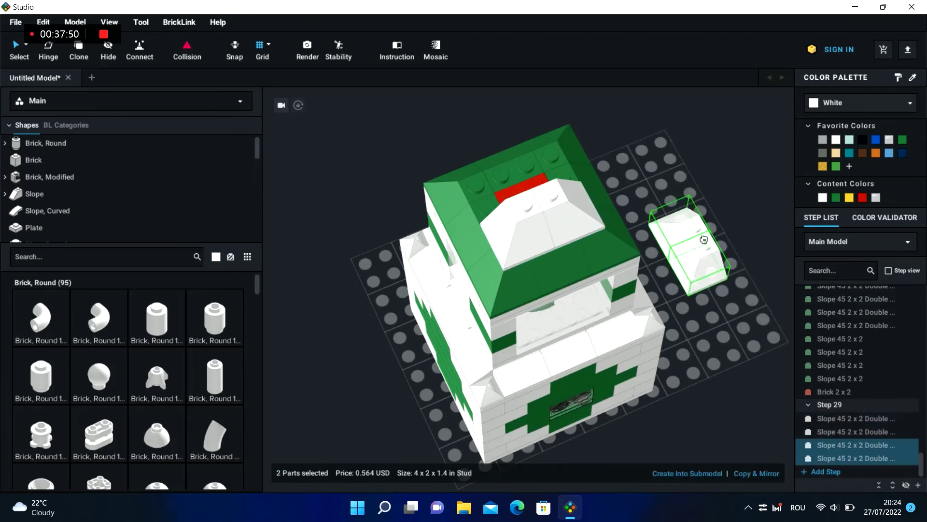
{"action": "left_click", "coordinate": [534, 185]}
{"action": "left_click", "coordinate": [684, 201]}
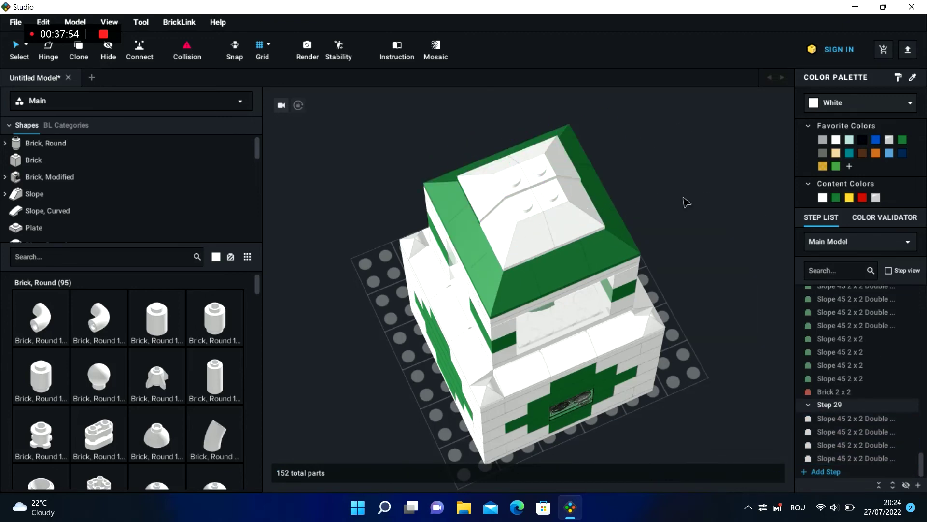
{"action": "mouse_move", "coordinate": [683, 201]}
{"action": "right_mouse_down"}
{"action": "mouse_move", "coordinate": [738, 199]}
{"action": "mouse_move", "coordinate": [701, 201]}
{"action": "right_mouse_up"}
{"action": "left_click", "coordinate": [531, 211]}
{"action": "left_click", "coordinate": [498, 167], "text": "ctrl"}
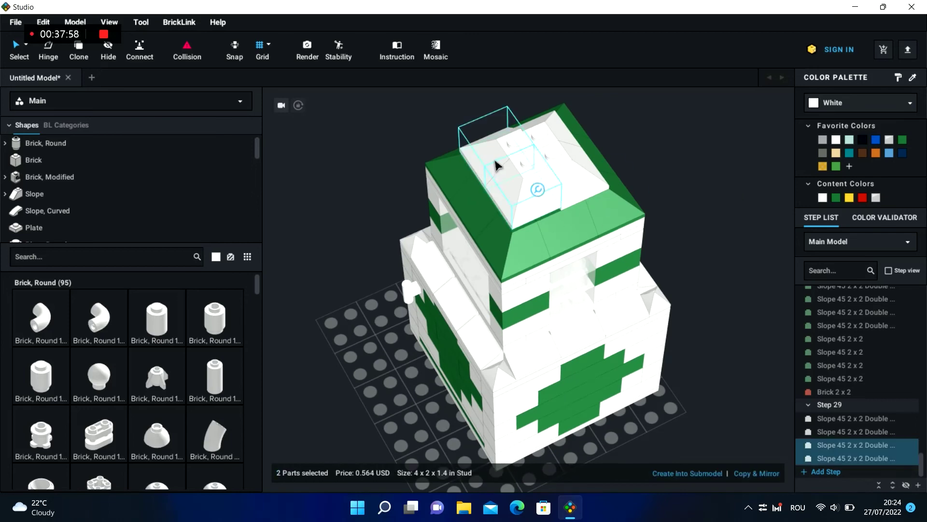
{"action": "left_click", "coordinate": [748, 183]}
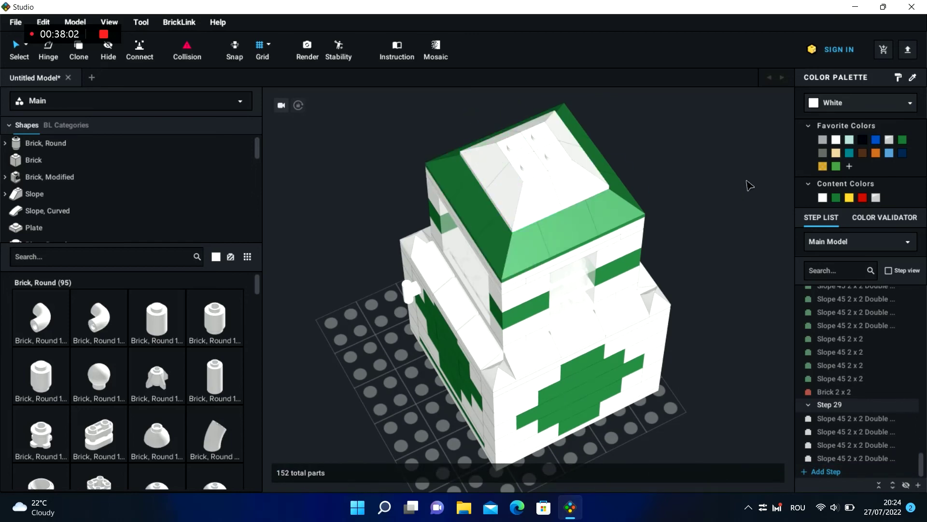
- Find "slope 2x2", crown the roof with a green Slope 75 2 x 2 x 2 Quadruple Convex and assign it to a new building Step 30
{"action": "left_click", "coordinate": [70, 258]}
{"action": "type", "text": "slope 2x2"}
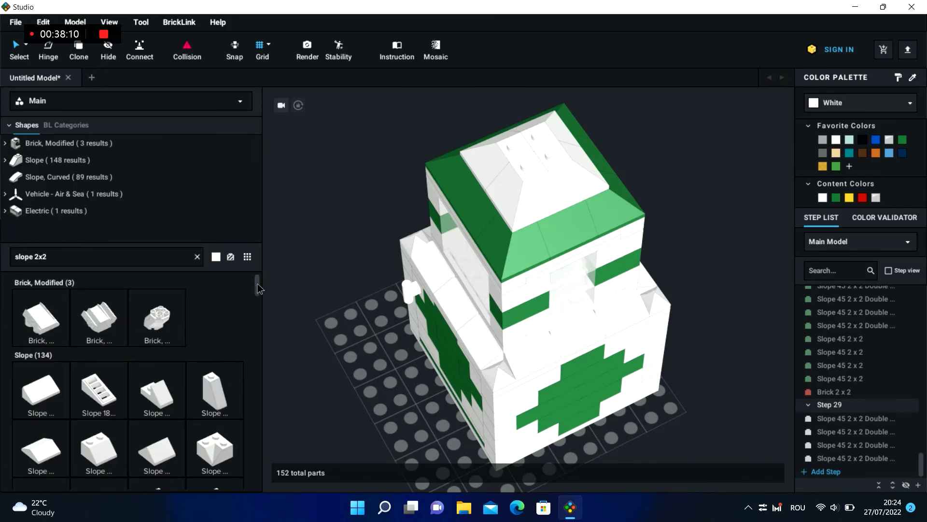
{"action": "left_click_drag", "start_coordinate": [259, 289], "coordinate": [260, 297]}
{"action": "left_click_drag", "start_coordinate": [39, 418], "coordinate": [538, 149]}
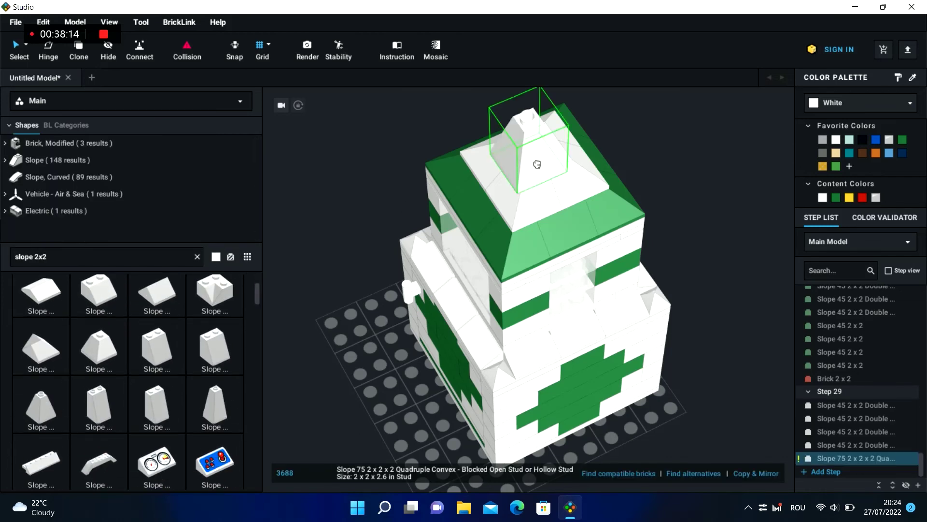
{"action": "left_click", "coordinate": [839, 196]}
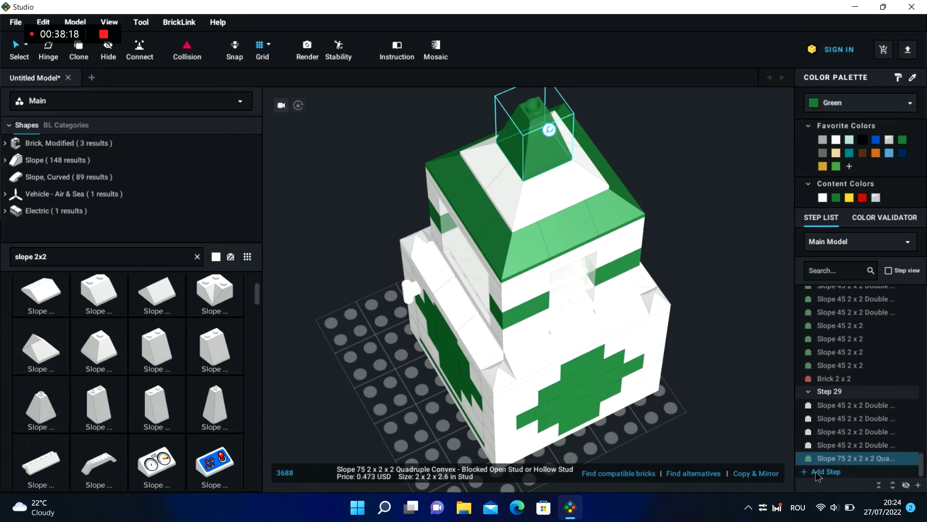
{"action": "left_click", "coordinate": [825, 471]}
{"action": "left_click_drag", "start_coordinate": [854, 433], "coordinate": [865, 457]}
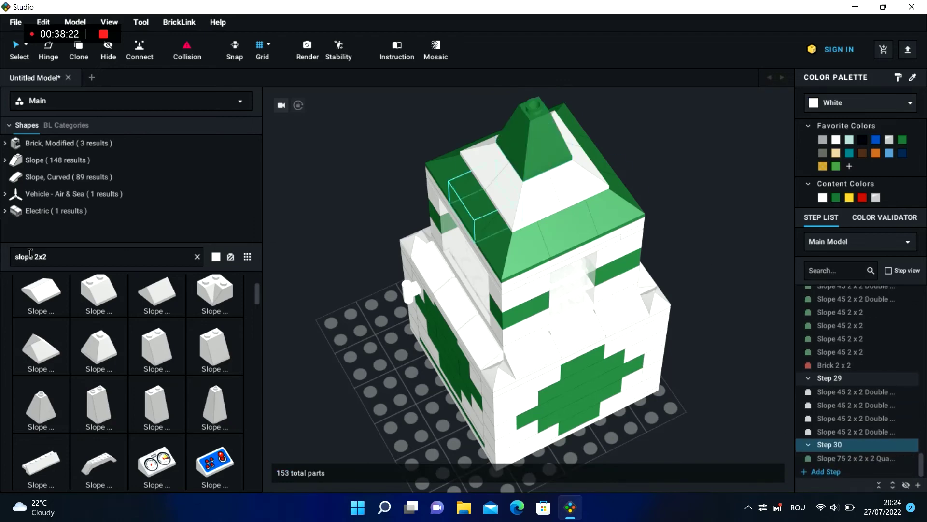
- Find "slope 1x1", cap the green peak with a white four-sided Slope 45 1 x 1 x 2/3 and assign it to a new Step 31
{"action": "type", "text": "slope 1x1"}
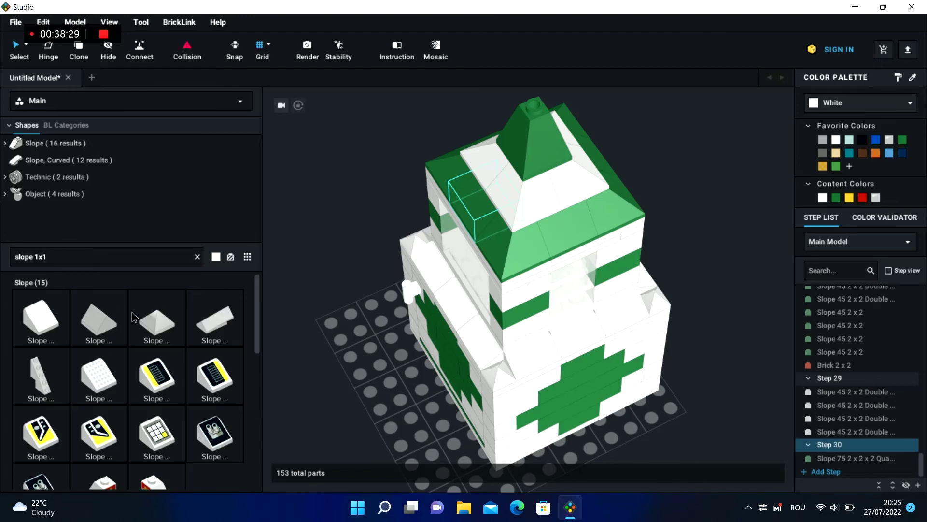
{"action": "left_click_drag", "start_coordinate": [151, 320], "coordinate": [542, 105]}
{"action": "left_click", "coordinate": [671, 139]}
{"action": "right_click_drag", "start_coordinate": [675, 144], "coordinate": [705, 131]}
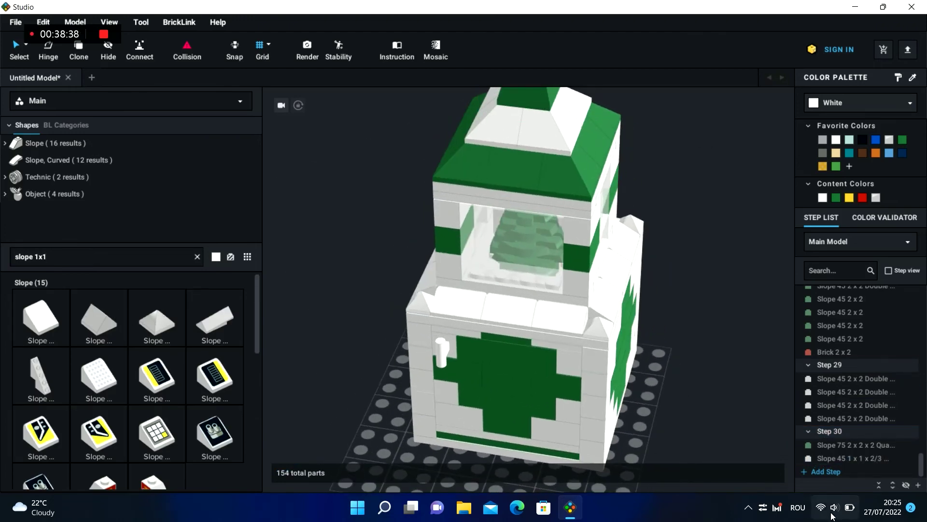
{"action": "left_click", "coordinate": [830, 472]}
{"action": "left_click_drag", "start_coordinate": [832, 433], "coordinate": [832, 450]}
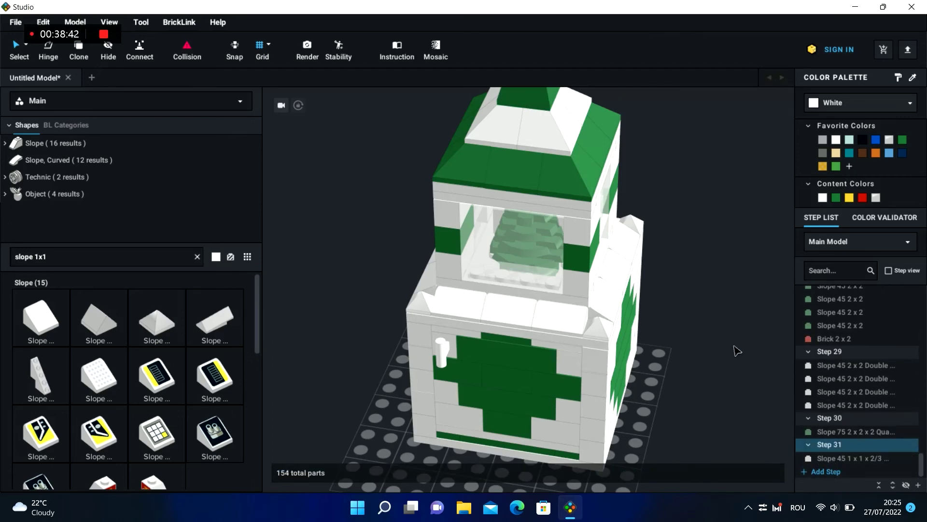
- Find "round tile 1x1", narrow the results to round tiles and place a white Tile, Round 1 x 1 on the baseplate beside the building
{"action": "right_click_drag", "start_coordinate": [735, 347], "coordinate": [688, 356]}
{"action": "key", "text": "BackSpace"}
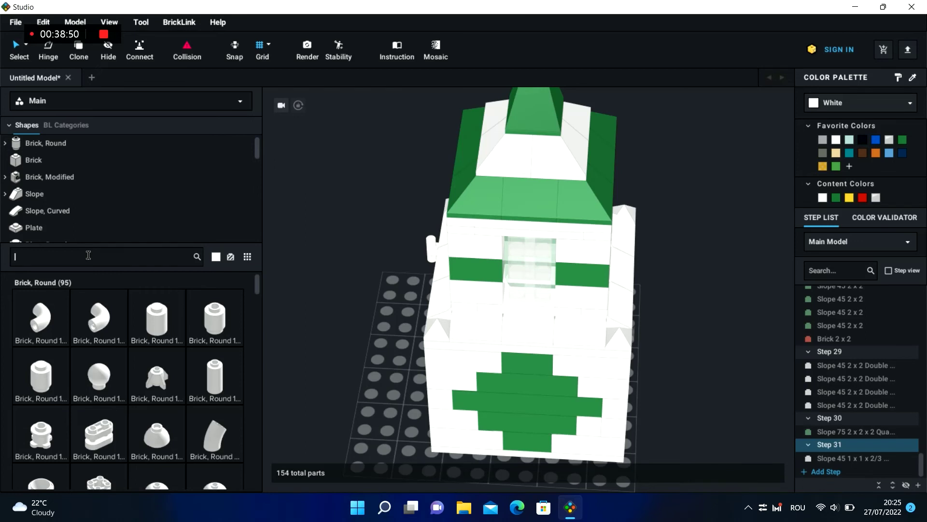
{"action": "type", "text": "roun"}
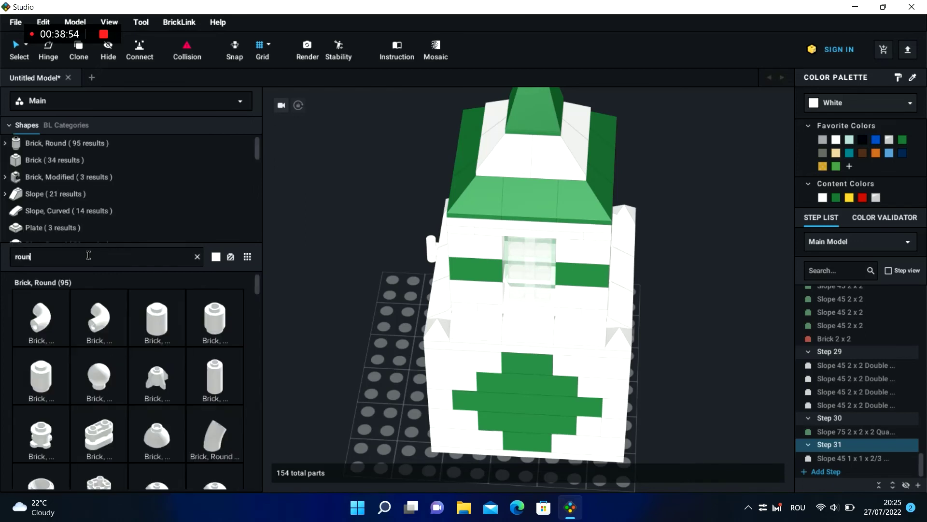
{"action": "type", "text": "d plat"}
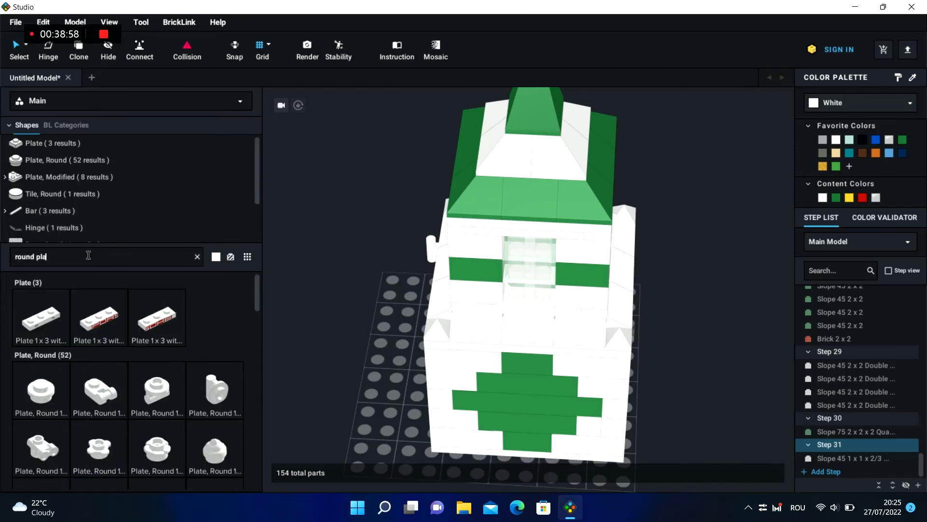
{"action": "key", "text": "BackSpace"}
{"action": "key", "text": "BackSpace"}
{"action": "key", "text": "BackSpace"}
{"action": "type", "text": "tile 1xq"}
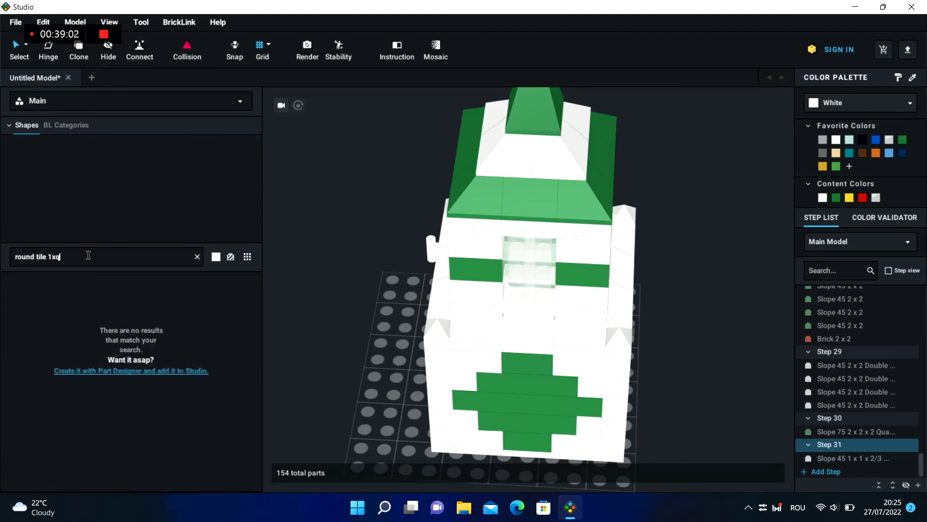
{"action": "key", "text": "BackSpace"}
{"action": "type", "text": "1"}
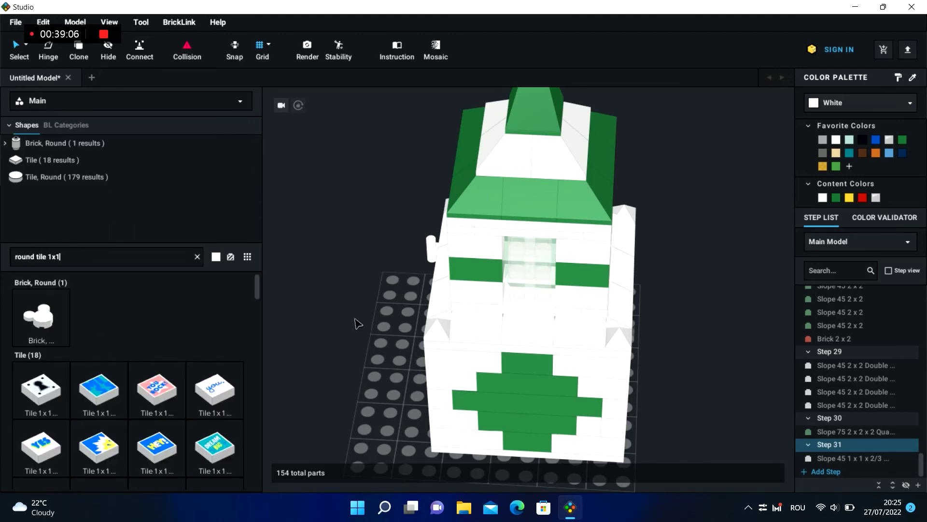
{"action": "left_click", "coordinate": [67, 177]}
{"action": "right_click_drag", "start_coordinate": [291, 228], "coordinate": [324, 226]}
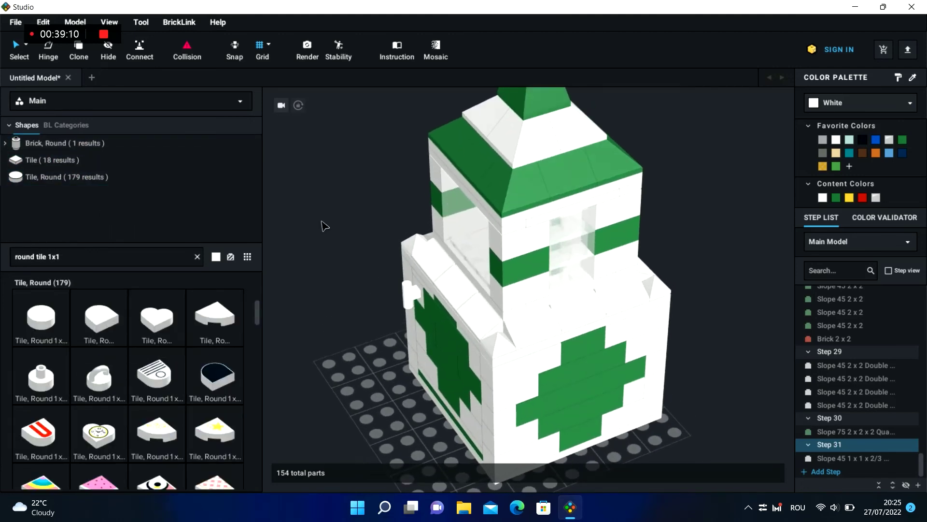
{"action": "left_click_drag", "start_coordinate": [41, 319], "coordinate": [407, 436]}
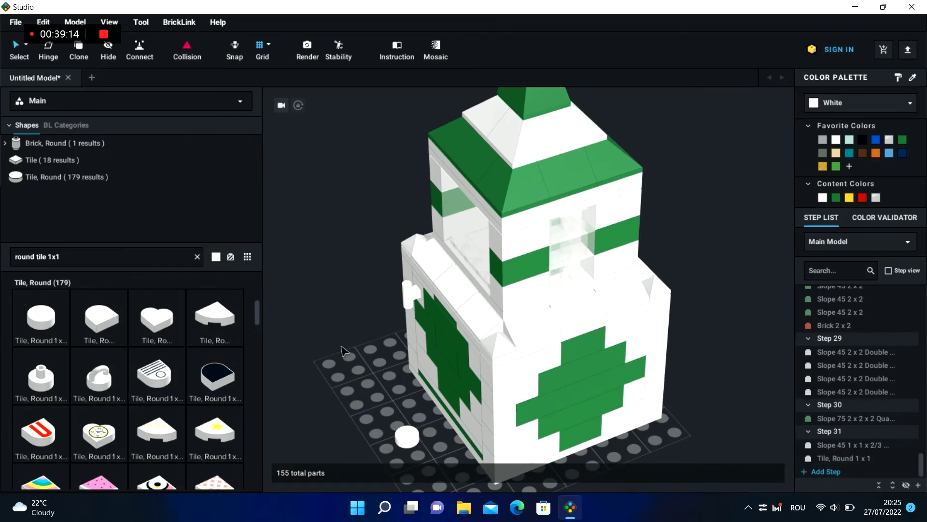
- Duplicate the white round tile four times to make a line of five tiles spaced one stud apart beside the building
{"action": "left_click", "coordinate": [407, 435]}
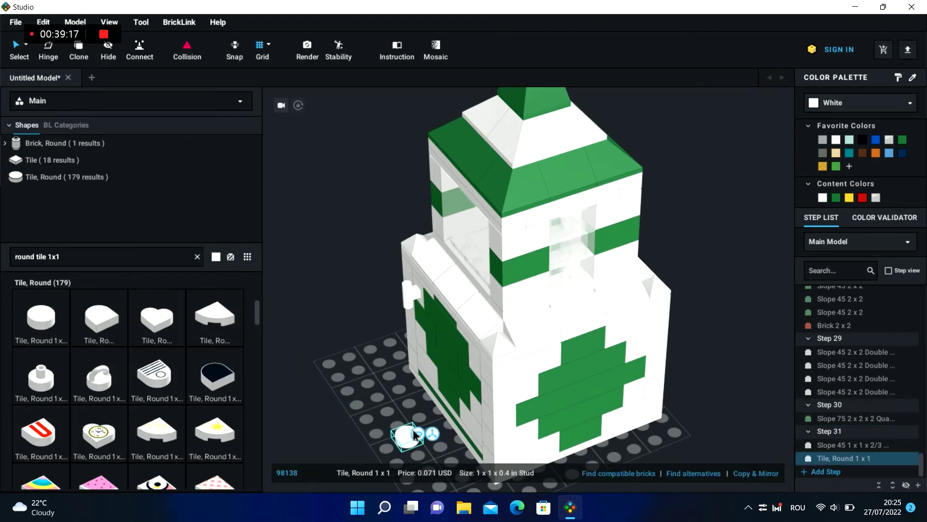
{"action": "left_click", "coordinate": [348, 373]}
{"action": "key", "text": "ctrl+v"}
{"action": "left_click", "coordinate": [385, 410]}
{"action": "left_click", "coordinate": [296, 282]}
{"action": "key", "text": "ctrl+v"}
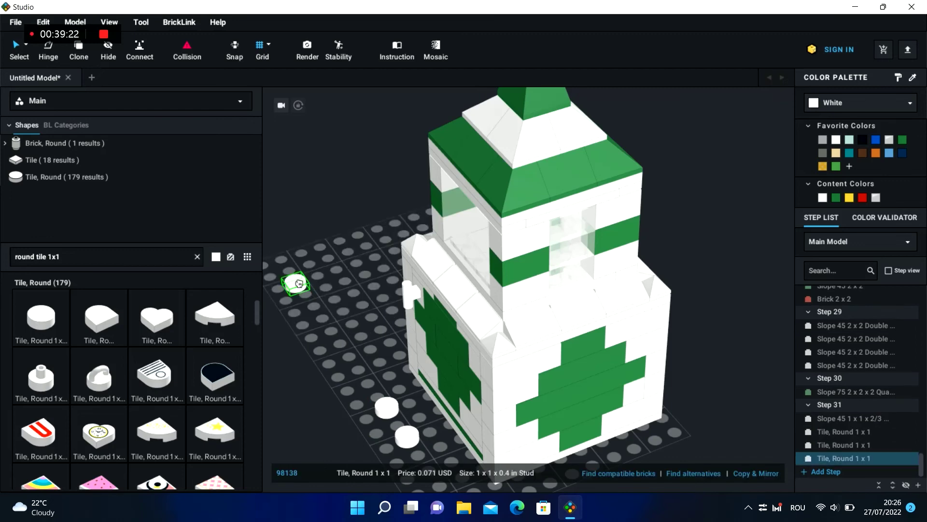
{"action": "left_click", "coordinate": [372, 378]}
{"action": "left_click", "coordinate": [323, 290]}
{"action": "key", "text": "ctrl+v"}
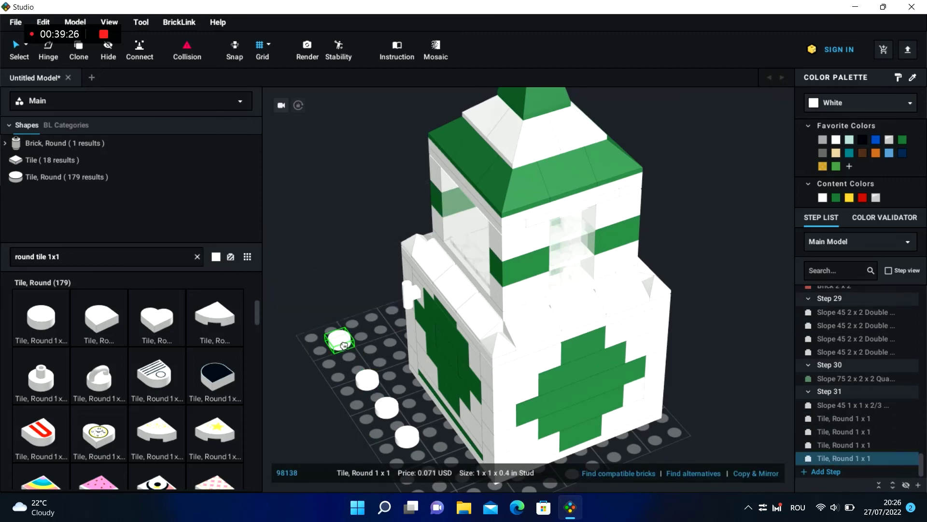
{"action": "left_click", "coordinate": [353, 356]}
{"action": "left_click", "coordinate": [269, 398]}
{"action": "key", "text": "ctrl+v"}
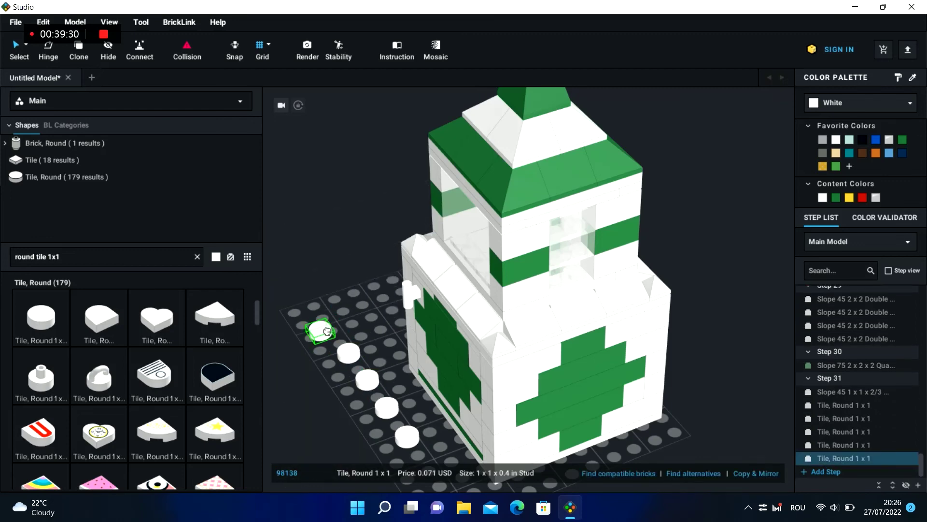
{"action": "left_click", "coordinate": [331, 327]}
{"action": "left_click", "coordinate": [295, 418]}
- Select the five round tiles, add building Step 32 and move them into it
{"action": "mouse_move", "coordinate": [295, 418]}
{"action": "right_mouse_down"}
{"action": "mouse_move", "coordinate": [302, 403]}
{"action": "mouse_move", "coordinate": [283, 407]}
{"action": "right_mouse_up"}
{"action": "left_click", "coordinate": [400, 427]}
{"action": "left_click", "coordinate": [387, 402], "text": "shift"}
{"action": "left_click", "coordinate": [378, 380], "text": "shift"}
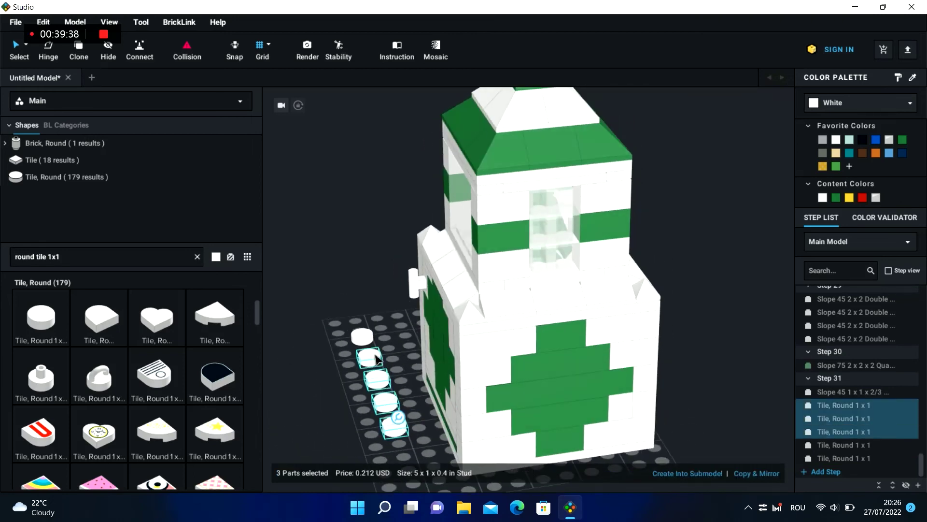
{"action": "left_click", "coordinate": [370, 357], "text": "shift"}
{"action": "left_click", "coordinate": [368, 337], "text": "shift"}
{"action": "left_click", "coordinate": [816, 472]}
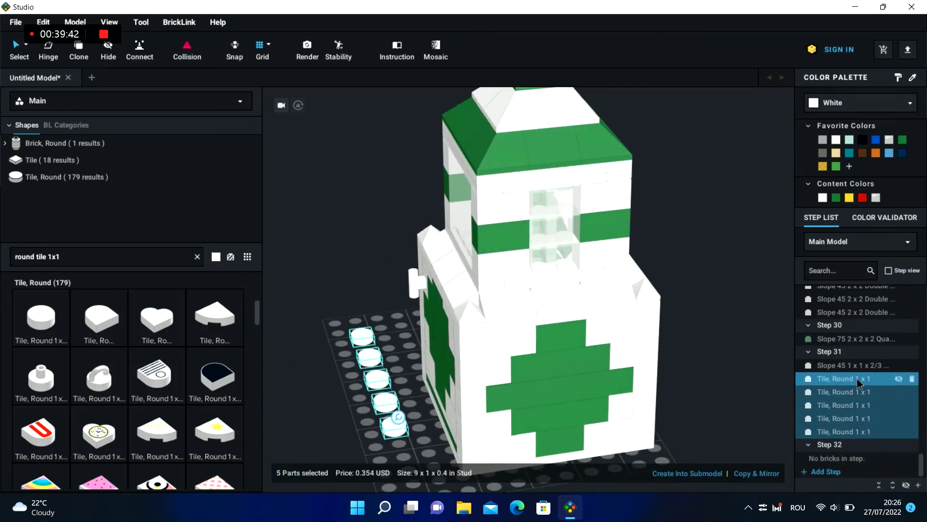
{"action": "left_click_drag", "start_coordinate": [859, 380], "coordinate": [854, 466]}
- Copy the line of five round tiles and paste it twice alongside to form three parallel lines
{"action": "left_click", "coordinate": [395, 426]}
{"action": "left_click", "coordinate": [387, 401], "text": "shift"}
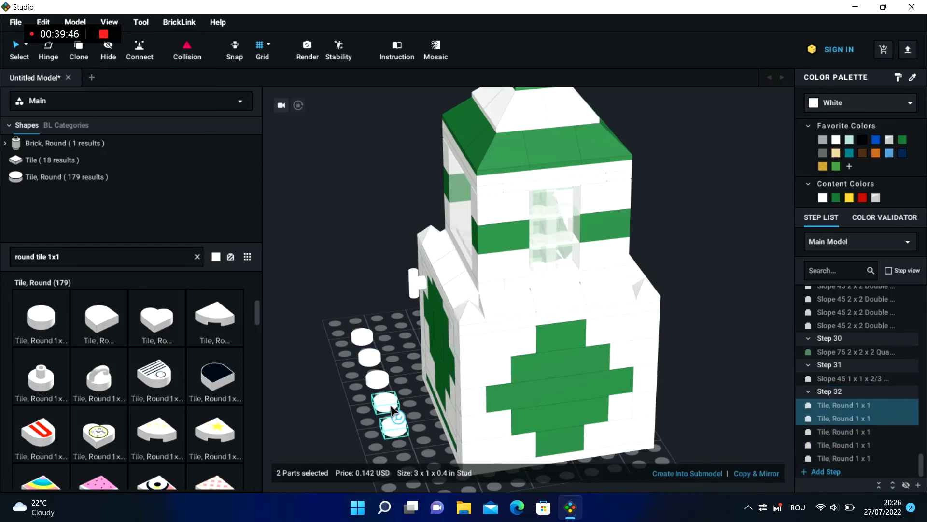
{"action": "left_click", "coordinate": [377, 380], "text": "shift"}
{"action": "left_click", "coordinate": [370, 357], "text": "shift"}
{"action": "left_click", "coordinate": [362, 335], "text": "shift"}
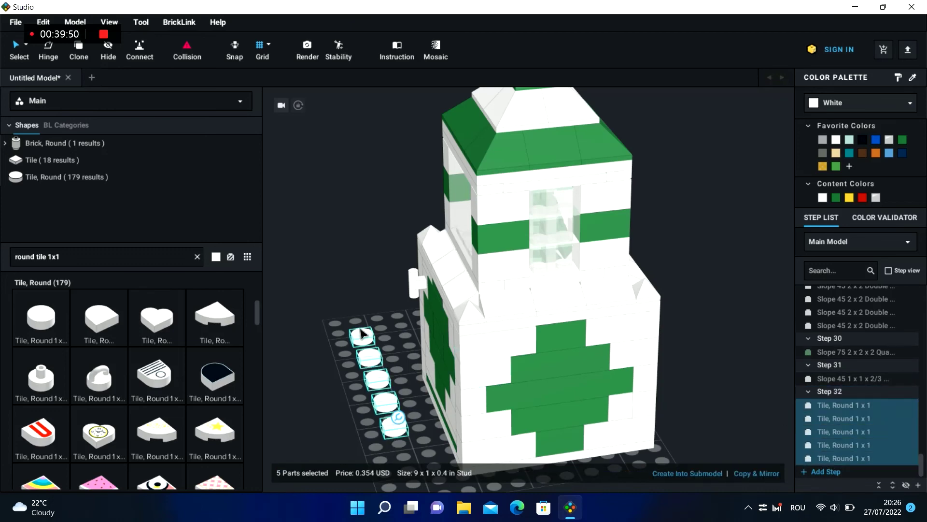
{"action": "key", "text": "ctrl+c"}
{"action": "key", "text": "ctrl+v"}
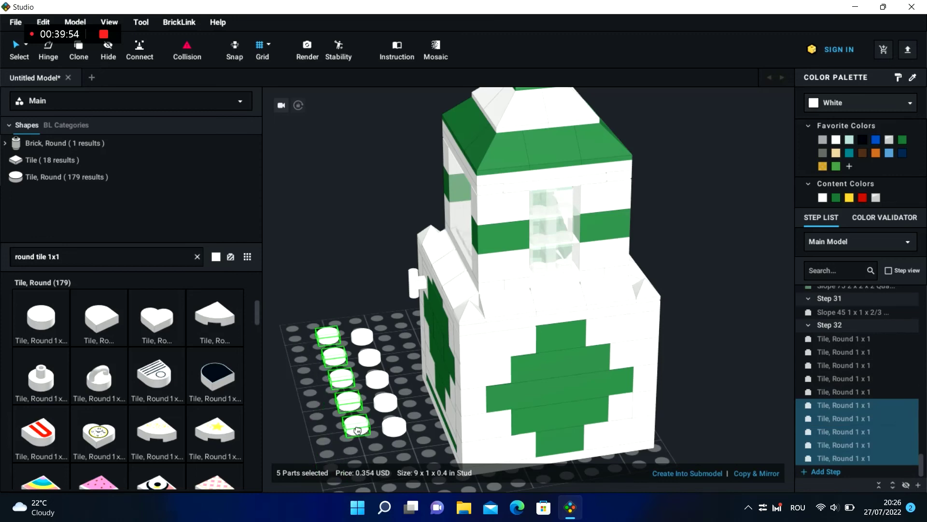
{"action": "left_click", "coordinate": [319, 276]}
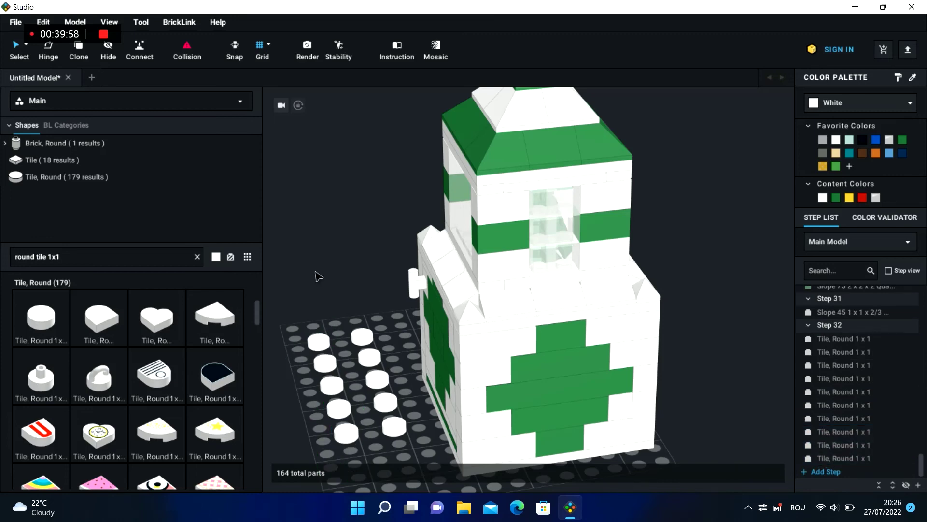
{"action": "key", "text": "ctrl+v"}
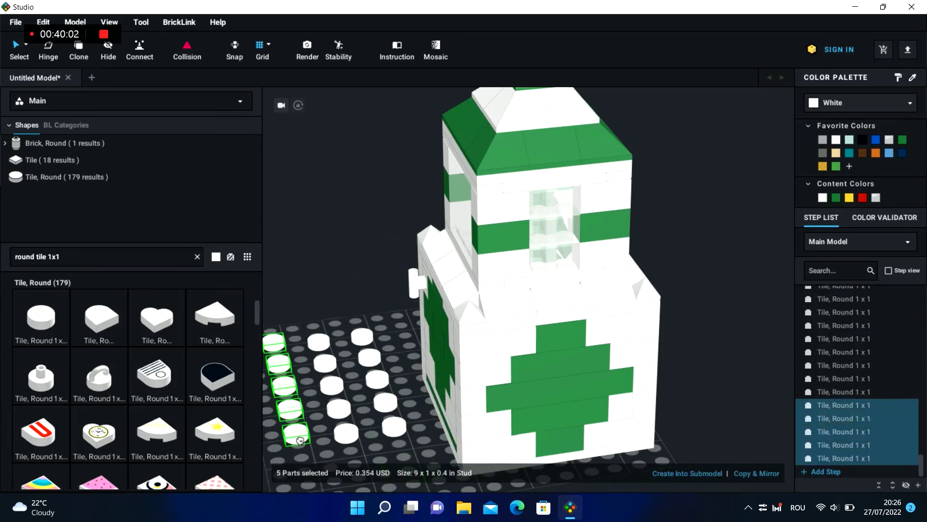
{"action": "left_click", "coordinate": [300, 439]}
- Select the nine round tiles in the three nearest rows and move them about three studs toward the baseplate's near edge
{"action": "right_click_drag", "start_coordinate": [347, 230], "coordinate": [347, 253]}
{"action": "left_click", "coordinate": [378, 212]}
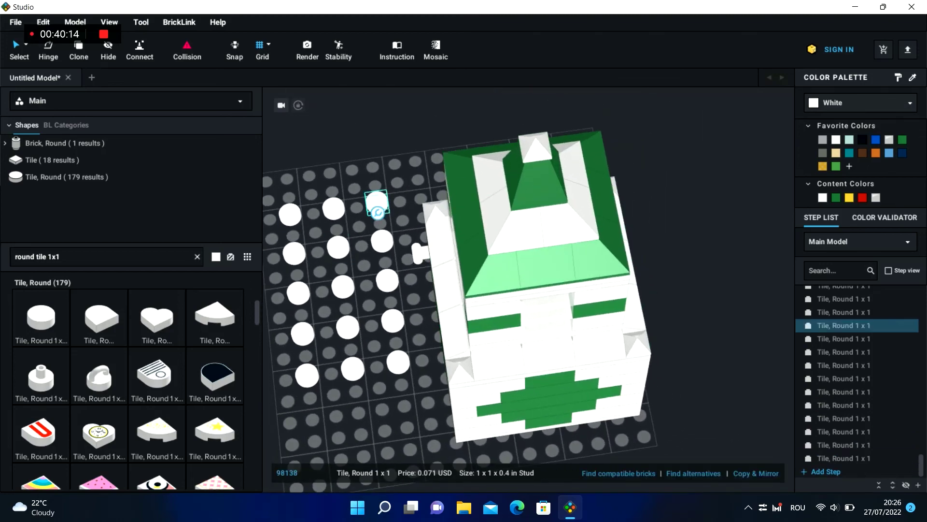
{"action": "left_click", "coordinate": [382, 240], "text": "ctrl"}
{"action": "left_click", "coordinate": [388, 279], "text": "ctrl"}
{"action": "left_click", "coordinate": [397, 363], "text": "ctrl"}
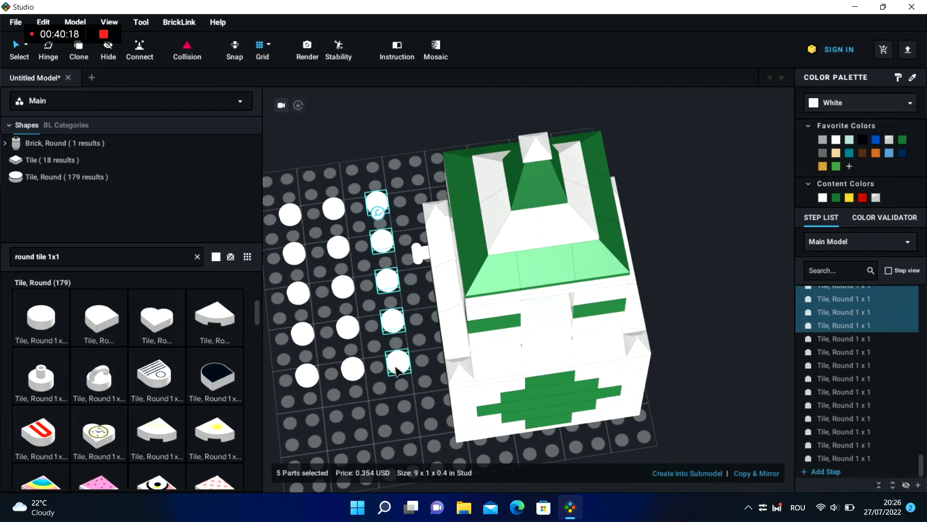
{"action": "left_click", "coordinate": [341, 248], "text": "ctrl"}
{"action": "left_click", "coordinate": [344, 317], "text": "ctrl"}
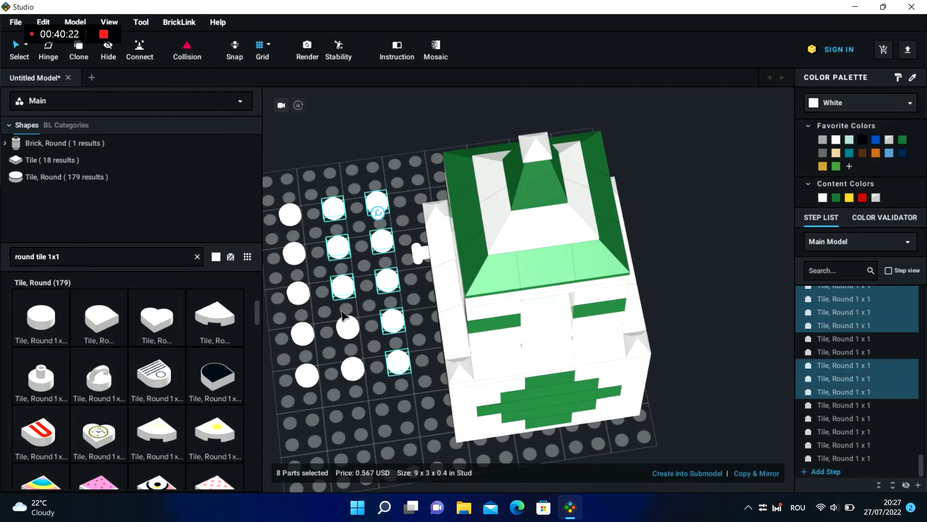
{"action": "left_click", "coordinate": [343, 344]}
{"action": "left_click", "coordinate": [402, 354]}
{"action": "left_click_drag", "start_coordinate": [420, 365], "coordinate": [306, 359]}
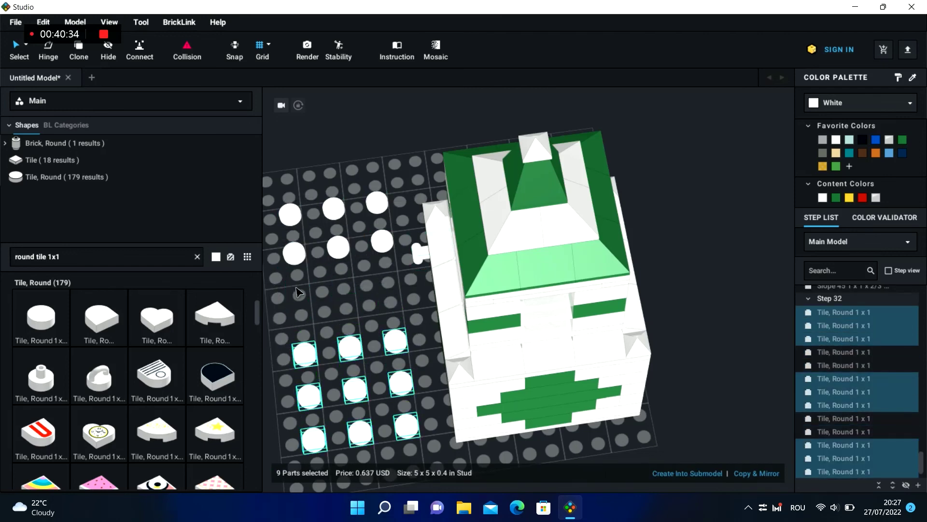
- Move the remaining six round tiles toward the other nine so that all fifteen form an evenly spaced grid
{"action": "left_click", "coordinate": [294, 288]}
{"action": "left_click_drag", "start_coordinate": [395, 269], "coordinate": [300, 278]}
{"action": "left_click", "coordinate": [315, 171]}
- Select and copy the line of five round tiles along the outer side of the grid, farthest from the box
{"action": "mouse_move", "coordinate": [315, 172]}
{"action": "right_mouse_down"}
{"action": "mouse_move", "coordinate": [352, 149]}
{"action": "mouse_move", "coordinate": [305, 163]}
{"action": "right_mouse_up"}
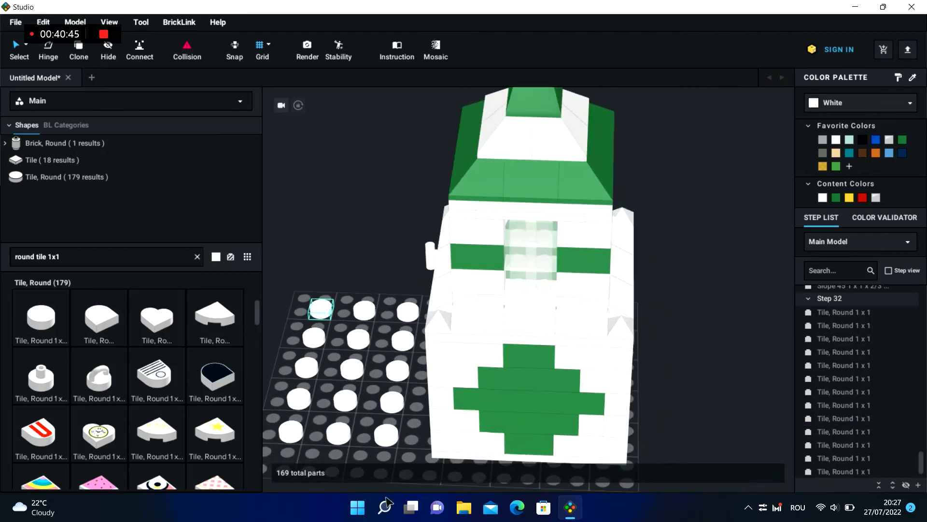
{"action": "left_click", "coordinate": [320, 308]}
{"action": "left_click", "coordinate": [314, 337], "text": "ctrl"}
{"action": "left_click", "coordinate": [307, 367], "text": "ctrl"}
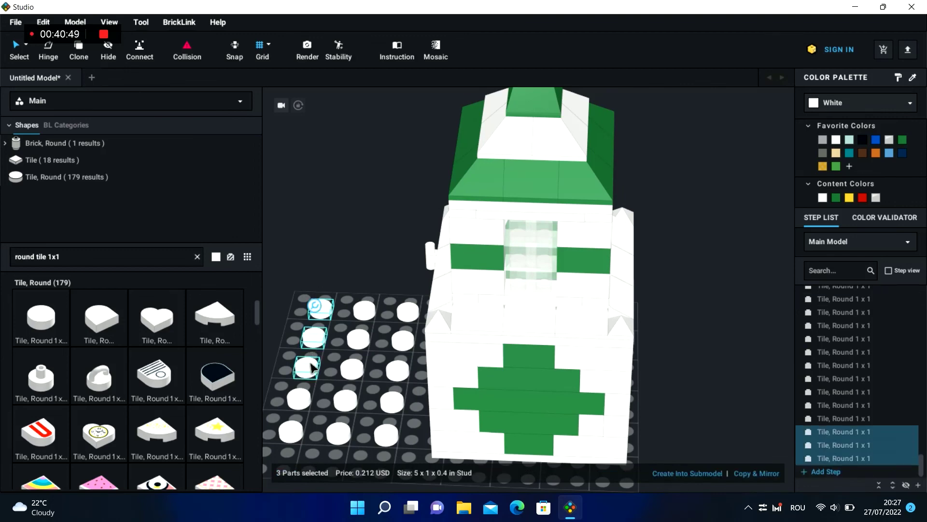
{"action": "left_click", "coordinate": [299, 398], "text": "ctrl"}
{"action": "left_click", "coordinate": [290, 435], "text": "ctrl"}
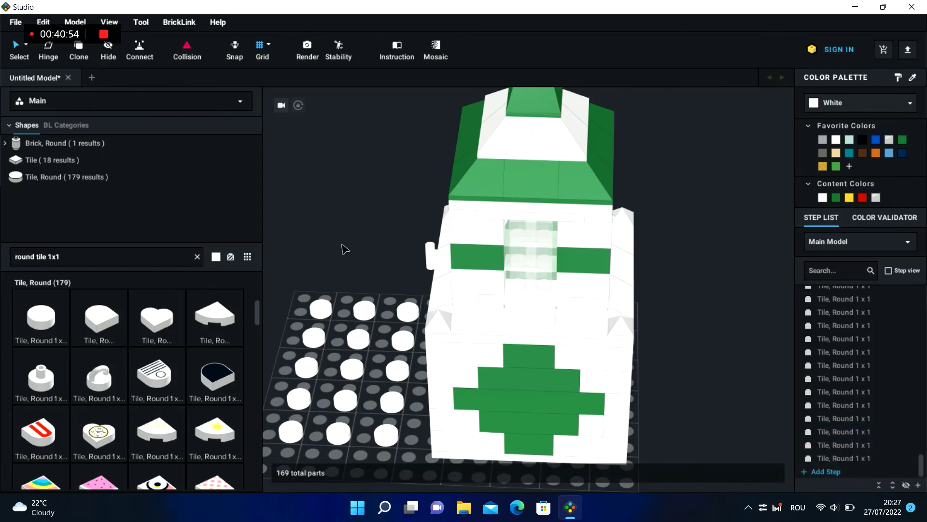
{"action": "left_click_drag", "start_coordinate": [291, 428], "coordinate": [269, 393]}
{"action": "left_click_drag", "start_coordinate": [253, 428], "coordinate": [274, 409]}
{"action": "right_click_drag", "start_coordinate": [274, 410], "coordinate": [253, 406]}
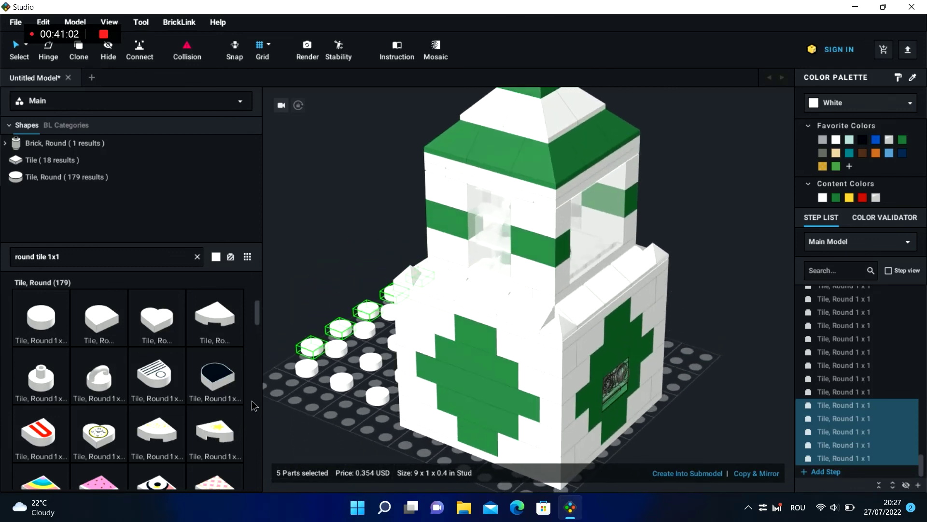
{"action": "left_click_drag", "start_coordinate": [253, 405], "coordinate": [275, 356]}
{"action": "key", "text": "Delete"}
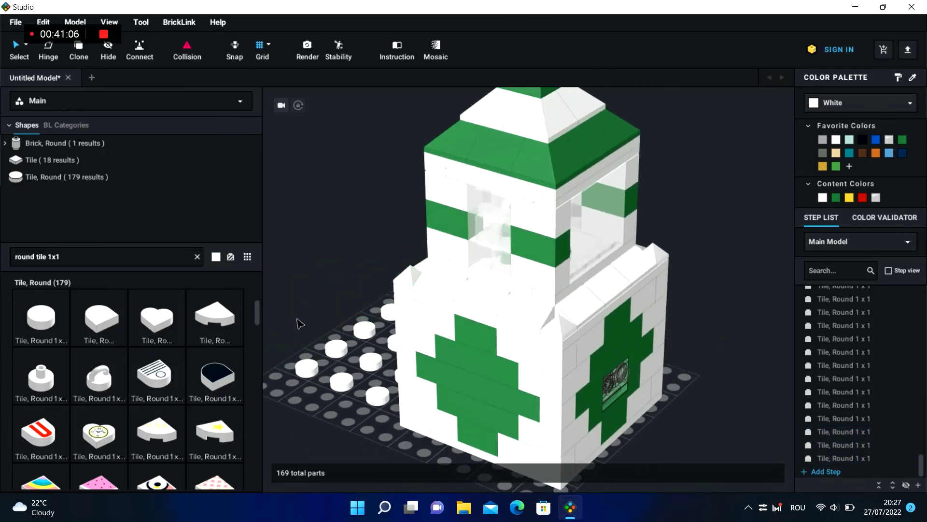
- Paste the copied line of five round tiles along the grid's outer side as an evenly spaced fourth line
{"action": "key", "text": "ctrl+v"}
{"action": "left_click", "coordinate": [274, 357]}
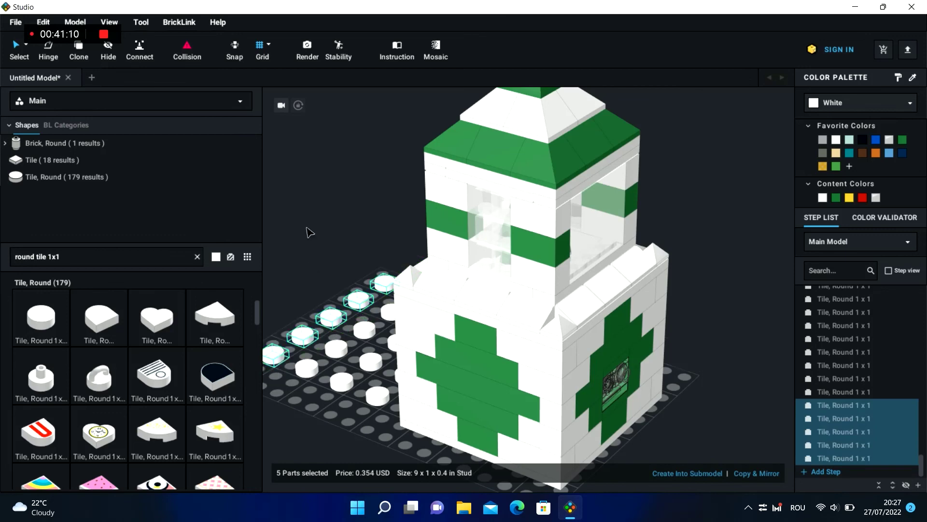
{"action": "left_click_drag", "start_coordinate": [309, 232], "coordinate": [309, 231]}
{"action": "right_click_drag", "start_coordinate": [309, 230], "coordinate": [339, 230]}
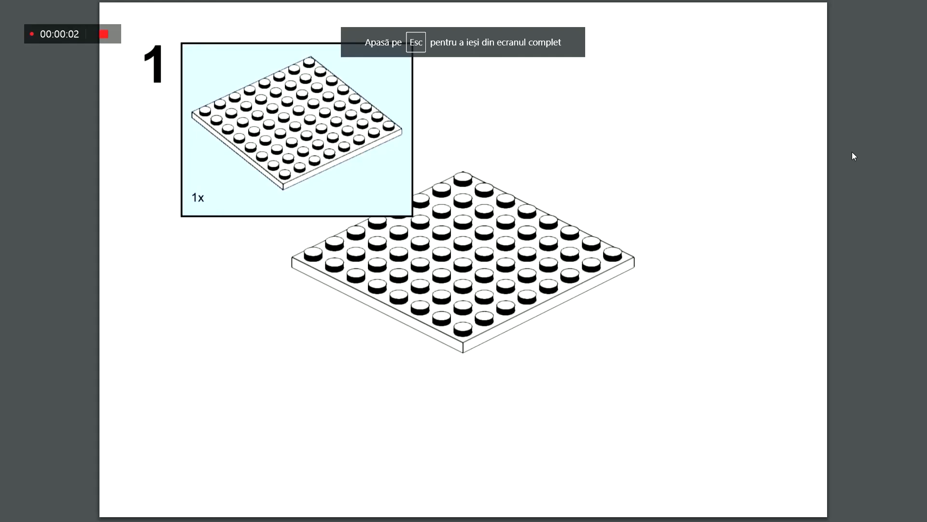
- Page through the full-screen building instructions from step 1 to step 32, examining each step's parts and their placement
{"action": "key", "text": "Right"}
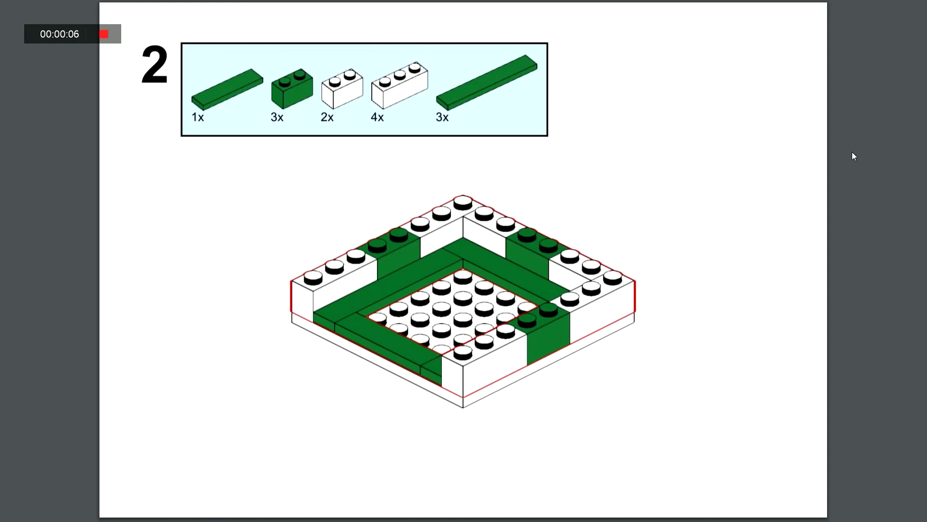
{"action": "key", "text": "Right"}
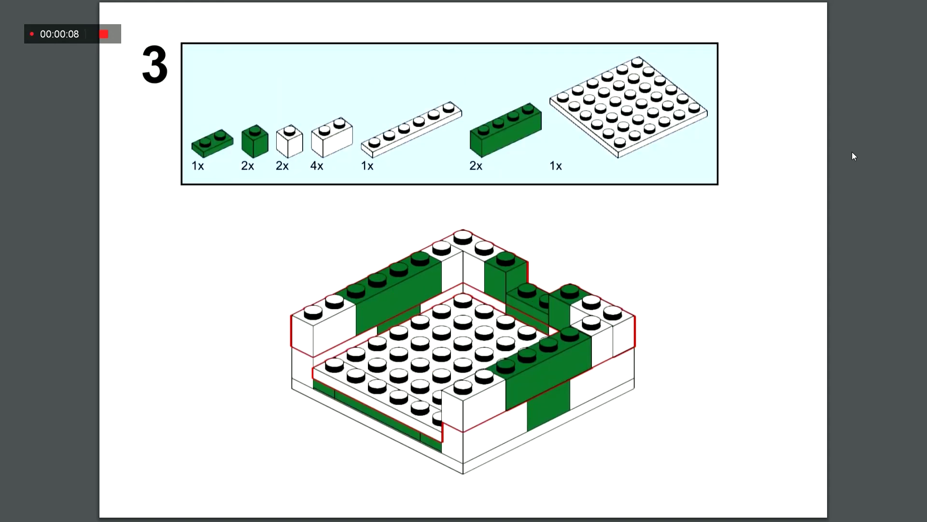
{"action": "key", "text": "Right"}
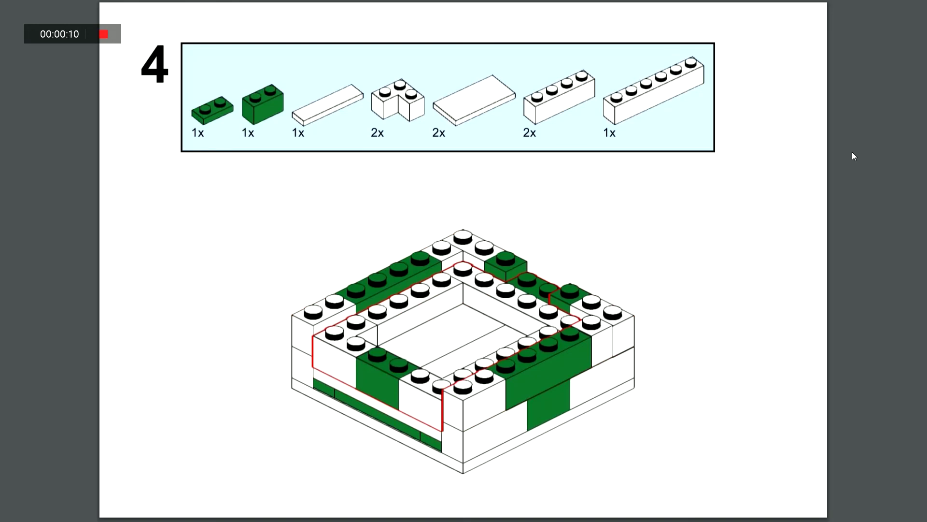
{"action": "key", "text": "Right"}
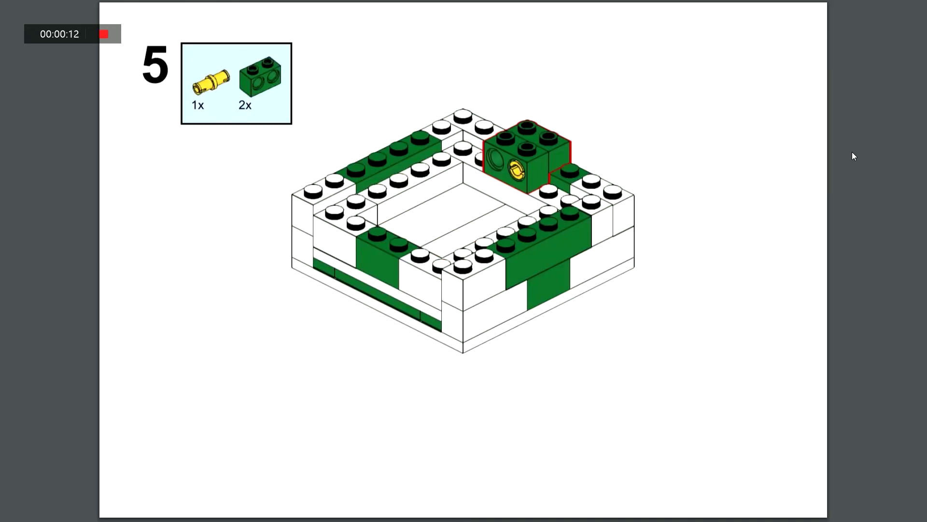
{"action": "key", "text": "Right"}
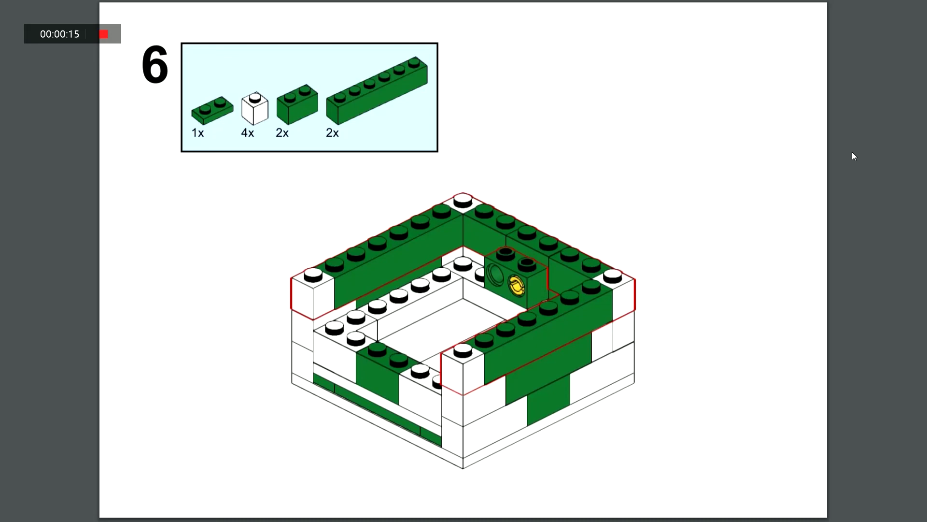
{"action": "key", "text": "Right"}
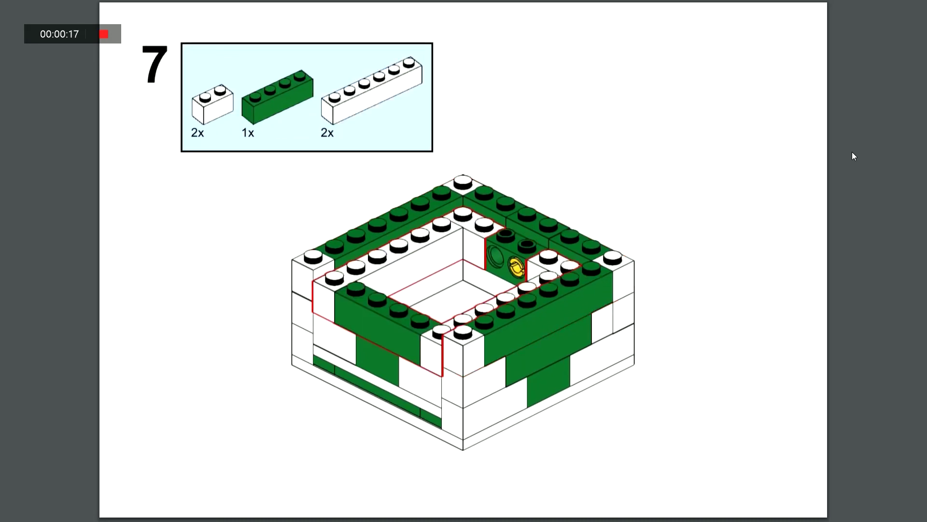
{"action": "key", "text": "Right"}
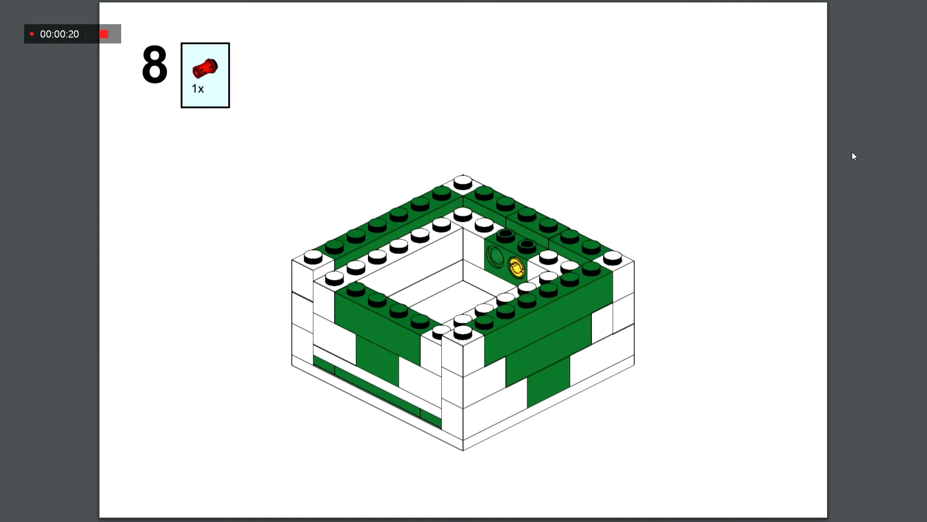
{"action": "key", "text": "Right"}
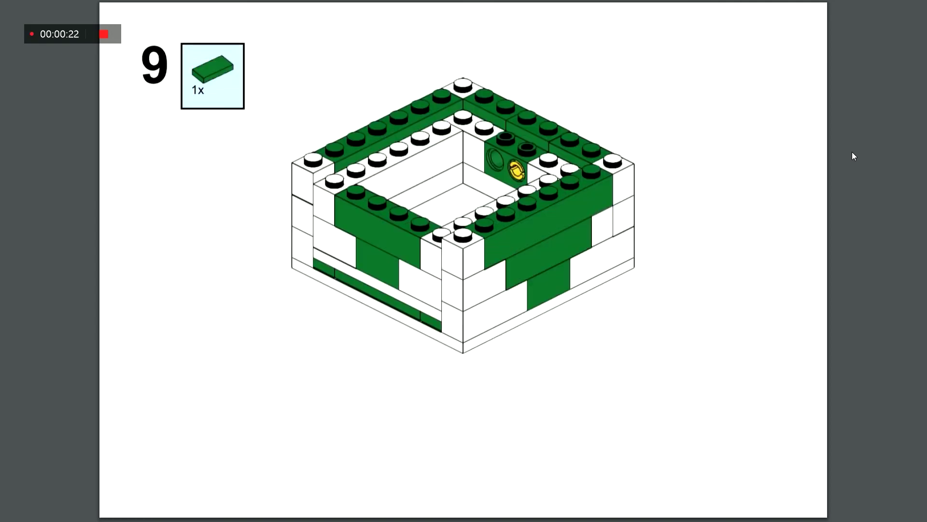
{"action": "key", "text": "Right"}
{"action": "key", "text": "Right"}
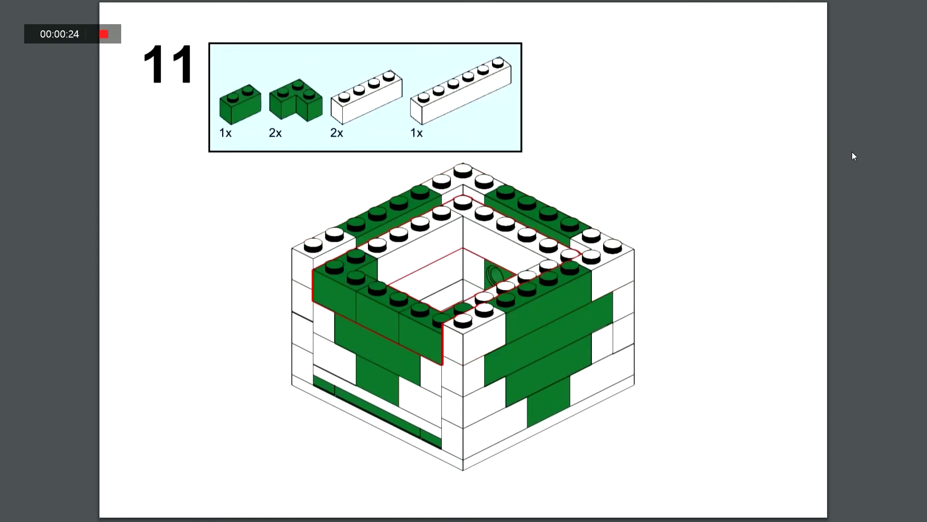
{"action": "key", "text": "Right"}
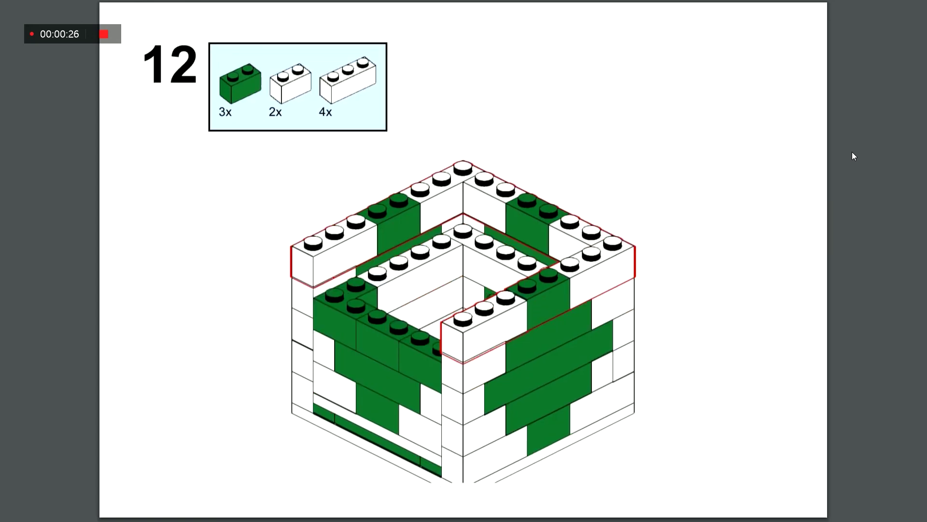
{"action": "key", "text": "Right"}
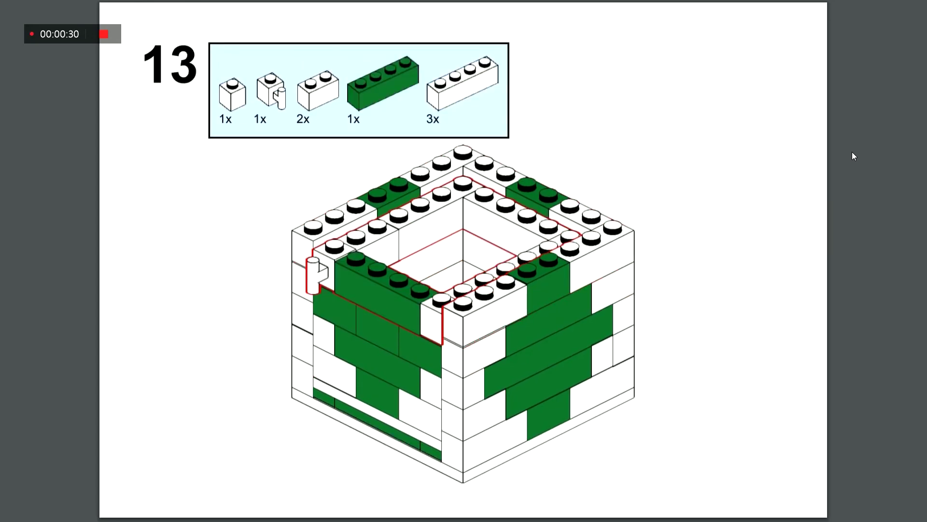
{"action": "key", "text": "Right"}
{"action": "key", "text": "Right"}
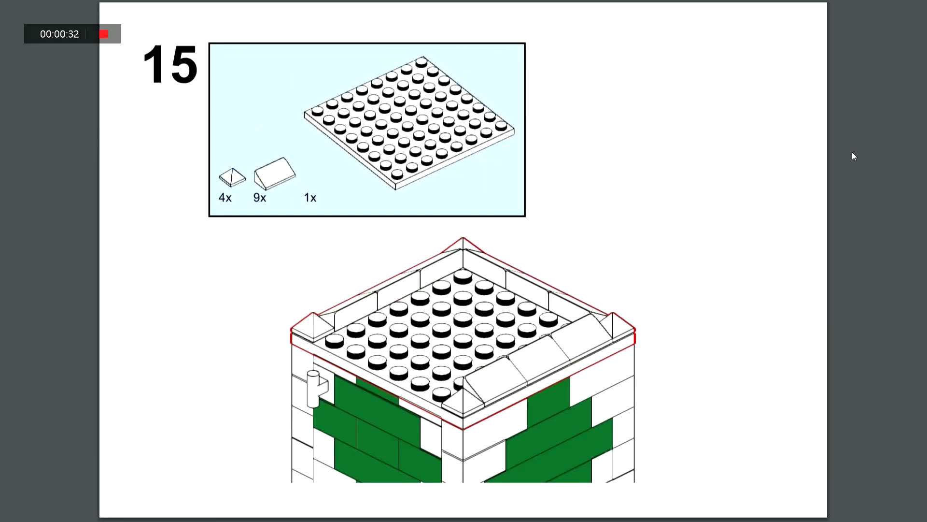
{"action": "key", "text": "Right"}
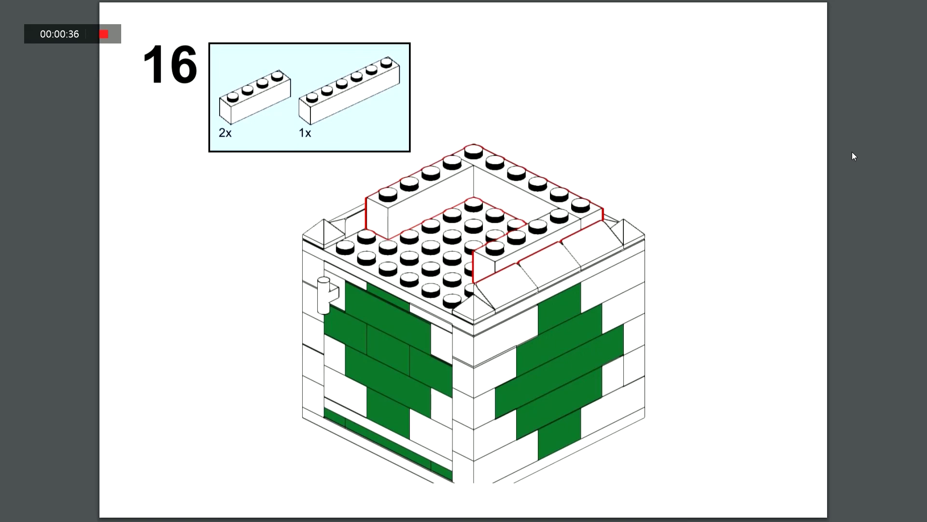
{"action": "key", "text": "Right"}
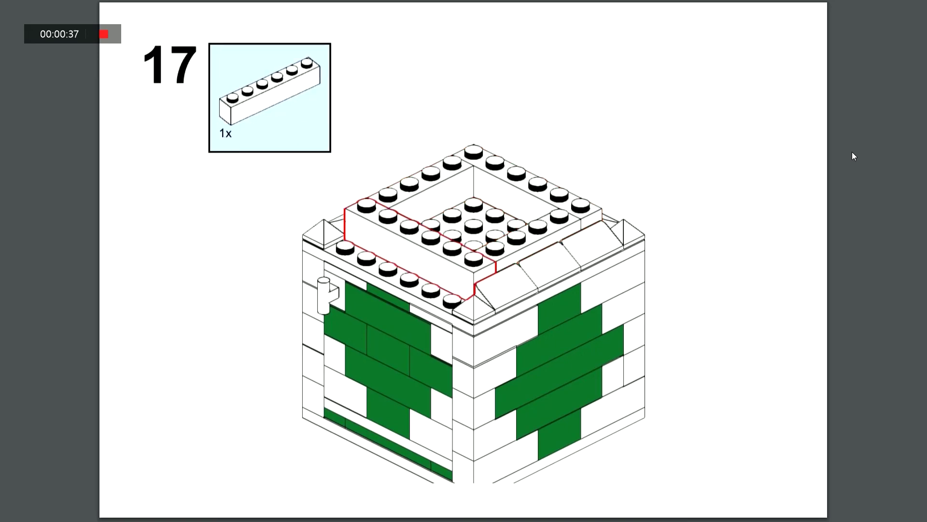
{"action": "key", "text": "Right"}
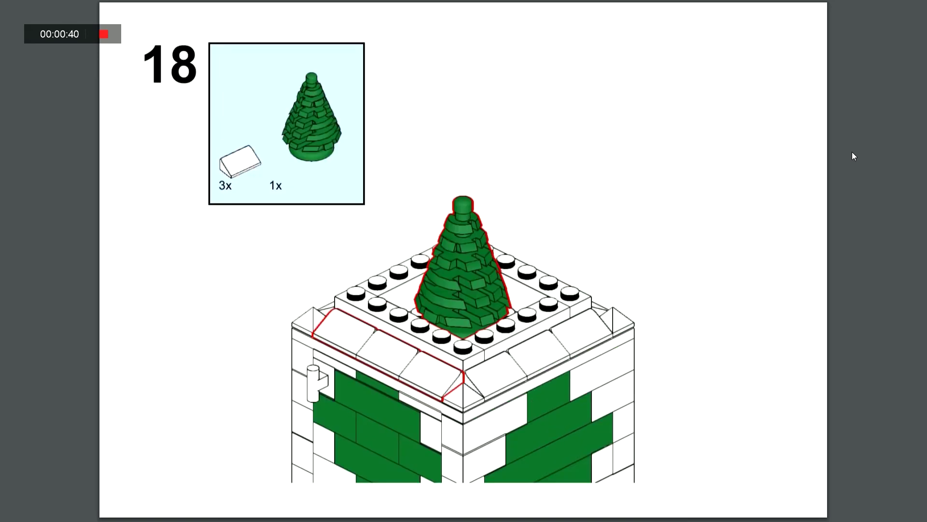
{"action": "key", "text": "Right"}
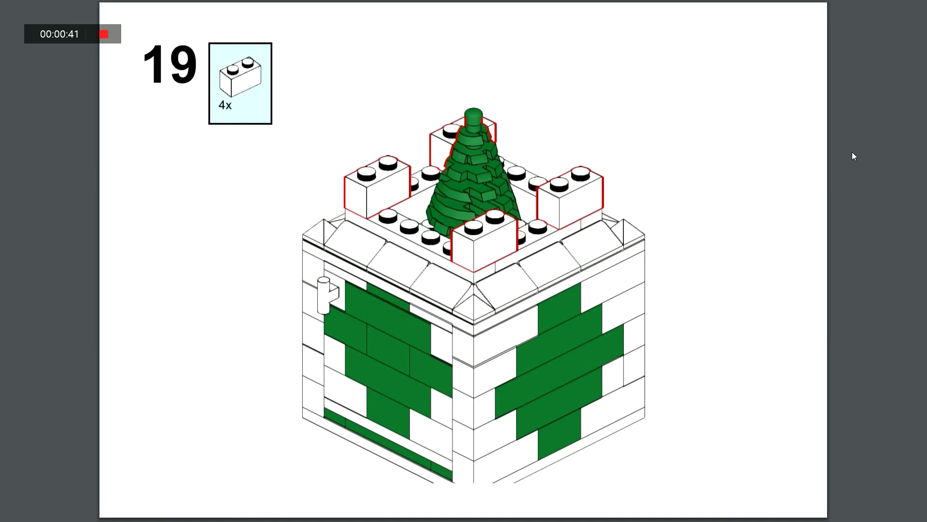
{"action": "key", "text": "Right"}
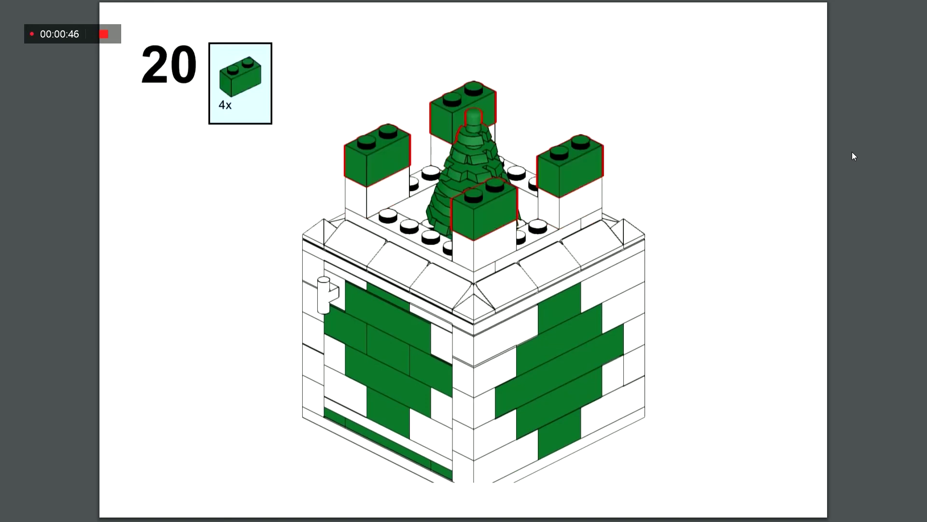
{"action": "key", "text": "Right"}
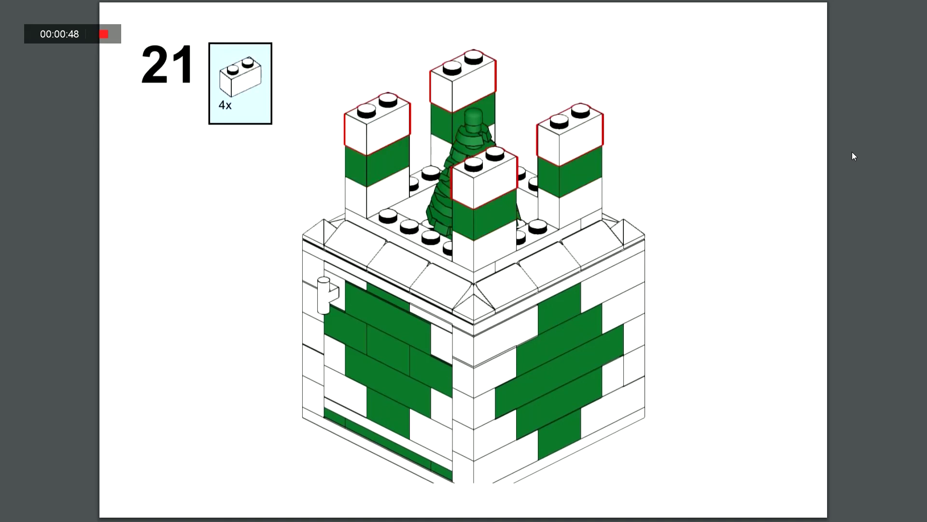
{"action": "key", "text": "Right"}
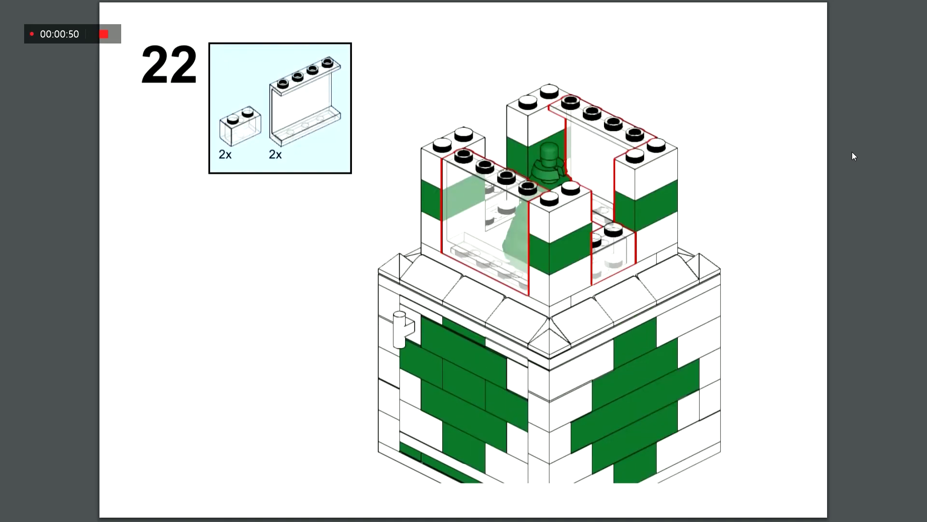
{"action": "key", "text": "Right"}
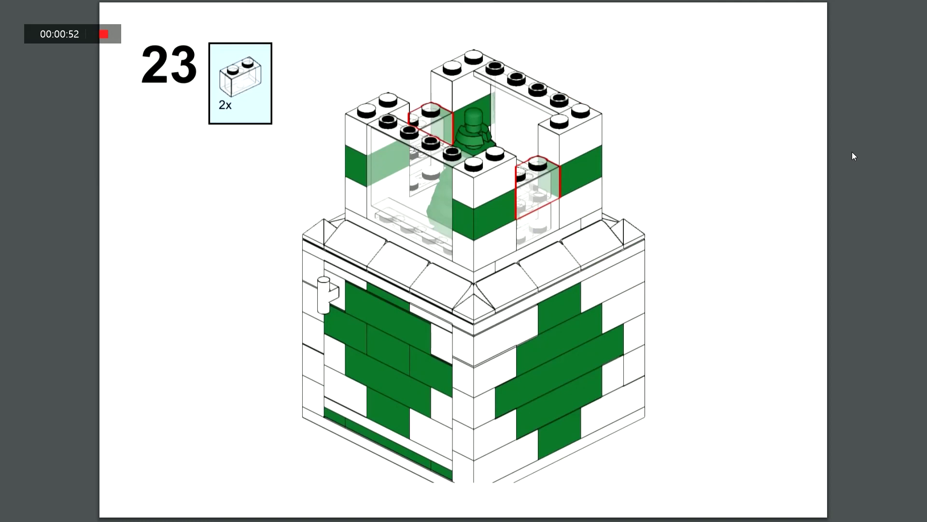
{"action": "key", "text": "Right"}
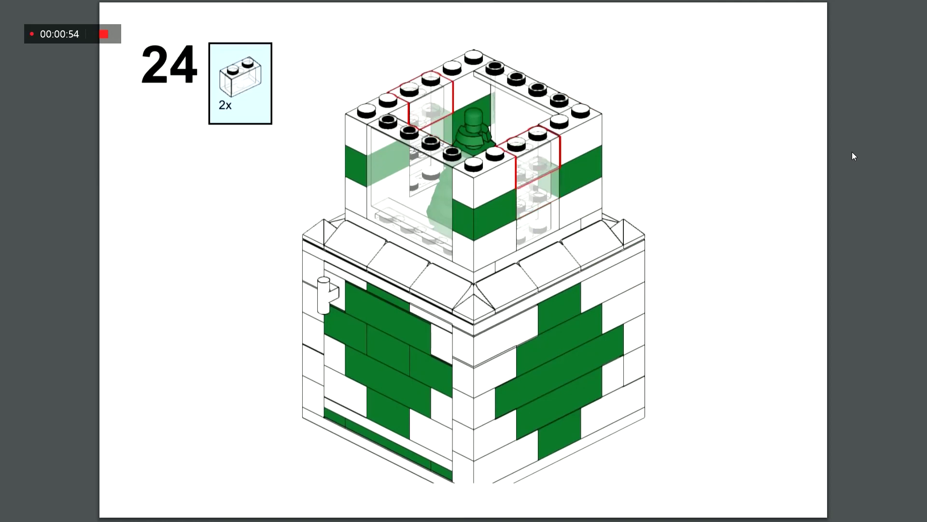
{"action": "key", "text": "Right"}
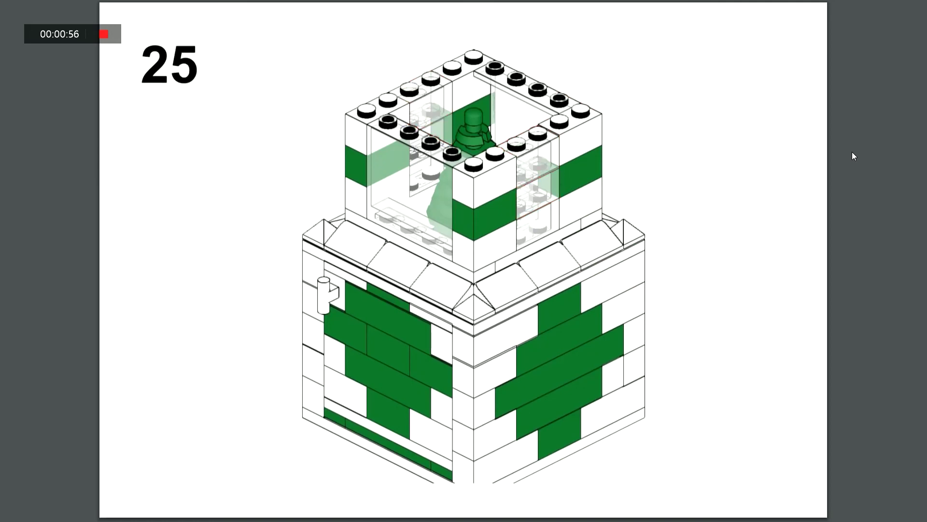
{"action": "key", "text": "Right"}
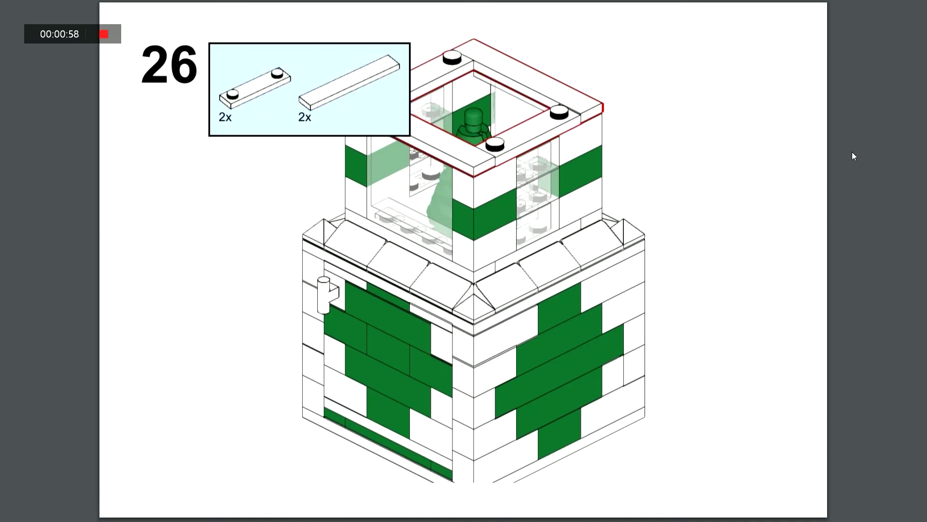
{"action": "key", "text": "Right"}
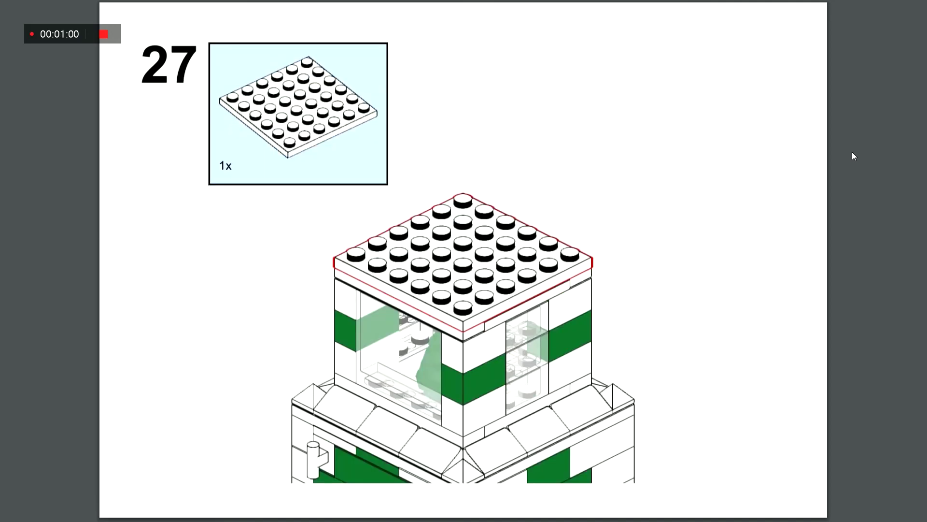
{"action": "key", "text": "Right"}
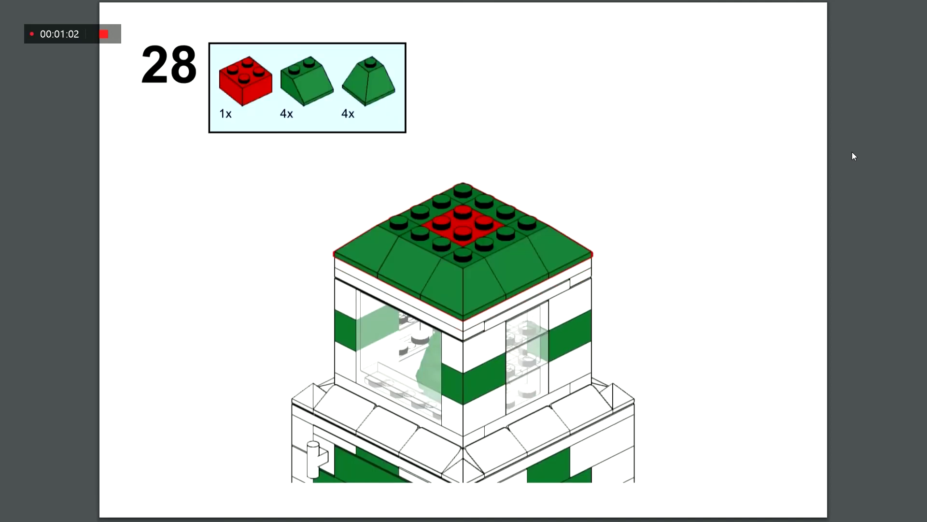
{"action": "key", "text": "Right"}
{"action": "key", "text": "Right"}
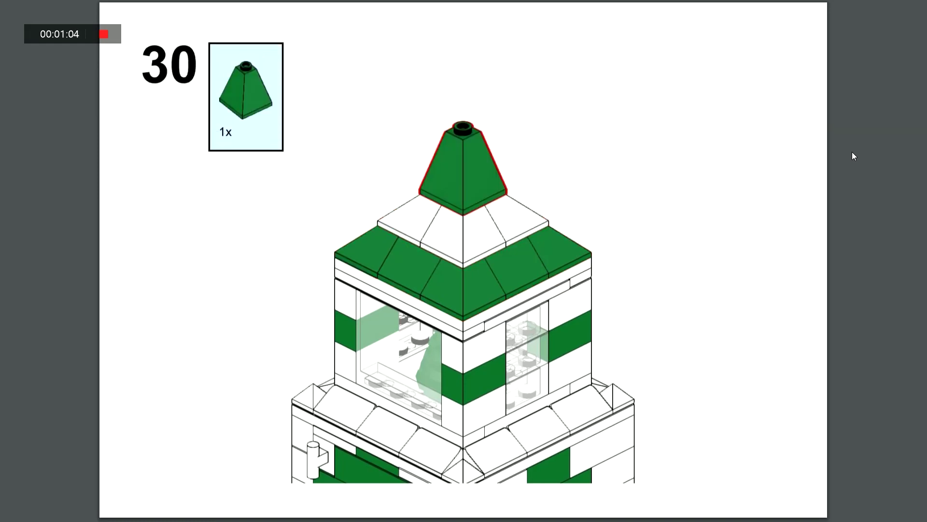
{"action": "key", "text": "Right"}
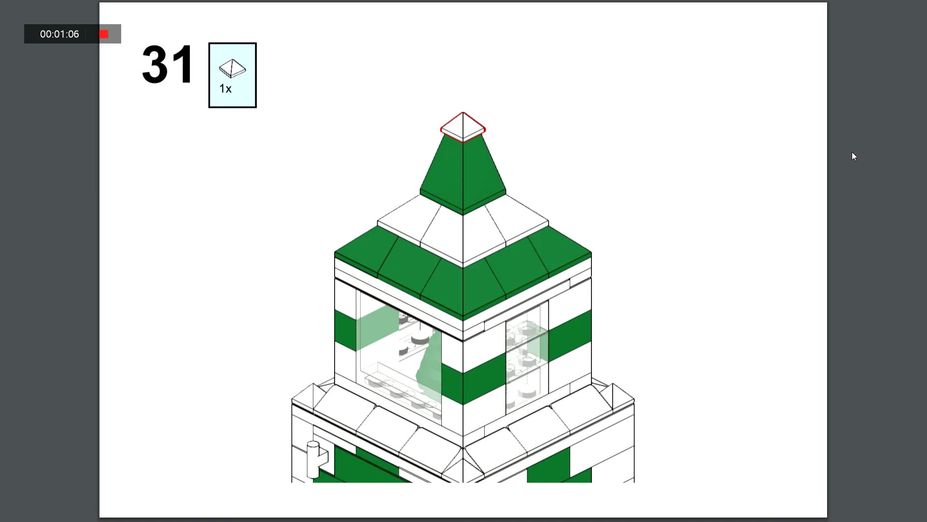
{"action": "key", "text": "Right"}
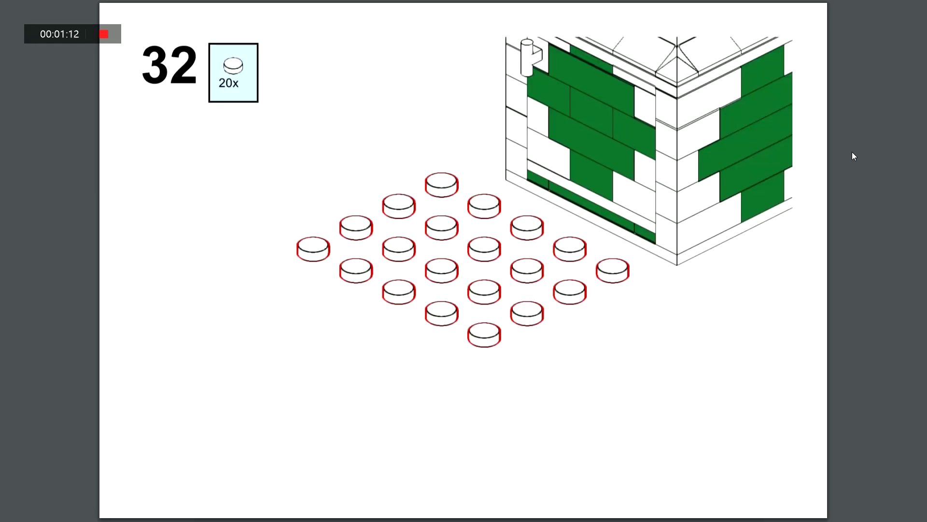
{"action": "left_click", "coordinate": [105, 34]}
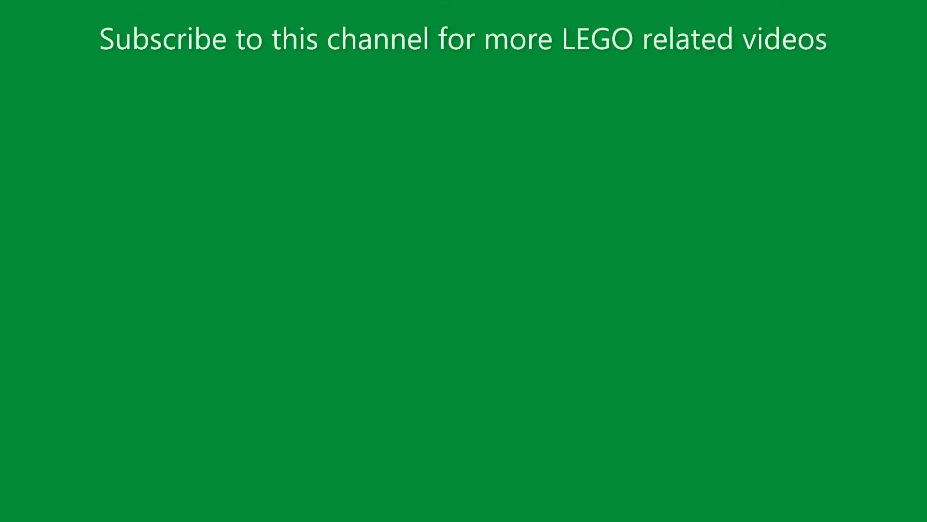